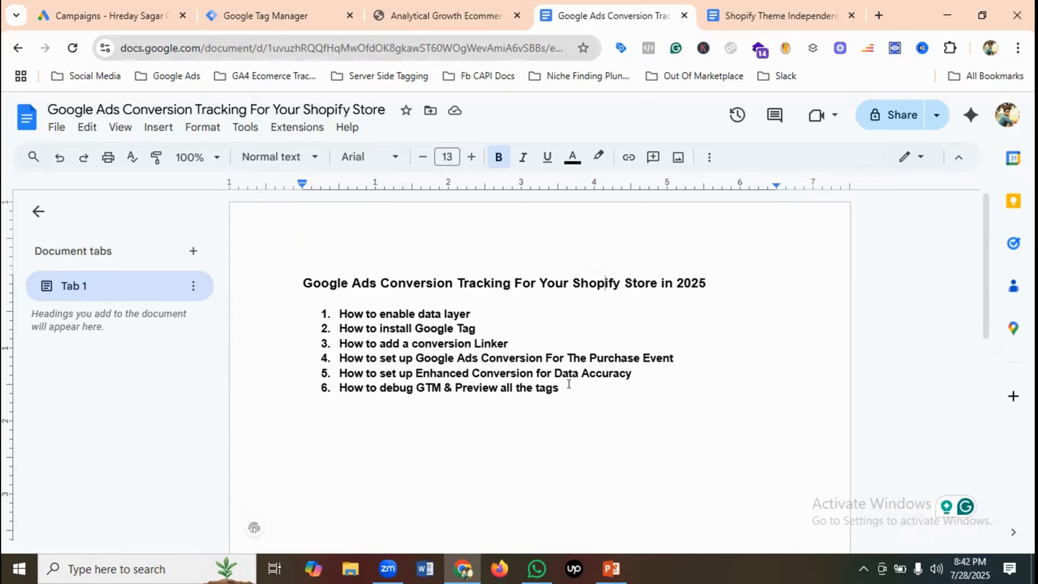
Switch to the Shopify storefront and look through its home page down to the featured products.
left_click(447, 17)
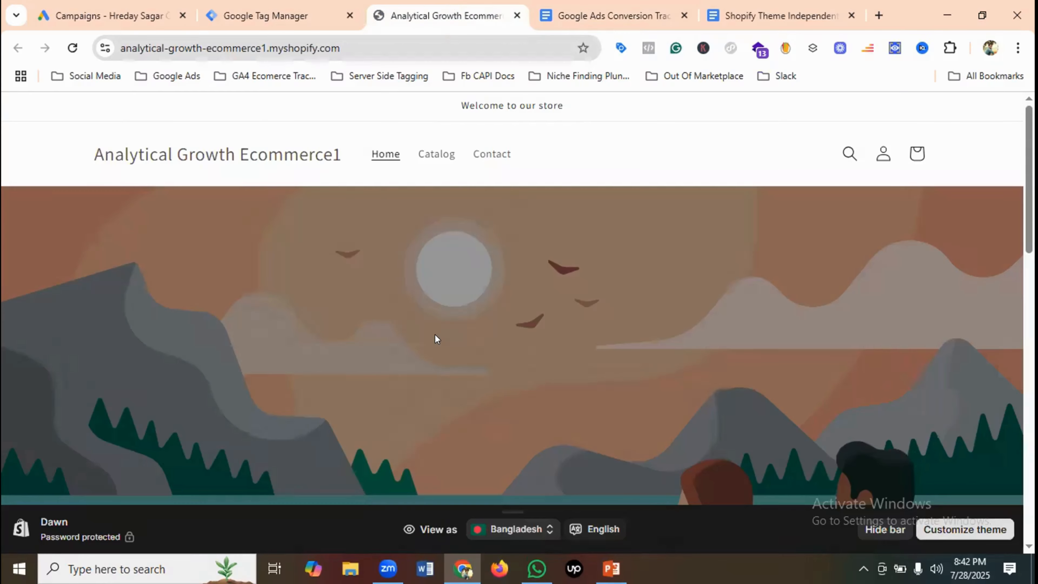
scroll(466, 321, "down", 10)
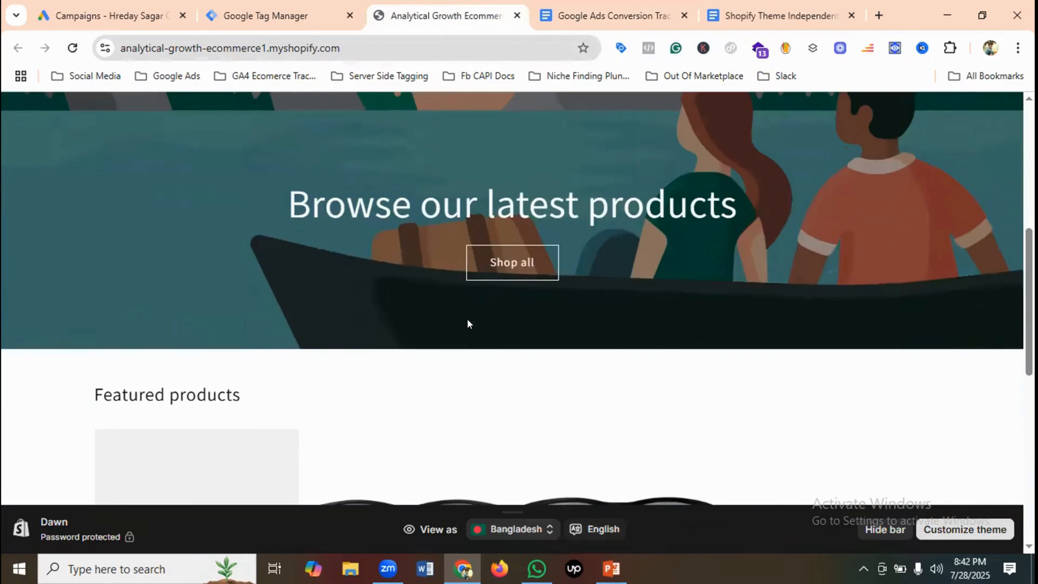
scroll(467, 320, "up", 8)
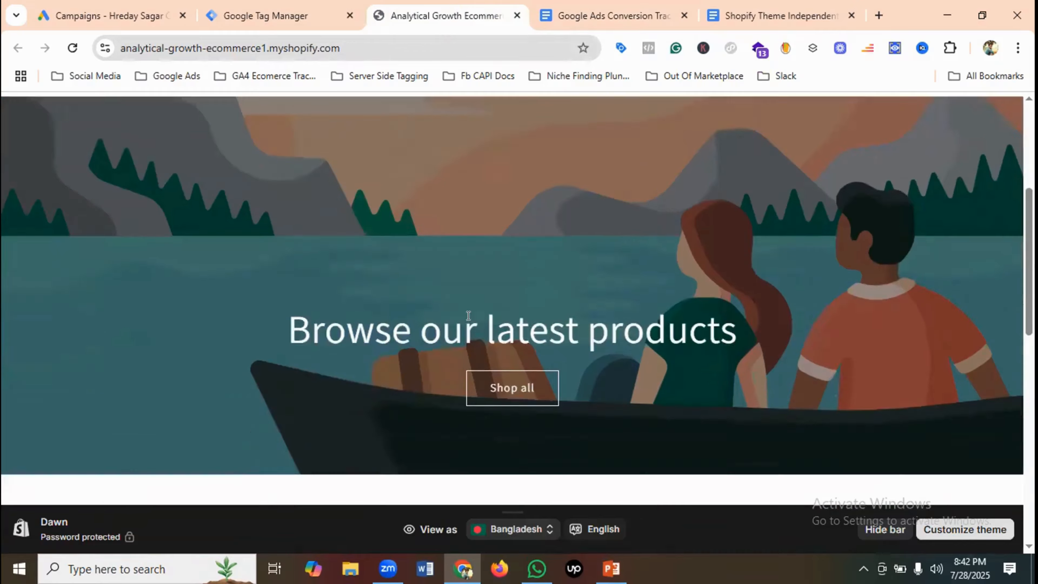
scroll(468, 319, "down", 6)
scroll(468, 316, "down", 2)
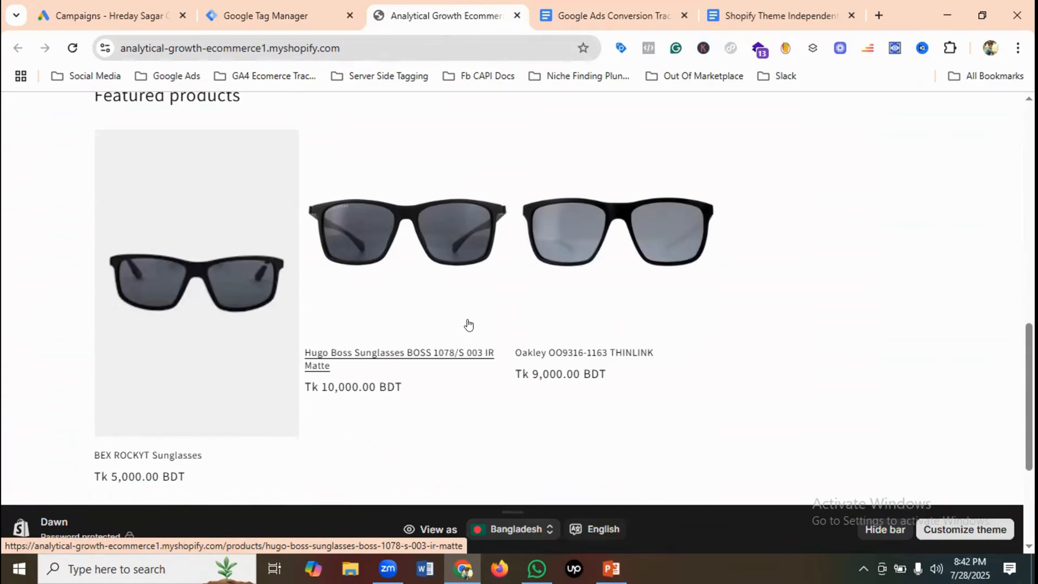
Review the Google Tag Manager container's tags and the Google Ads campaigns, ending on the conversion tracking outline document.
left_click(285, 10)
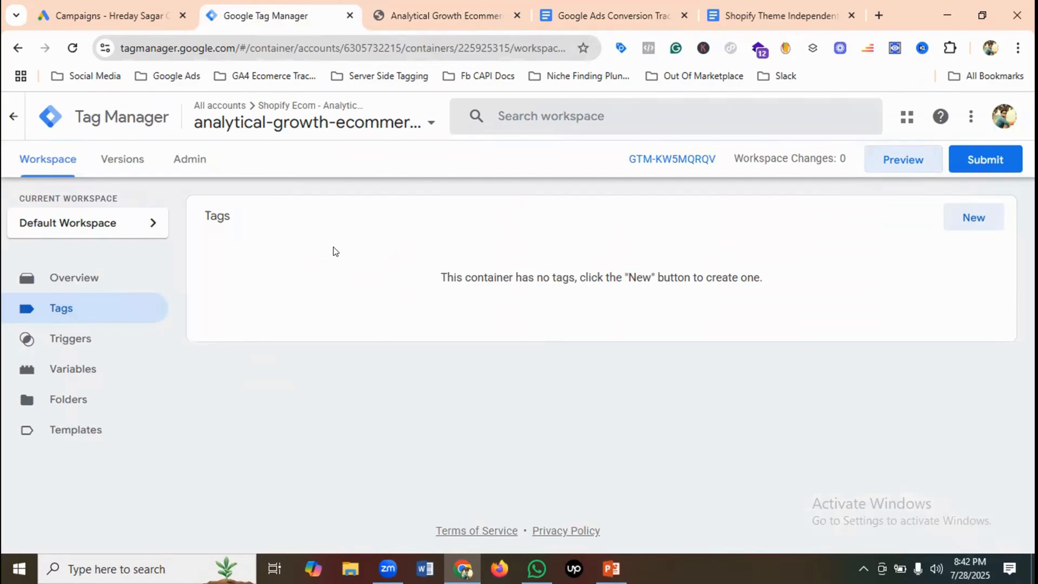
left_click(75, 19)
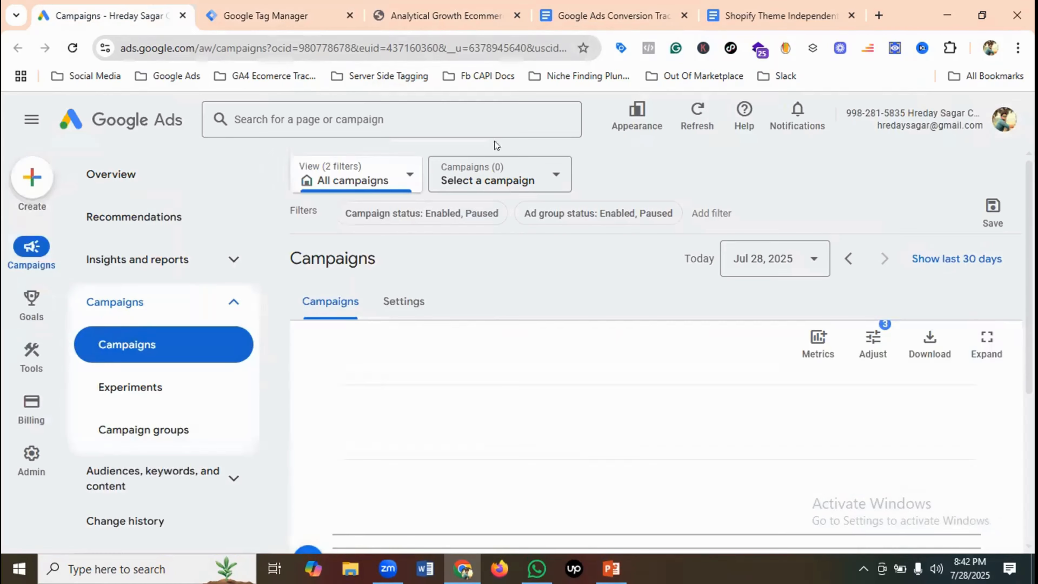
left_click(286, 16)
left_click(459, 9)
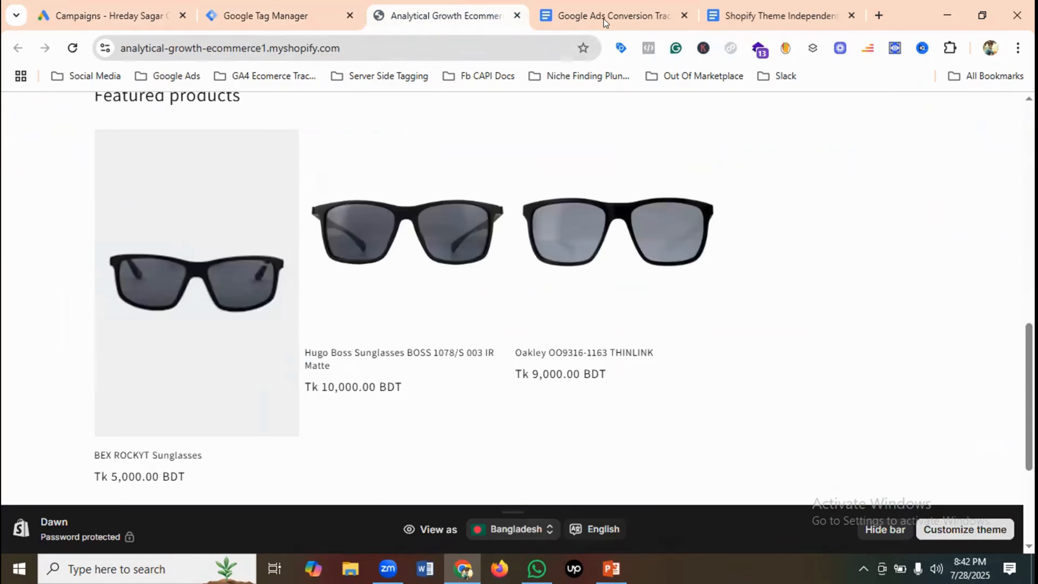
left_click(593, 27)
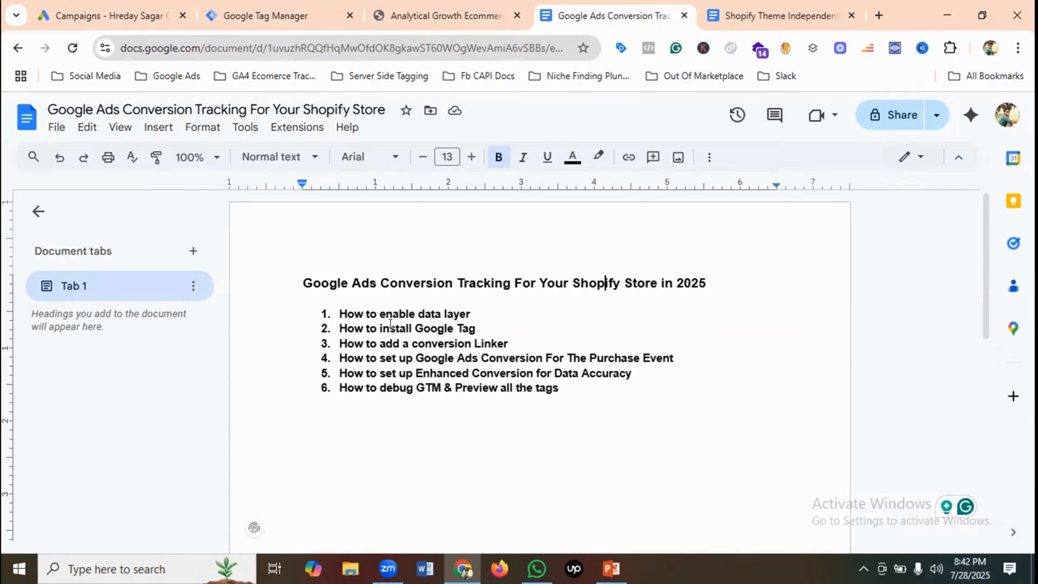
Check the storefront home page for a data layer with the DataLayer Checker Plus extension.
left_click(455, 8)
scroll(541, 302, "up", 10)
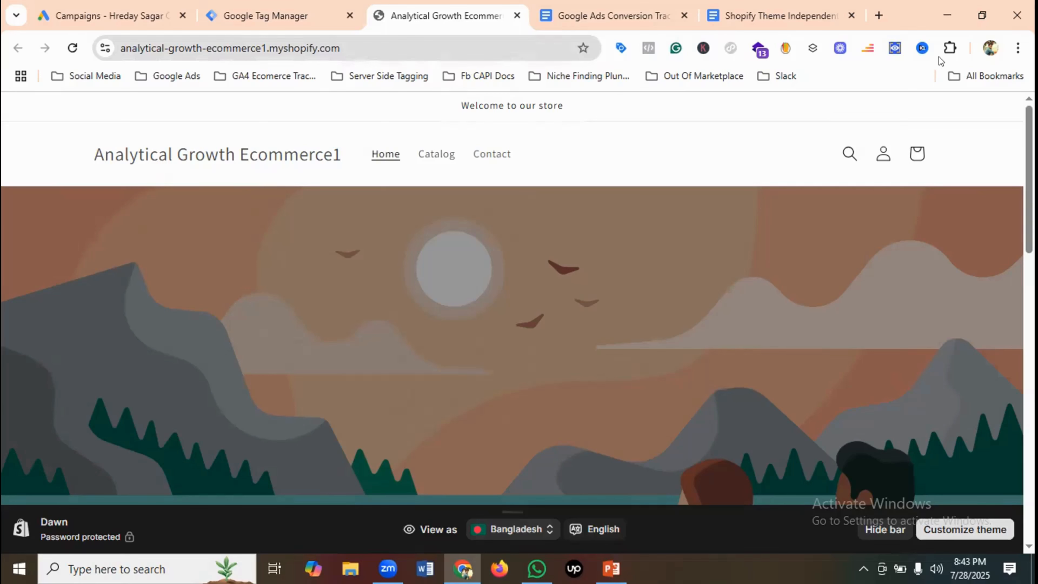
left_click(895, 48)
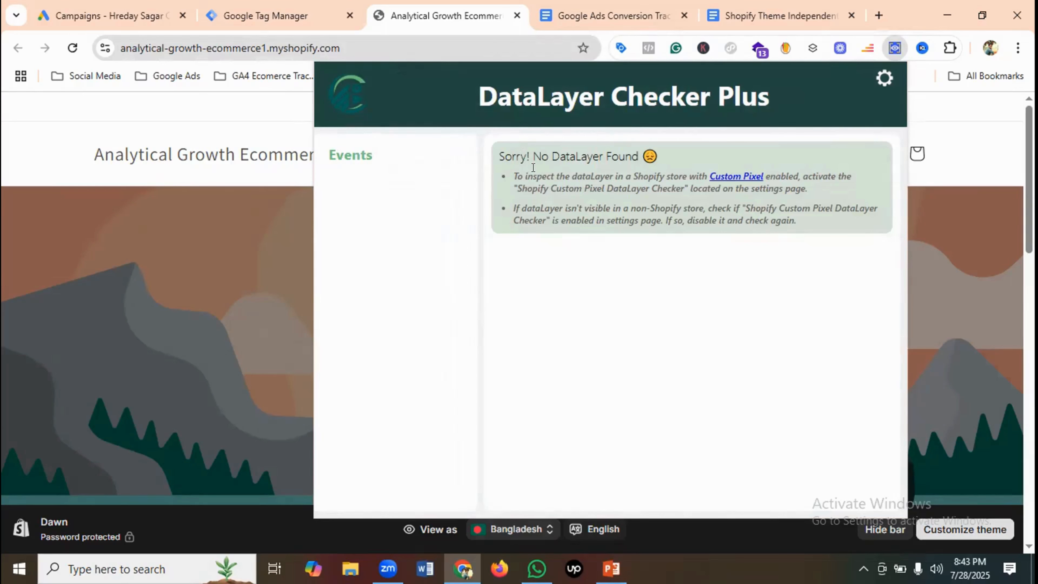
left_click(50, 152)
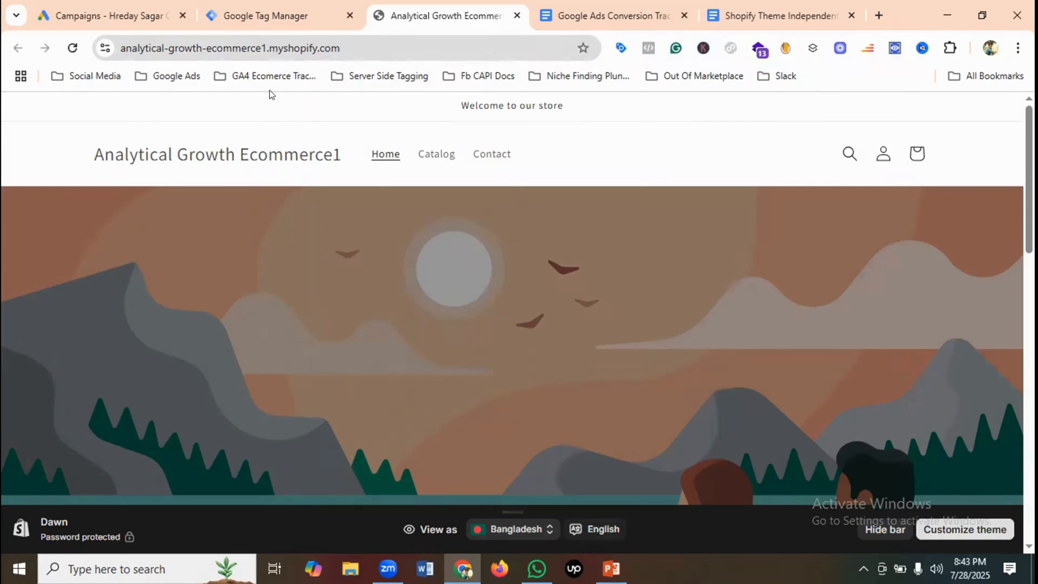
Open the store's Shopify admin by adding /admin to the storefront address.
left_click(362, 46)
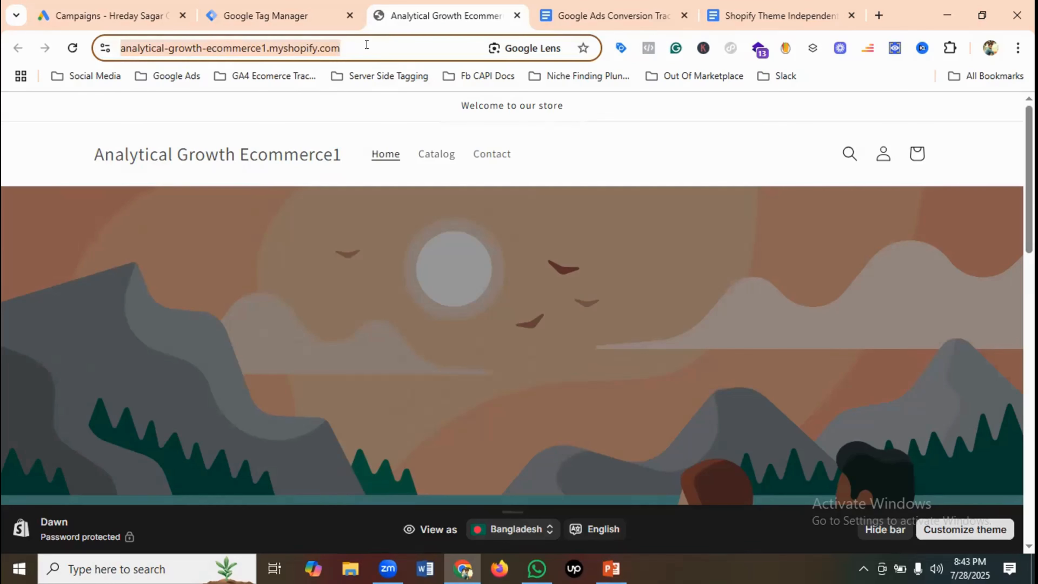
left_click(371, 45)
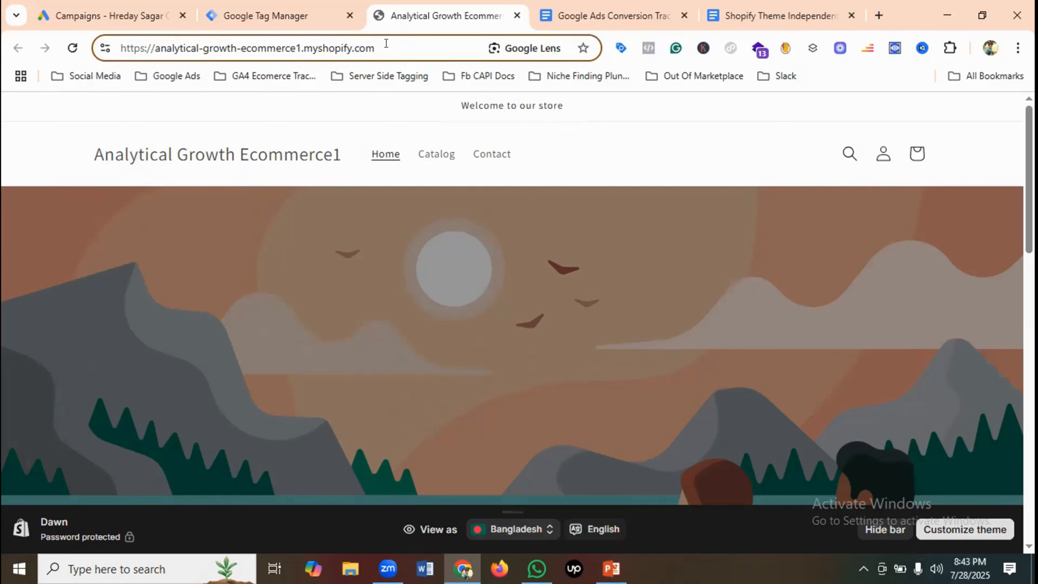
type("/admin")
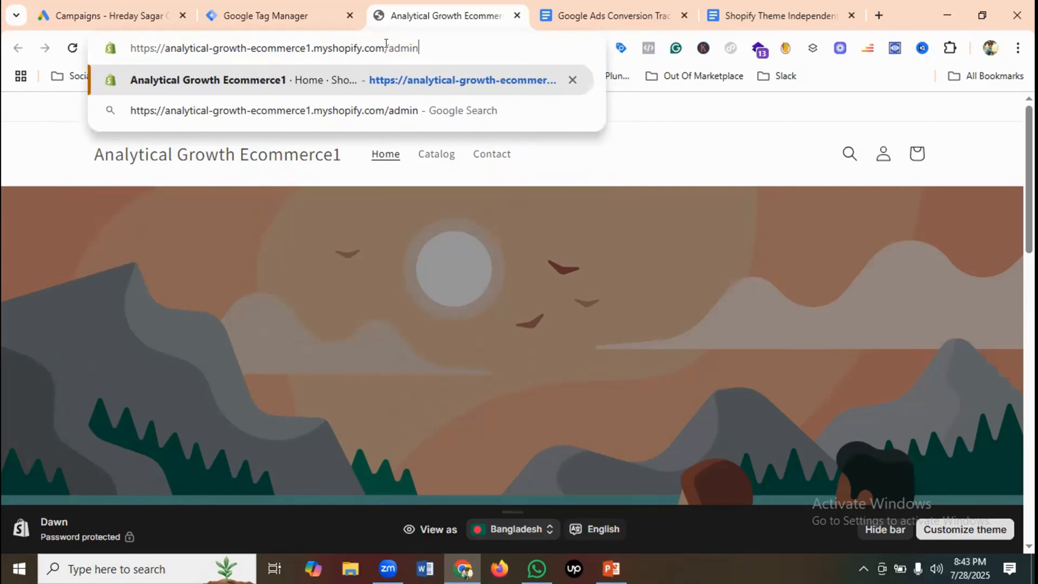
key("Return")
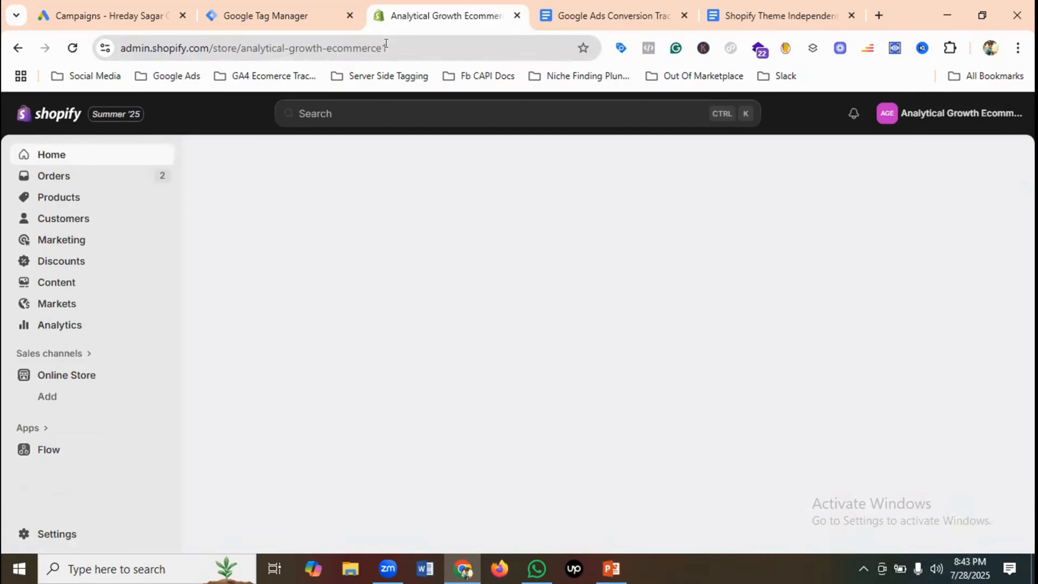
Look over the code in the "Shopify Theme Independent Data Layer" document.
left_click(785, 15)
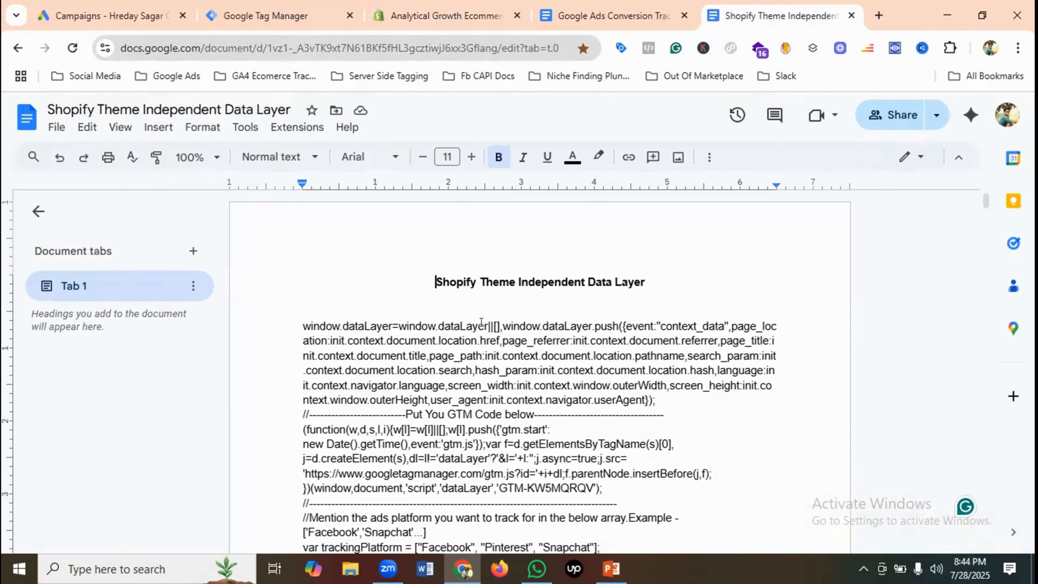
scroll(481, 323, "down", 5)
scroll(483, 317, "up", 5)
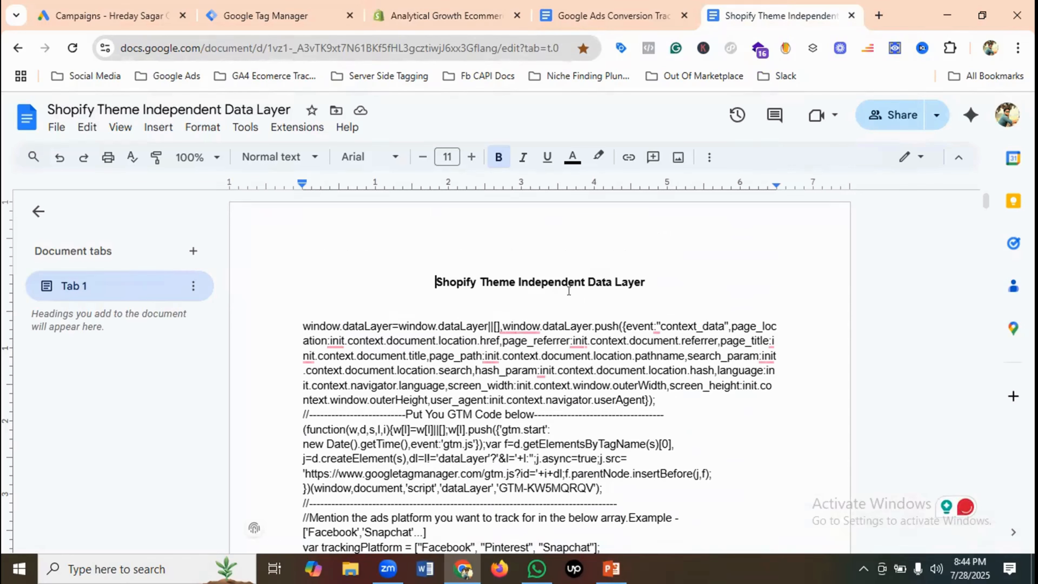
Return to the Shopify admin and open the Customer events page in the store settings.
left_click(457, 10)
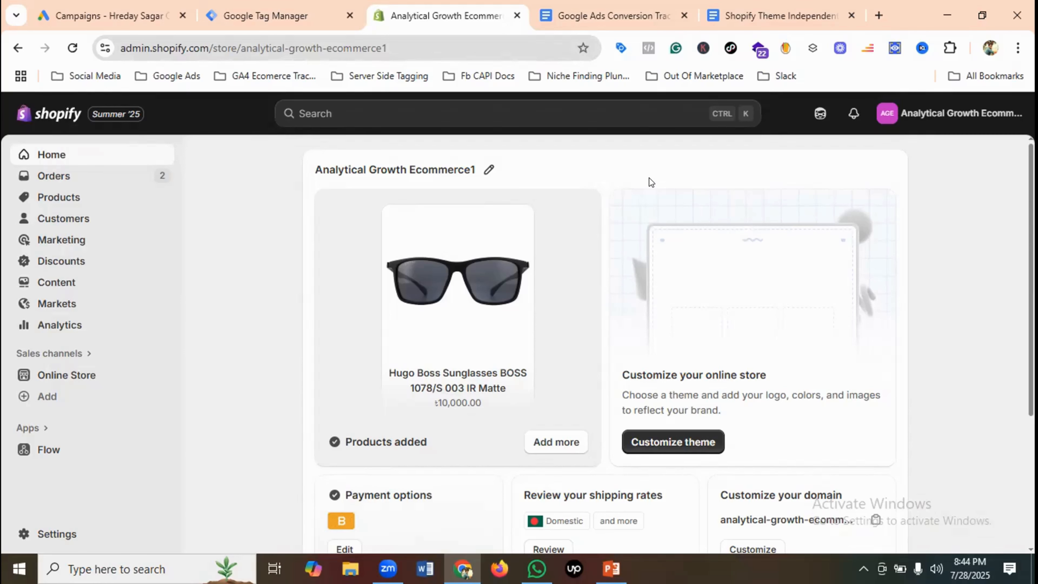
left_click(59, 533)
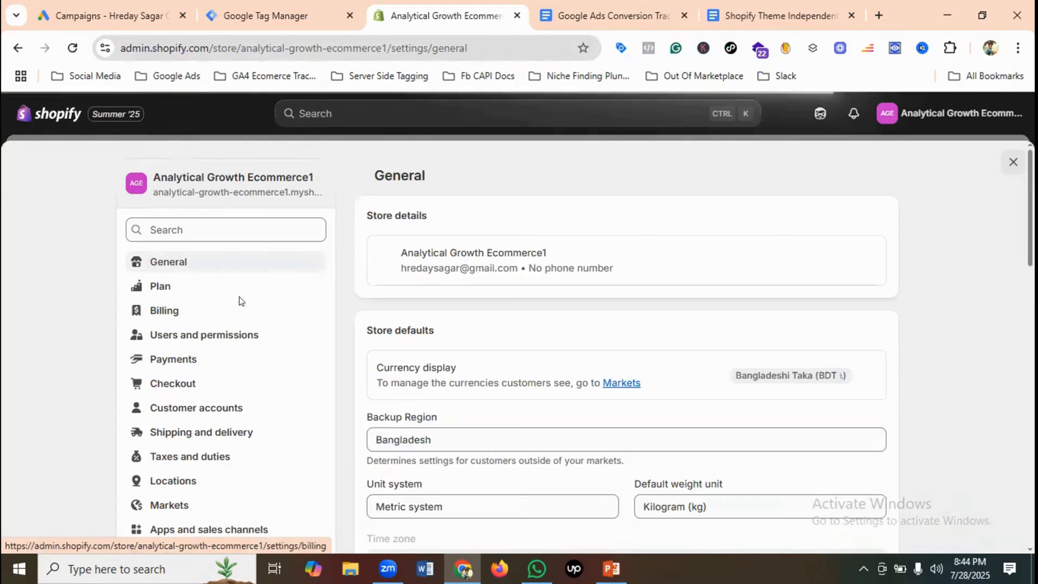
scroll(236, 352, "down", 2)
scroll(237, 355, "down", 1)
scroll(240, 364, "up", 1)
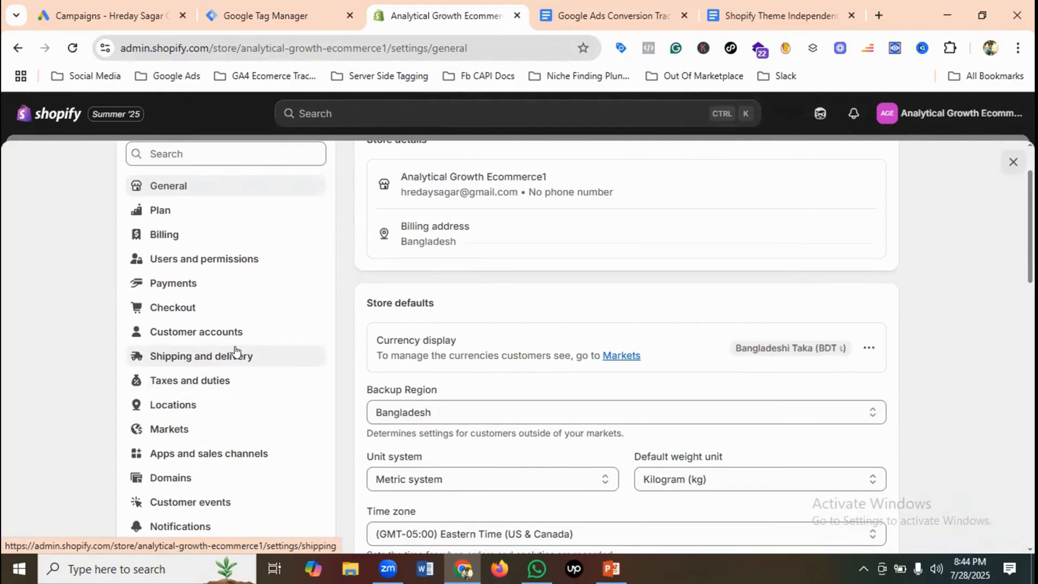
scroll(243, 402, "down", 1)
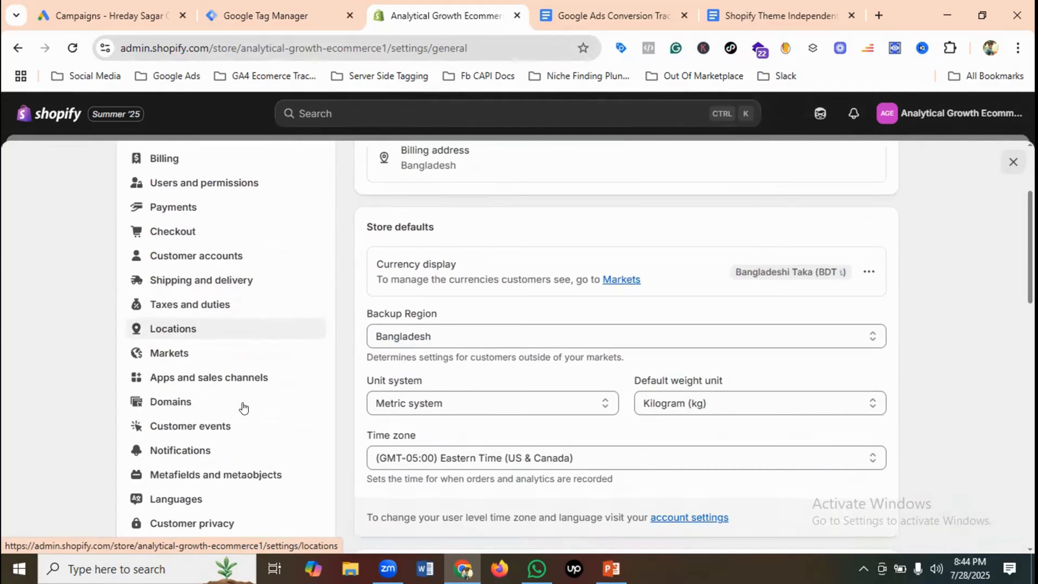
left_click(182, 425)
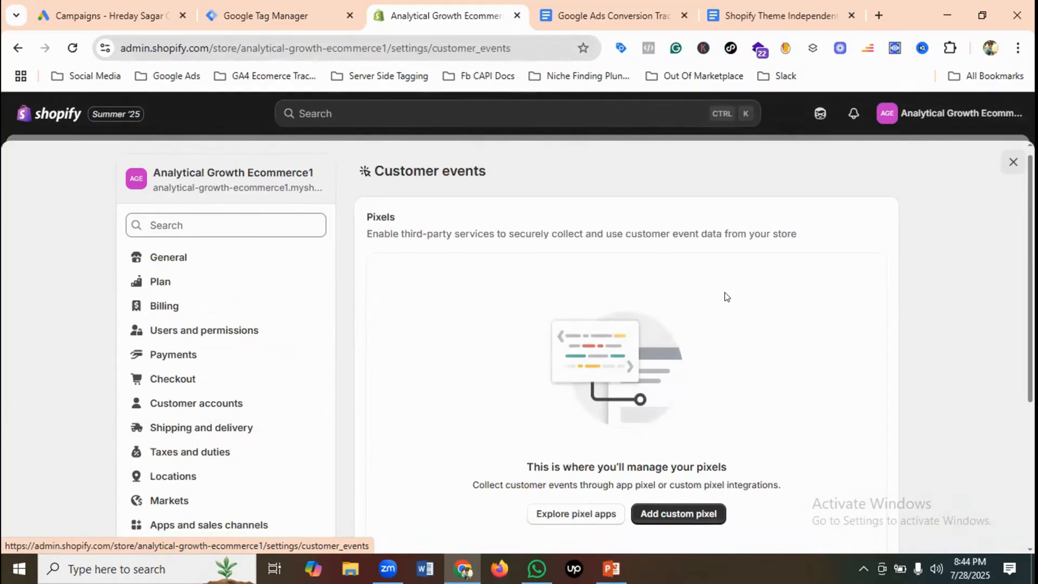
Add a custom pixel named "Google Ads Conversion Tracking".
scroll(725, 292, "down", 1)
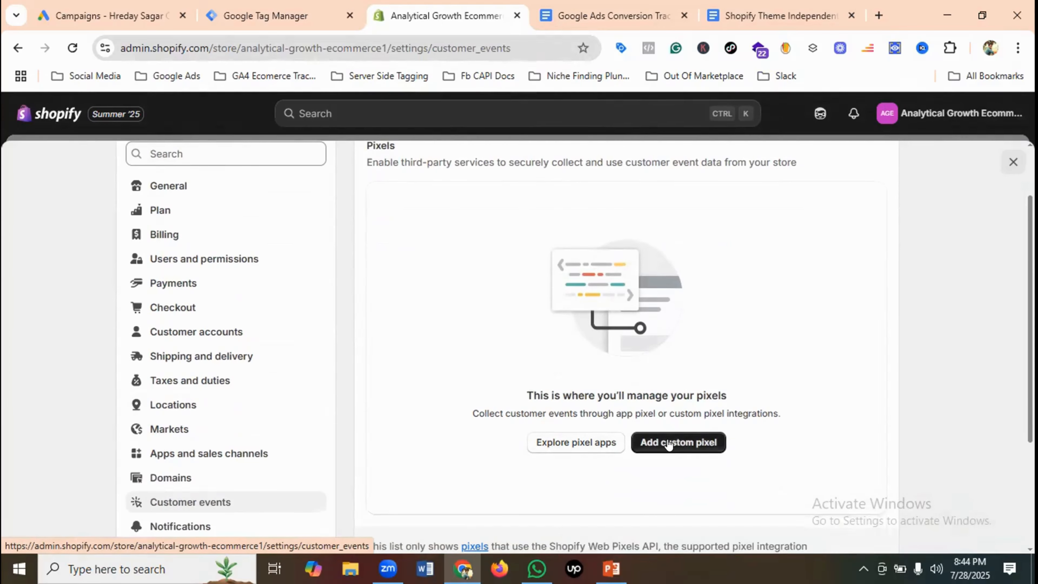
left_click(678, 443)
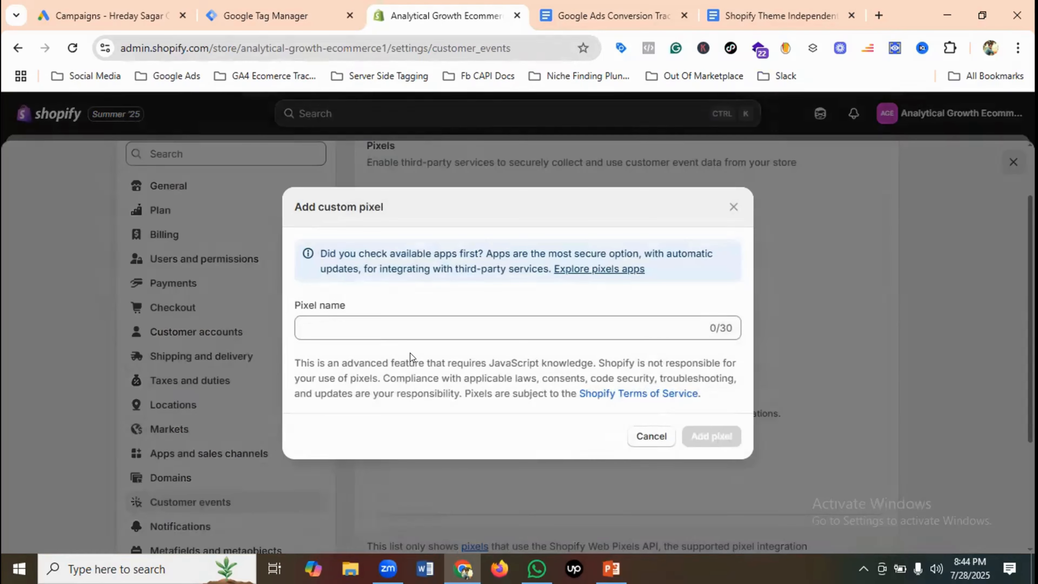
left_click(382, 326)
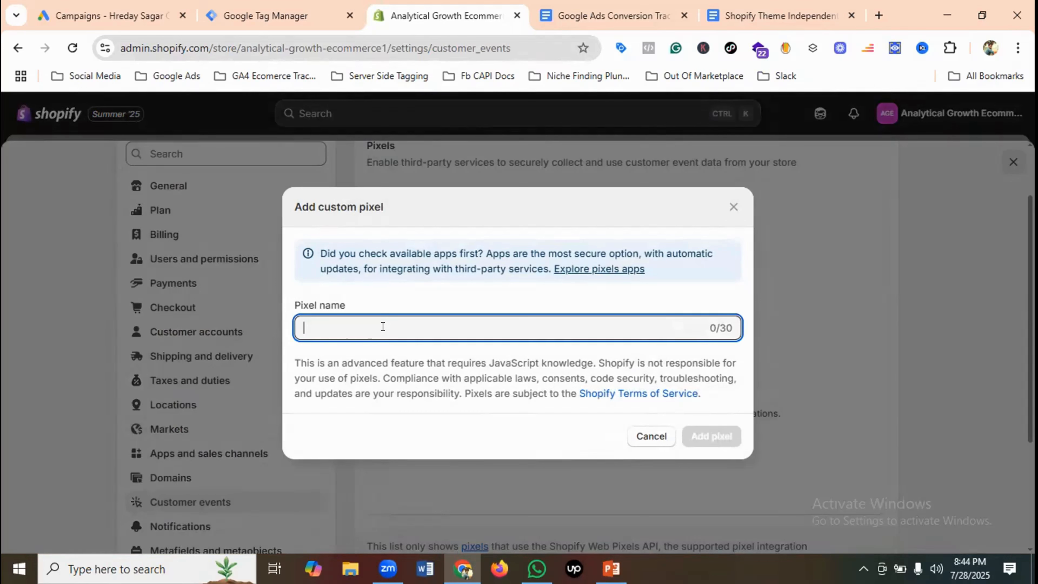
type("Google ")
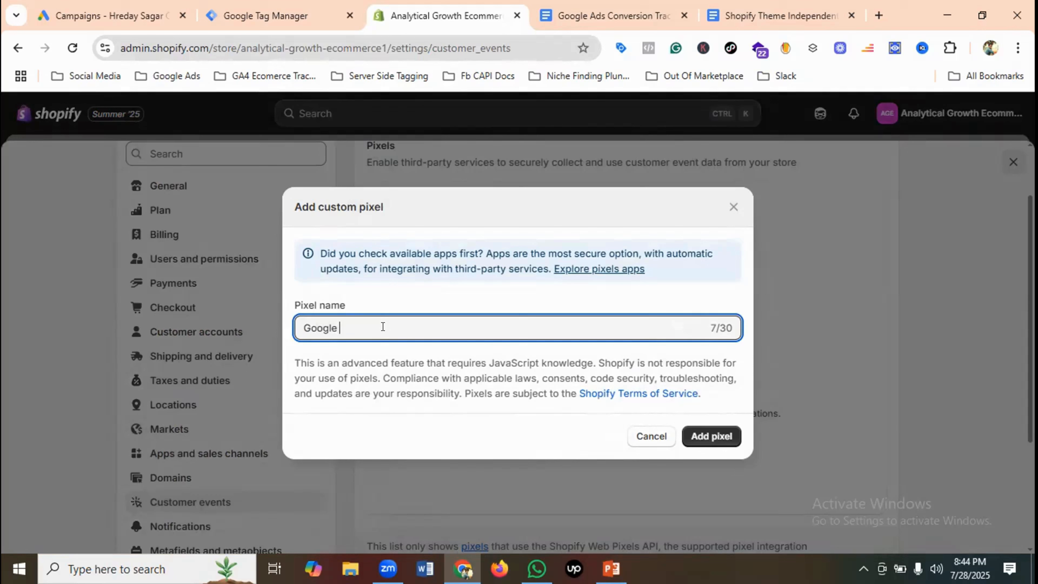
type("Ads Conversion Tracking")
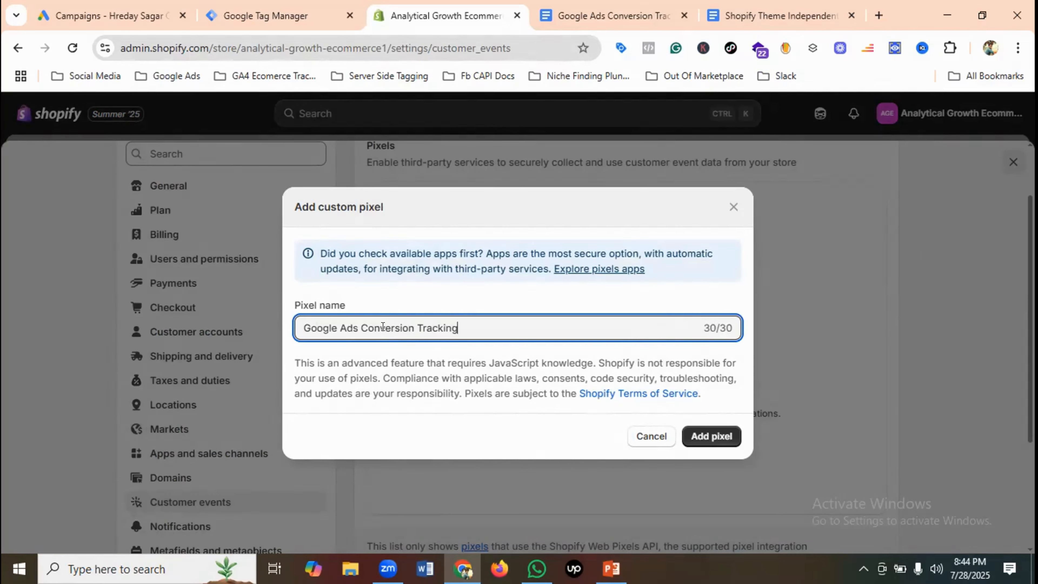
left_click(698, 435)
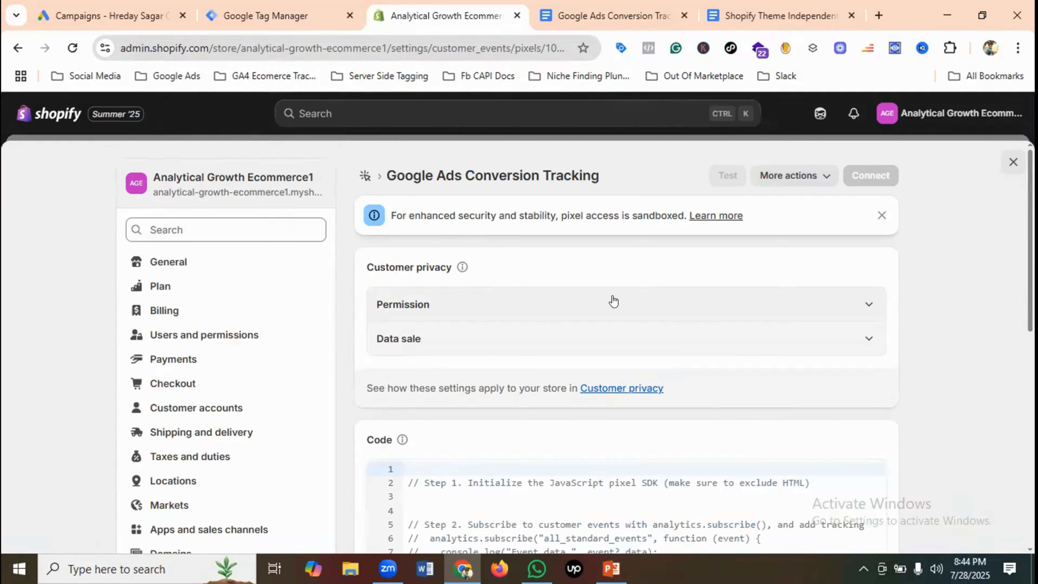
Set the pixel's permission to Not required and its data sale option to "Data collected does not qualify as data sale".
scroll(533, 290, "down", 2)
left_click(686, 237)
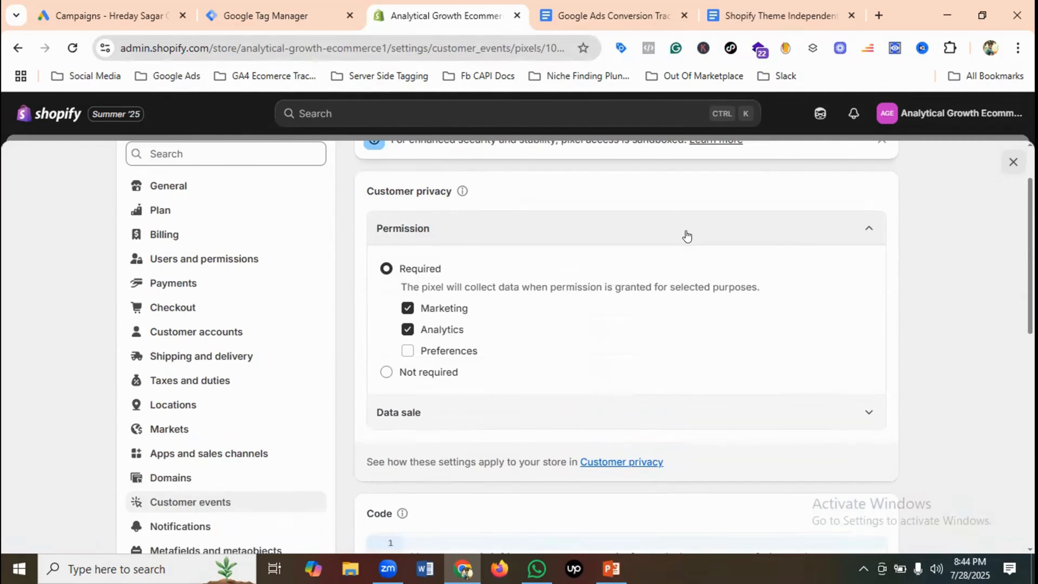
left_click(386, 372)
scroll(589, 311, "down", 2)
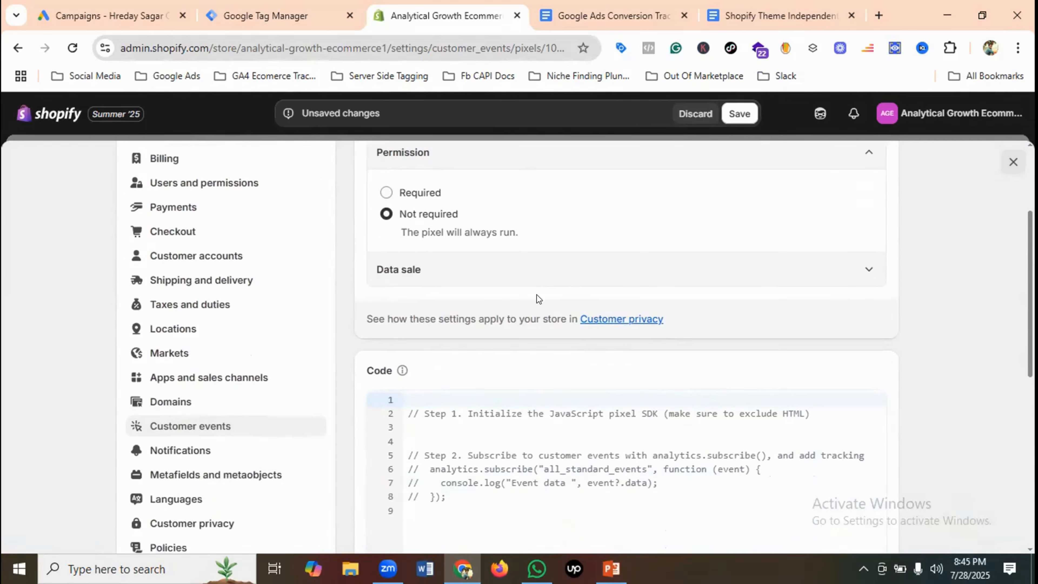
left_click(521, 272)
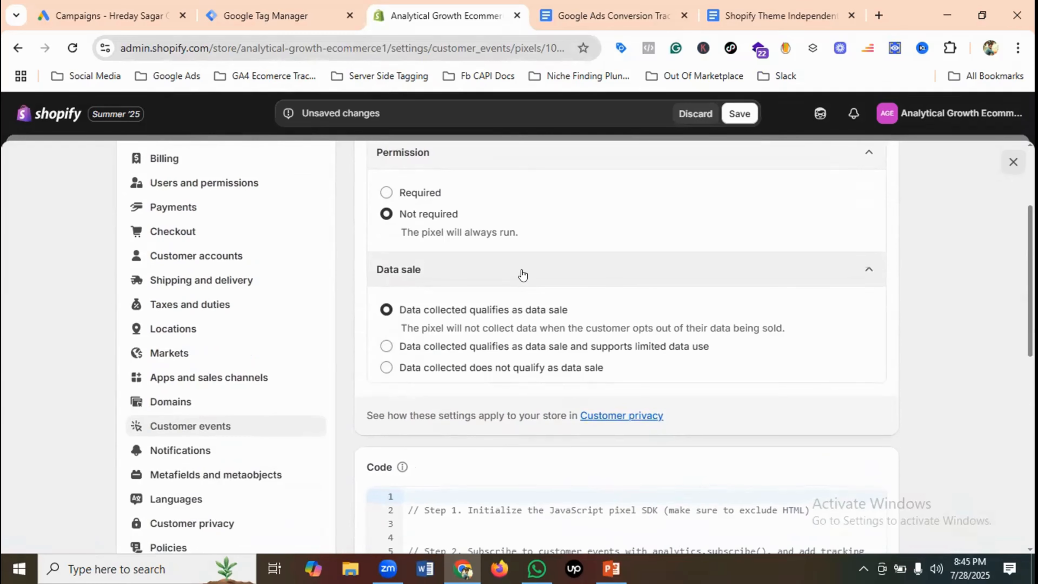
left_click(387, 367)
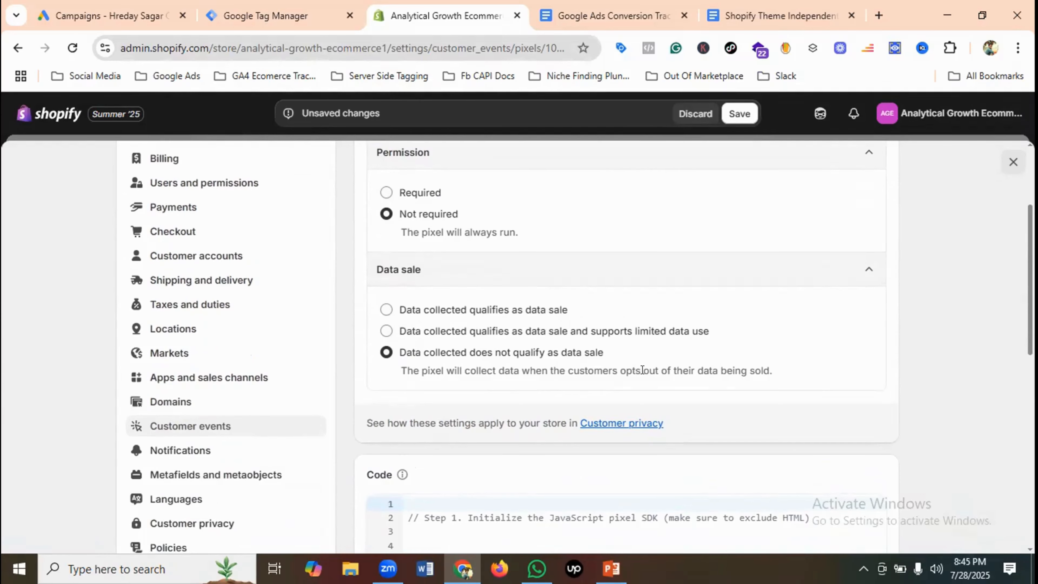
Delete all the default code from the custom pixel's code editor.
scroll(642, 370, "down", 6)
left_click(509, 283)
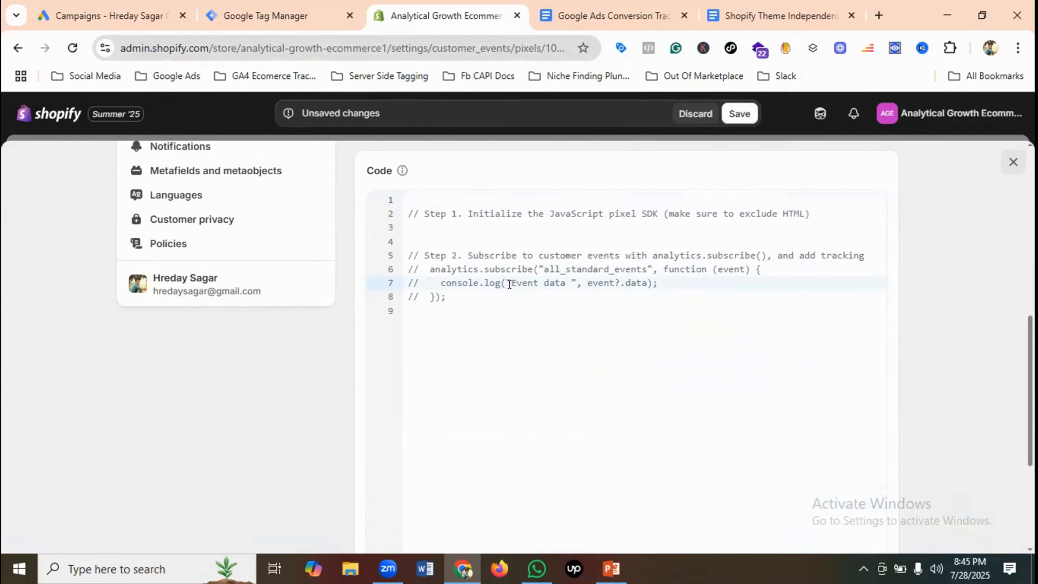
key("ctrl+a")
key("BackSpace")
scroll(509, 284, "up", 2)
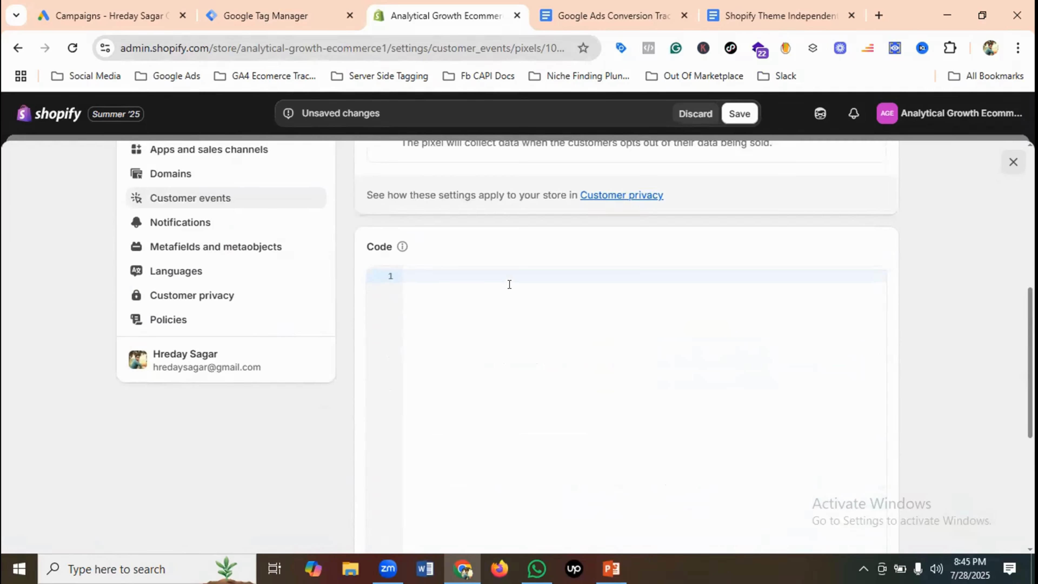
Copy the entire contents of the Shopify Theme Independent Data Layer document into the custom pixel's empty code editor.
left_click(755, 12)
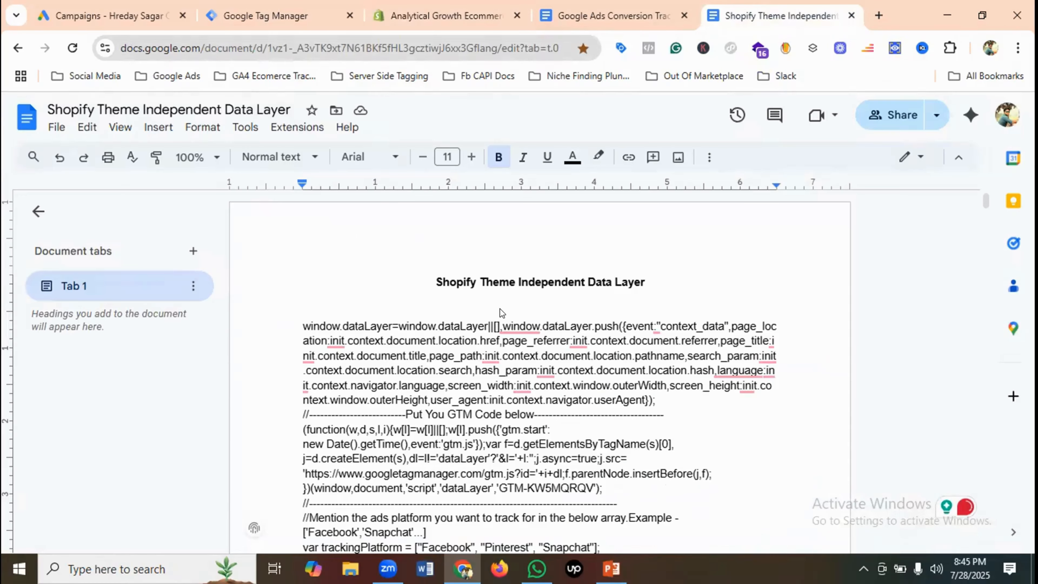
scroll(489, 309, "down", 2)
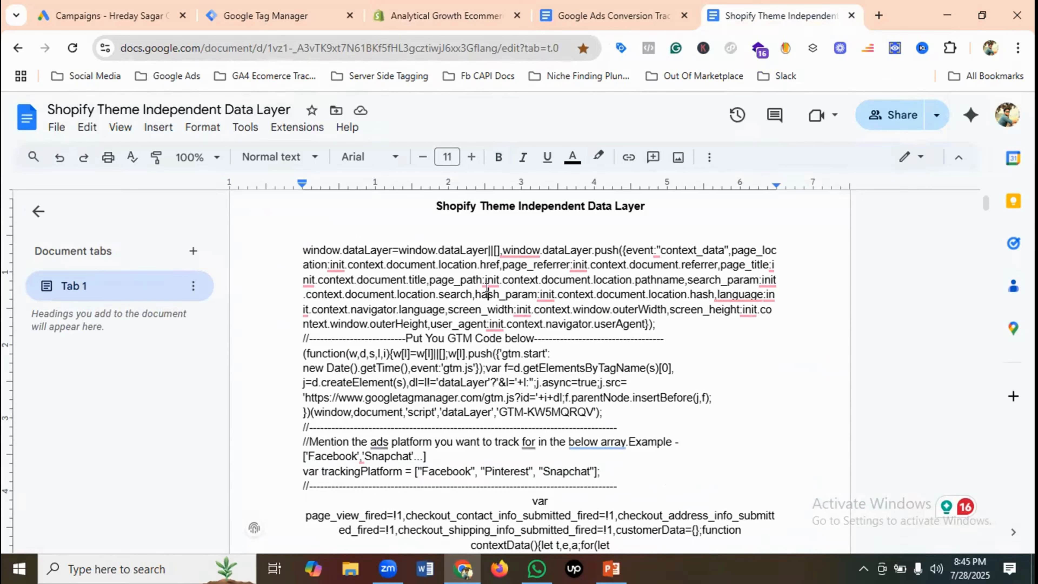
key("ctrl+a")
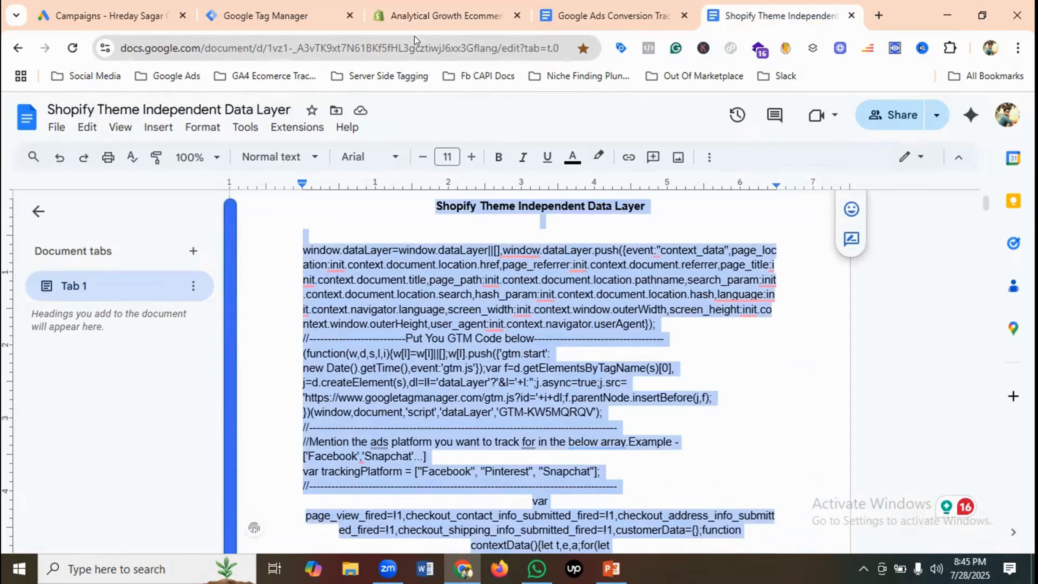
left_click(422, 12)
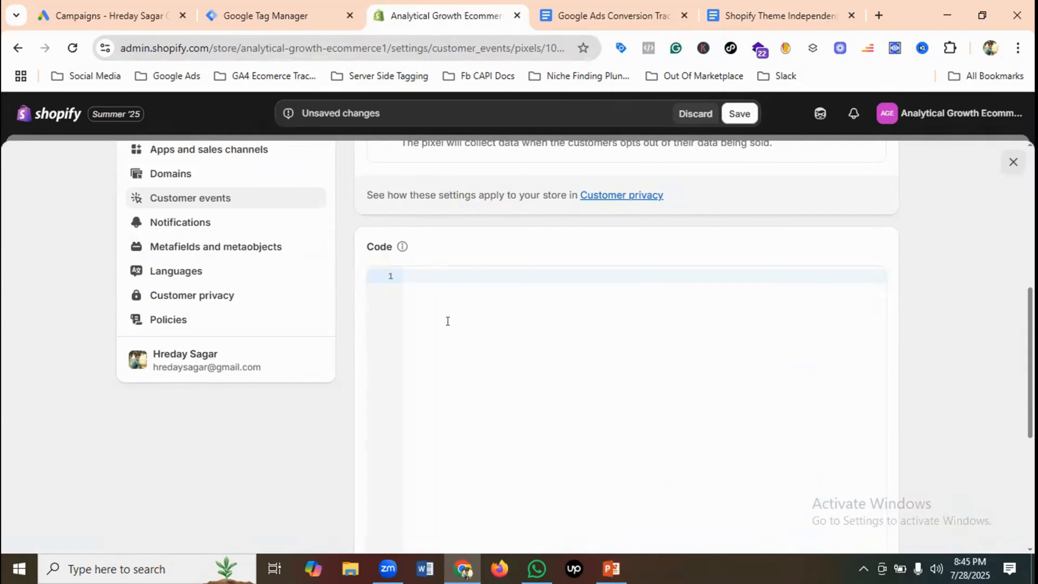
key("ctrl+v")
Delete the "Shopify Theme Independent Data Layer" title line and the blank lines above the first line of pixel code.
scroll(573, 310, "up", 10)
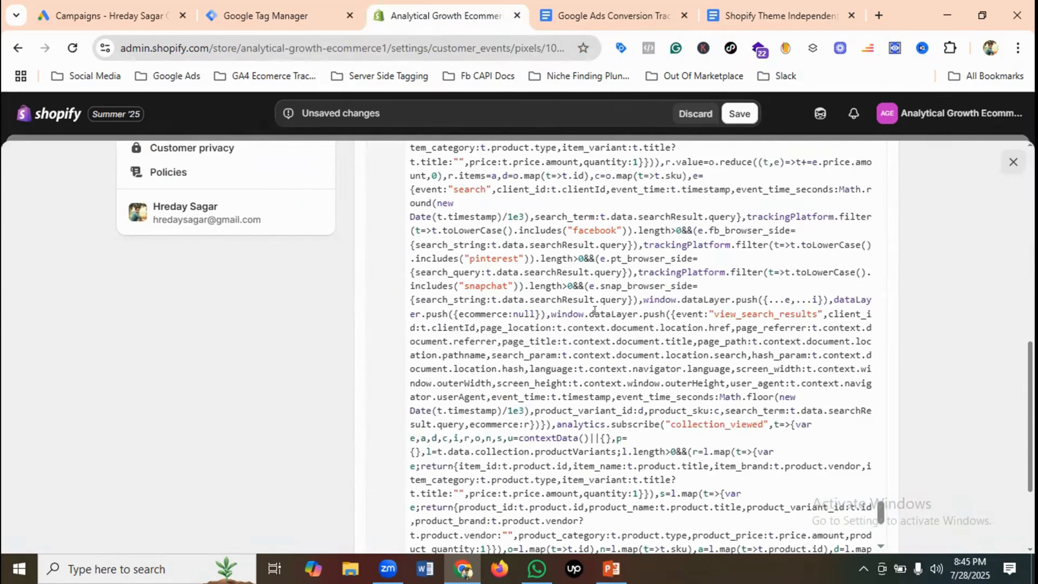
scroll(873, 498, "up", 10)
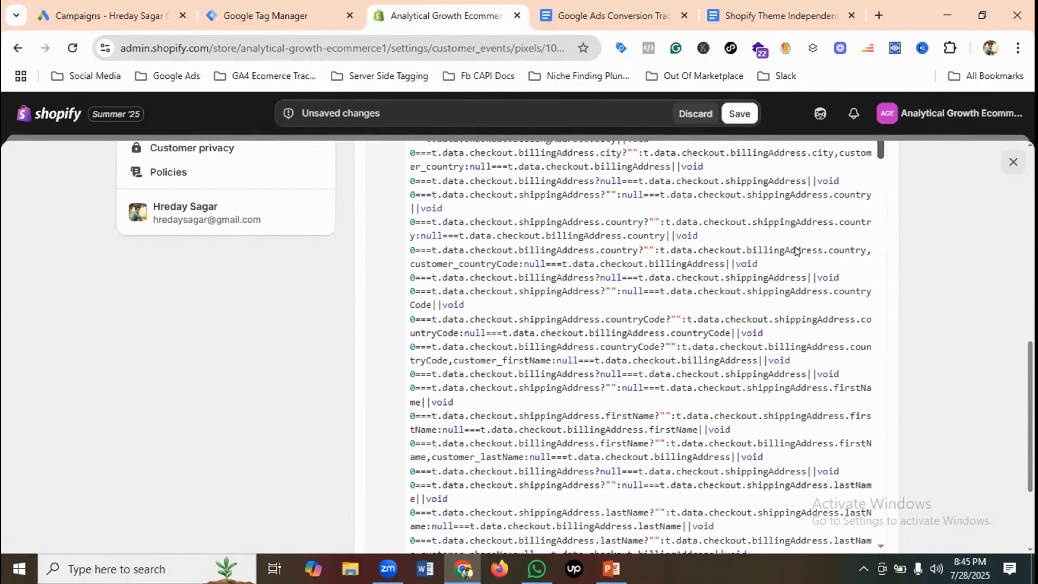
scroll(649, 263, "up", 5)
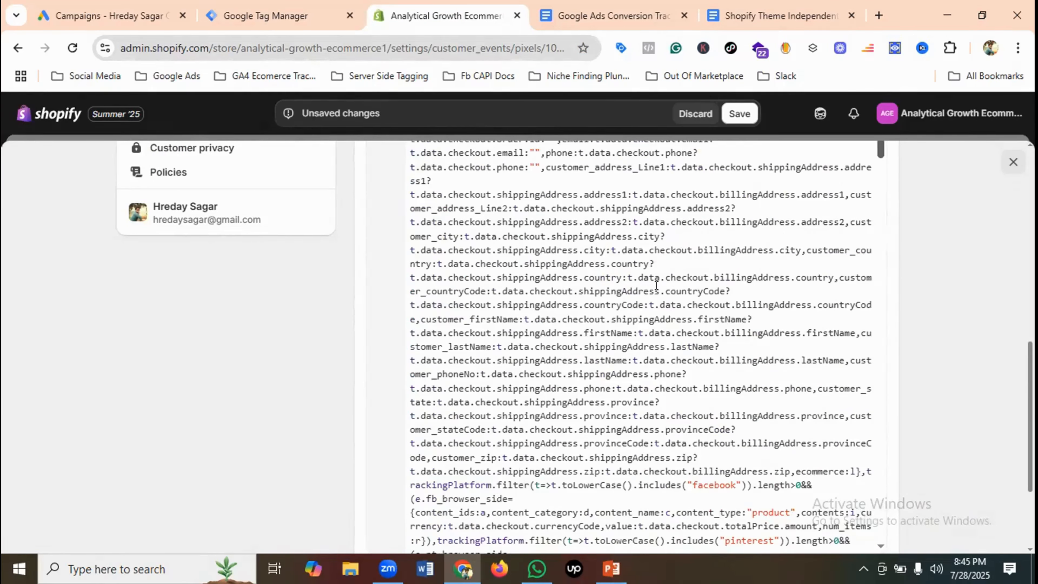
scroll(761, 291, "up", 15)
scroll(761, 292, "down", 10)
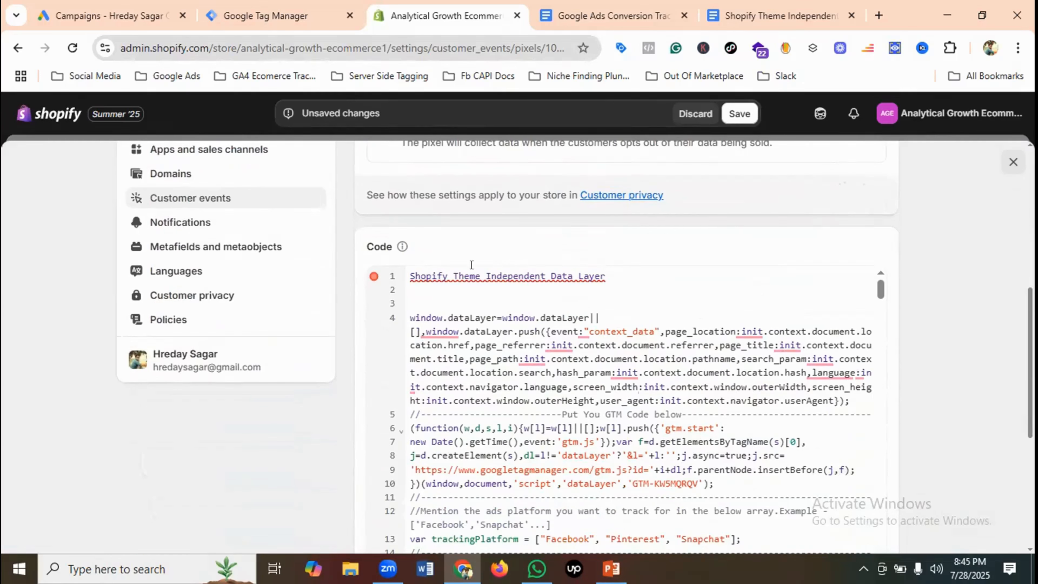
triple_click(471, 276)
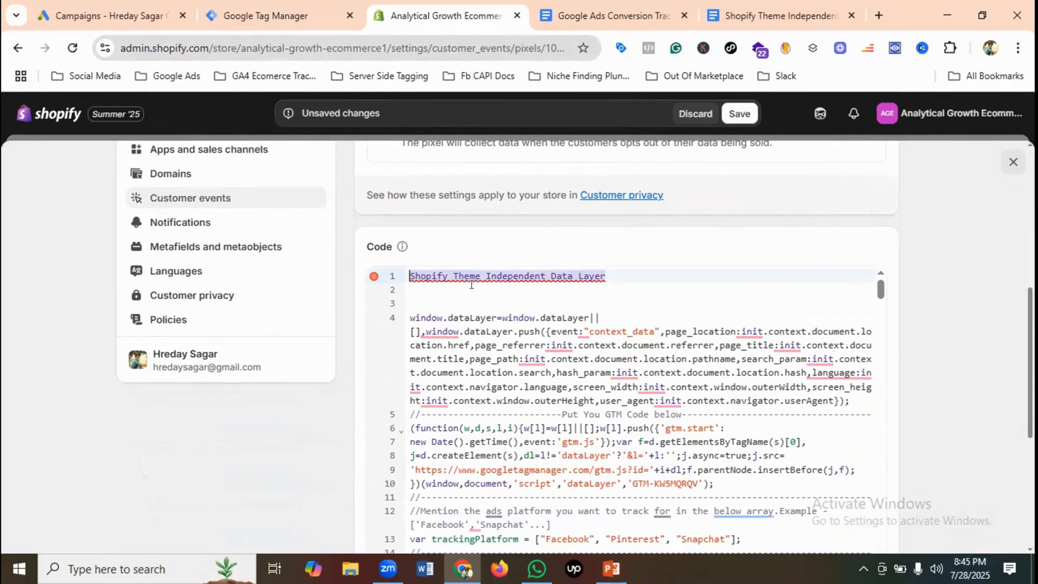
key("BackSpace")
left_click(411, 318)
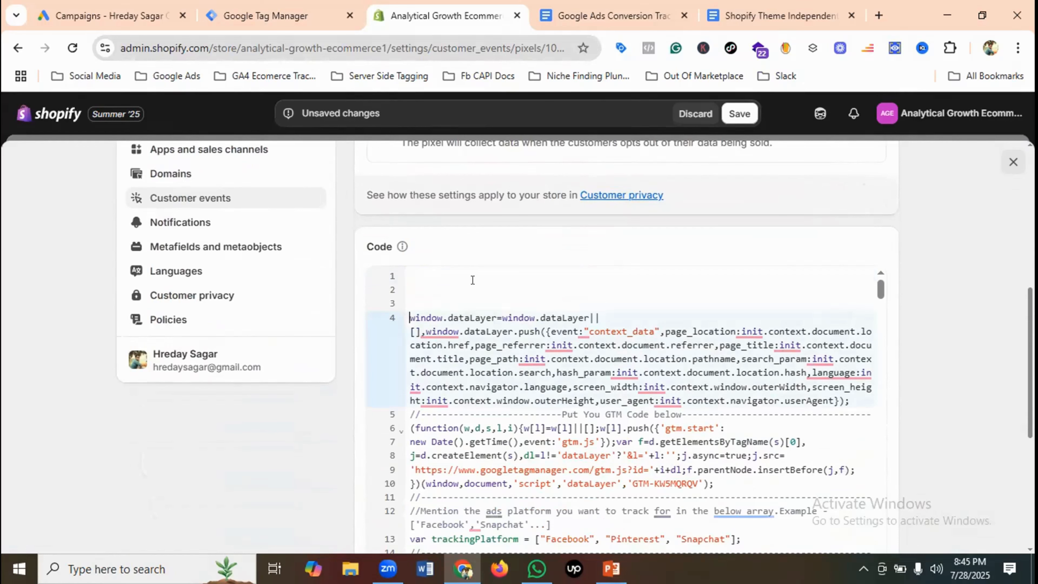
key("BackSpace")
key("BackSpace")
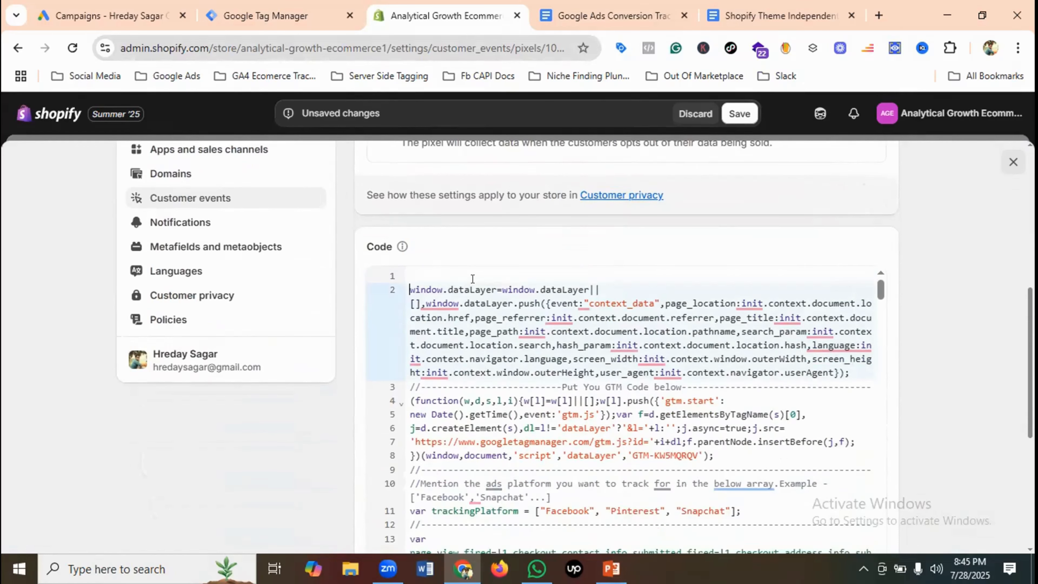
key("BackSpace")
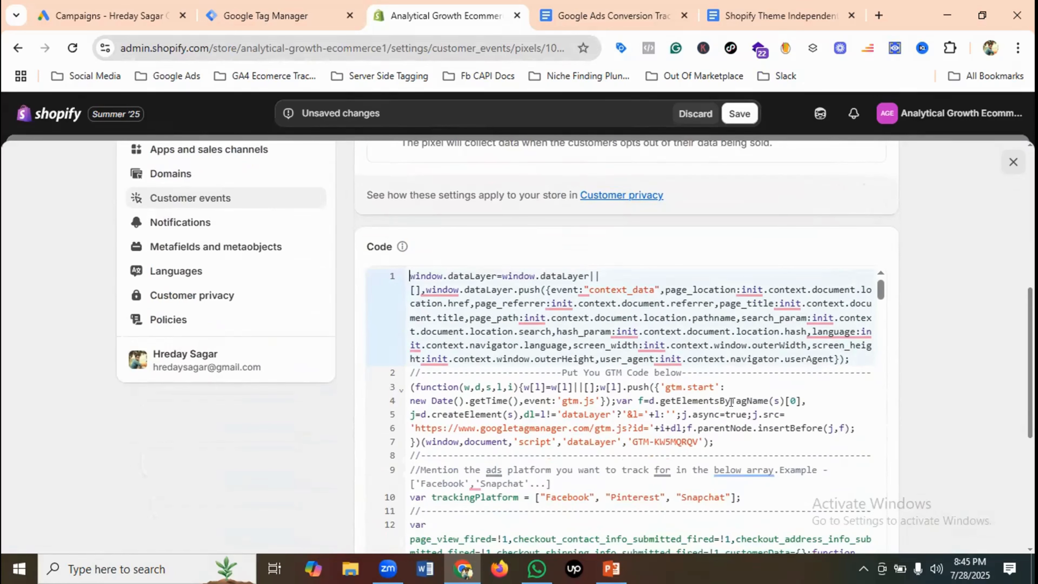
Replace the GTM container ID in the pixel code with the one copied from Google Tag Manager's install snippet.
scroll(743, 376, "down", 2)
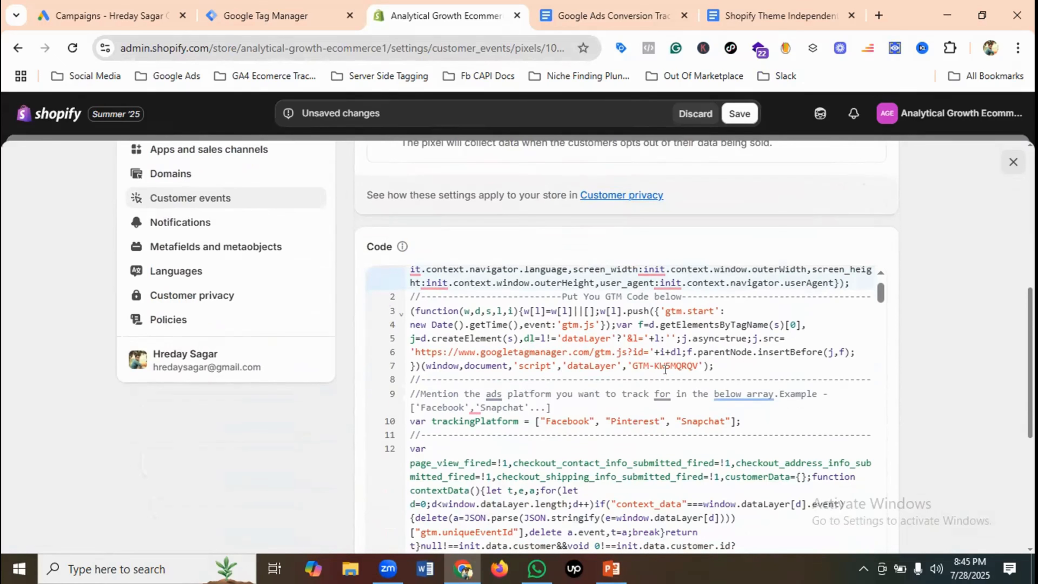
left_click(300, 10)
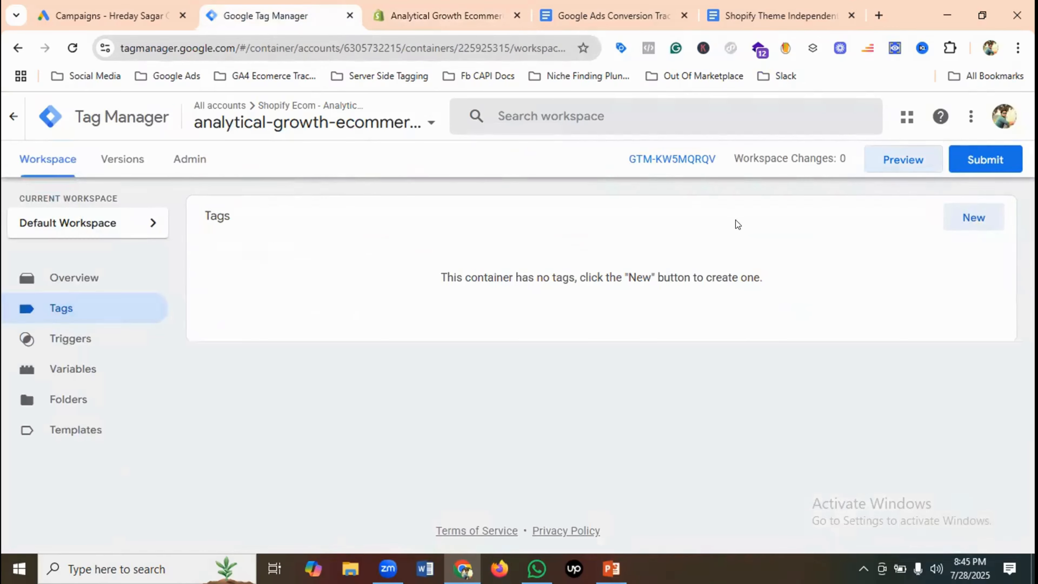
left_click(669, 161)
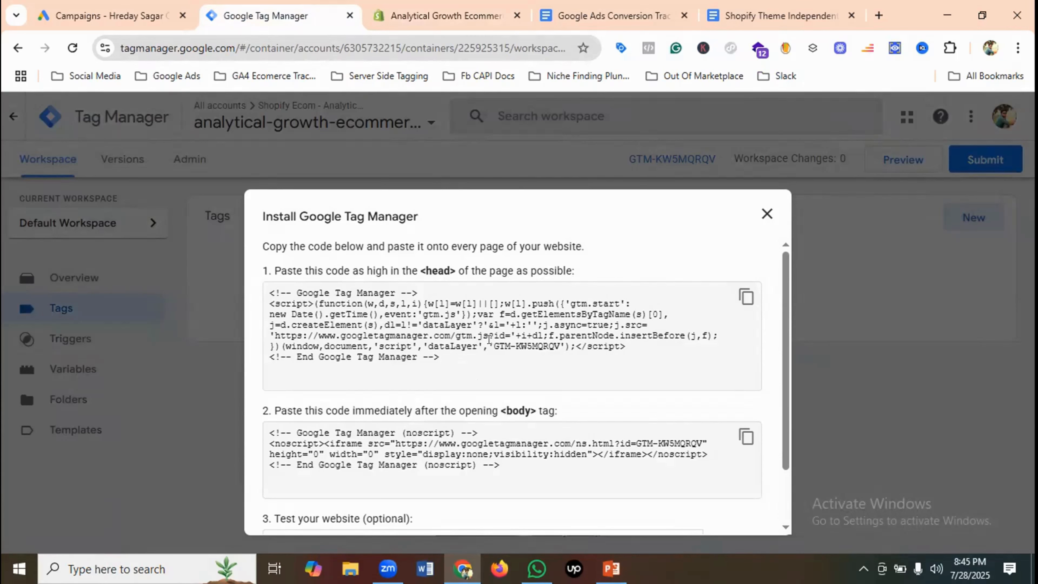
left_click_drag(491, 343, 557, 340)
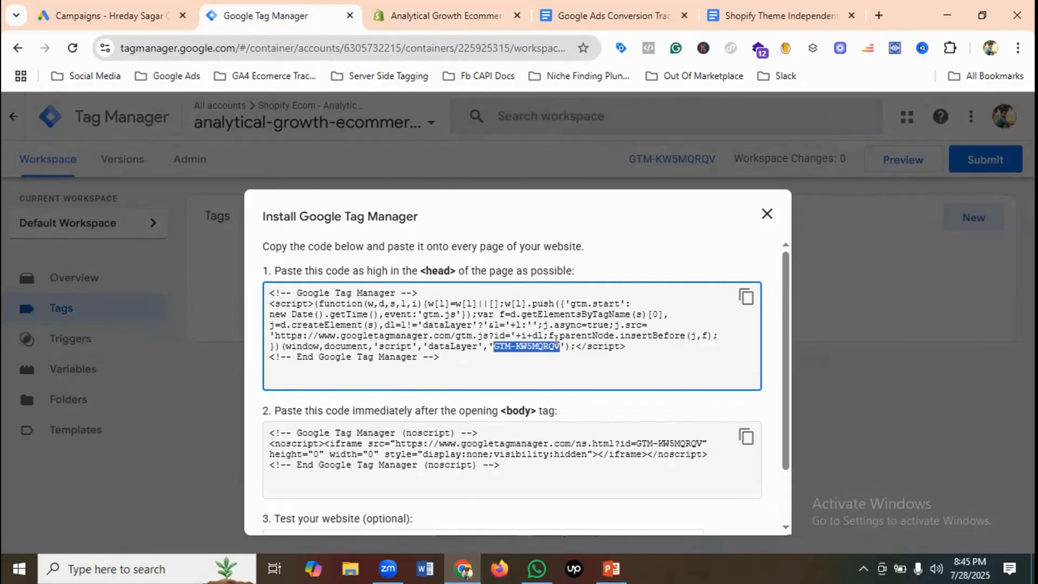
right_click(541, 344)
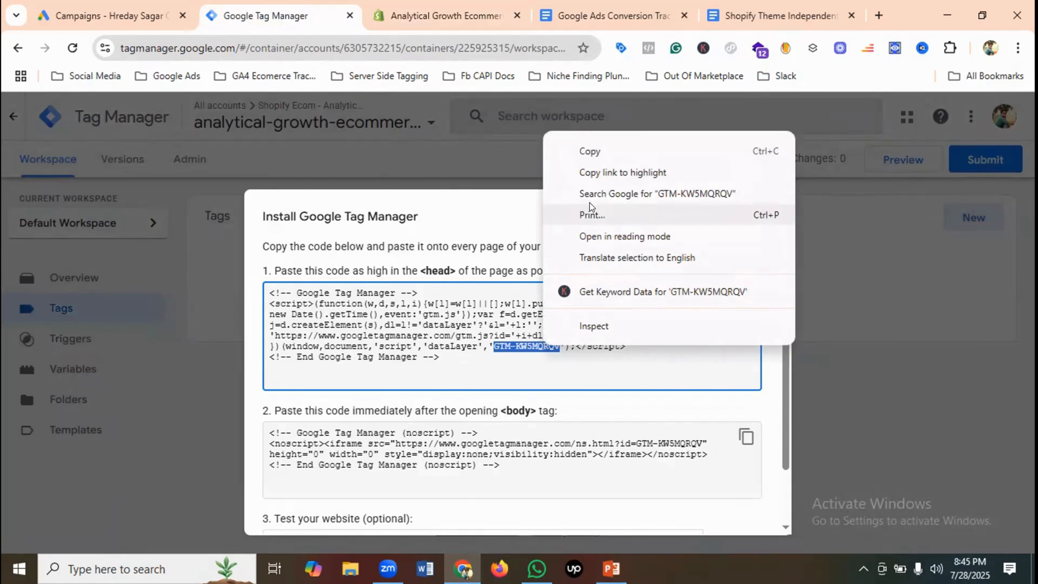
left_click(590, 150)
left_click(480, 20)
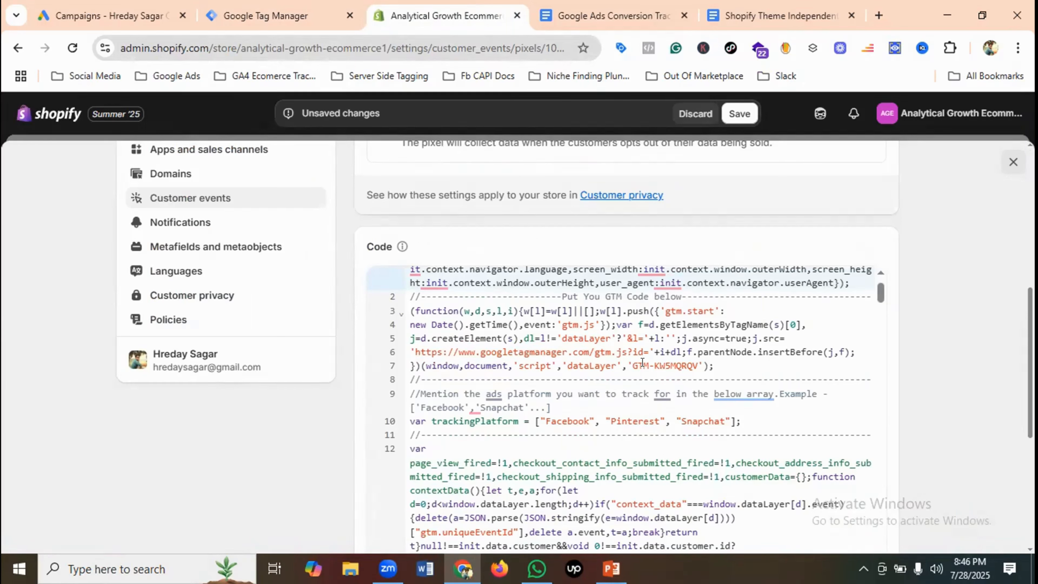
left_click_drag(631, 362, 695, 361)
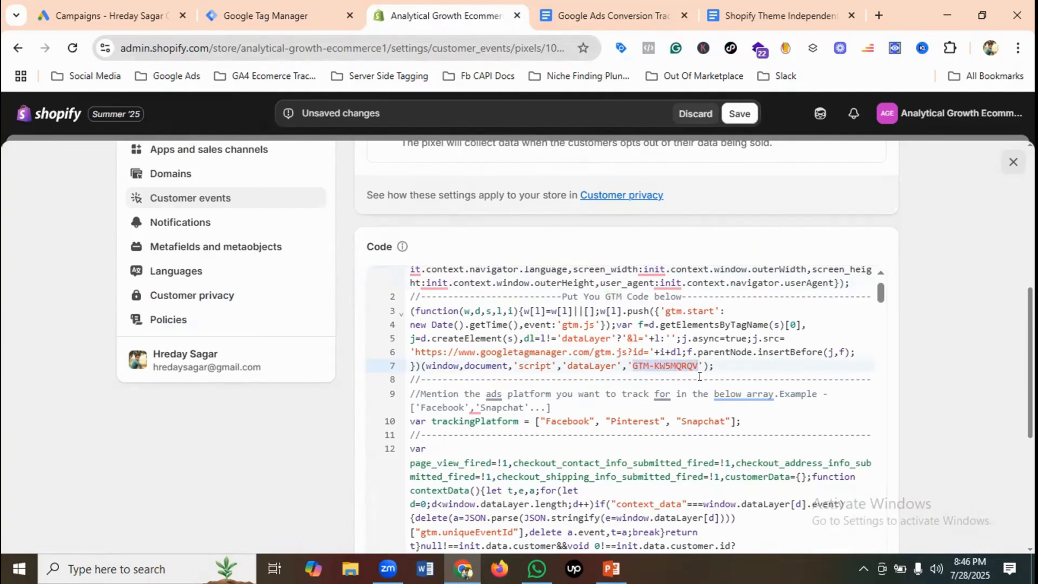
key("ctrl+v")
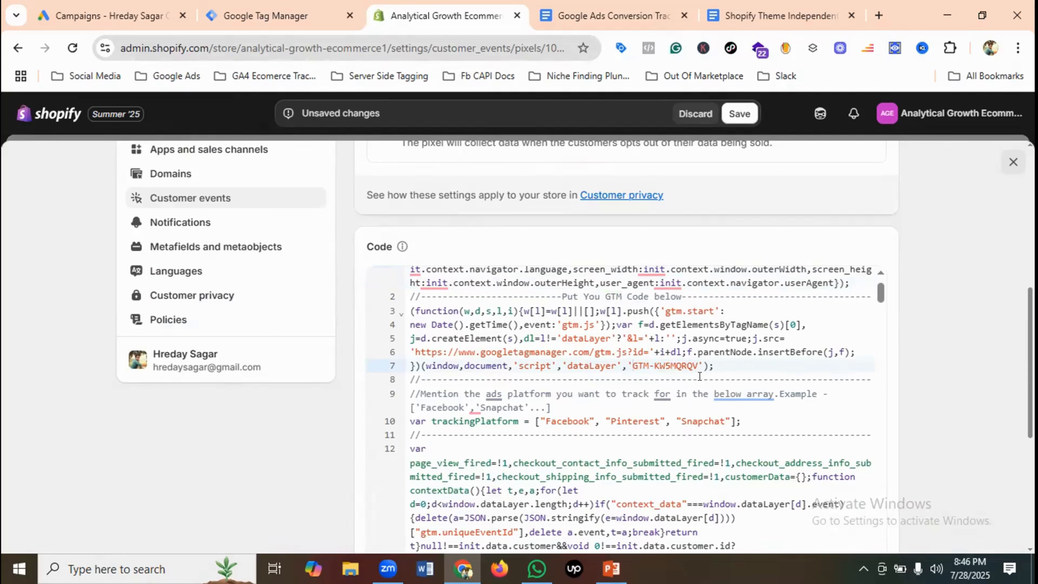
Save the custom pixel and connect it to the store.
left_click(756, 114)
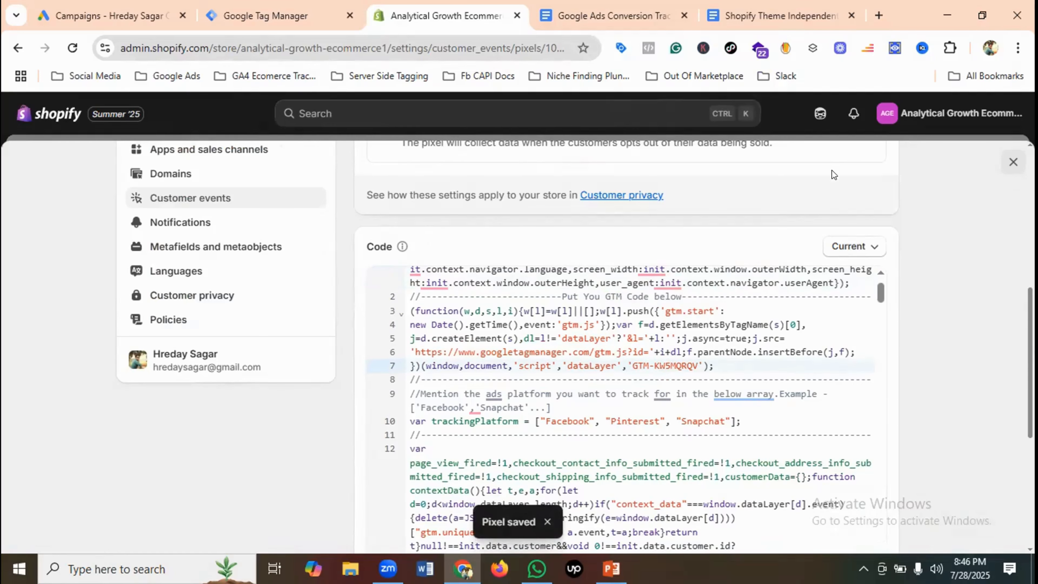
scroll(921, 286, "up", 10)
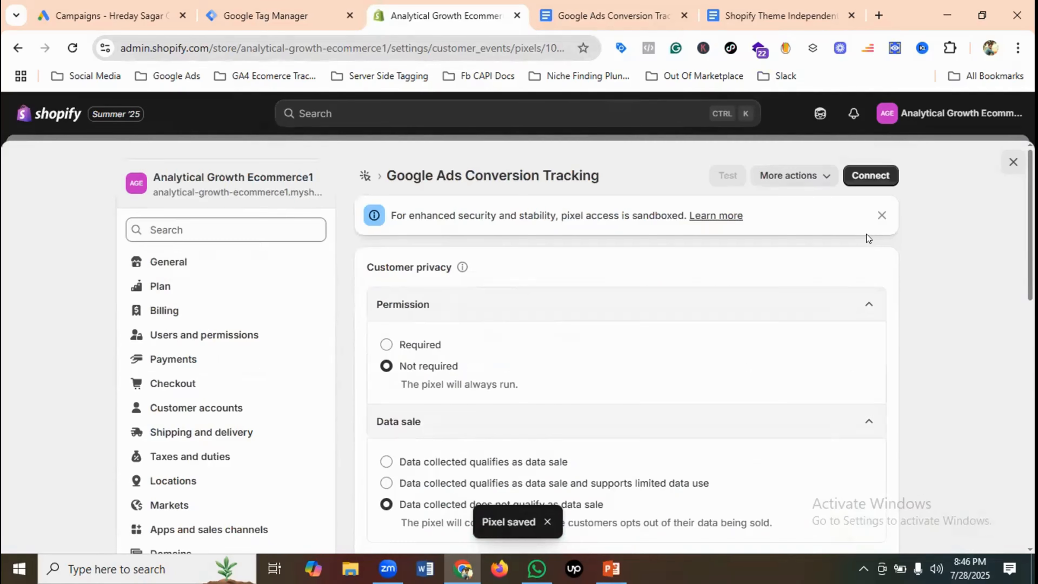
left_click(872, 178)
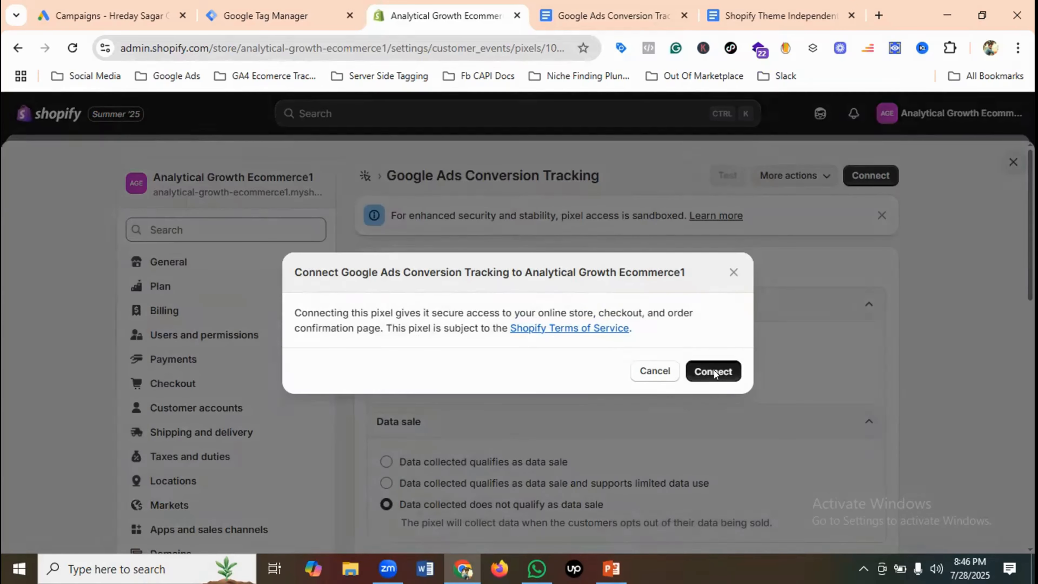
left_click(715, 374)
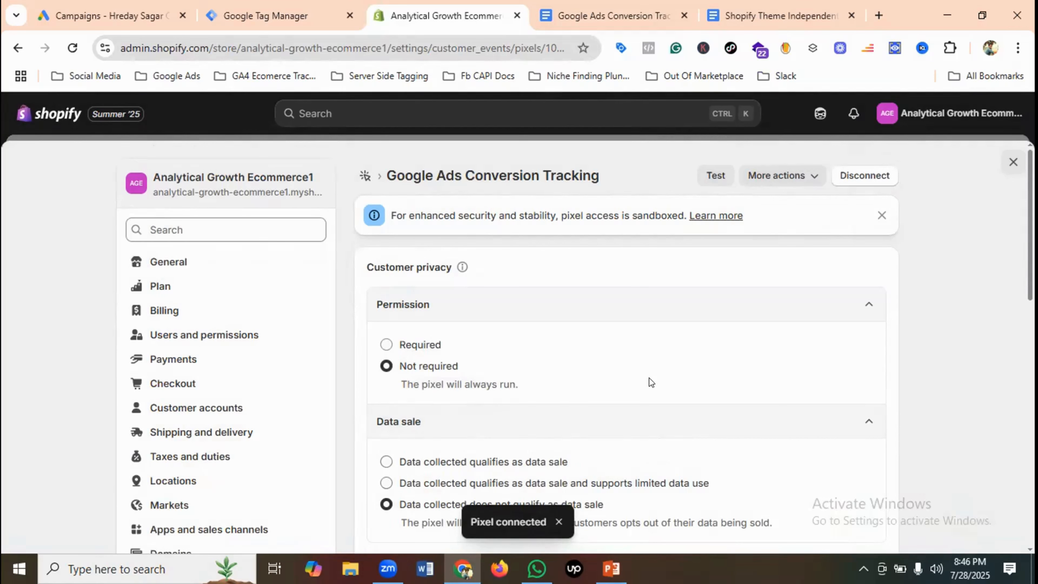
Leave the settings, open the live online store, and check its data layer with DataLayer Checker Plus.
left_click(1012, 163)
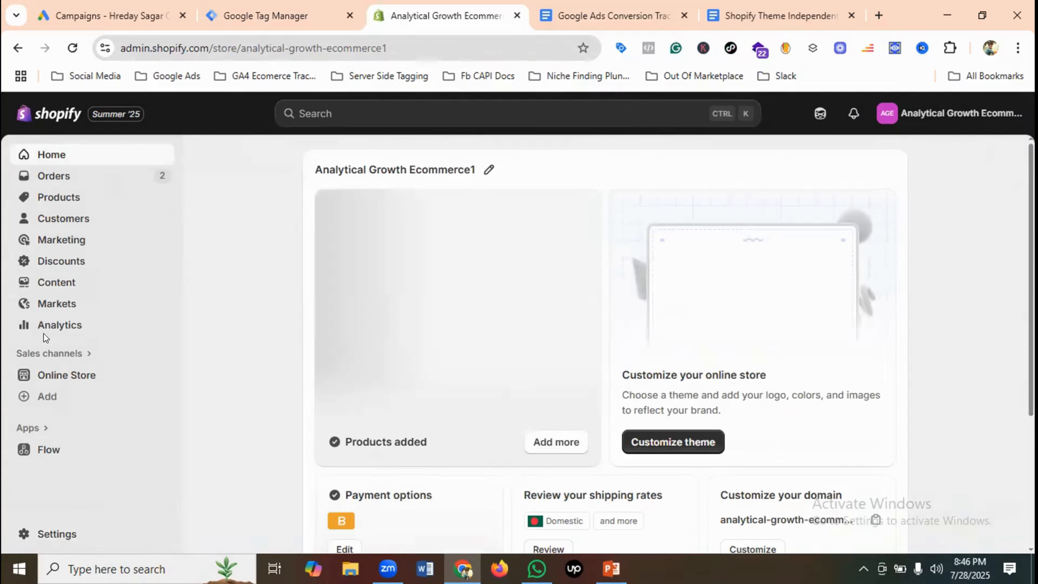
left_click(163, 375)
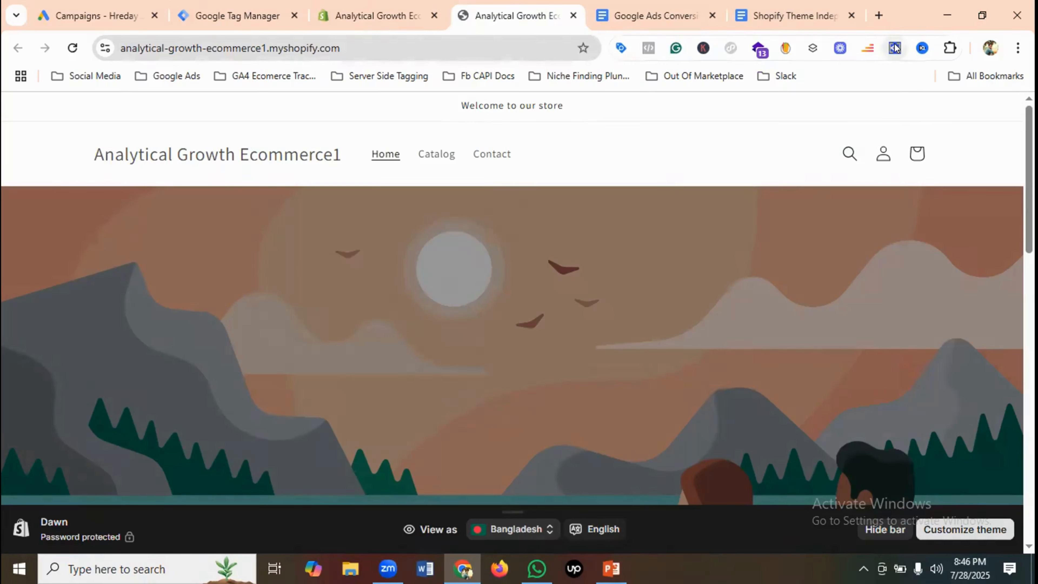
left_click(894, 48)
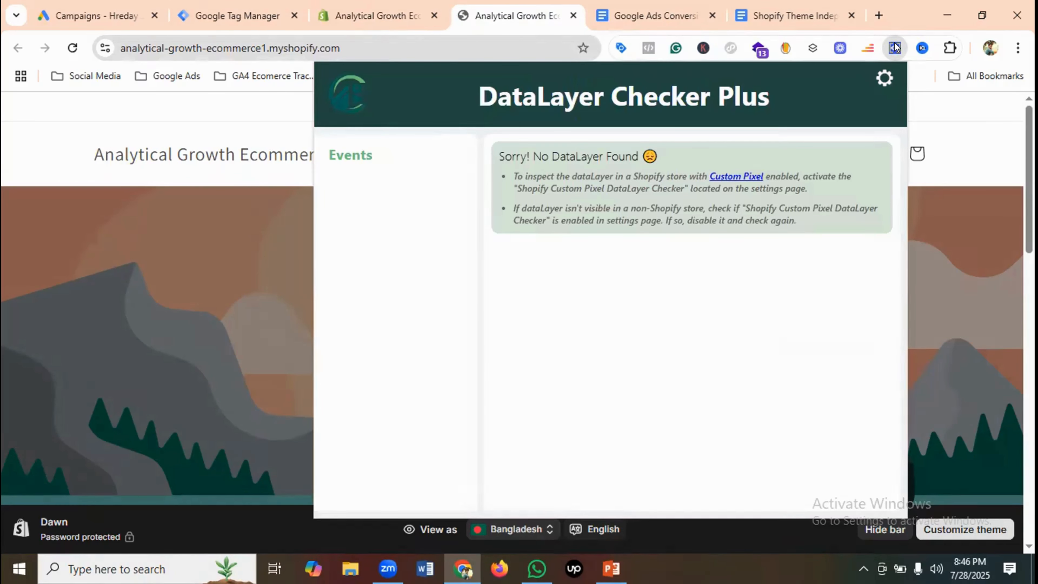
left_click(50, 161)
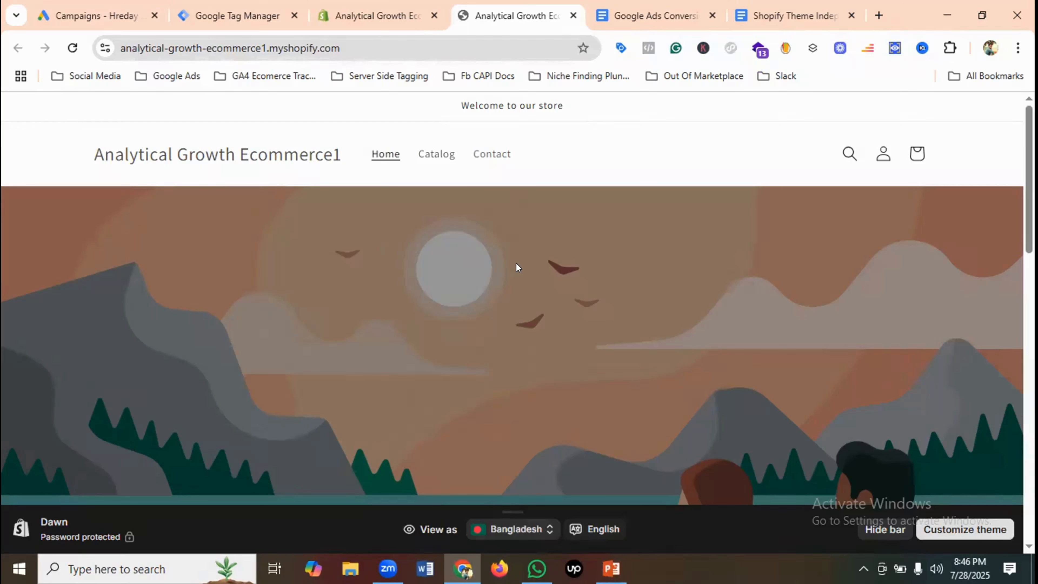
Enable Shopify Custom Pixel DataLayer Checker in the DataLayer Checker Plus settings and save them.
left_click(895, 49)
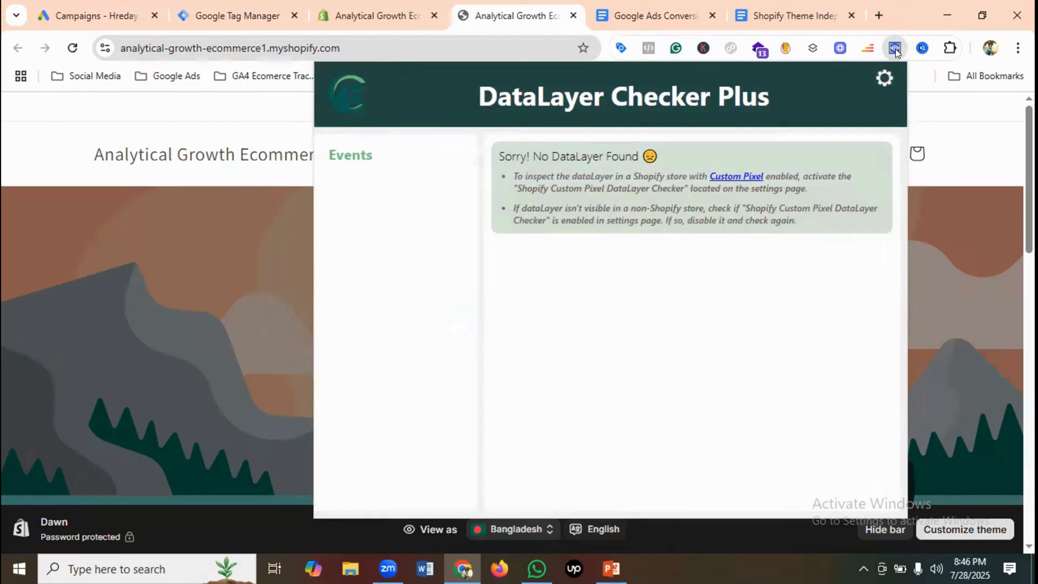
left_click(884, 80)
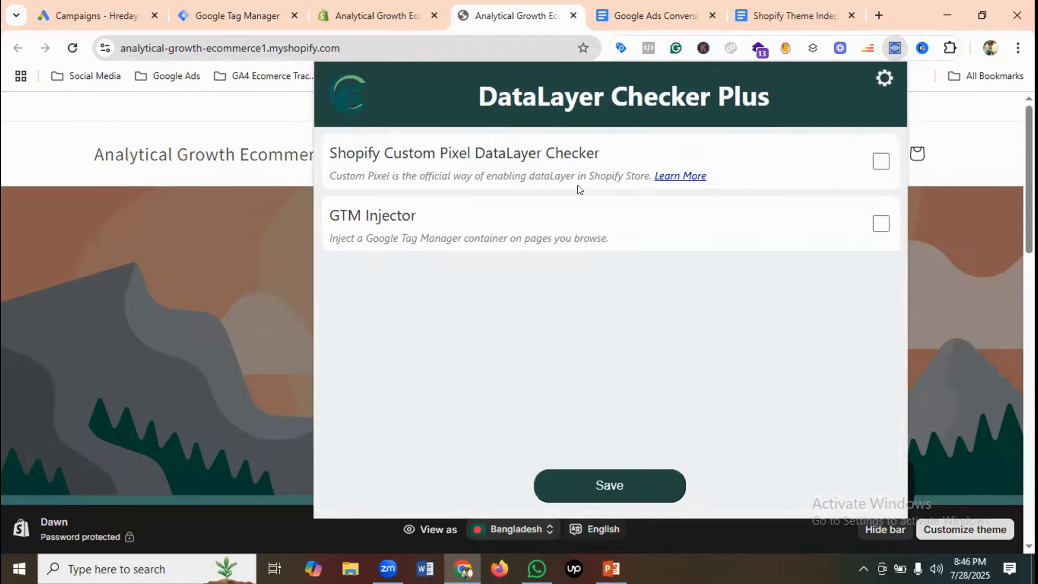
left_click(881, 162)
left_click(601, 487)
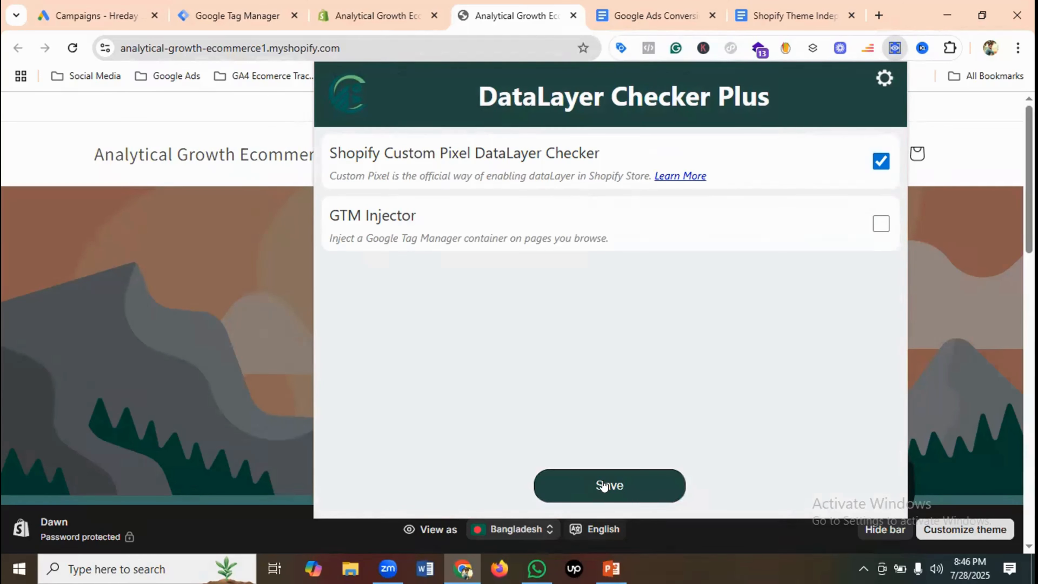
left_click(52, 133)
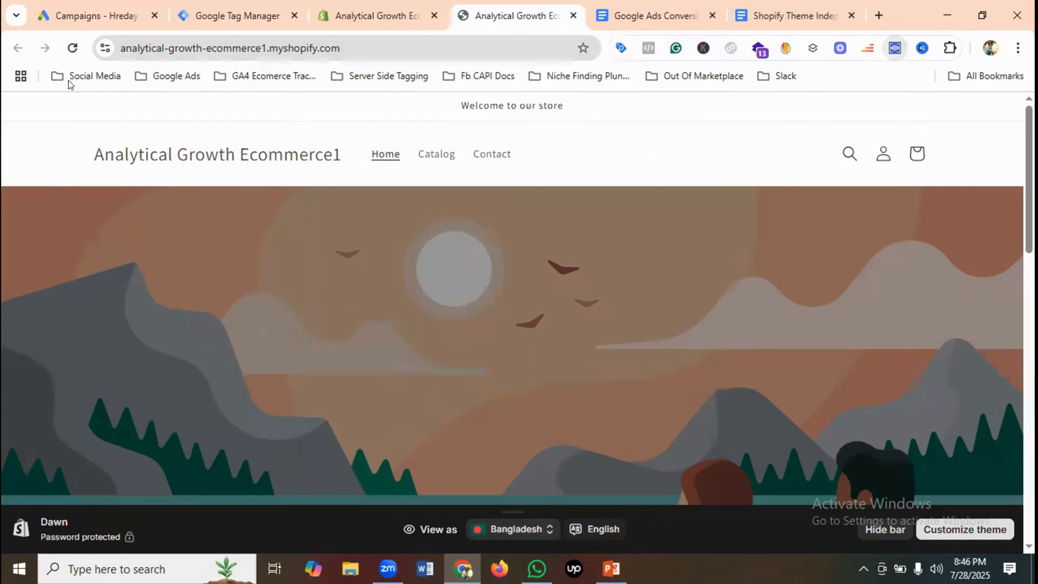
Reload the storefront and examine the page_view event's data in DataLayer Checker Plus.
left_click(73, 48)
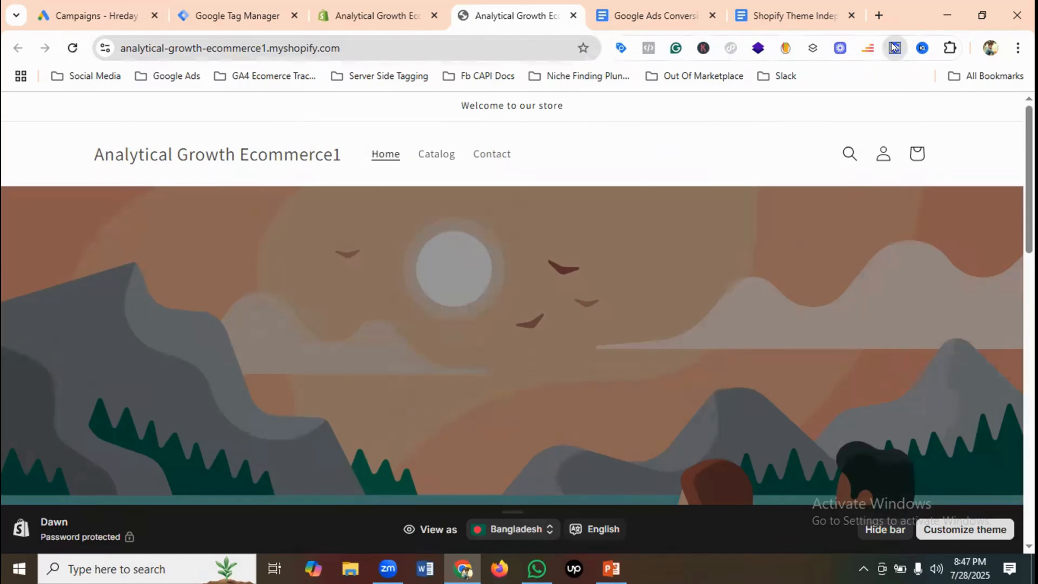
left_click(894, 48)
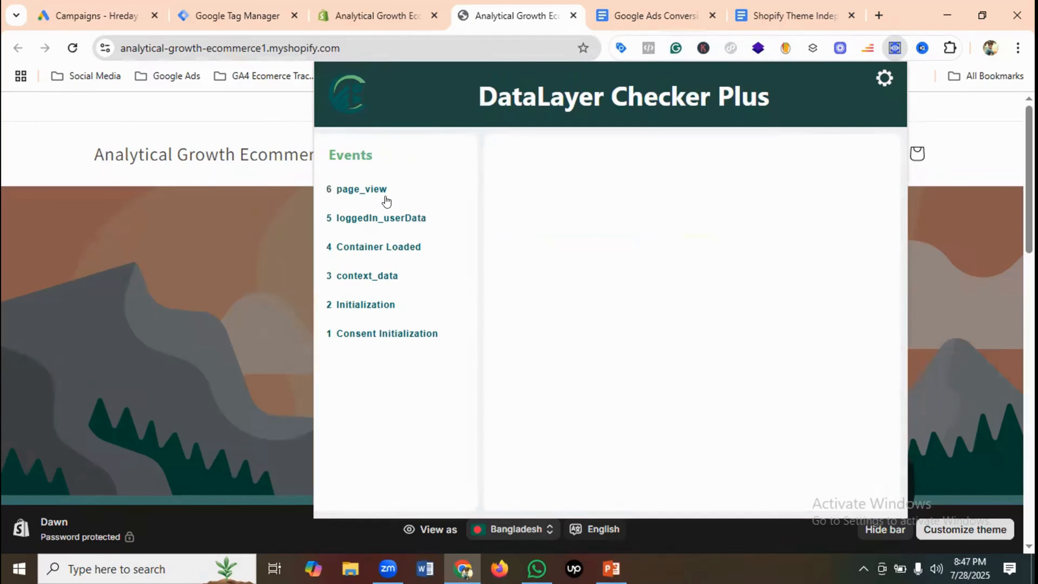
left_click(358, 191)
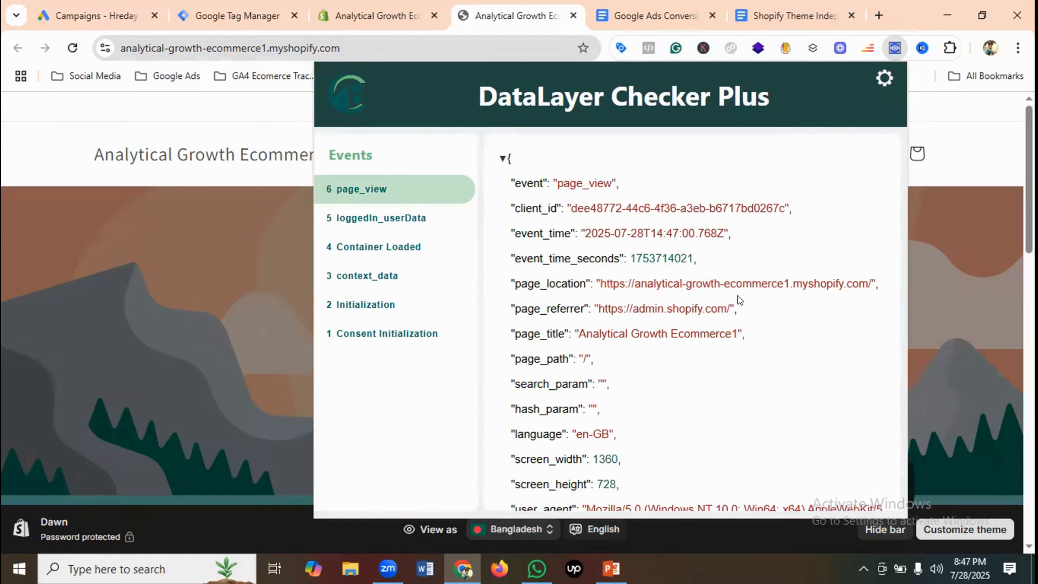
Open the Hugo Boss Sunglasses BOSS 1078/S 003 IR Matte product page from the storefront's home page.
left_click(50, 152)
scroll(369, 330, "down", 1)
scroll(368, 330, "up", 1)
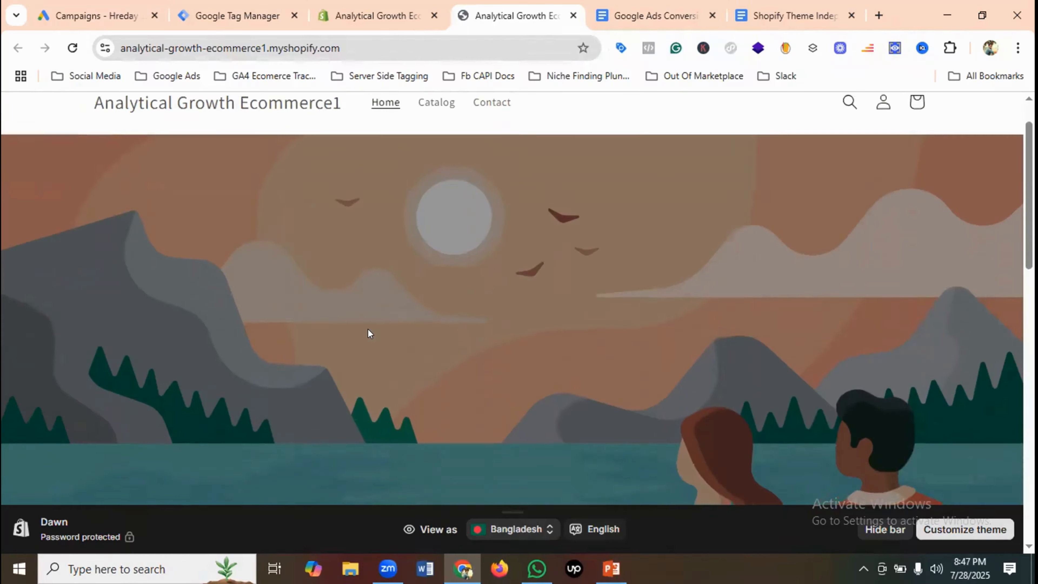
scroll(369, 330, "down", 10)
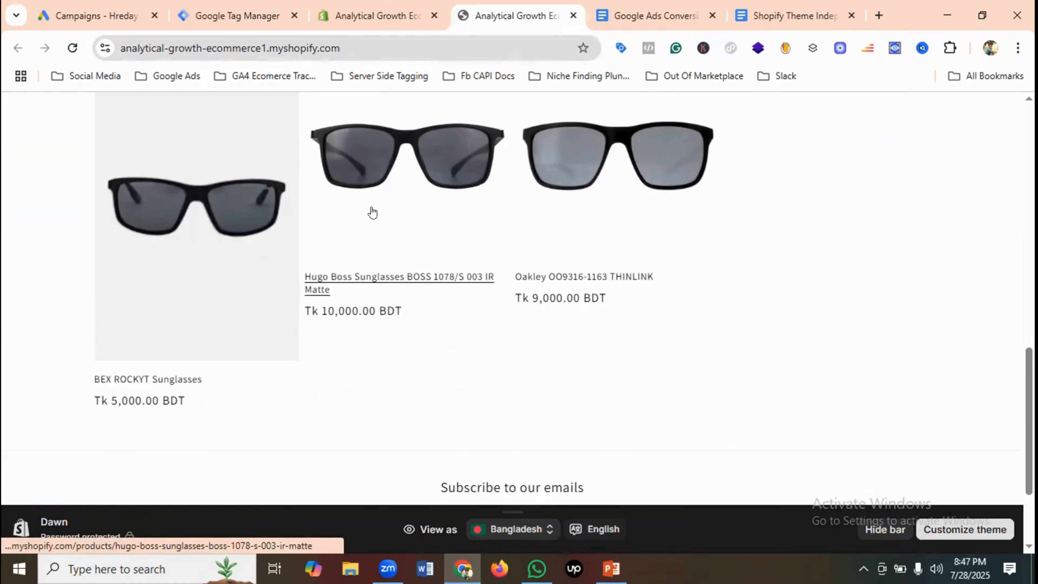
scroll(372, 212, "up", 3)
scroll(409, 248, "down", 3)
left_click(414, 192)
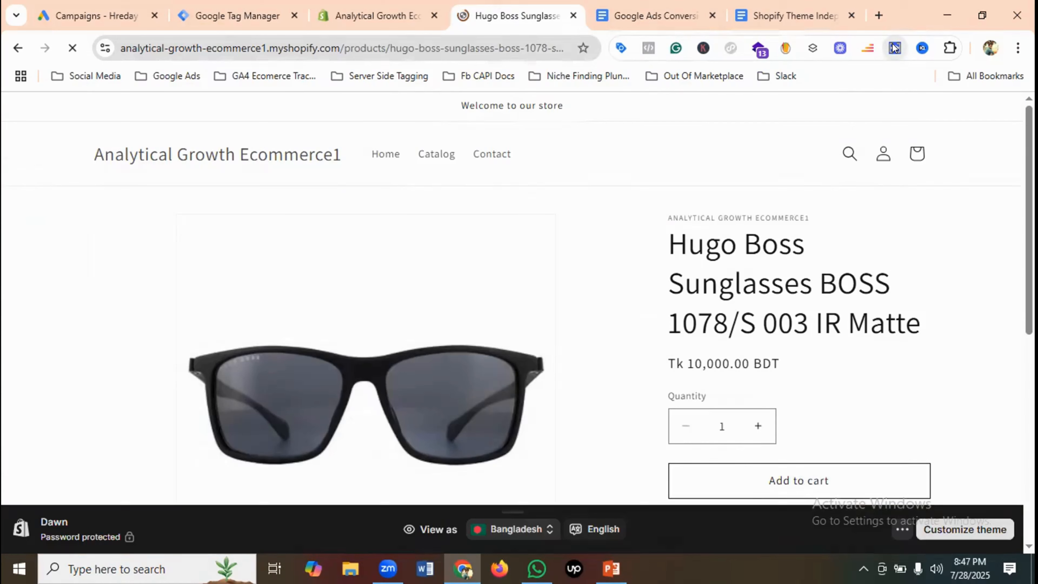
Examine the view_item event's data for the product page in DataLayer Checker Plus.
left_click(894, 48)
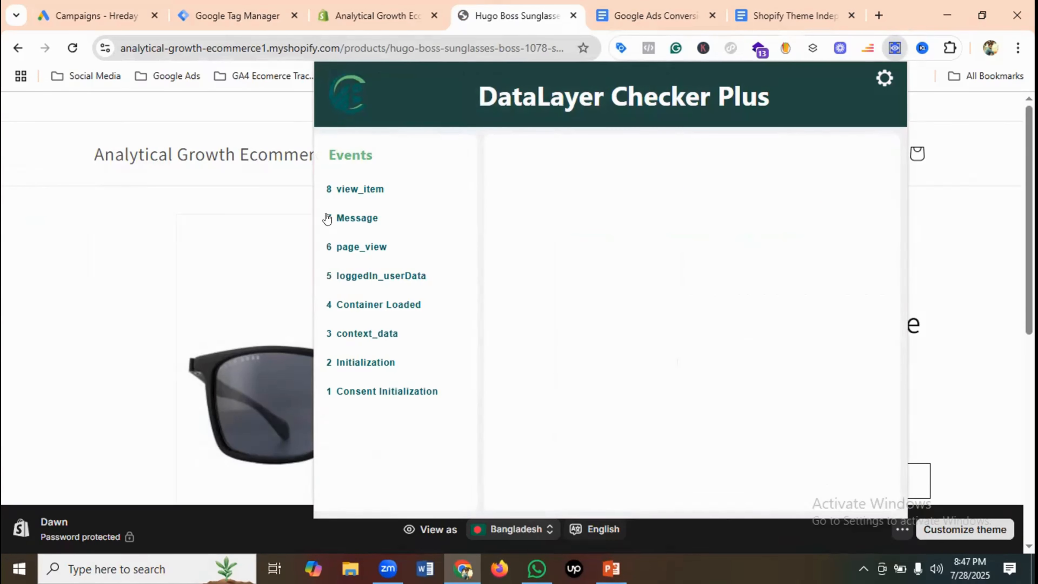
left_click(358, 190)
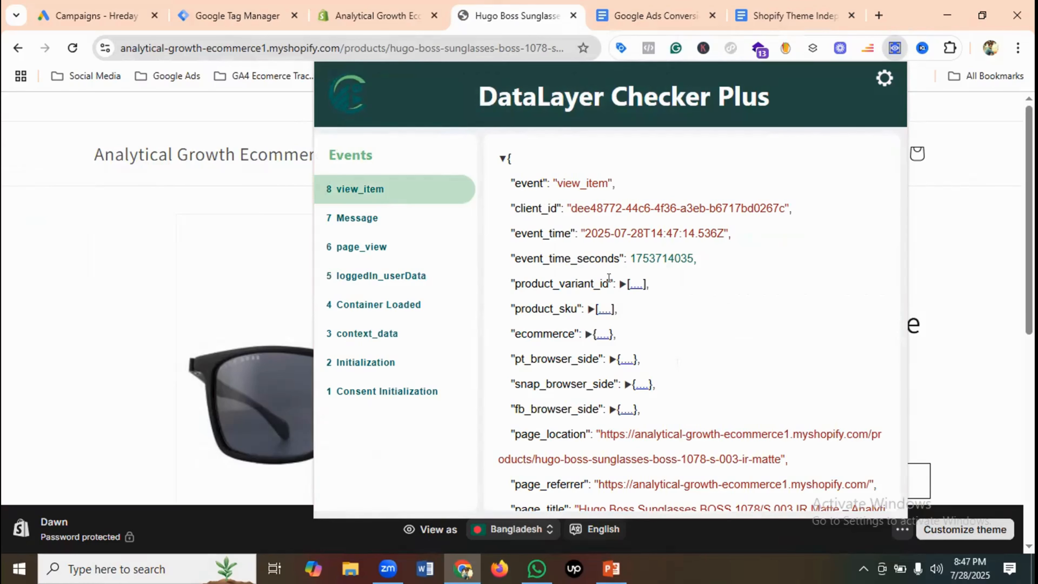
scroll(670, 269, "down", 7)
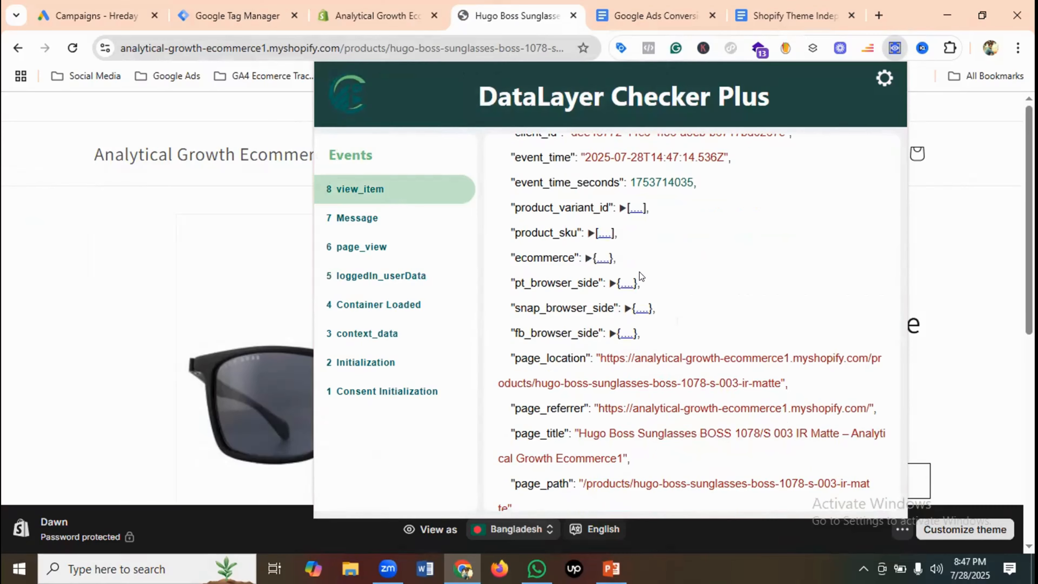
left_click(50, 148)
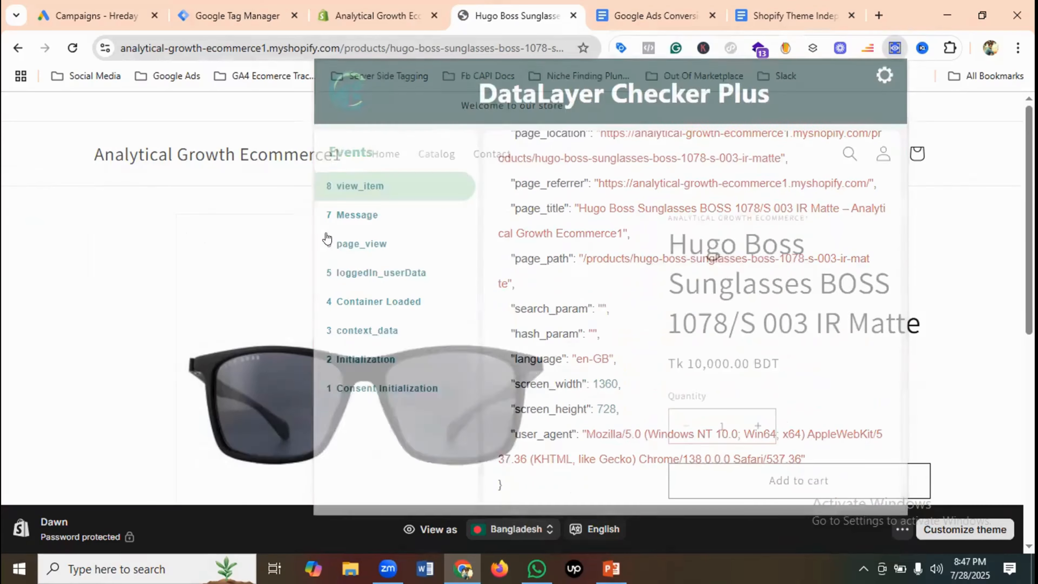
Add the Hugo Boss sunglasses to the cart and examine the add_to_cart event's data in DataLayer Checker Plus.
scroll(557, 297, "down", 2)
left_click(793, 335)
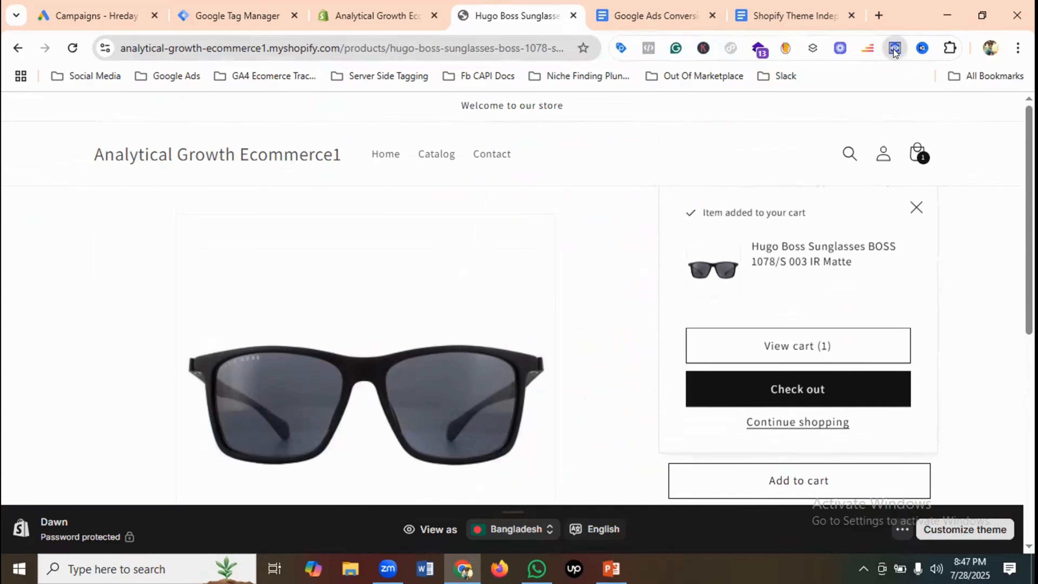
left_click(894, 48)
left_click(368, 192)
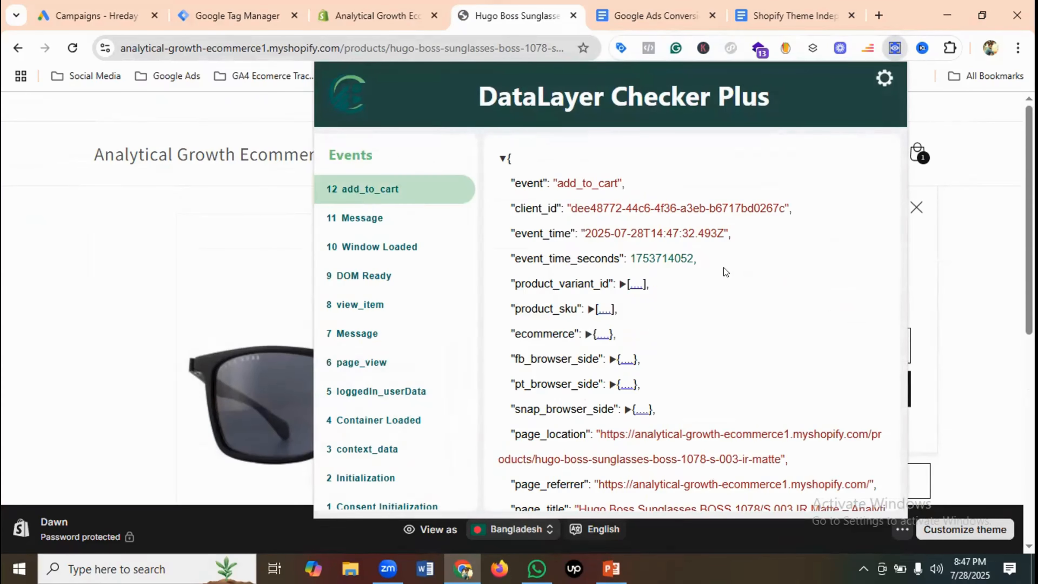
scroll(733, 272, "down", 6)
scroll(739, 273, "up", 5)
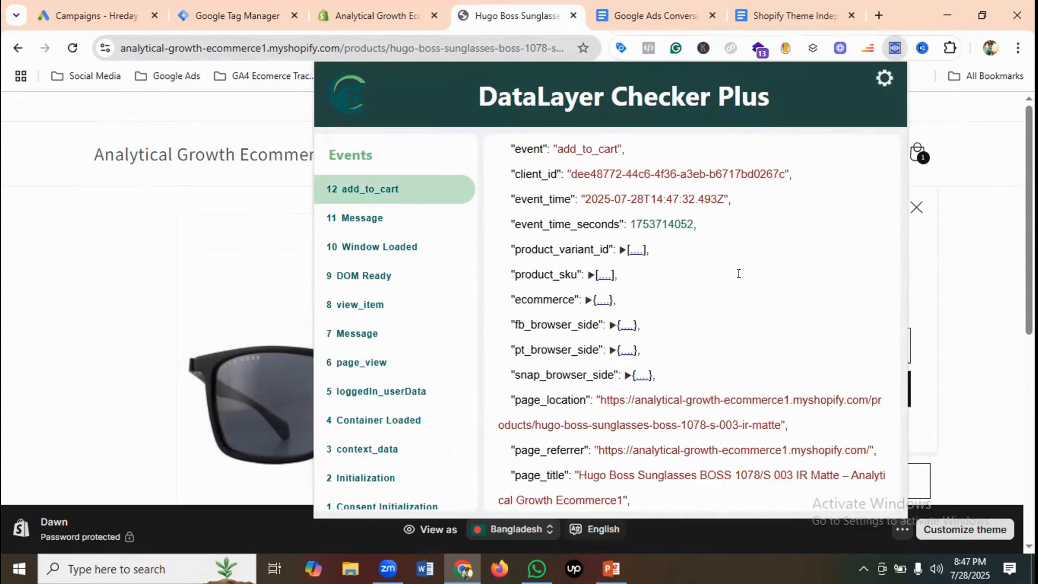
scroll(738, 273, "up", 1)
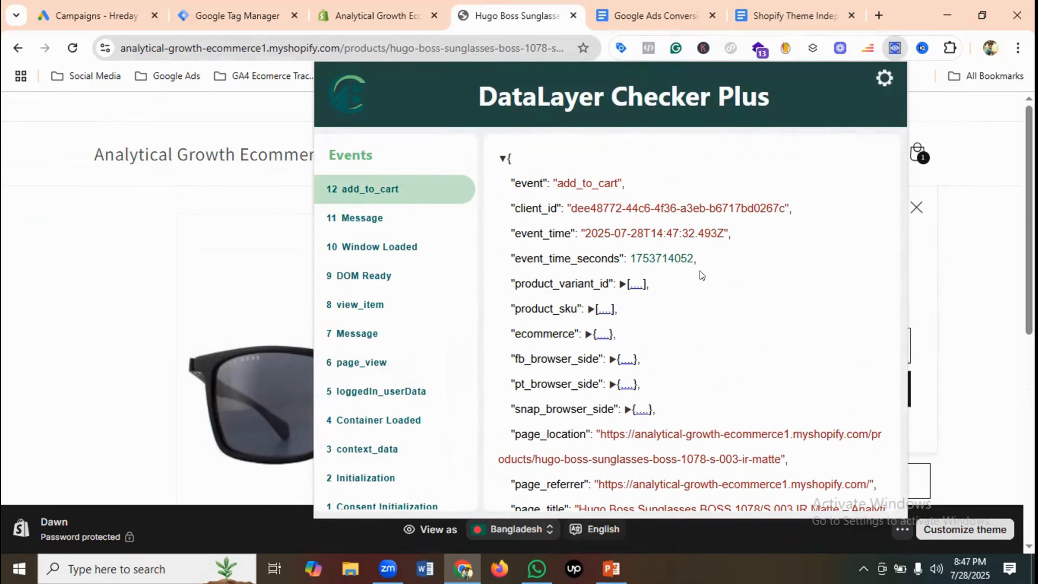
left_click(32, 138)
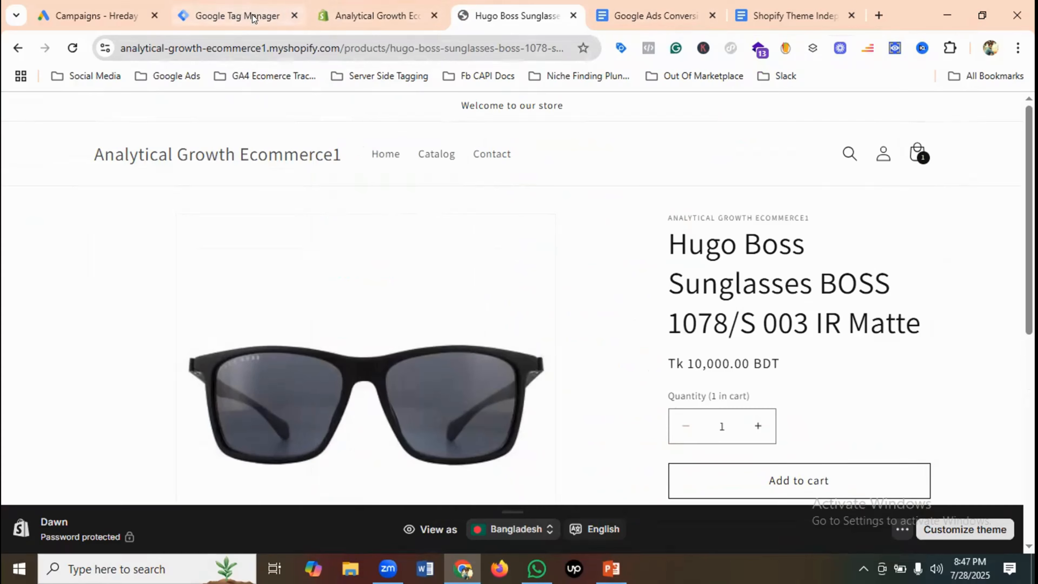
Review the data layer and Google Tag items in the Google Ads Conversion Tracking For Your Shopify Store document.
left_click(285, 15)
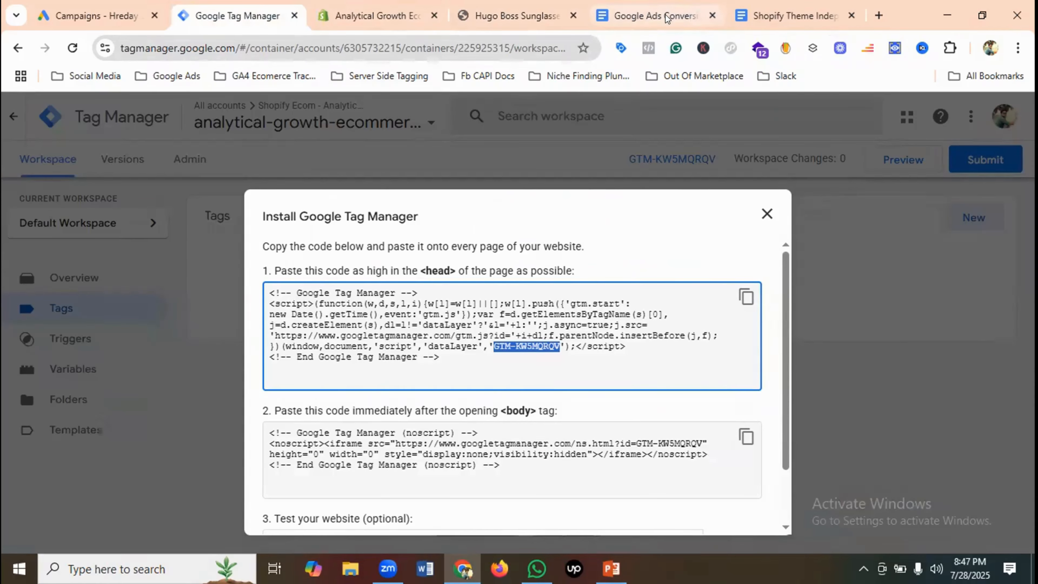
left_click(655, 14)
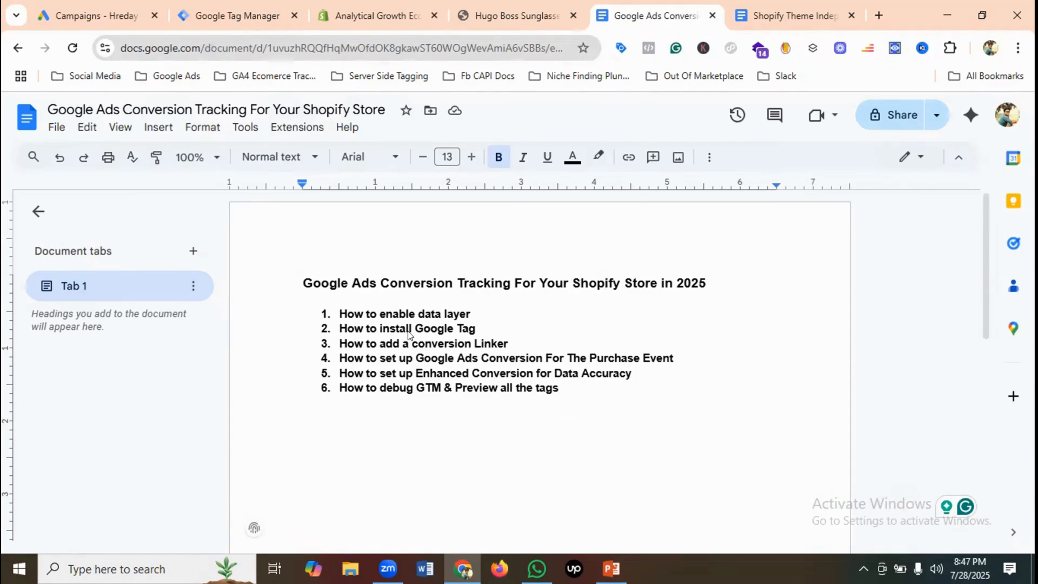
left_click(481, 330)
left_click_drag(476, 315, 336, 315)
left_click(489, 328)
left_click_drag(445, 322, 355, 322)
left_click(496, 323)
In Google Tag Manager, dismiss the install instructions and create a new tag of the Google Ads type Google Tag.
left_click(227, 7)
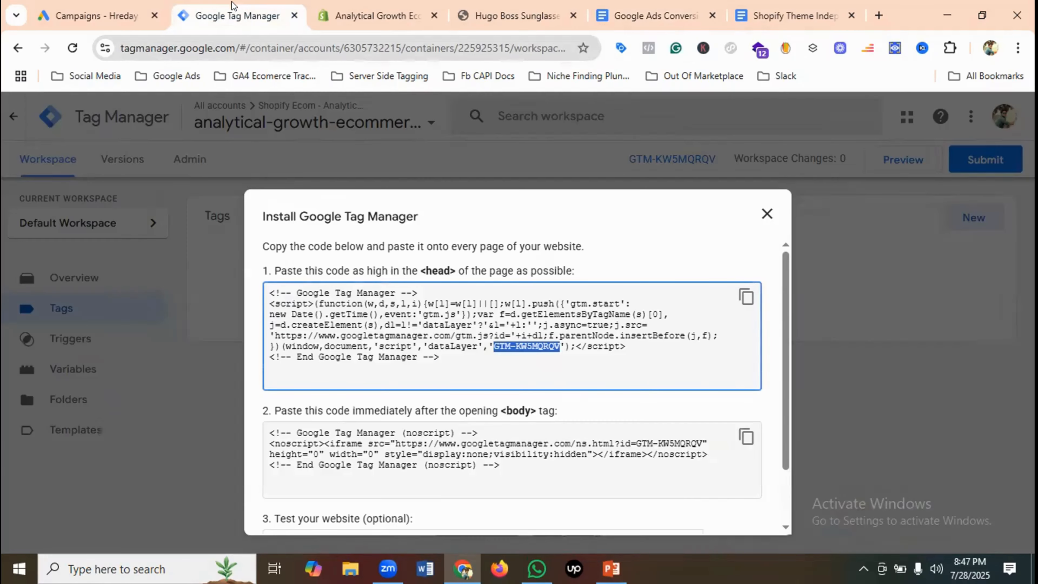
left_click(766, 215)
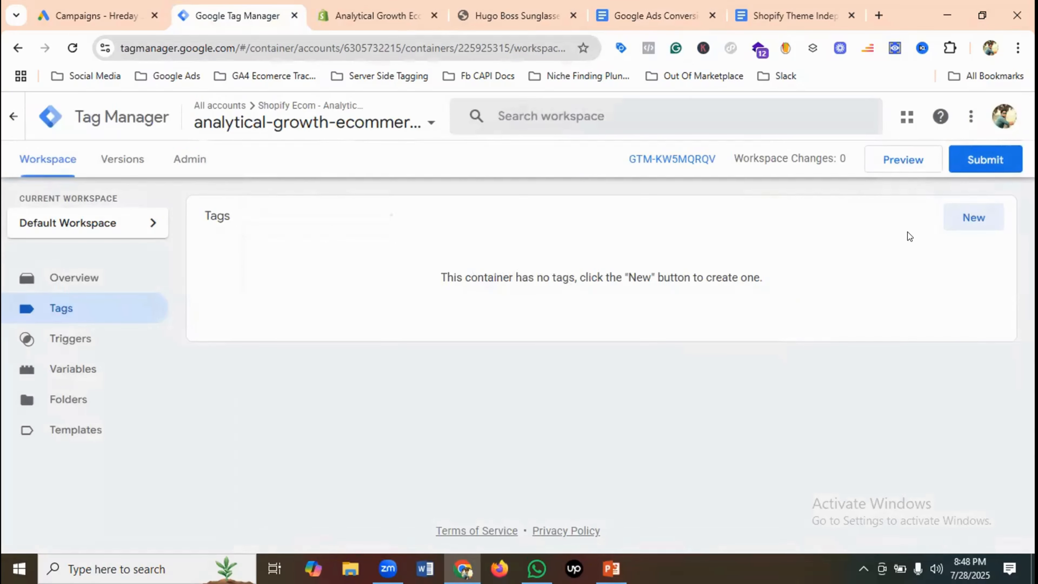
left_click(971, 218)
left_click(558, 256)
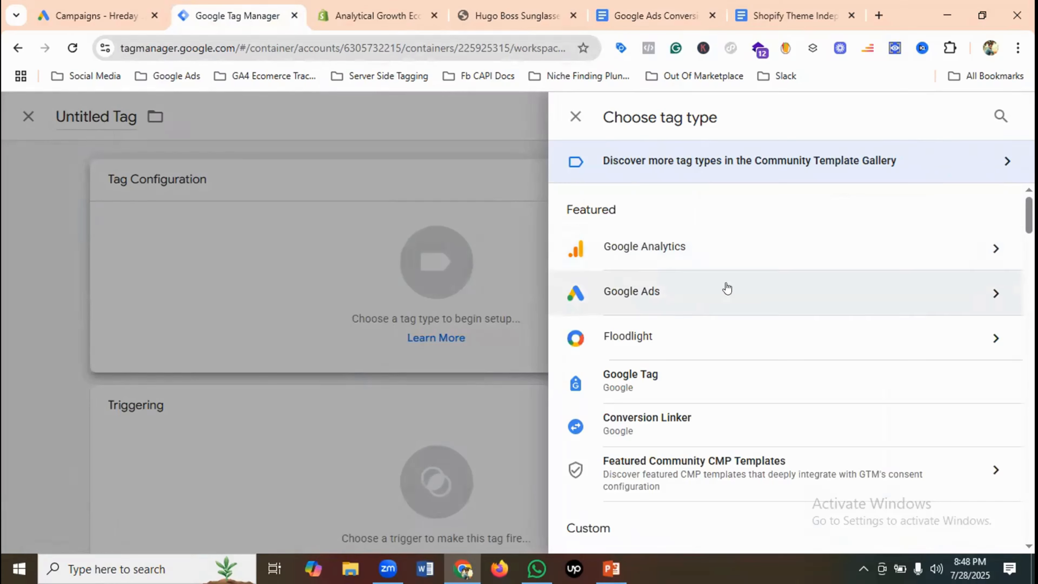
left_click(667, 292)
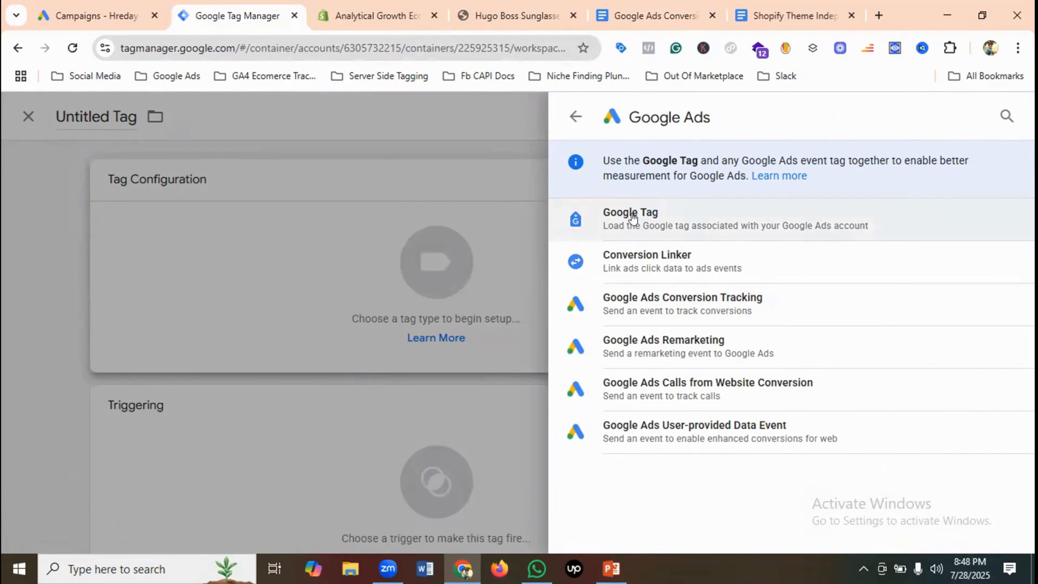
left_click(647, 220)
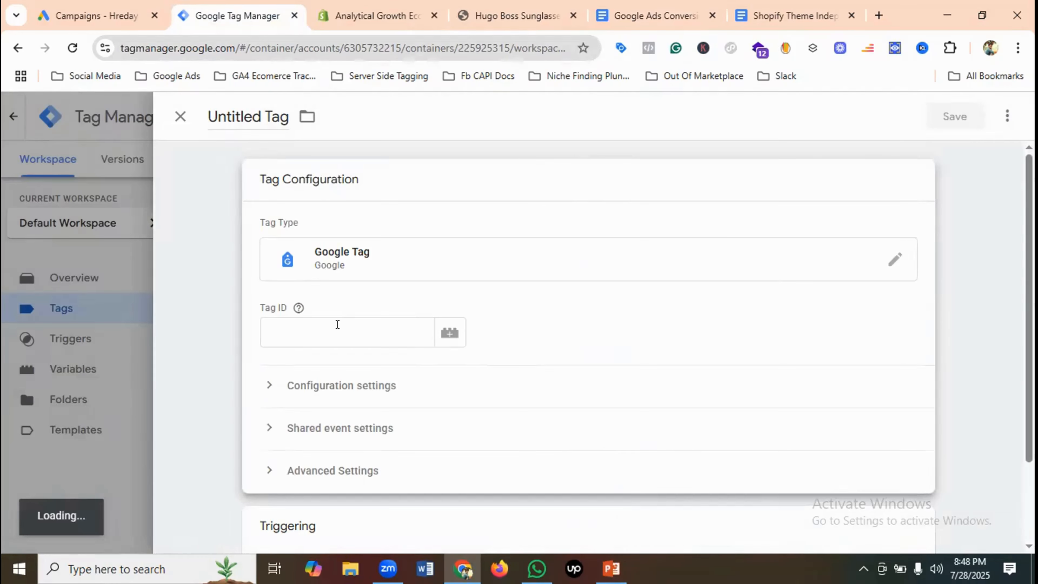
Switch to Google Ads and start a new conversion action for Website from the conversions summary.
left_click(112, 9)
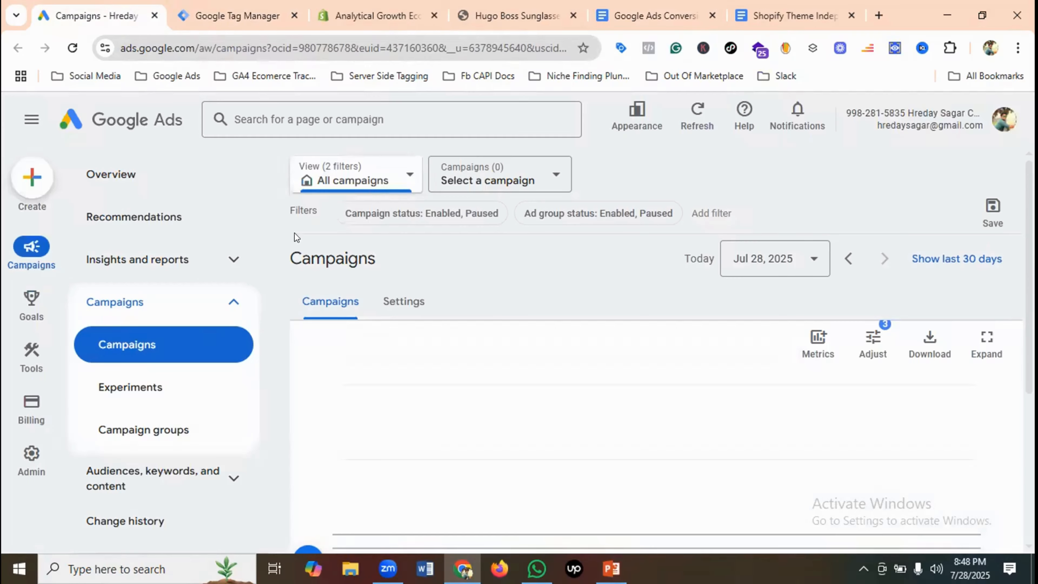
mouse_move(32, 314)
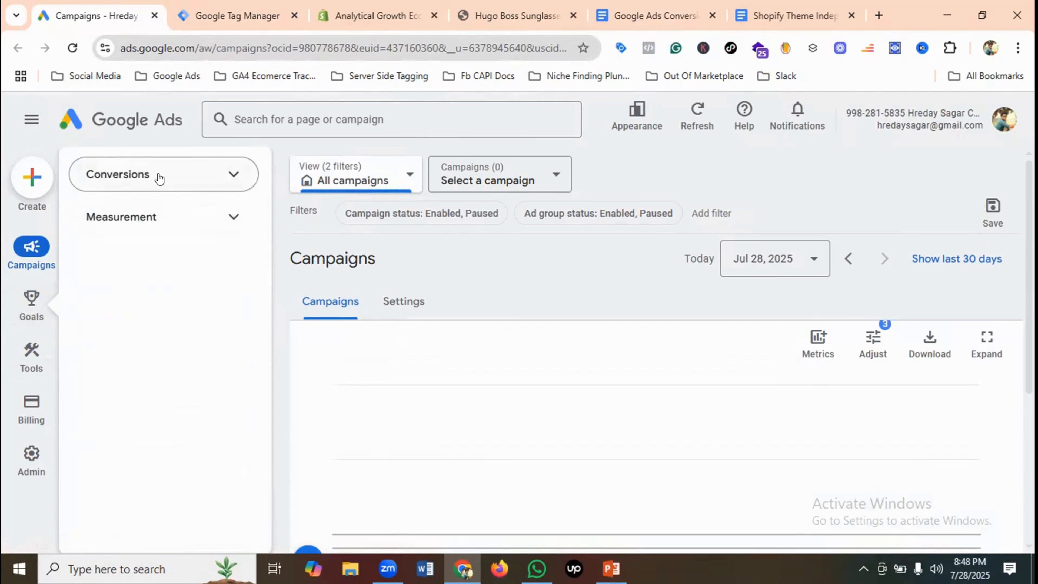
left_click(159, 178)
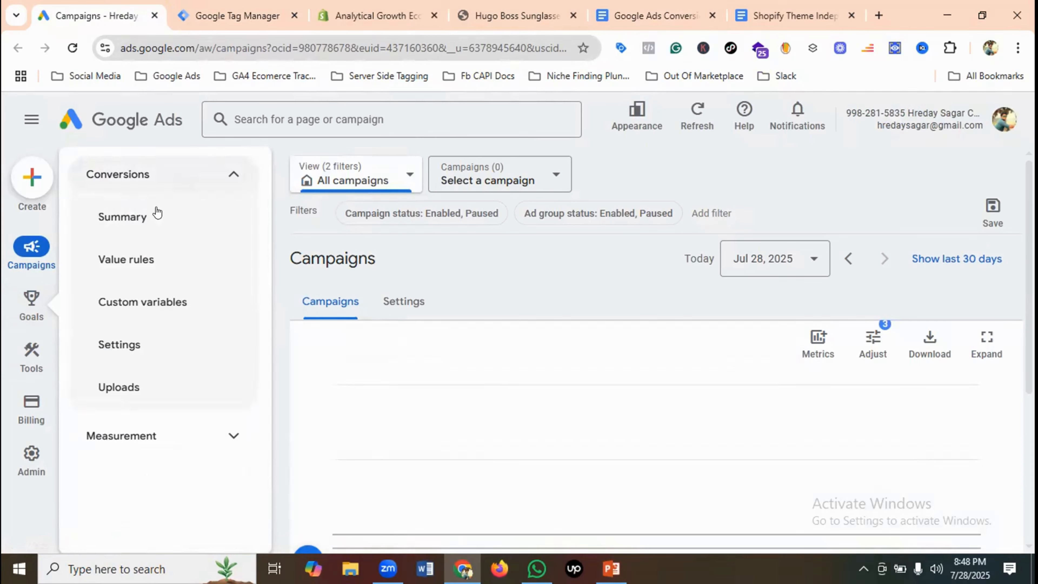
left_click(135, 223)
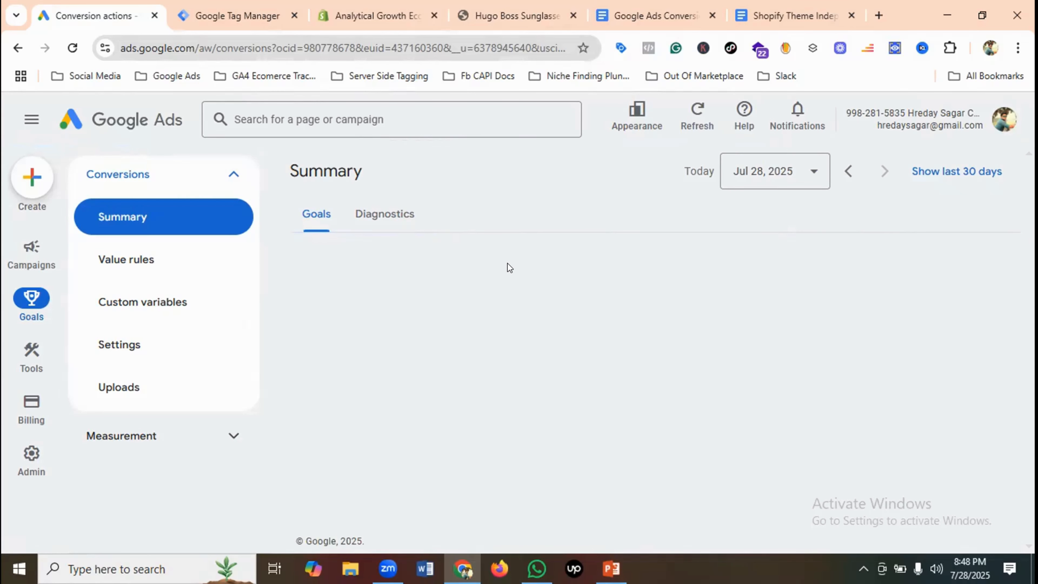
scroll(513, 282, "down", 3)
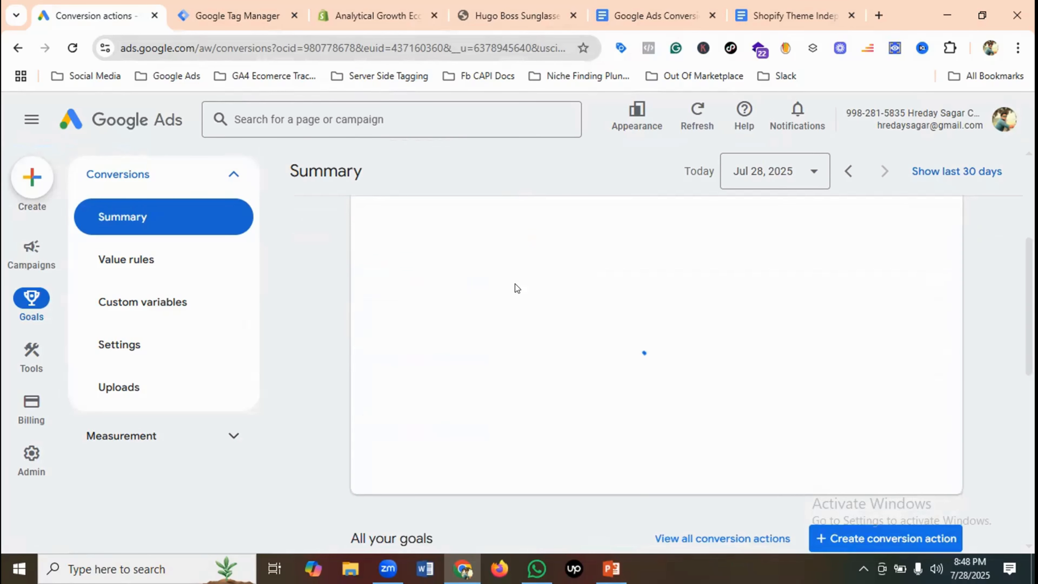
scroll(727, 353, "down", 2)
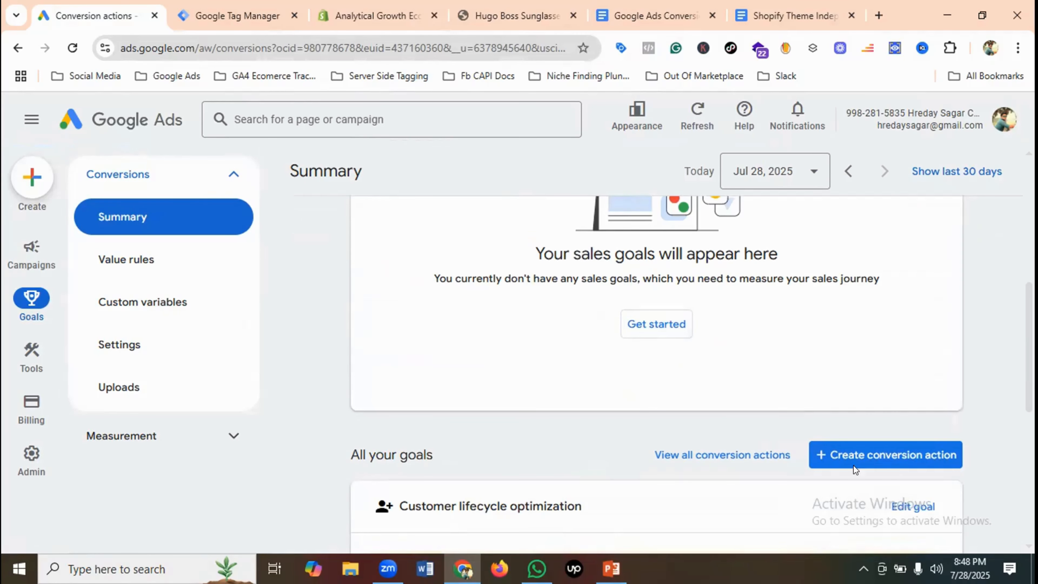
left_click(871, 455)
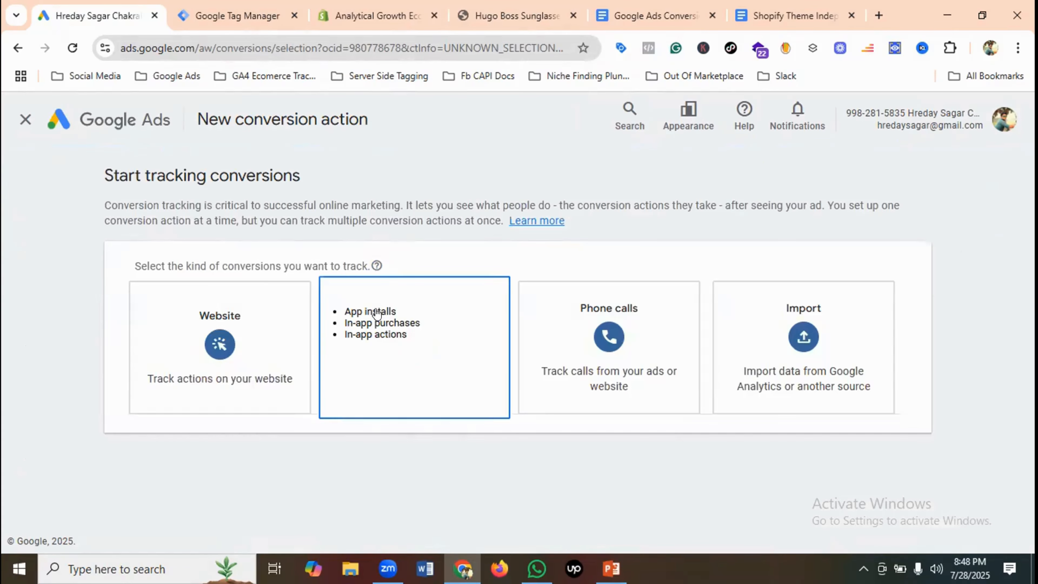
left_click(220, 361)
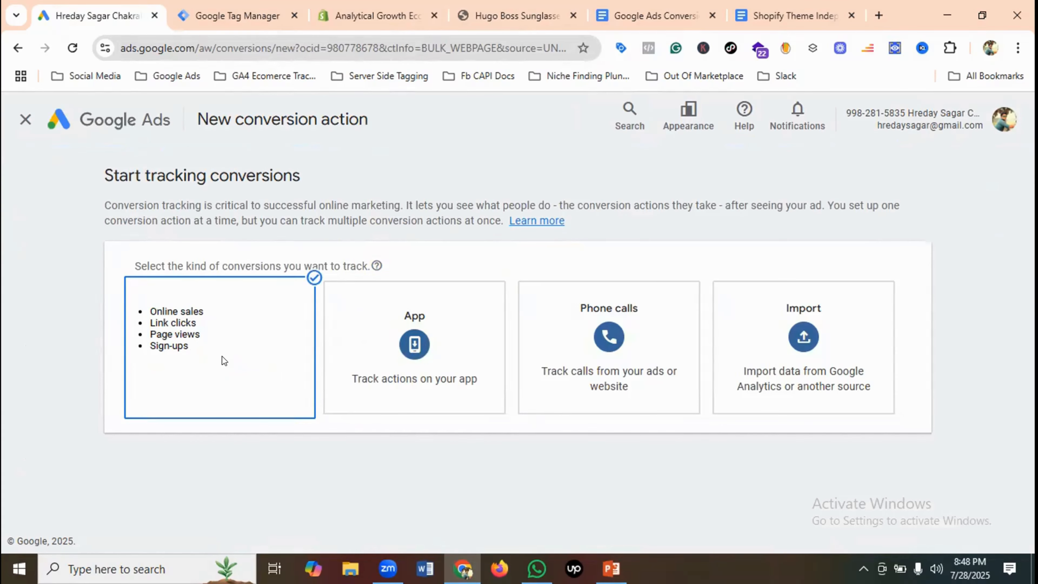
left_click(243, 347)
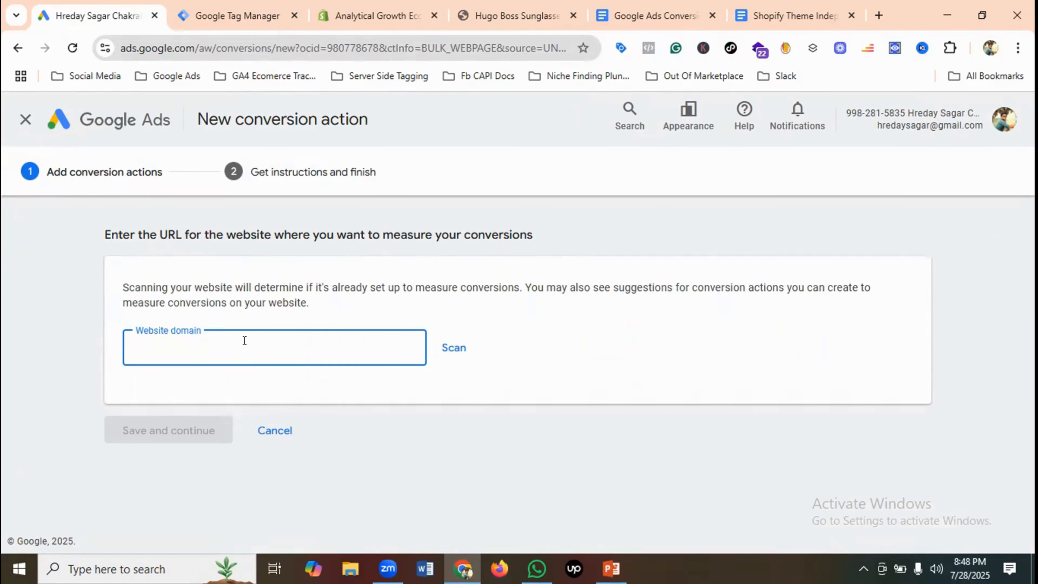
left_click(459, 19)
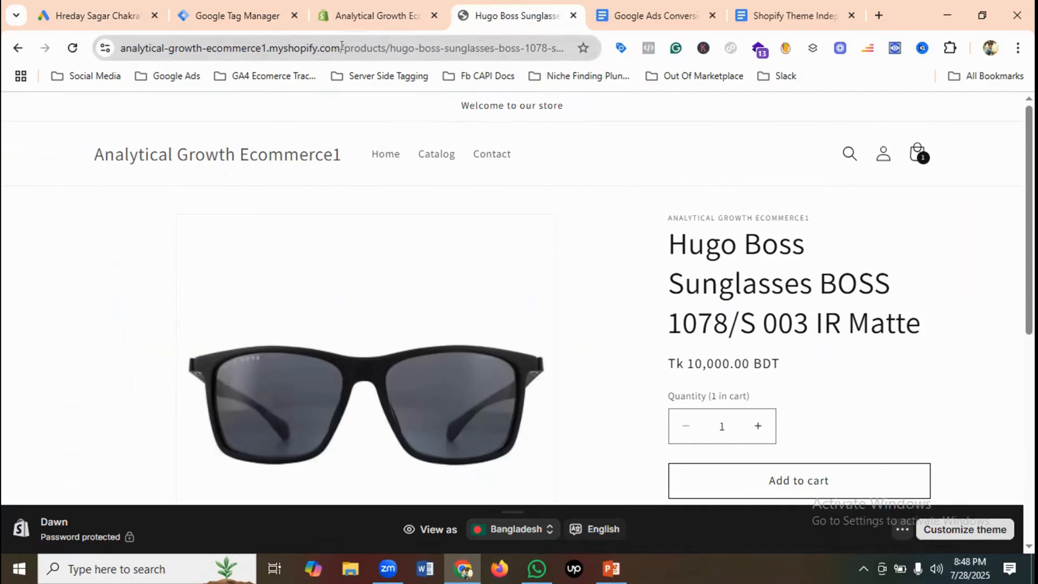
left_click_drag(342, 48, 102, 48)
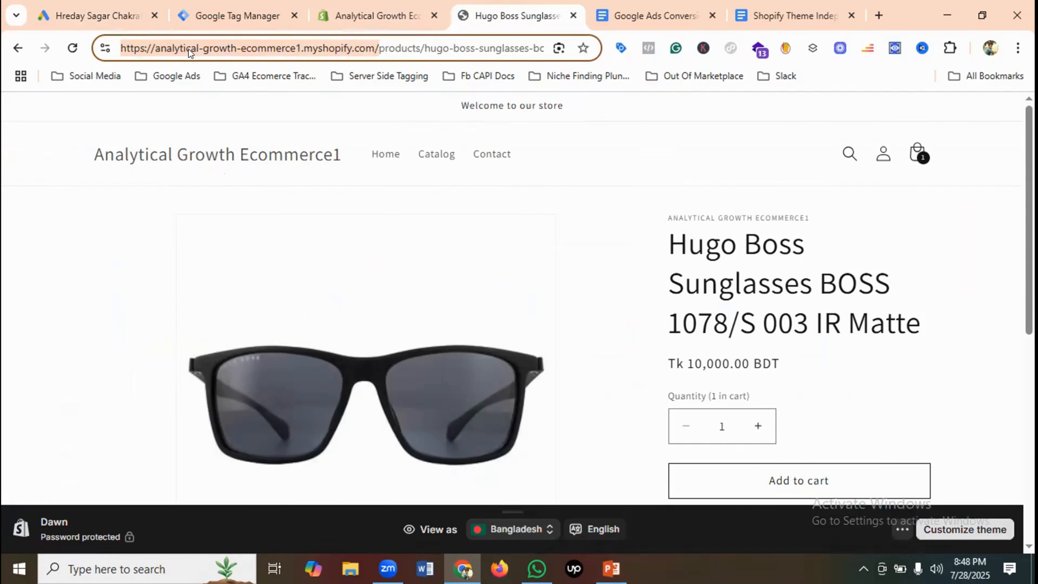
right_click(189, 52)
left_click(232, 195)
left_click(237, 16)
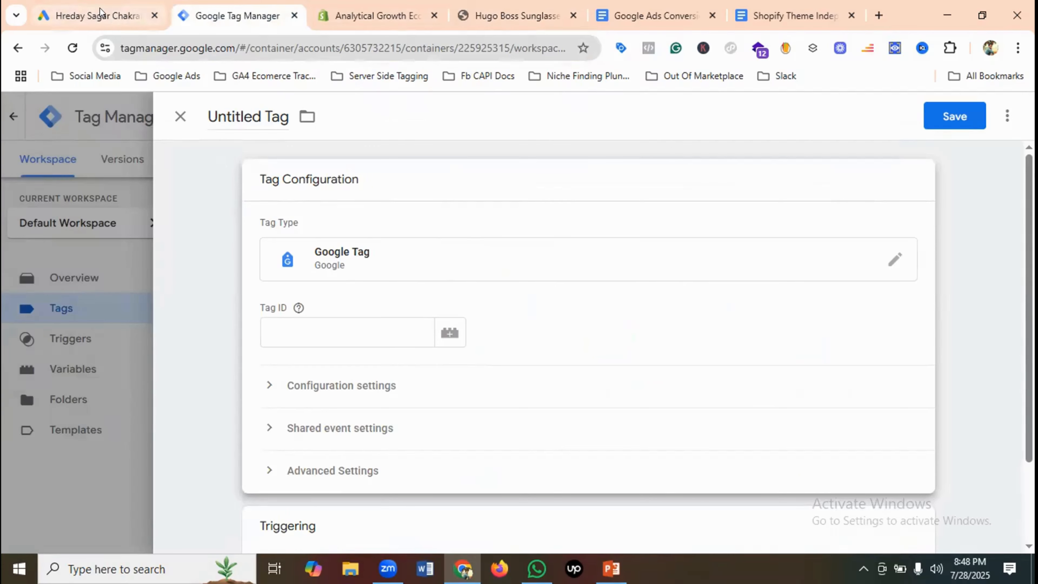
left_click(103, 16)
key("ctrl+v")
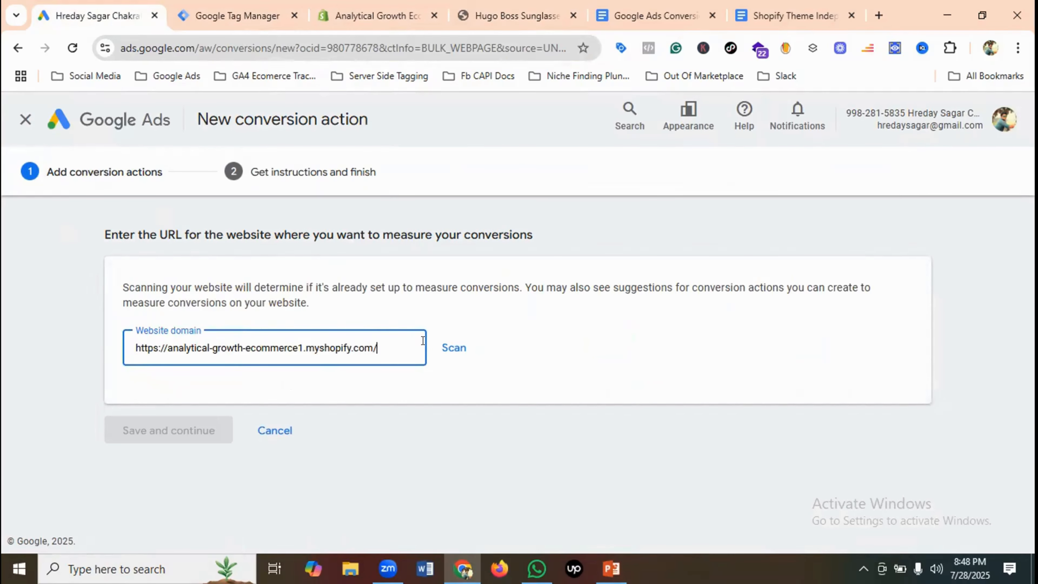
left_click(452, 348)
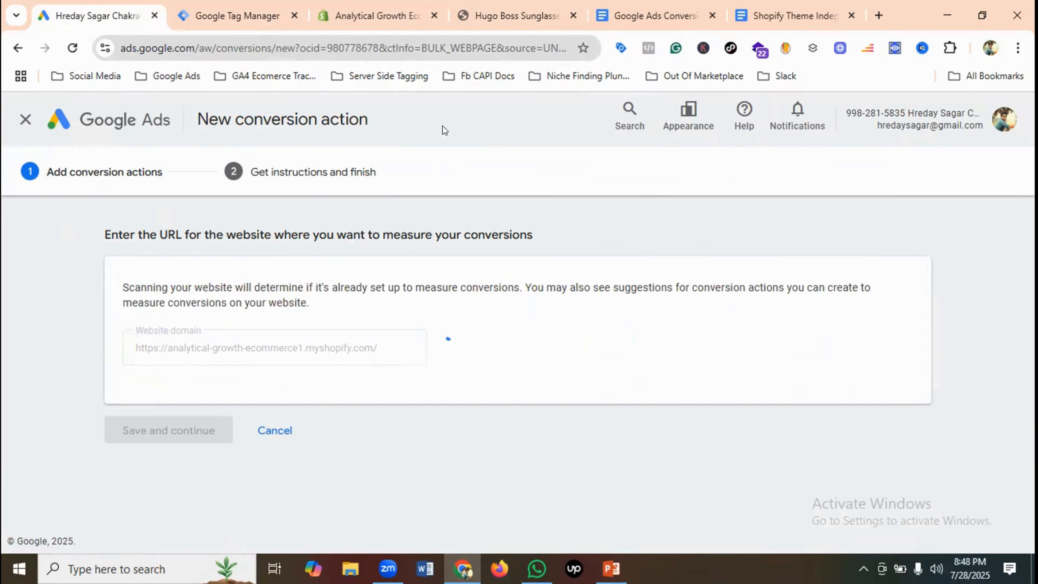
left_click(435, 16)
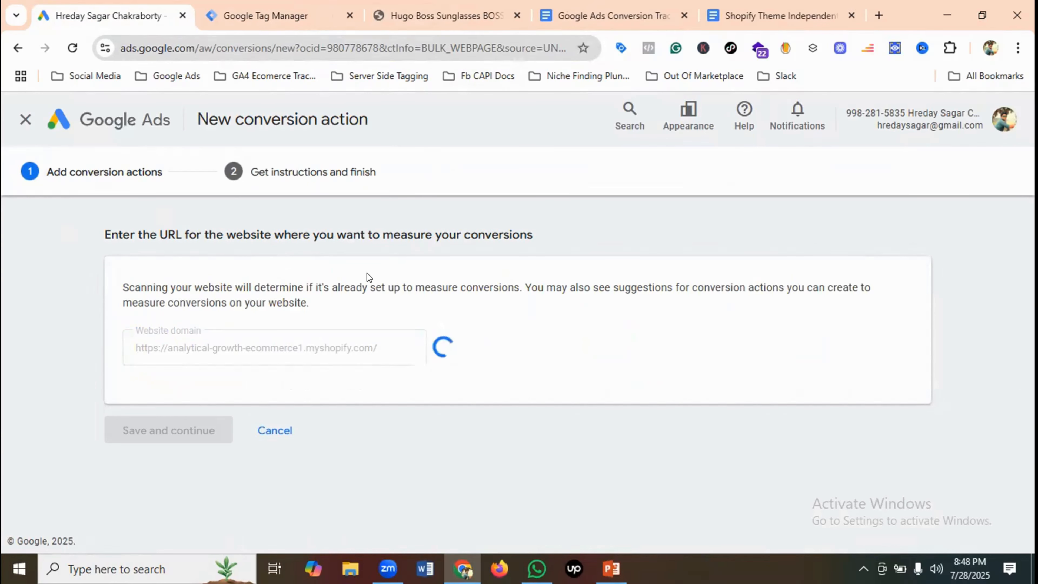
scroll(327, 392, "down", 8)
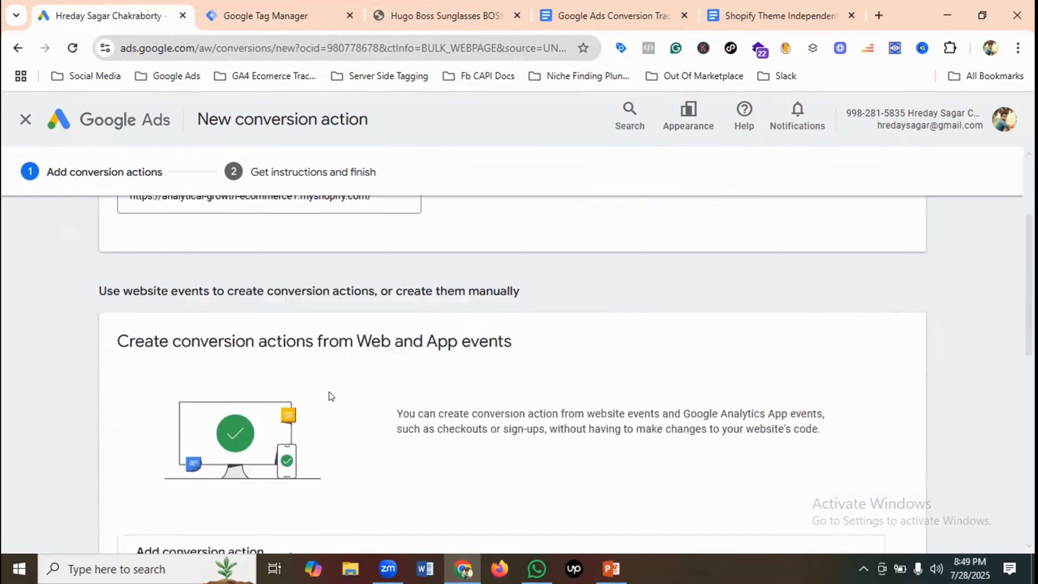
Start adding a conversion action manually using code for the scanned website.
scroll(285, 371, "up", 2)
scroll(285, 371, "up", 2)
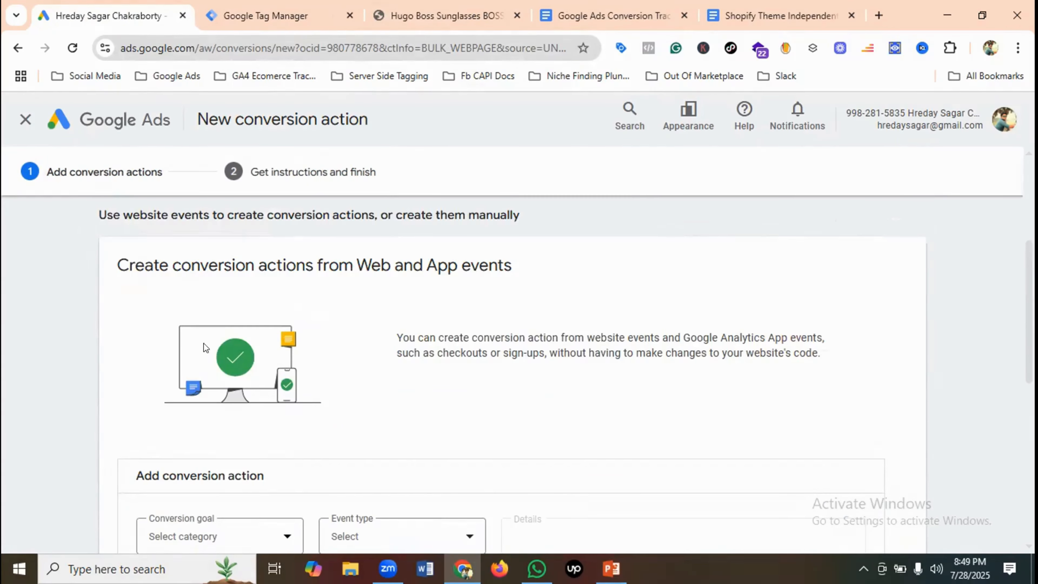
scroll(245, 360, "down", 5)
left_click(229, 382)
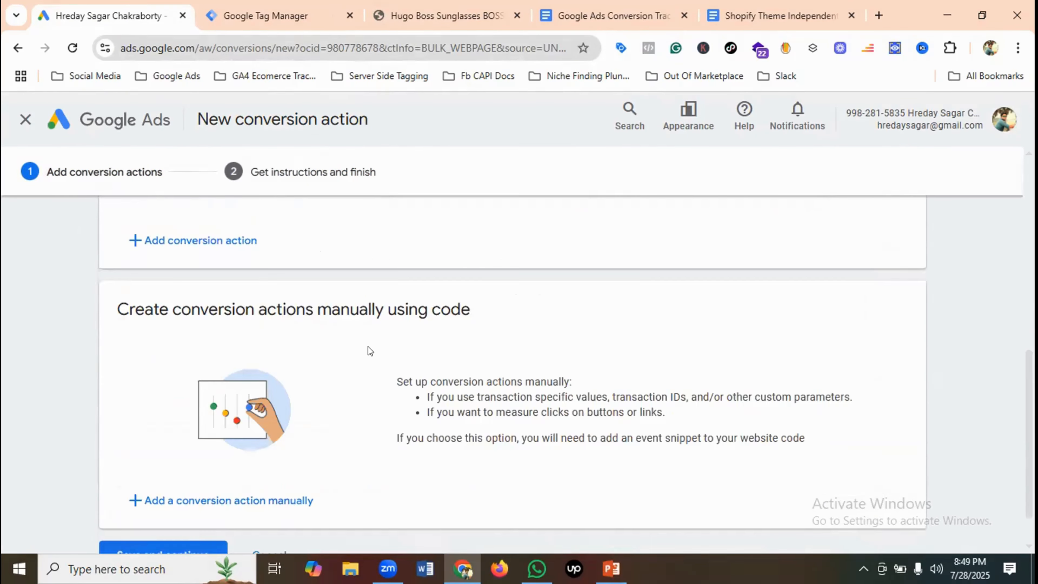
scroll(370, 347, "down", 1)
left_click(241, 453)
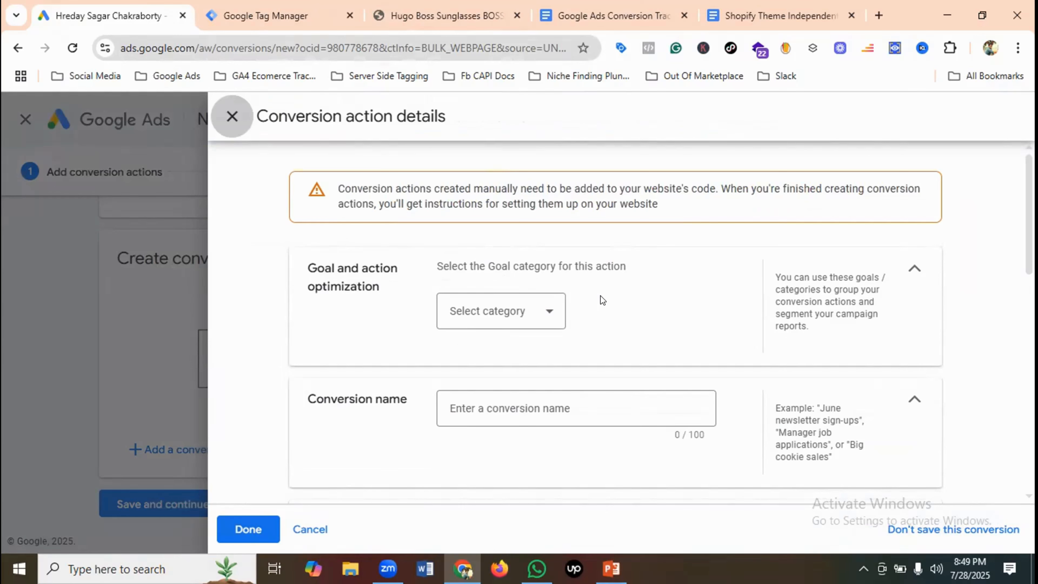
Set the goal category to Purchase and name the conversion "Google Ads Conversion Tracking - Purchase Event".
left_click(528, 314)
left_click(349, 319)
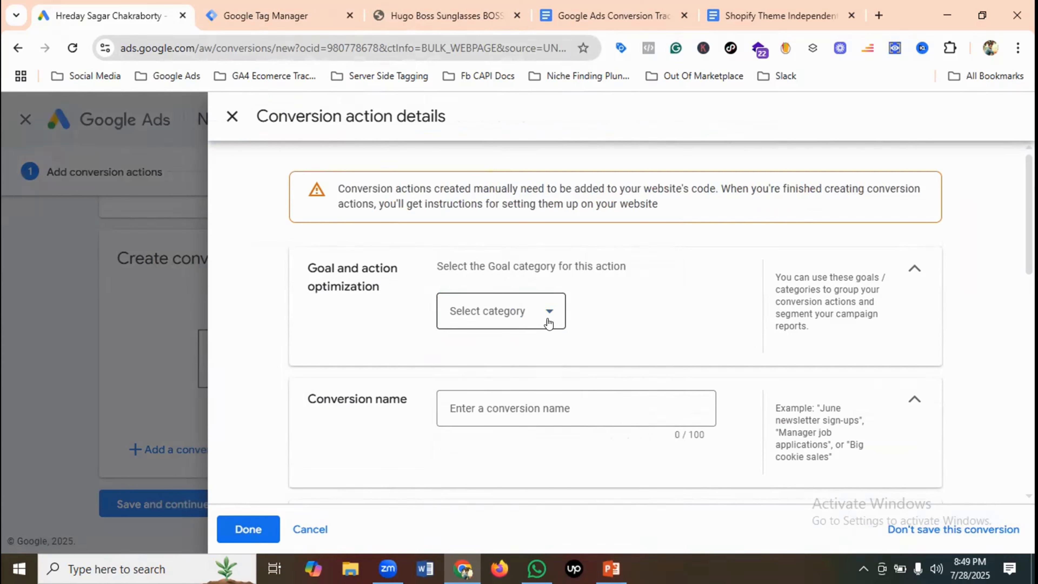
left_click(523, 313)
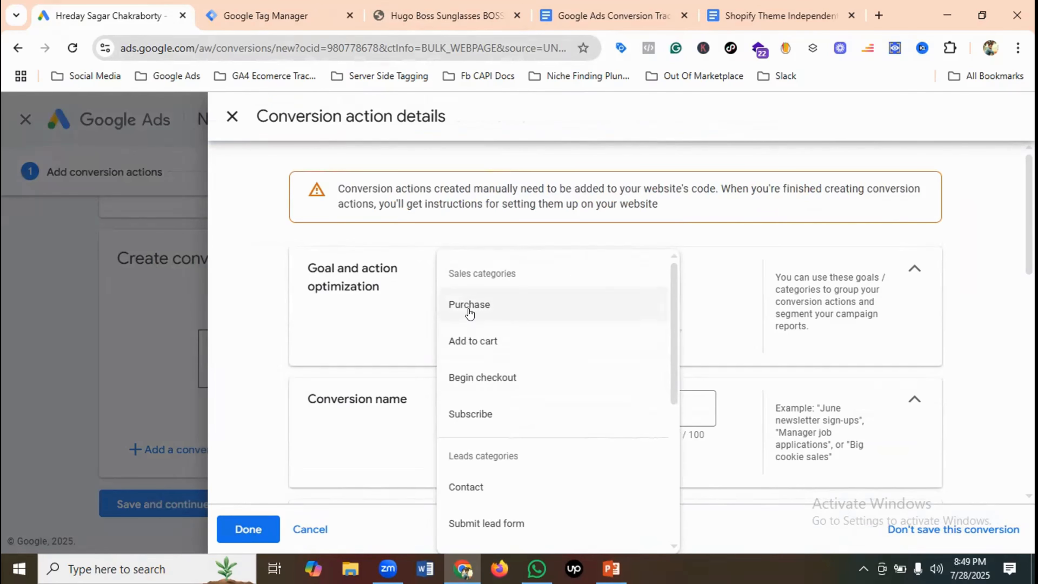
left_click(469, 314)
scroll(552, 319, "down", 4)
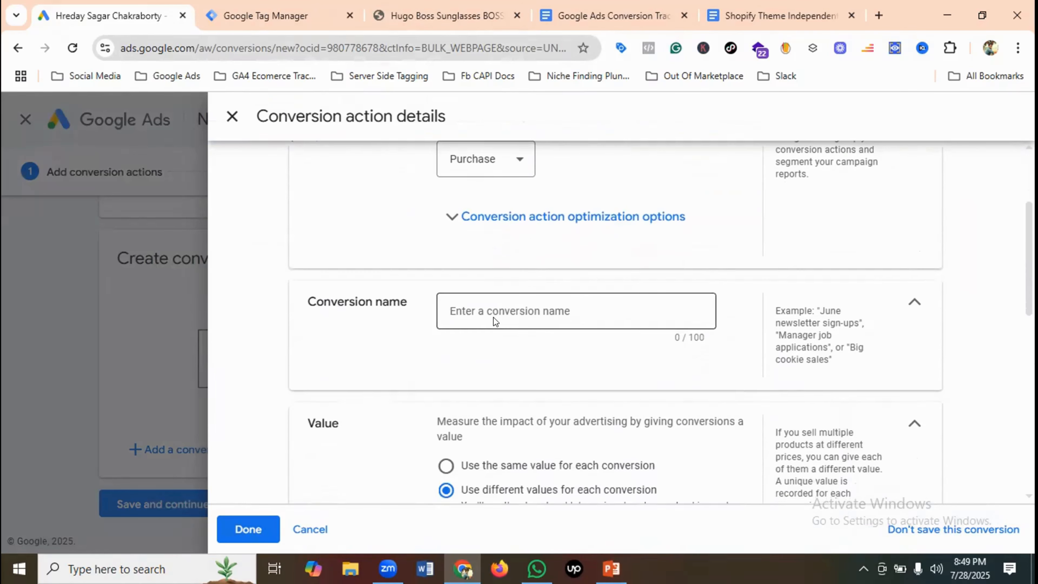
left_click(494, 303)
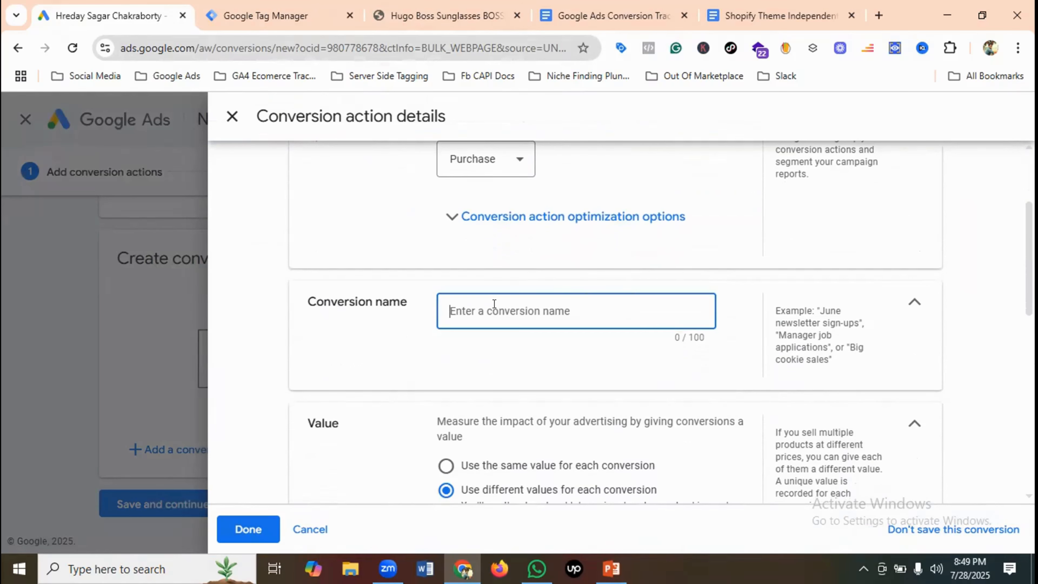
type("Google Ads C")
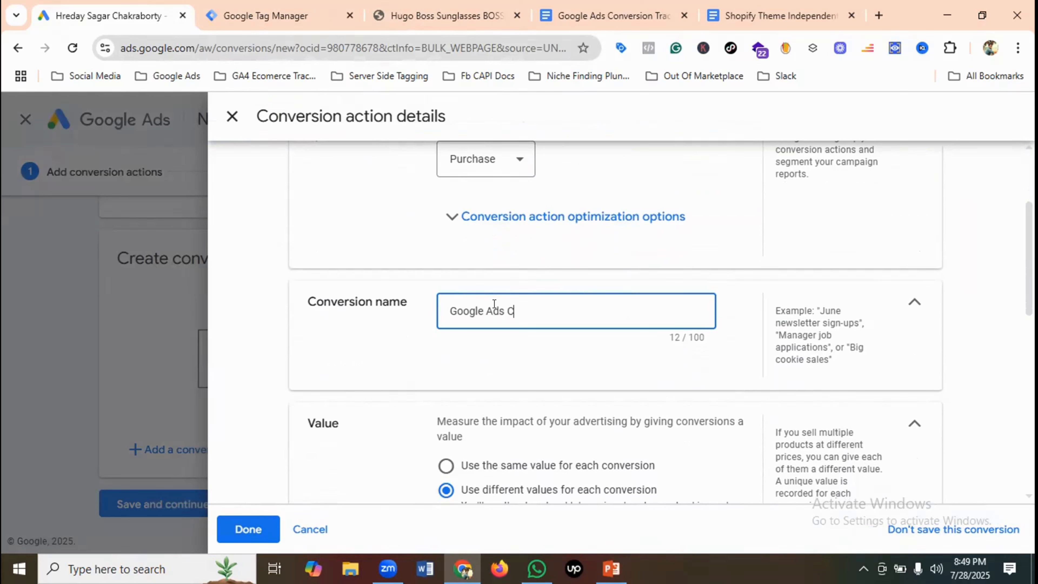
type("onversion Tracking")
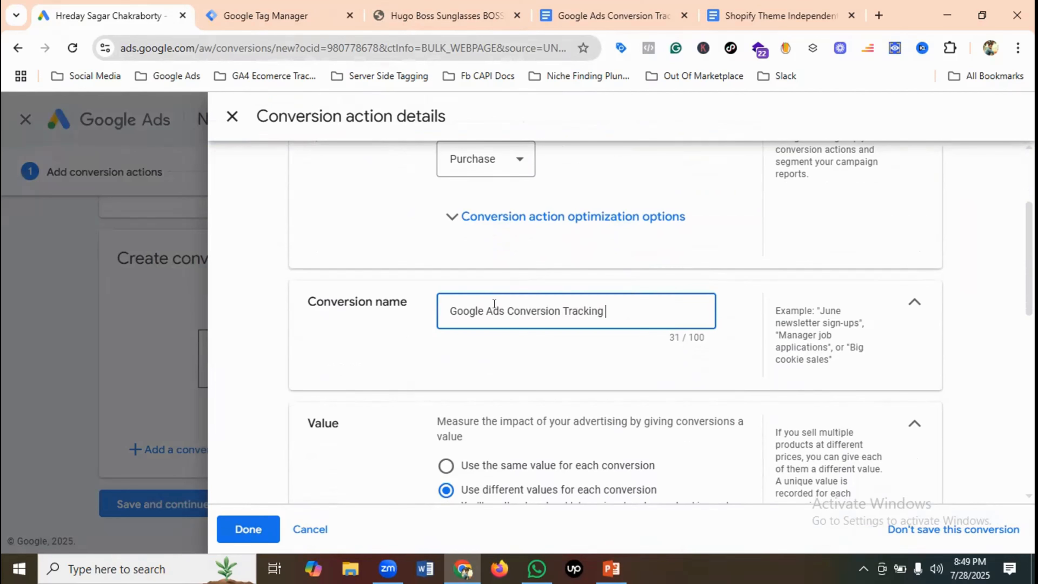
type(" - Purchase Event")
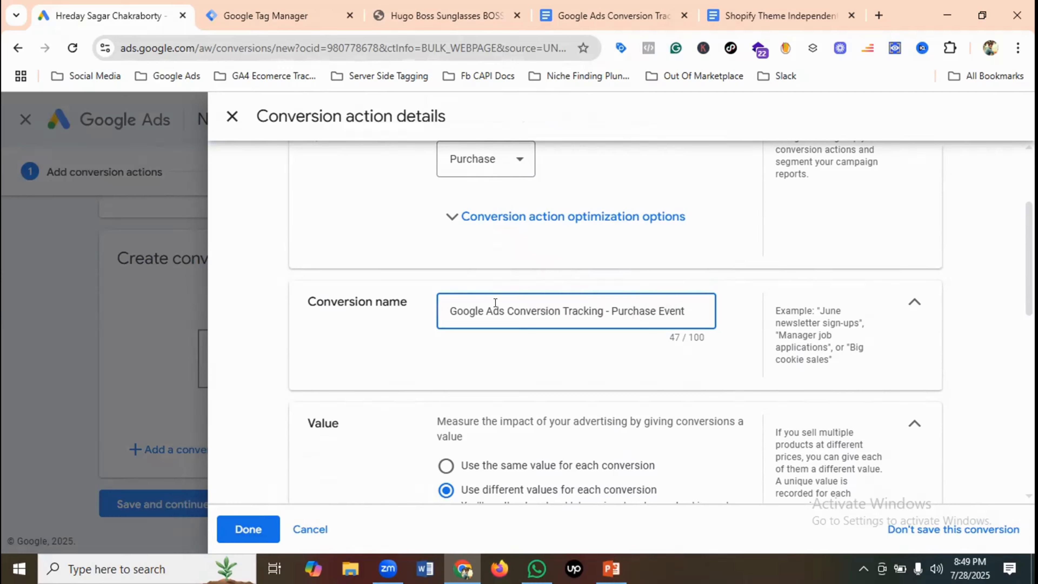
Set the click-through conversion window to 90 days.
scroll(495, 303, "down", 4)
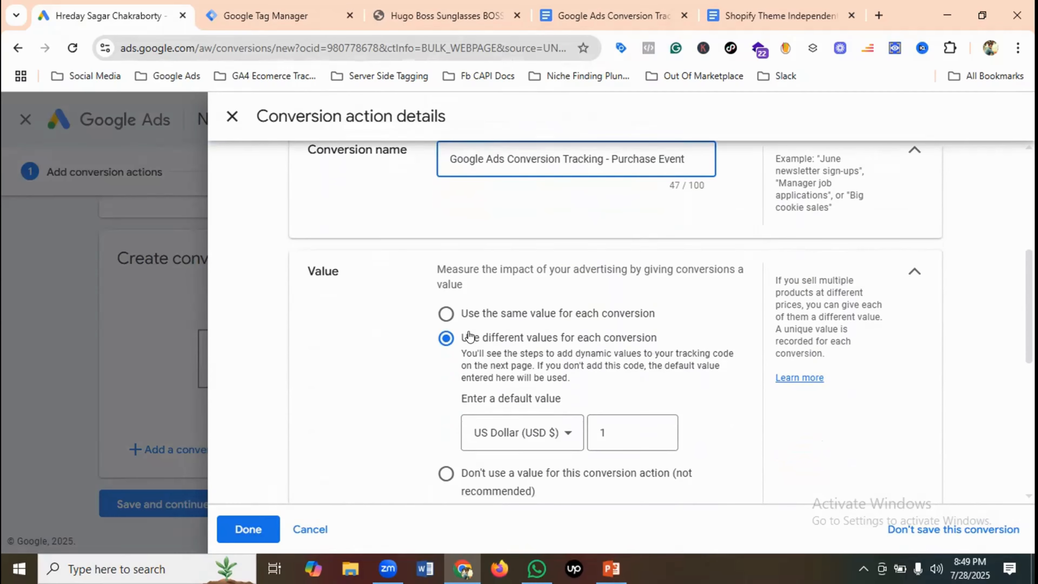
scroll(636, 349, "down", 6)
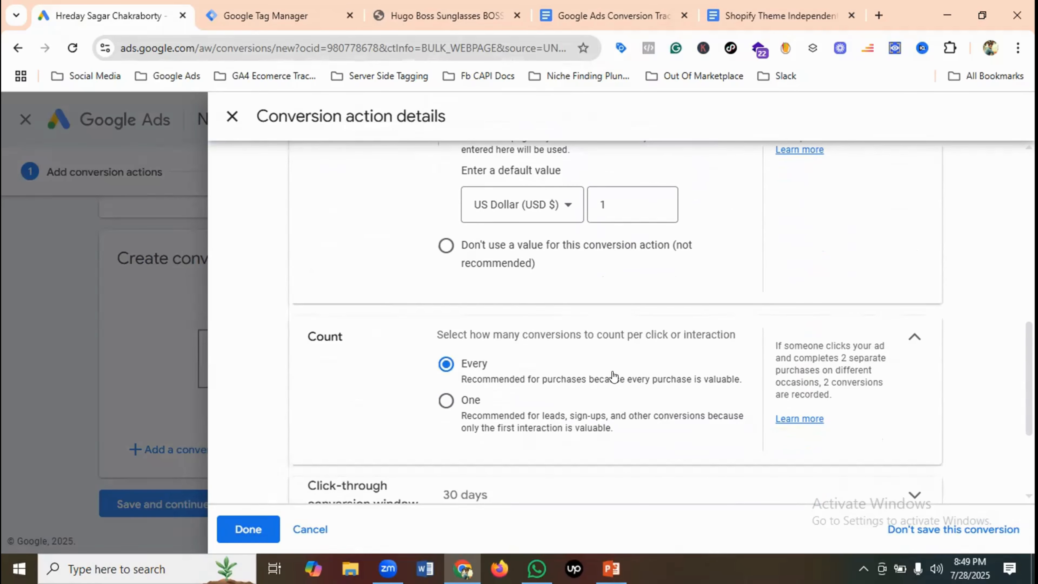
scroll(534, 357, "down", 2)
scroll(494, 348, "down", 2)
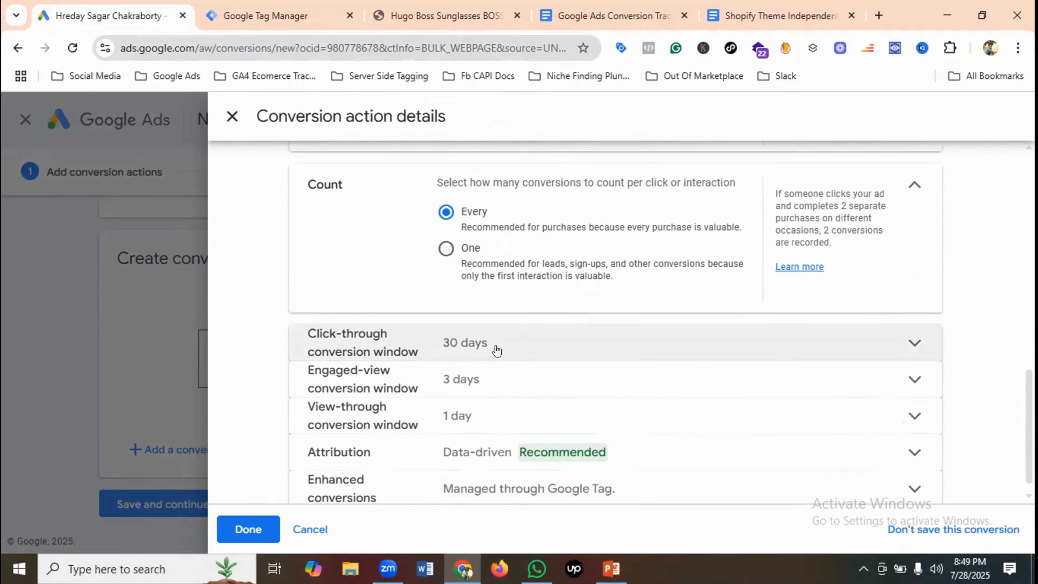
left_click(505, 347)
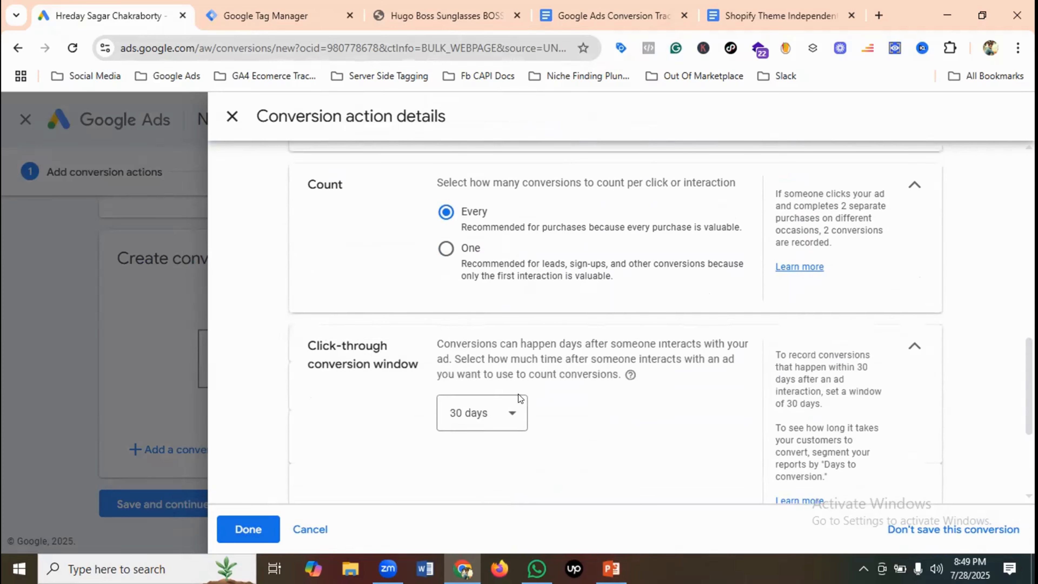
left_click(493, 413)
left_click(482, 198)
Set the engaged-view conversion window to 30 days.
scroll(507, 306, "down", 5)
left_click(483, 360)
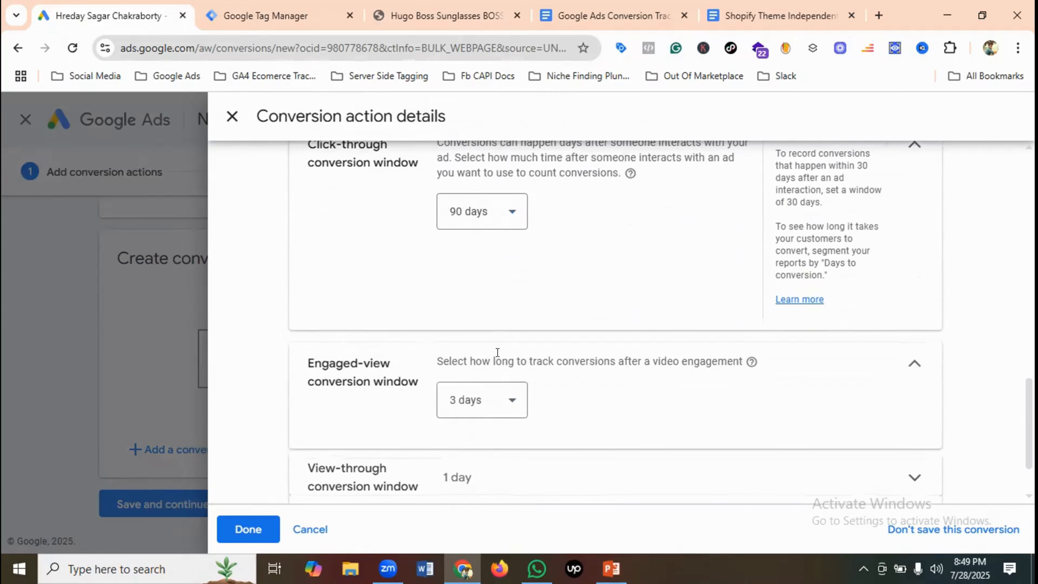
left_click(495, 400)
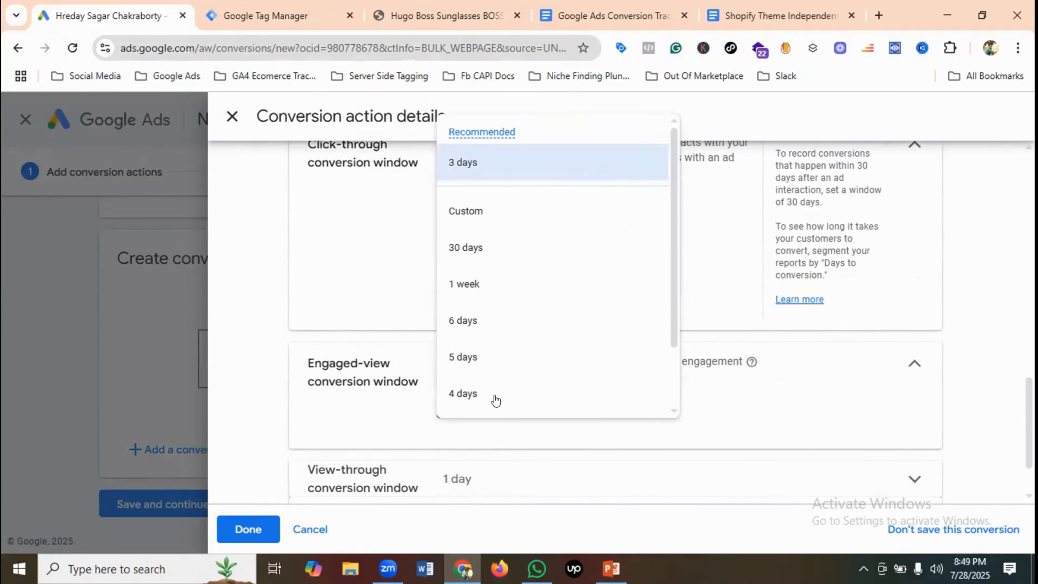
left_click(472, 247)
Set the view-through conversion window to 30 days.
scroll(554, 282, "down", 2)
scroll(554, 282, "up", 2)
scroll(491, 385, "down", 2)
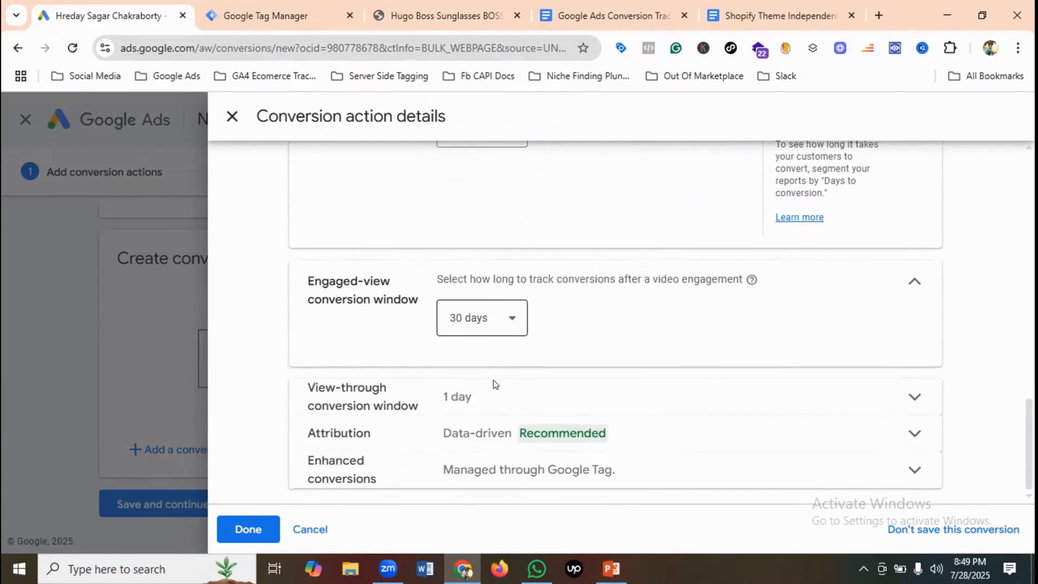
left_click(491, 395)
left_click(483, 446)
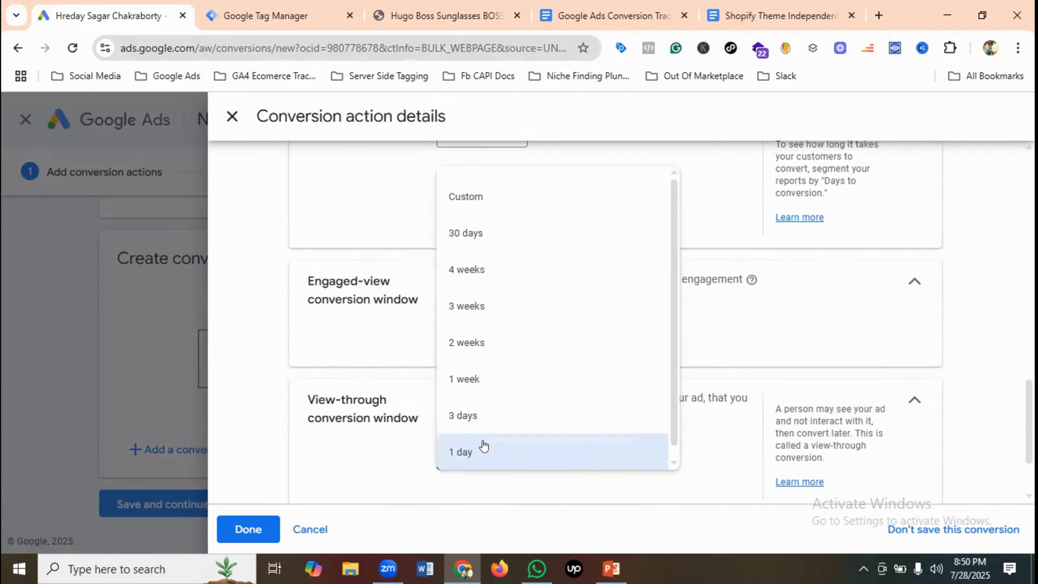
left_click(466, 235)
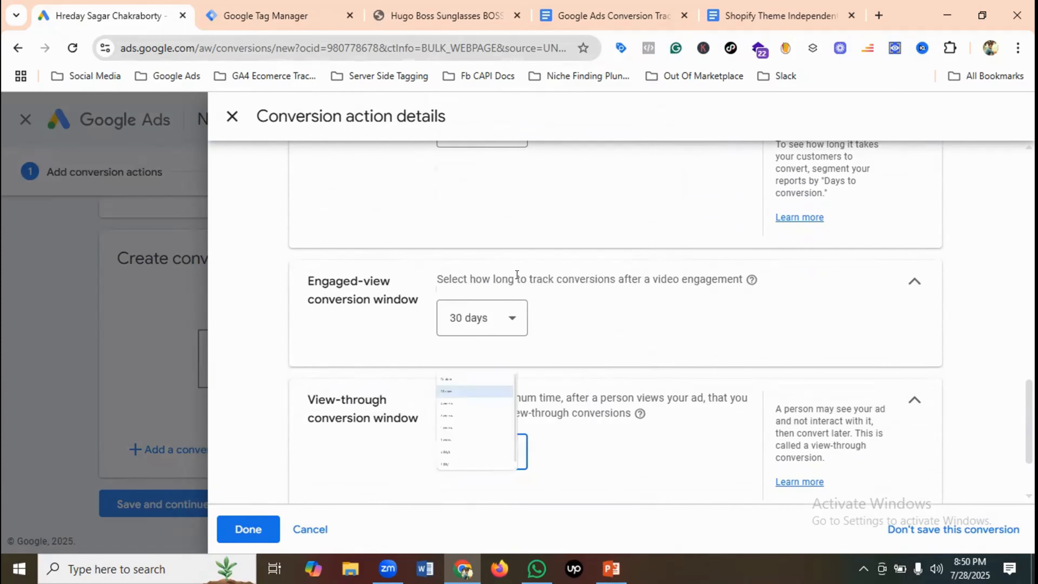
Confirm the conversion action details, then save the purchase conversion and continue to the setup instructions.
scroll(518, 283, "down", 3)
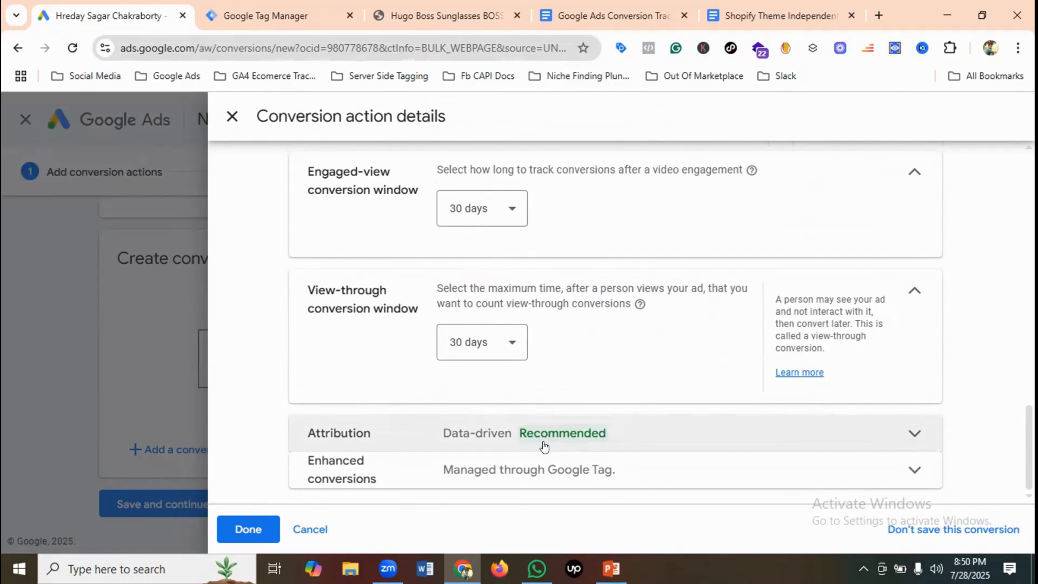
left_click(248, 530)
scroll(481, 347, "down", 2)
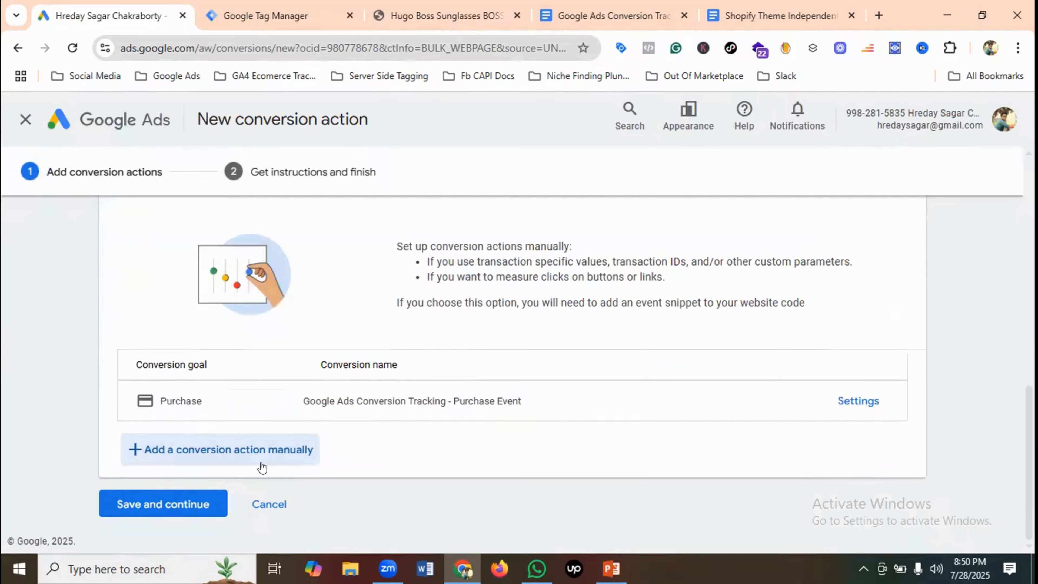
left_click(162, 502)
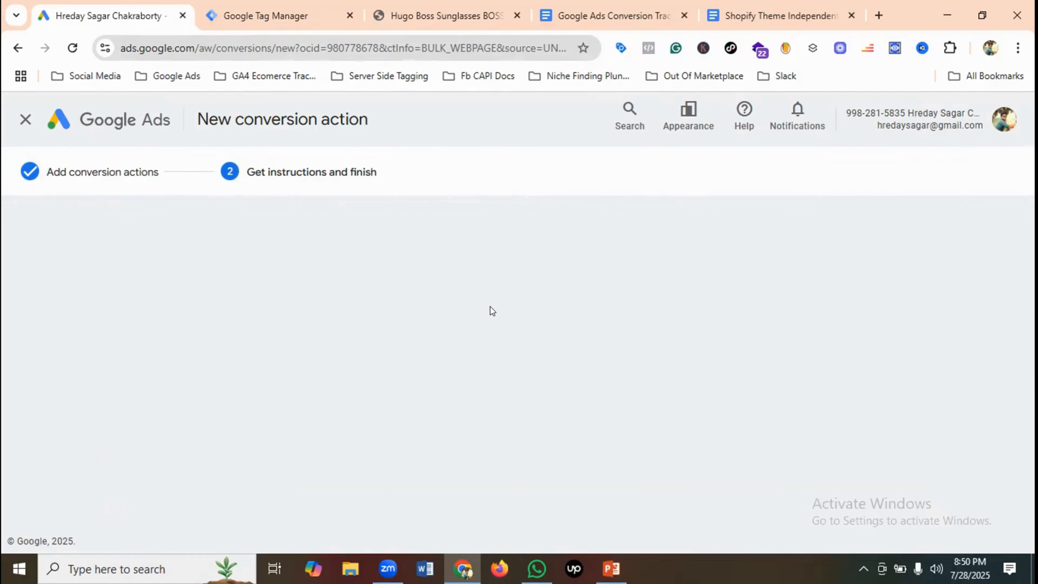
Open the Google tag setup code, copy the AW tag ID from its config line and close the setup.
scroll(490, 306, "down", 2)
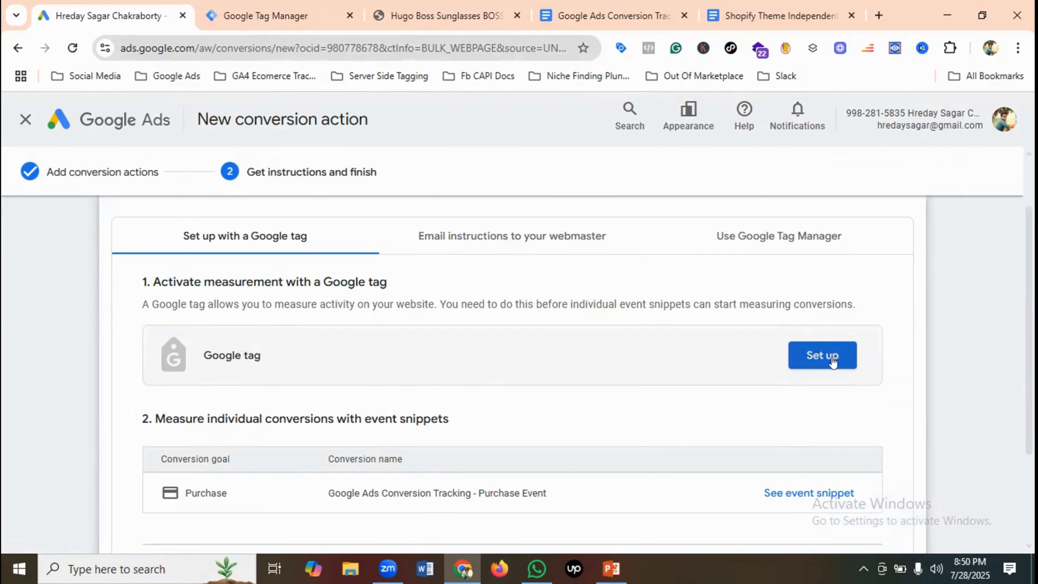
left_click(825, 362)
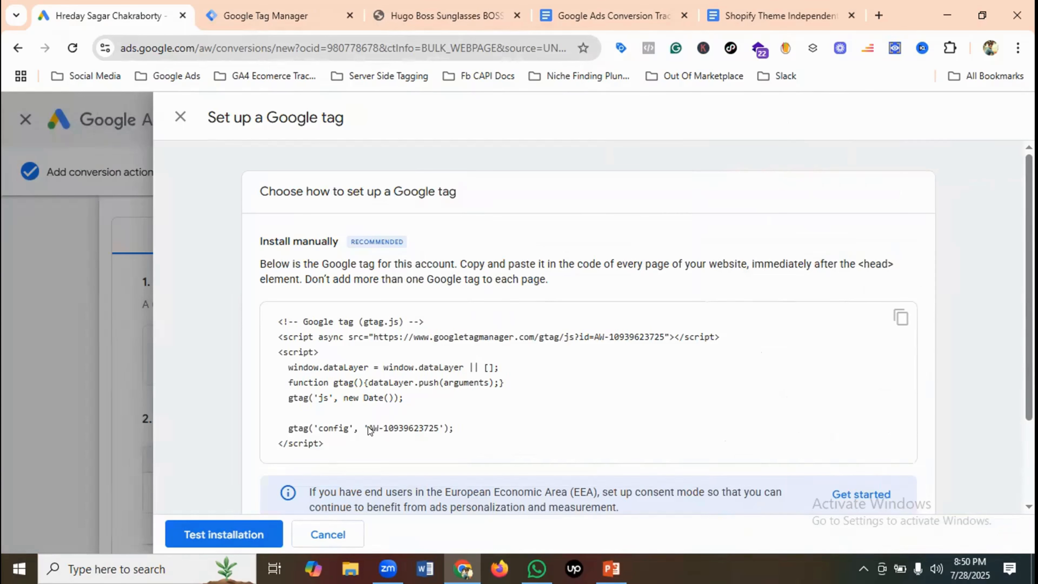
left_click_drag(369, 429, 442, 430)
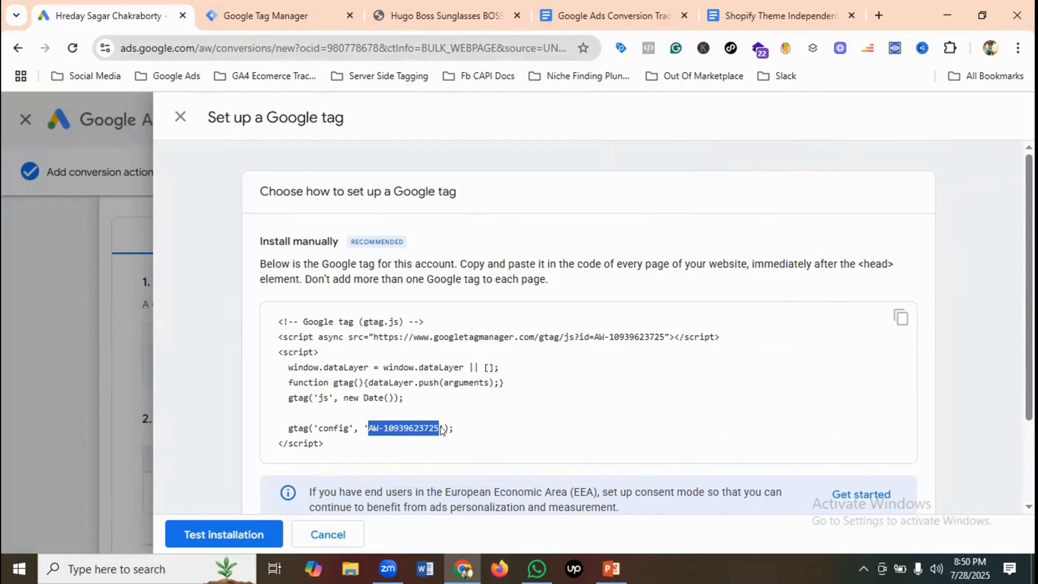
right_click(421, 430)
left_click(475, 234)
left_click(179, 117)
Show the Google Tag Manager instructions with the conversion ID and conversion labels.
scroll(589, 347, "down", 2)
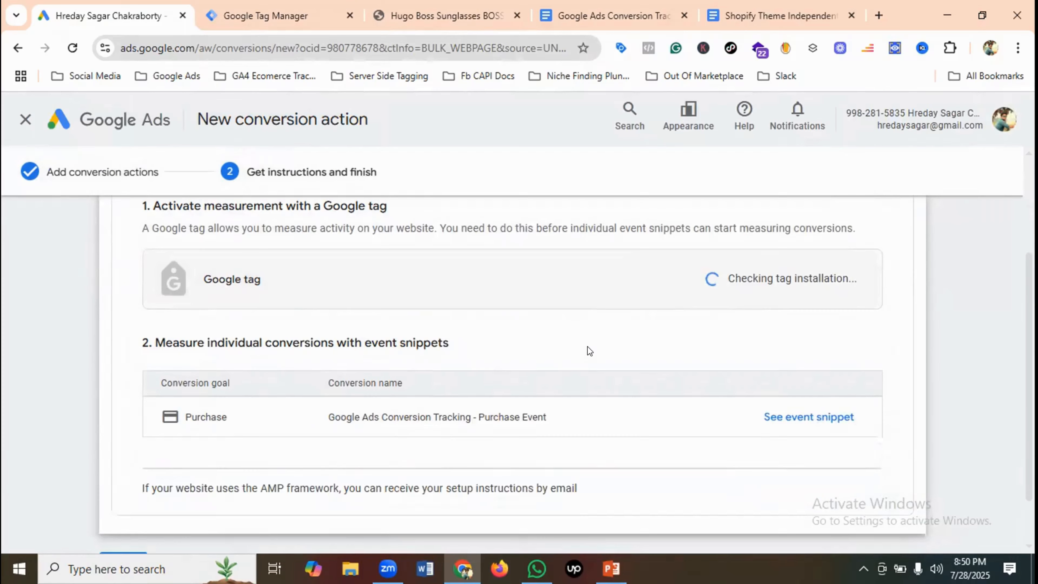
scroll(588, 346, "up", 3)
left_click(748, 321)
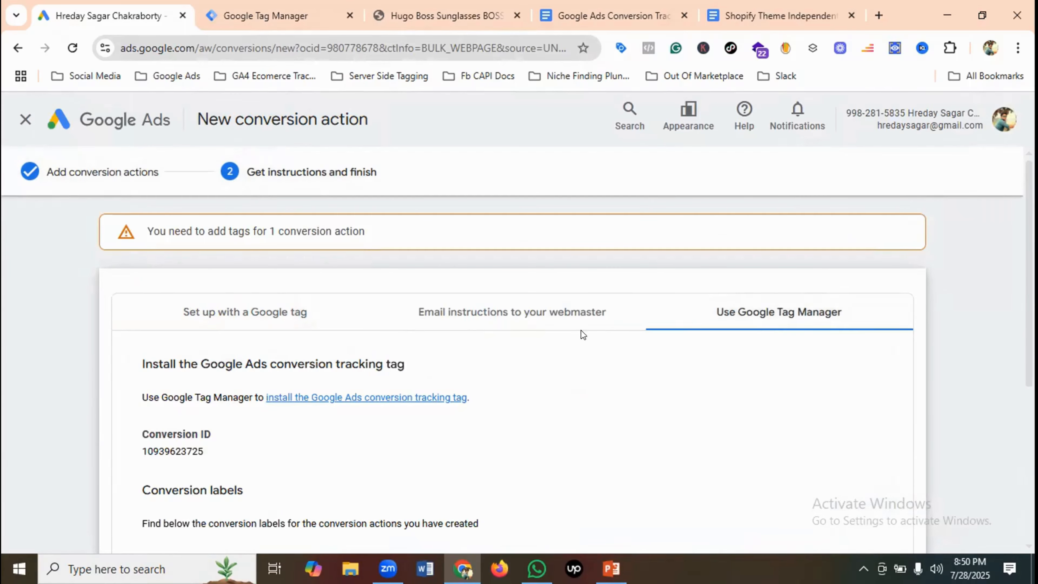
scroll(580, 330, "down", 2)
Switch to Google Tag Manager and start a new variable for the Google Tag's Tag ID.
left_click(286, 15)
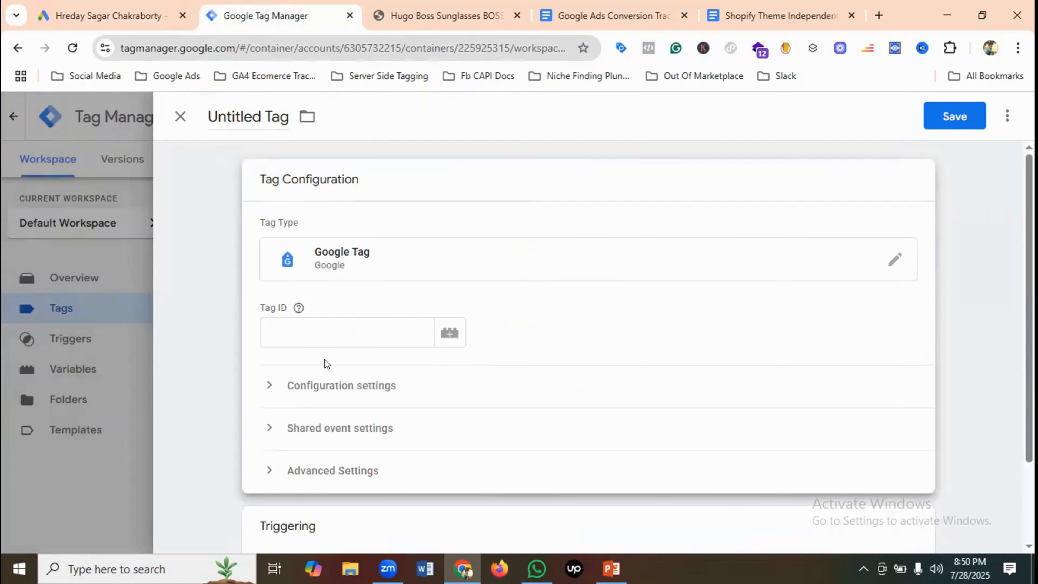
left_click(306, 327)
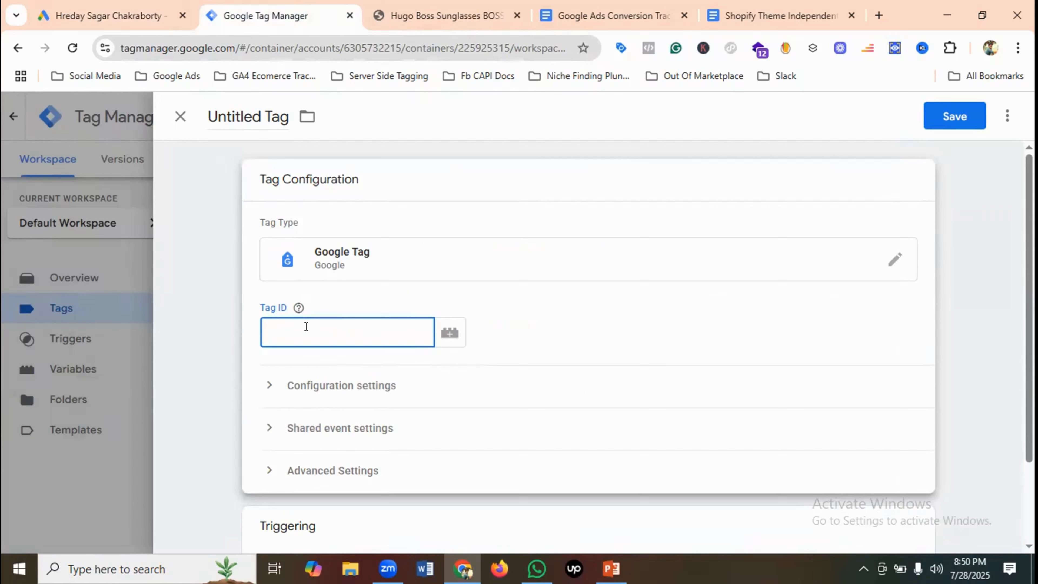
left_click(444, 332)
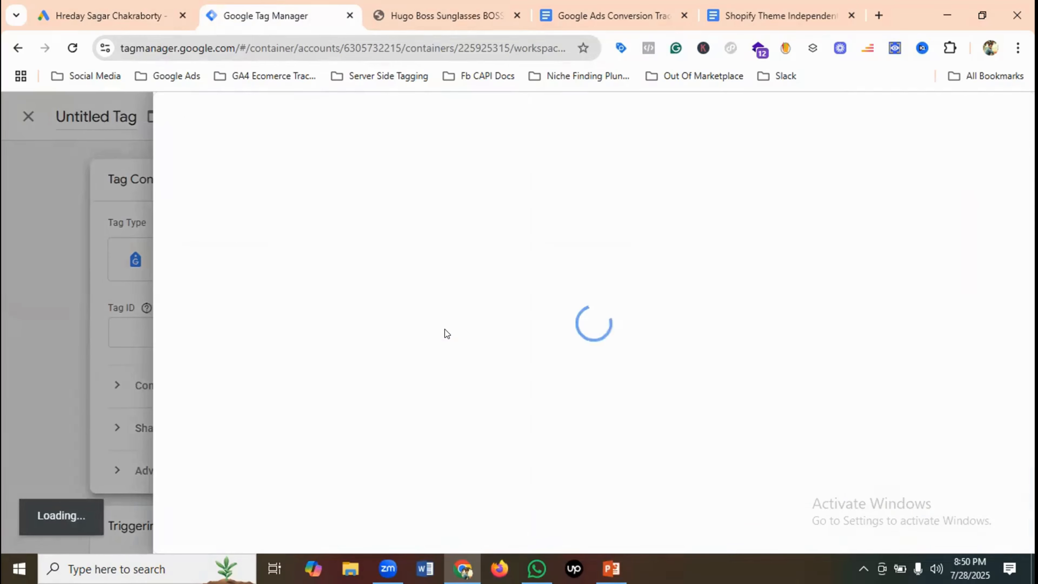
left_click(1007, 116)
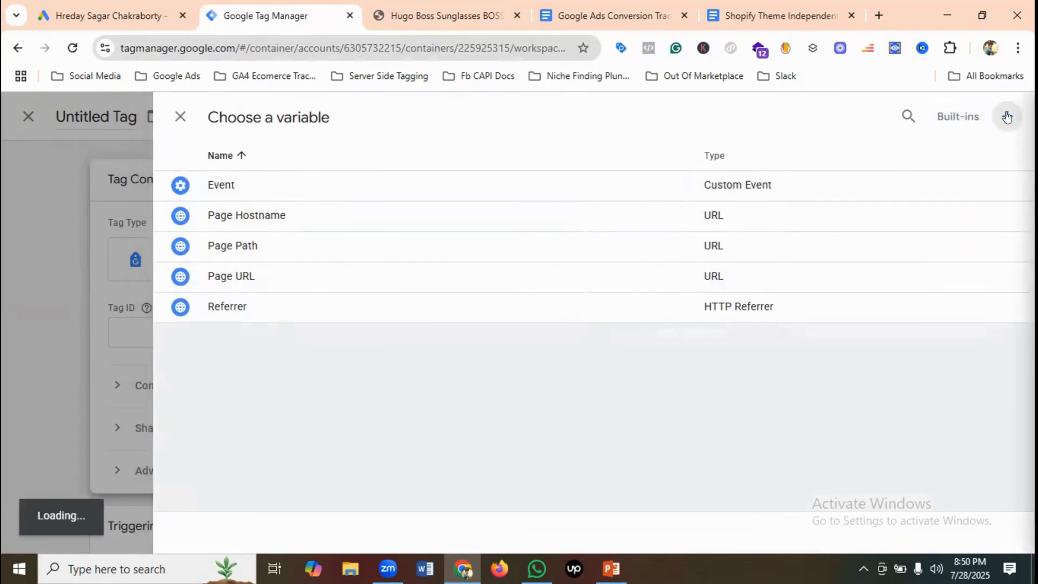
Name the new variable Google Tag ID.
left_click(264, 117)
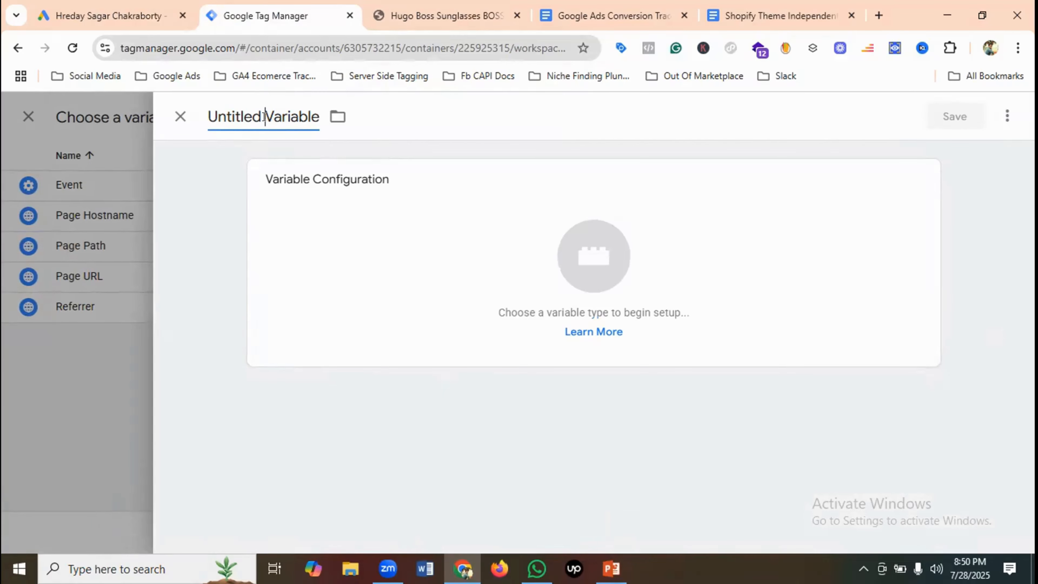
key("ctrl+a")
key("BackSpace")
type("G")
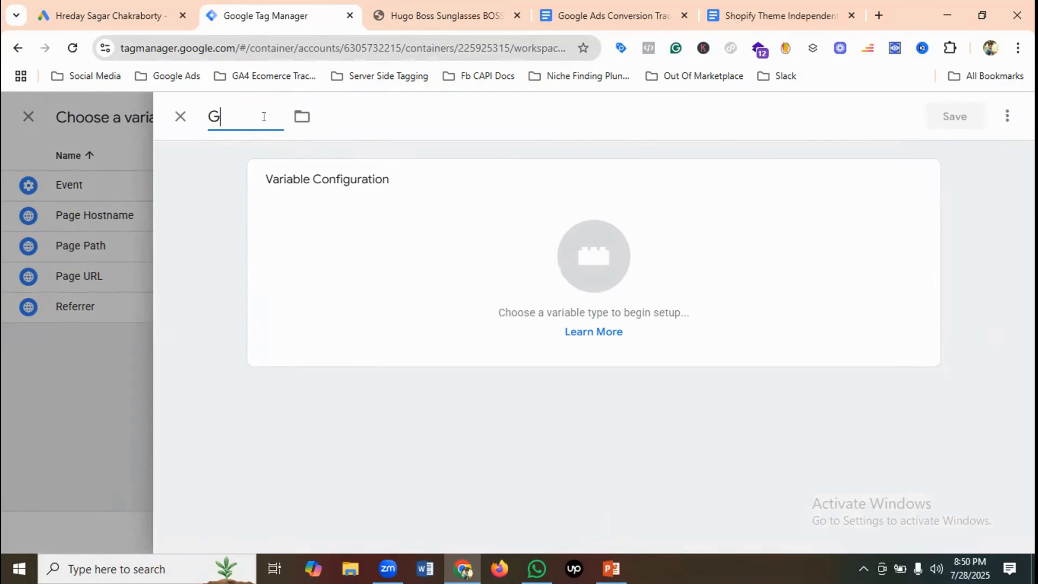
type("oogle Tag")
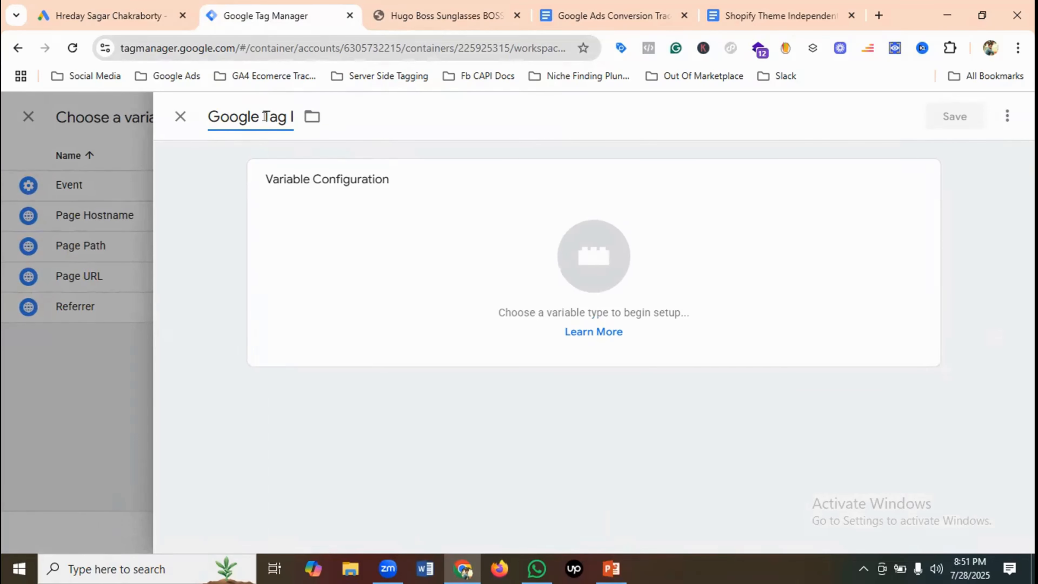
type(" ID")
Make the Google Tag ID variable a Constant with the copied AW tag ID as its value and save it.
left_click(613, 256)
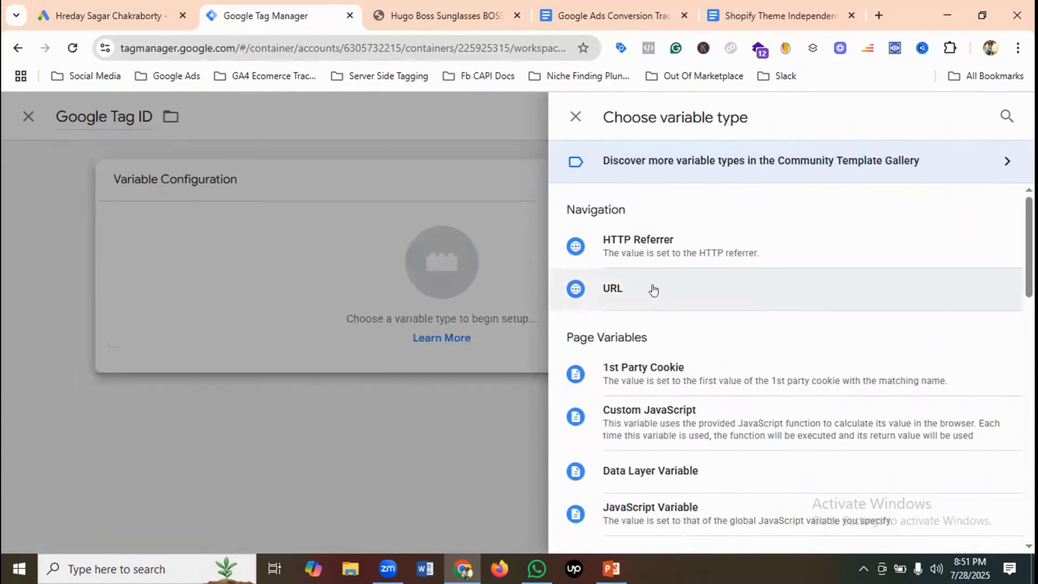
scroll(654, 289, "down", 9)
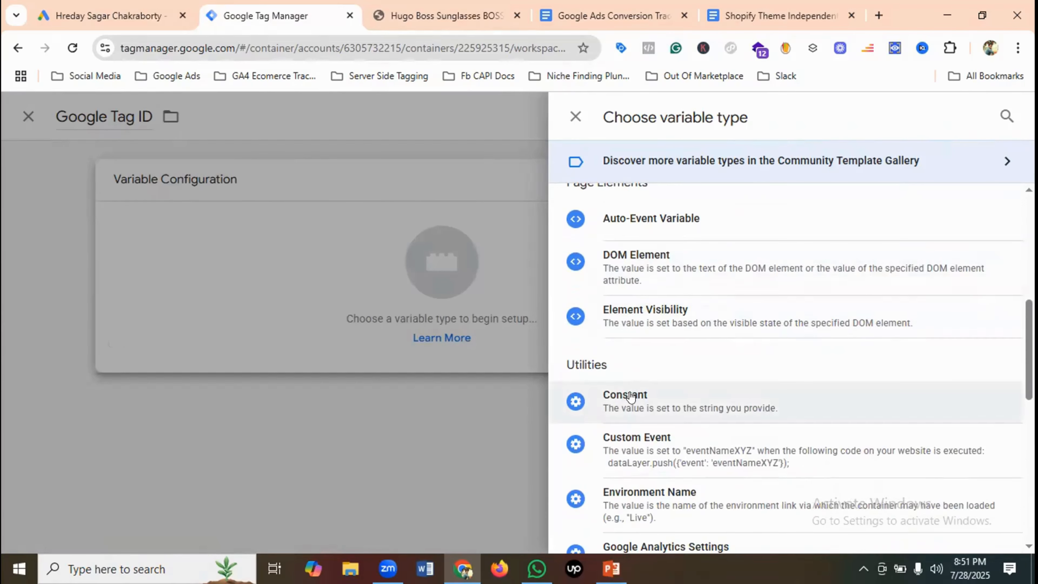
left_click(630, 396)
left_click(312, 327)
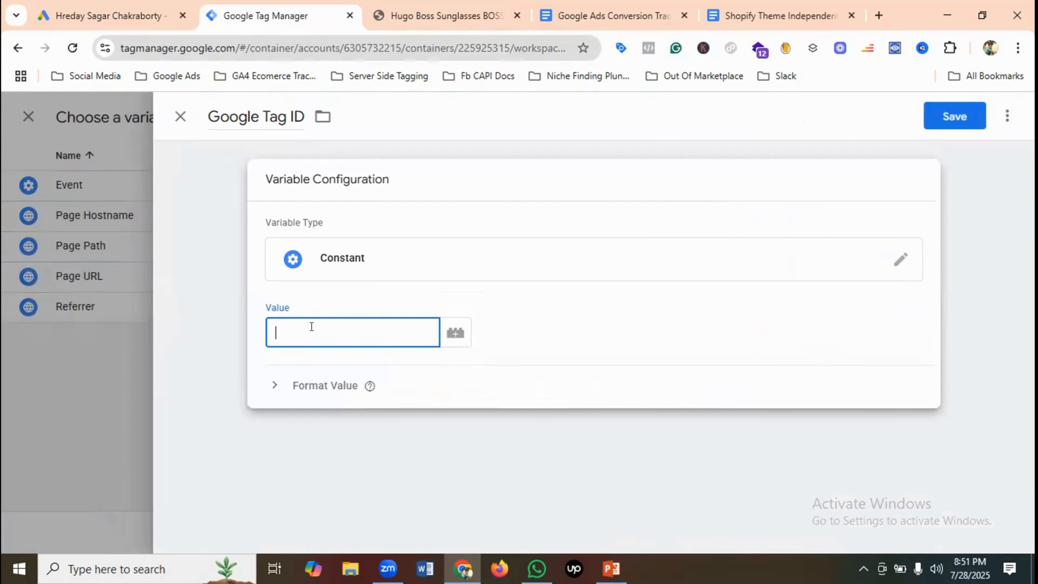
key("ctrl+v")
left_click(959, 114)
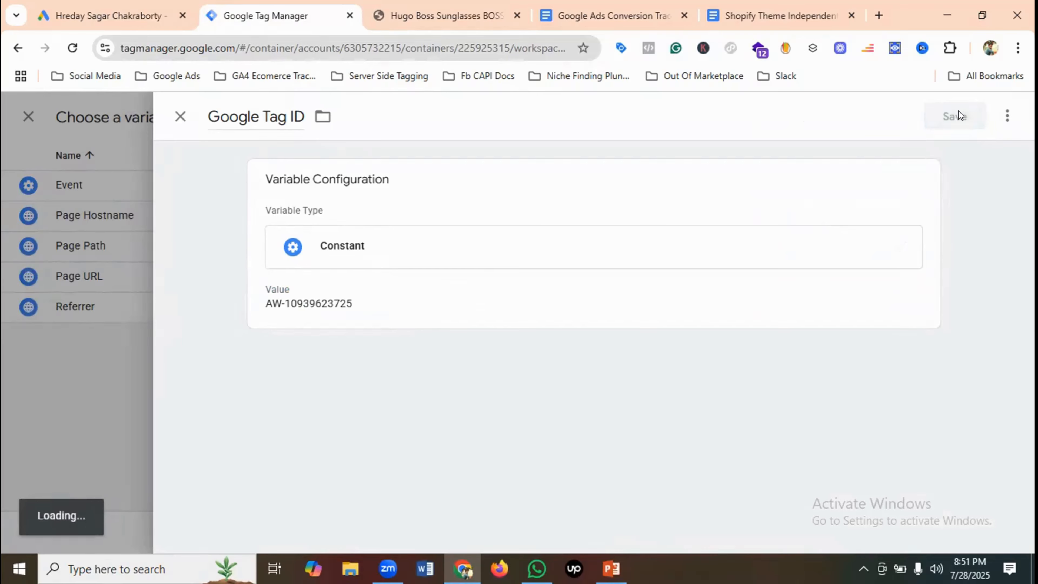
Replace the Google Tag's Initialization - All Pages trigger with the All Pages page view trigger.
scroll(503, 304, "down", 3)
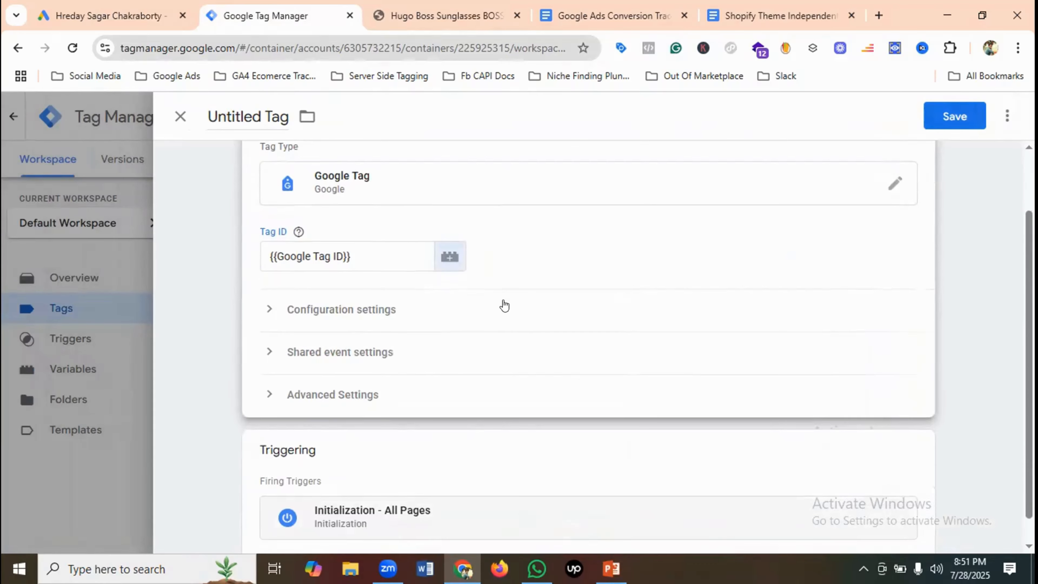
left_click(914, 420)
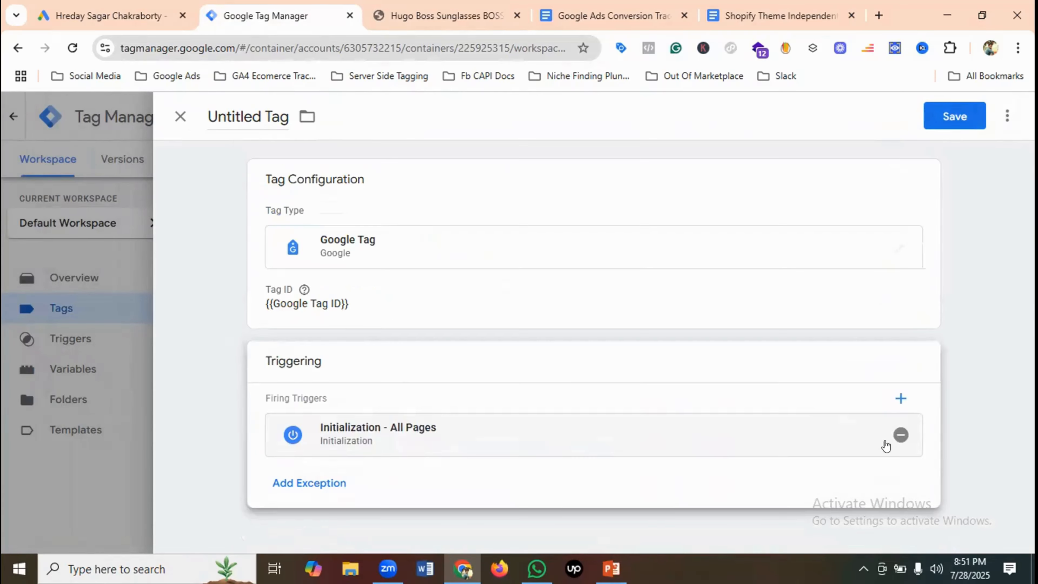
left_click(900, 434)
left_click(579, 436)
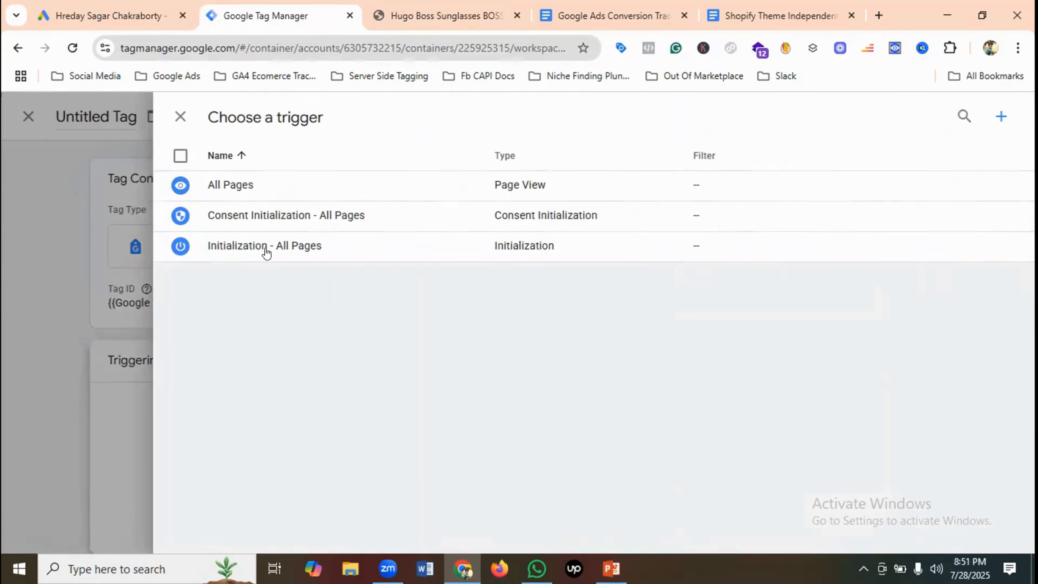
left_click(239, 186)
Save the tag under the name Google Tag | Google Ads.
left_click(955, 116)
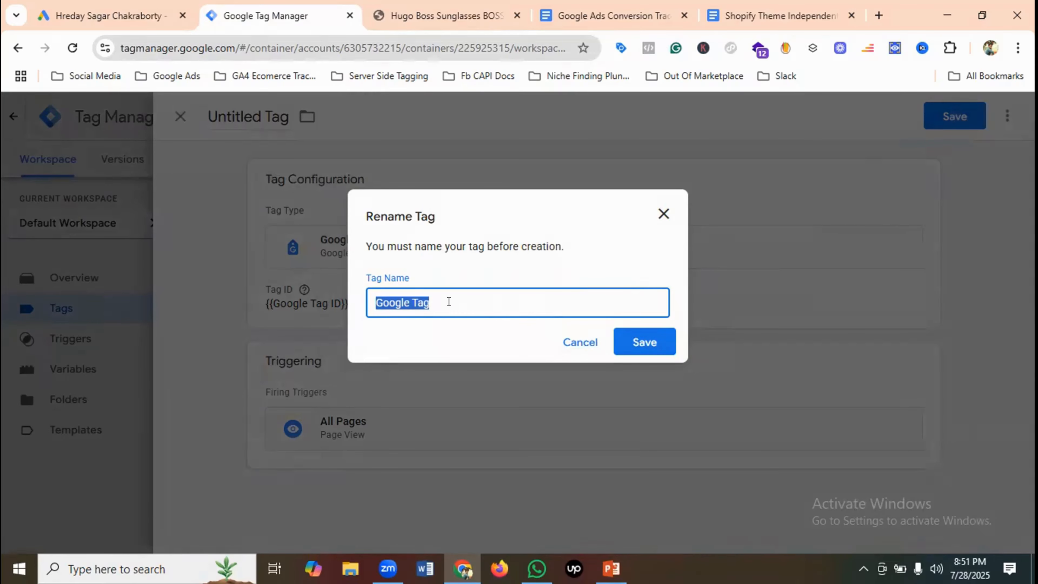
left_click(449, 301)
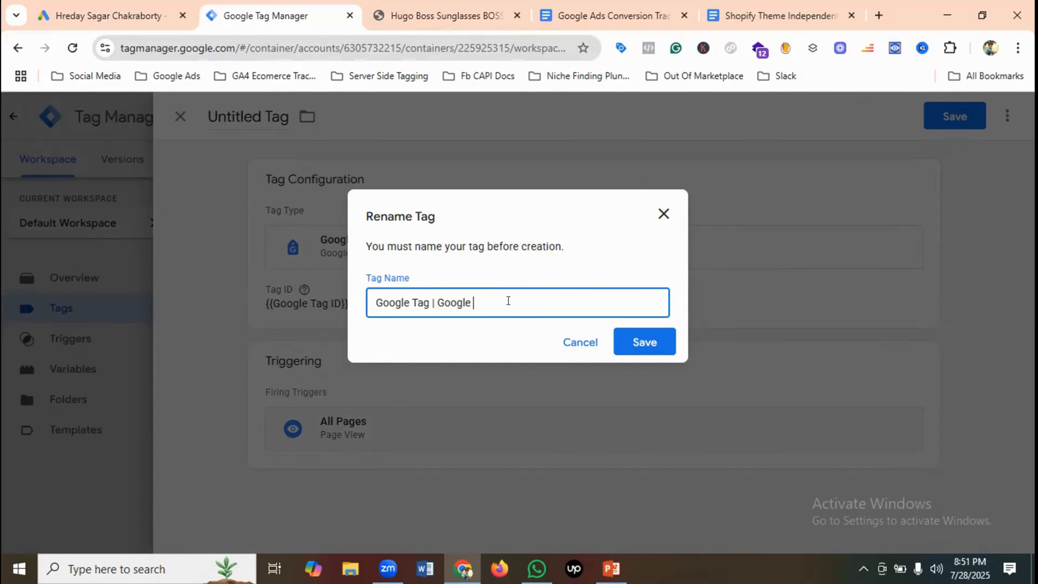
type("Ads")
left_click(642, 347)
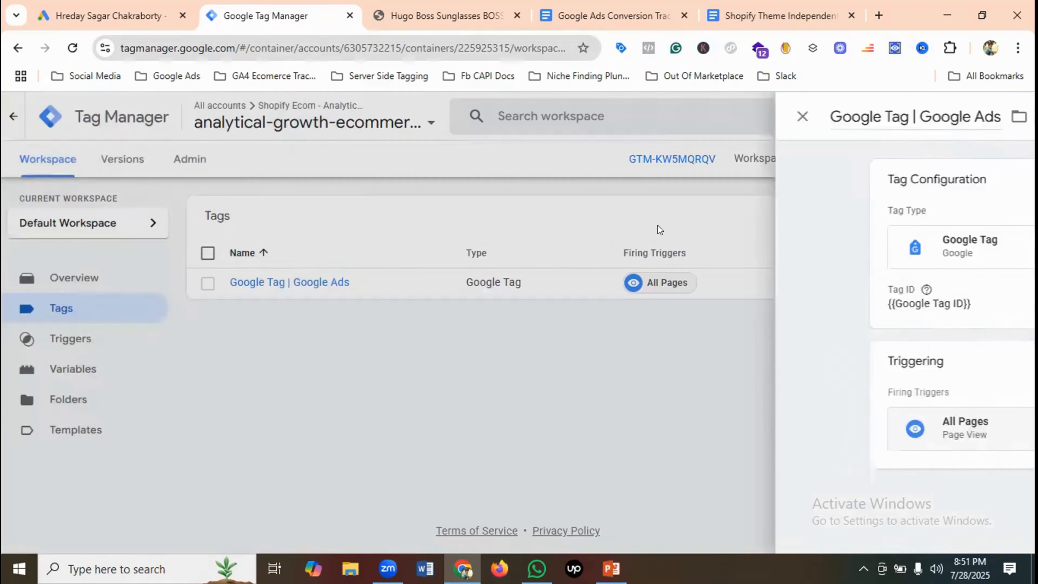
Check the Google Tag item in the tutorial outline in Google Docs, then return to Google Tag Manager.
key("ctrl+4")
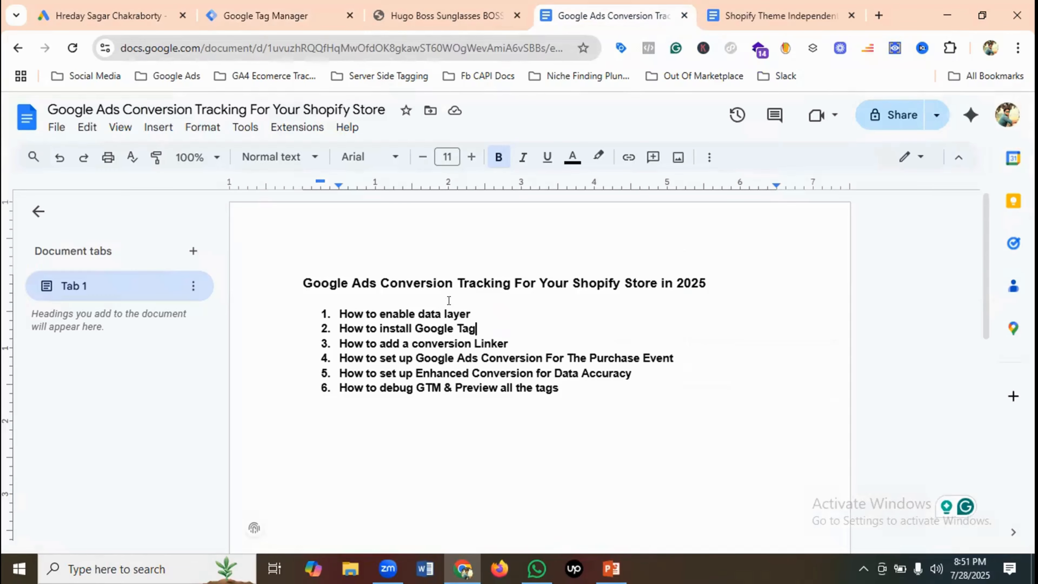
left_click(496, 333)
left_click(274, 15)
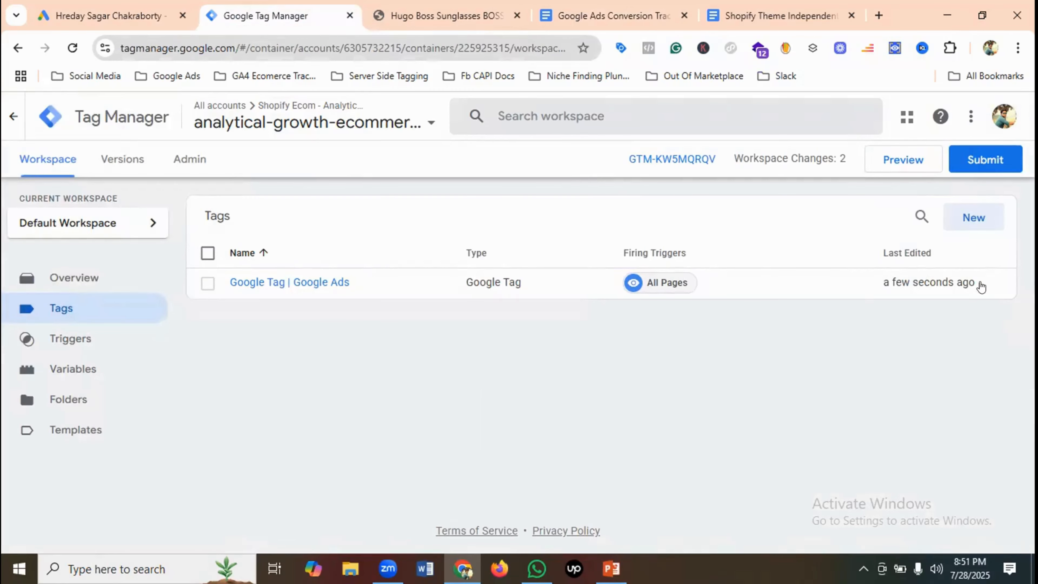
Create a new tag and set its type to the Google Ads Conversion Linker.
left_click(979, 218)
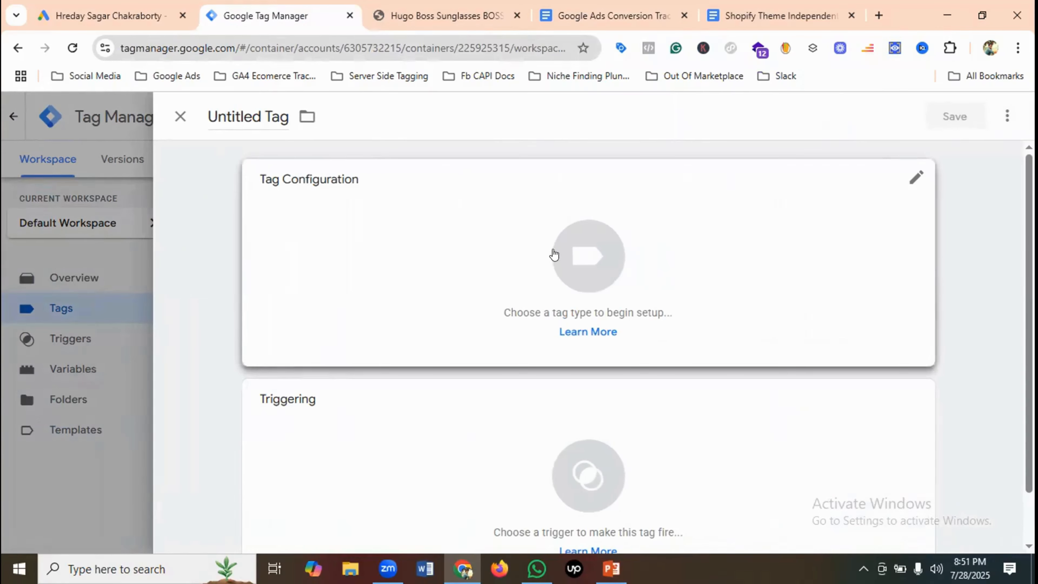
left_click(596, 256)
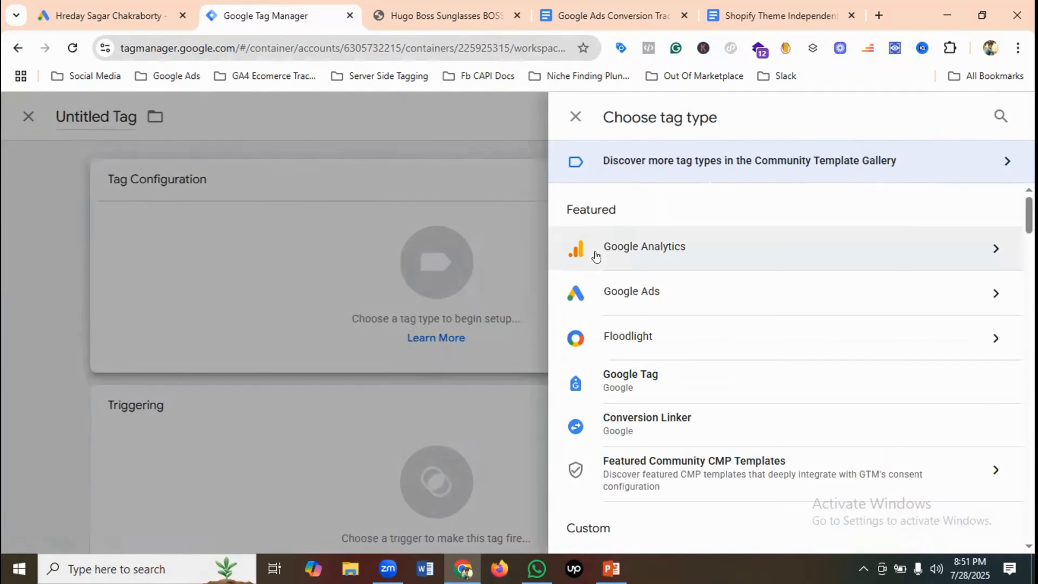
left_click(631, 292)
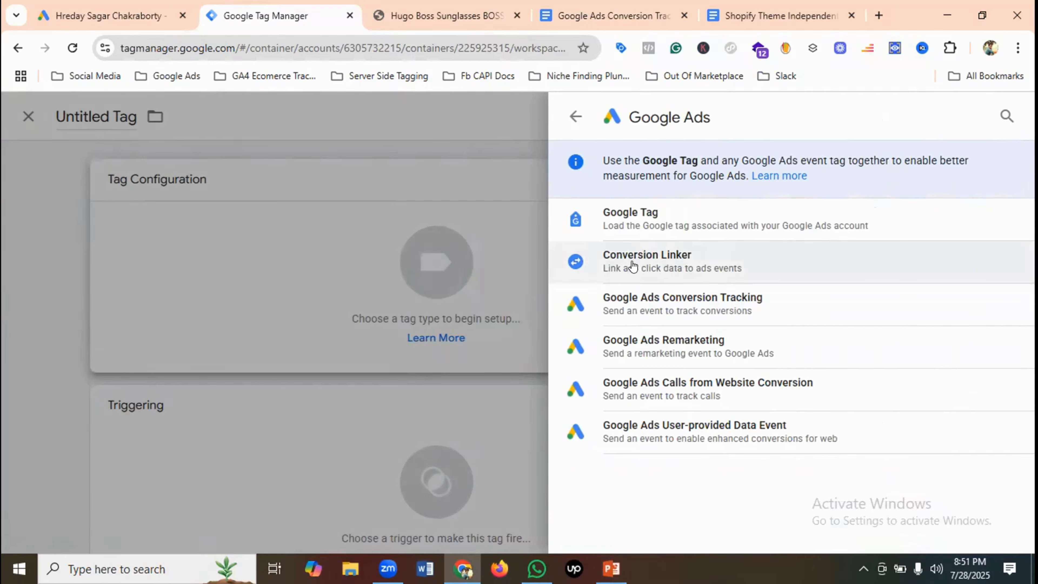
left_click(633, 266)
Assign the All Pages trigger to the linker tag and save it as Conversion Linker.
scroll(633, 264, "down", 5)
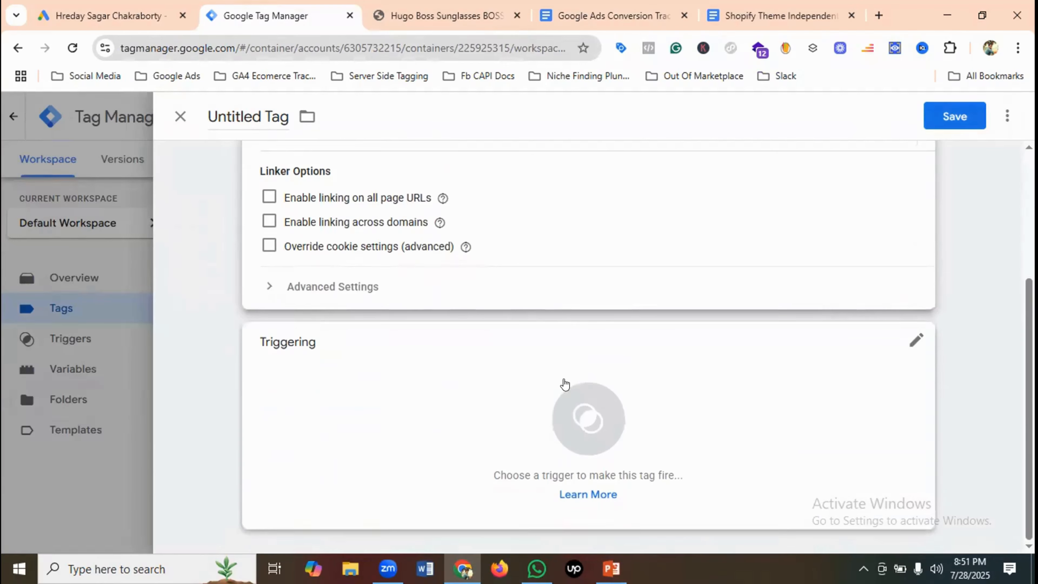
left_click(568, 411)
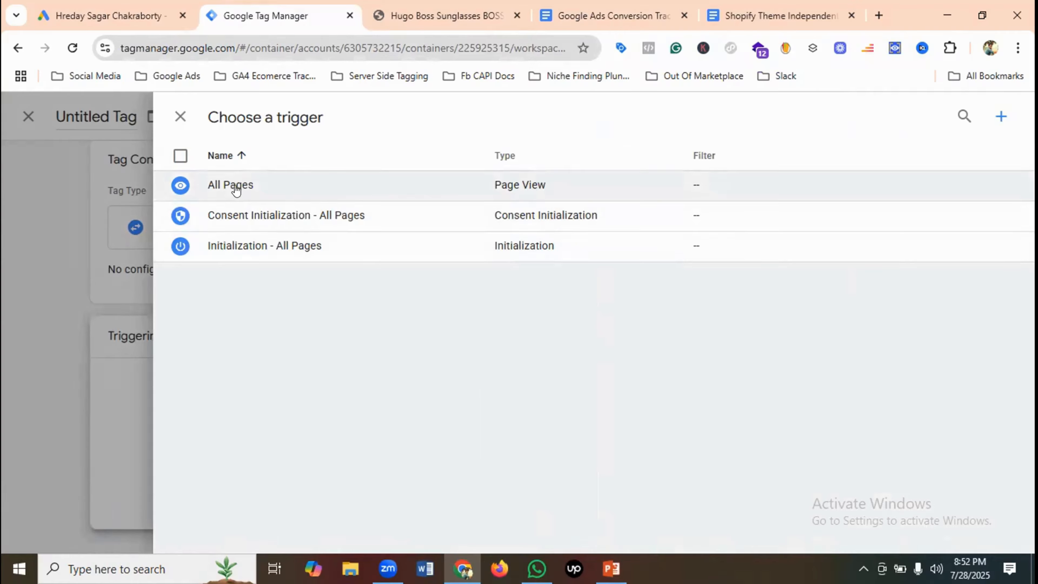
left_click(236, 189)
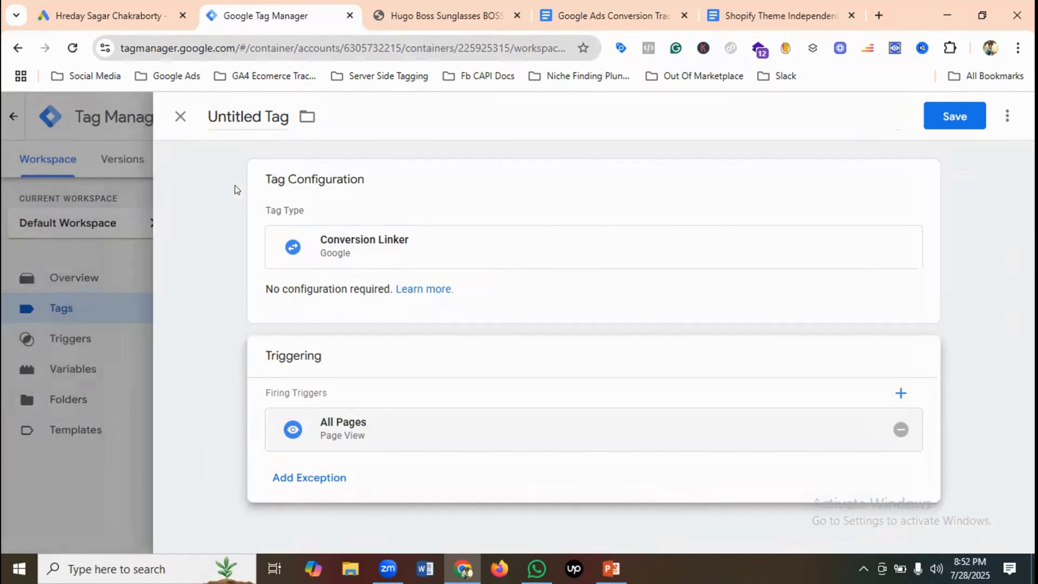
left_click(954, 117)
left_click(644, 345)
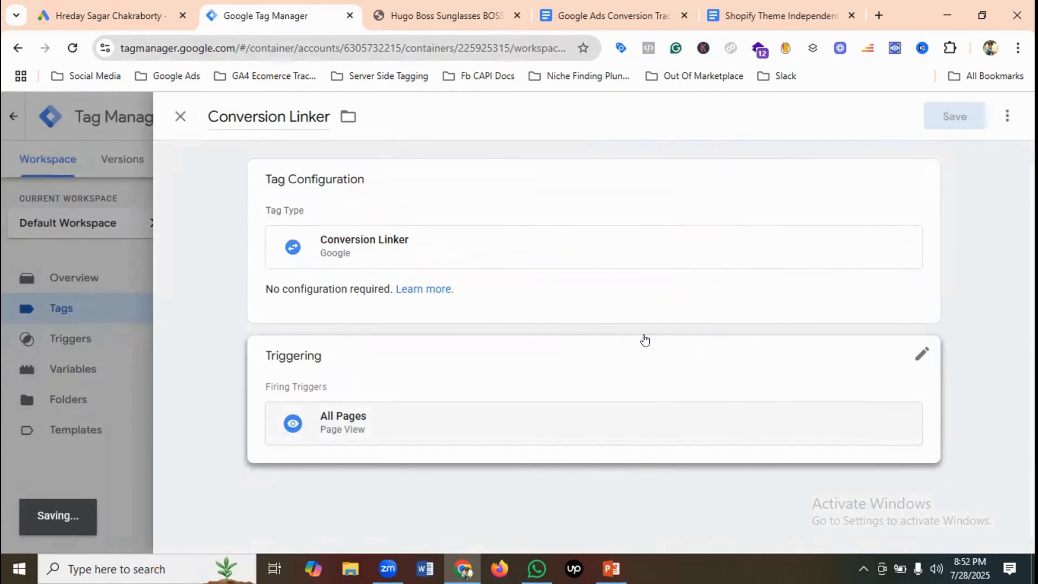
Check the tutorial outline, then switch to Google Ads and review the conversion ID and the purchase event's conversion label.
left_click(573, 17)
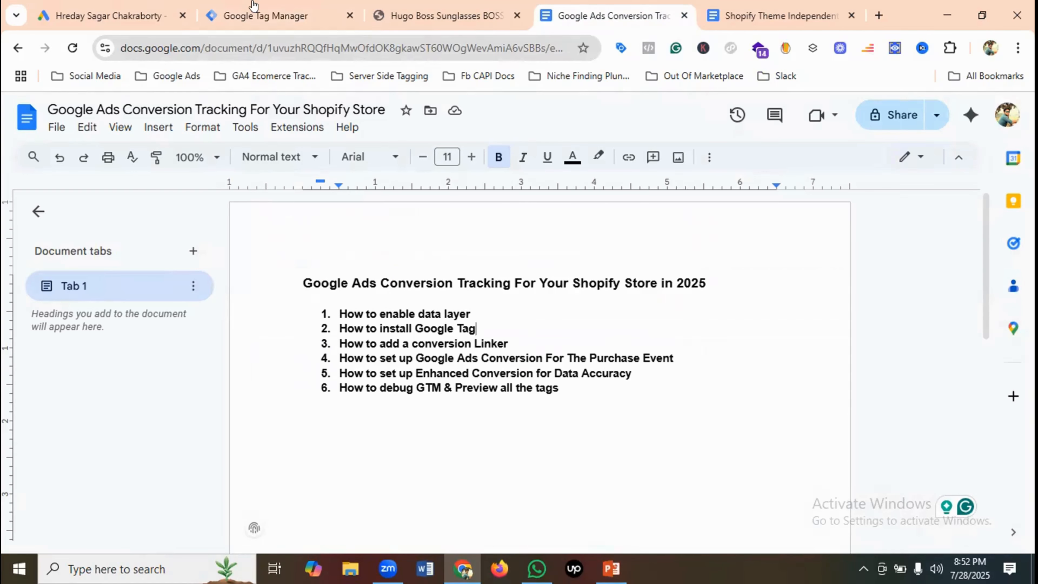
left_click(261, 12)
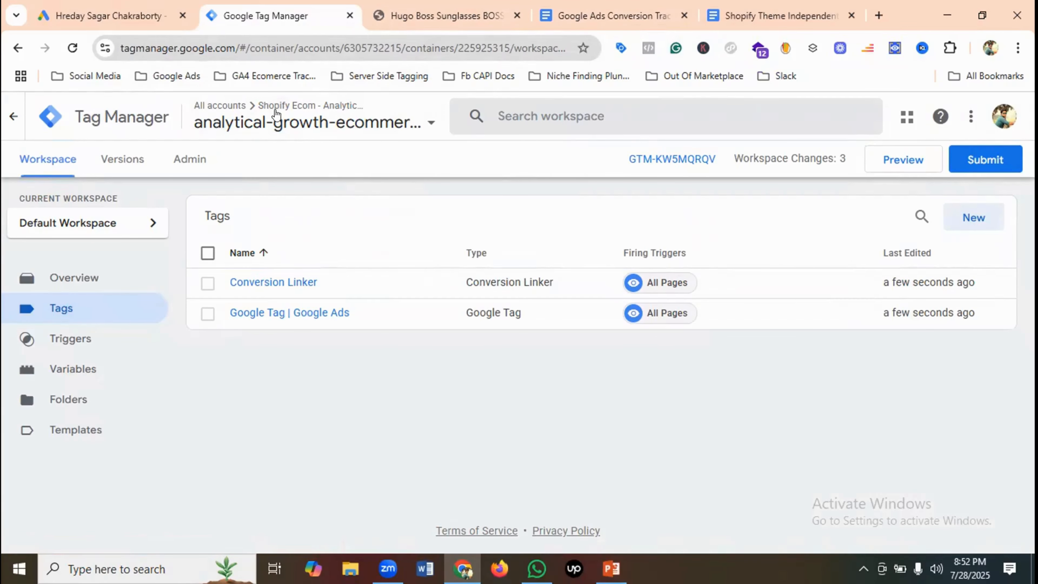
left_click(130, 9)
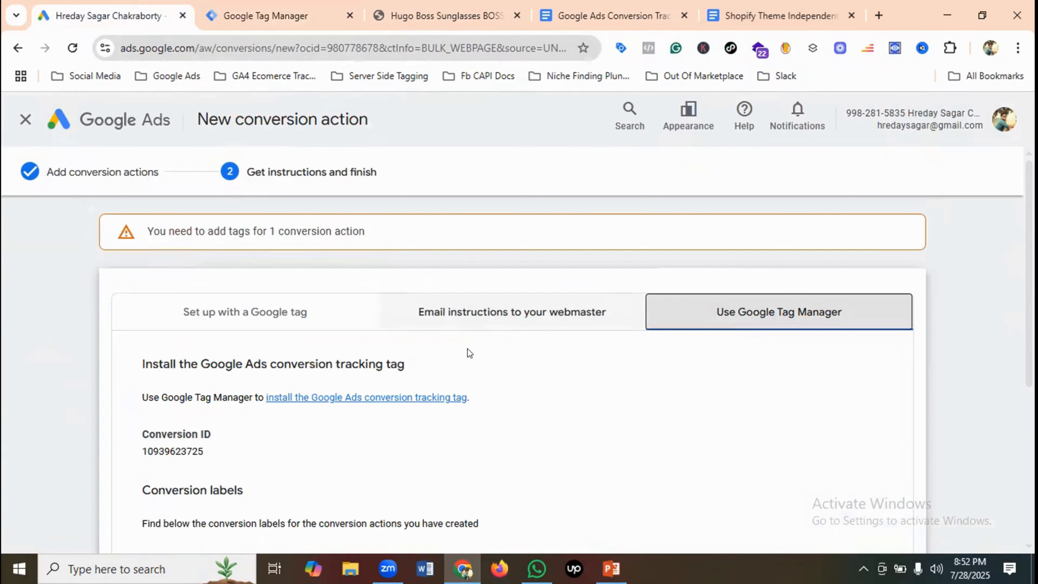
scroll(229, 397, "down", 2)
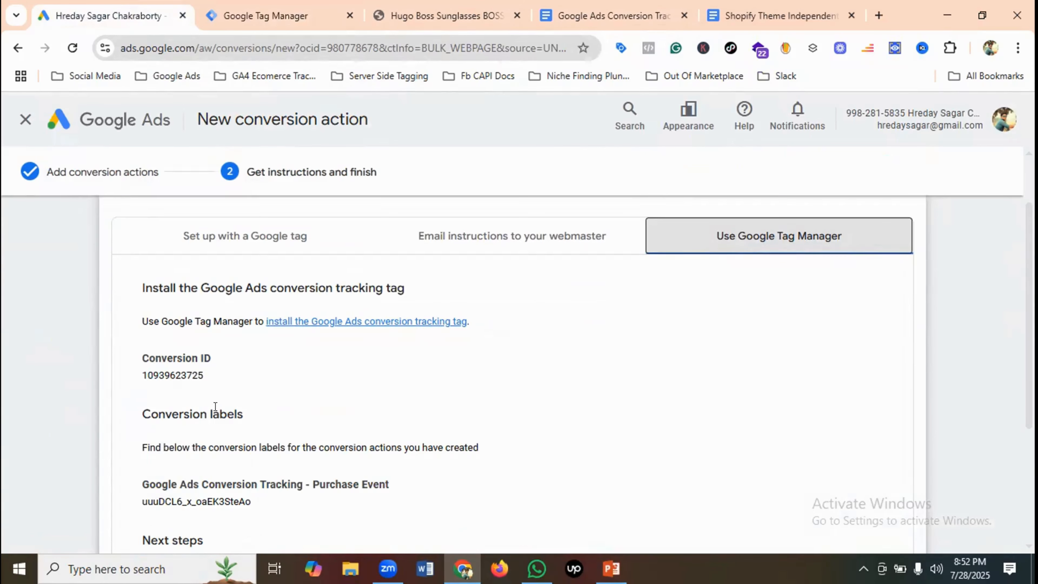
scroll(282, 403, "down", 2)
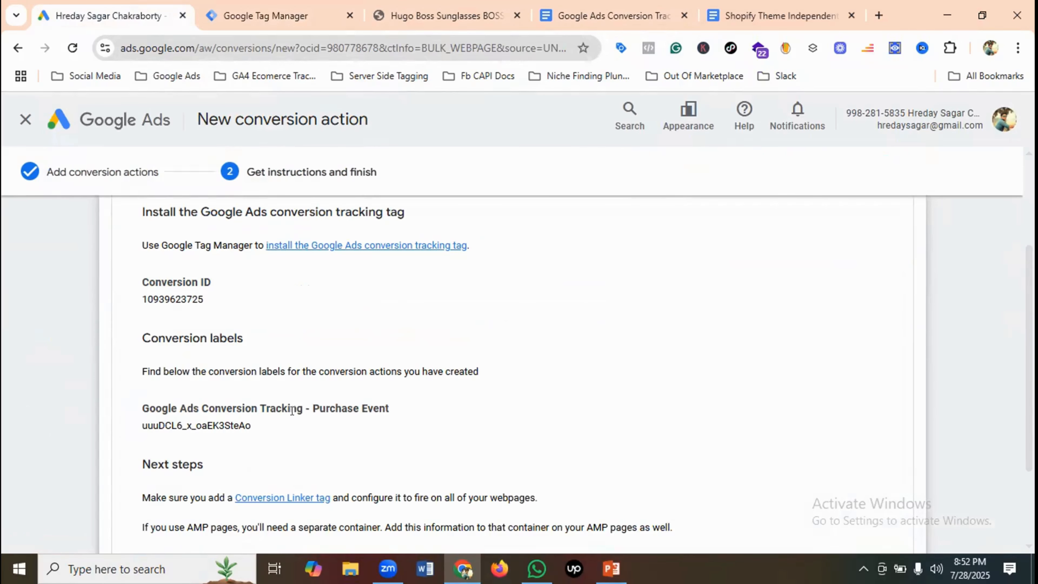
Return to Google Tag Manager and review the workspace's built-in and user-defined variables.
left_click(273, 16)
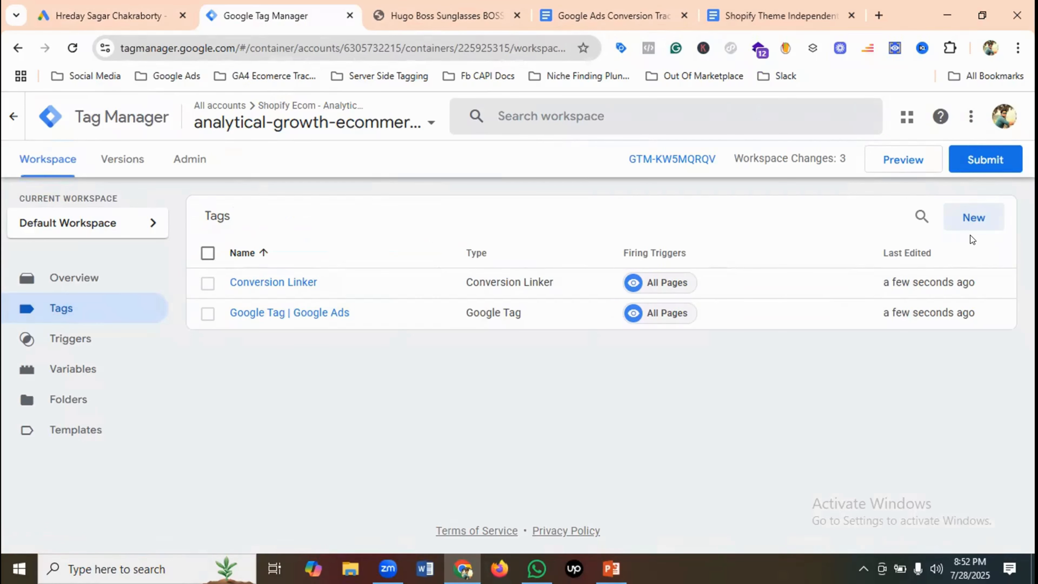
left_click(81, 368)
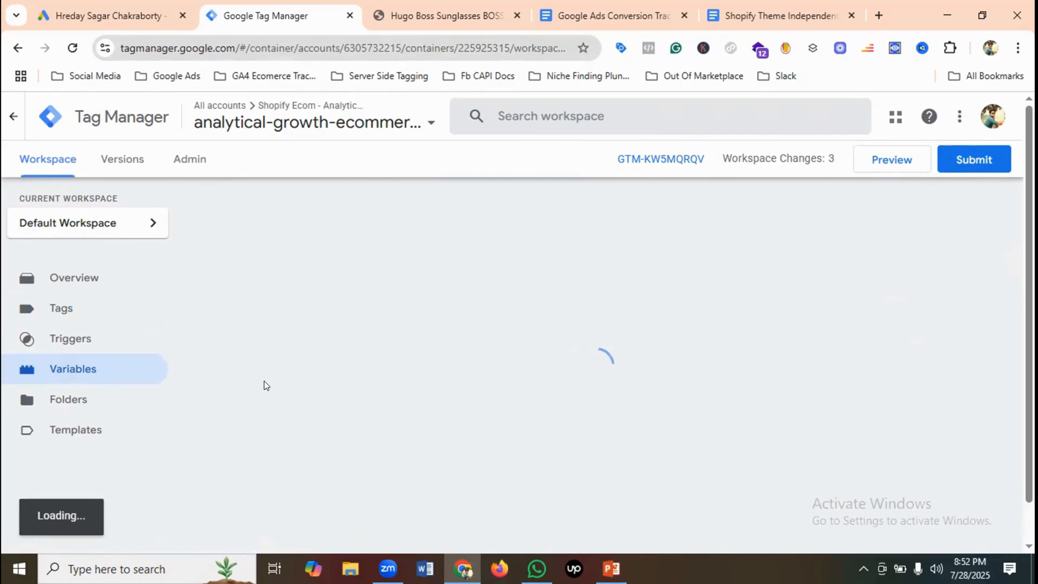
scroll(385, 347, "down", 1)
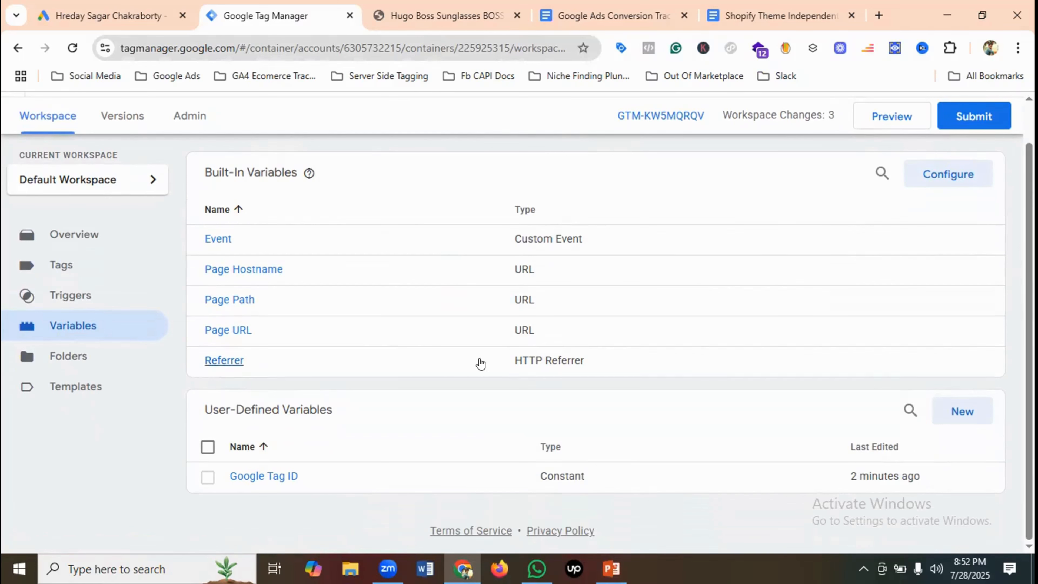
Switch to the Shopify store, try to buy the Hugo Boss sunglasses immediately, and dismiss the resulting dialog.
left_click(460, 16)
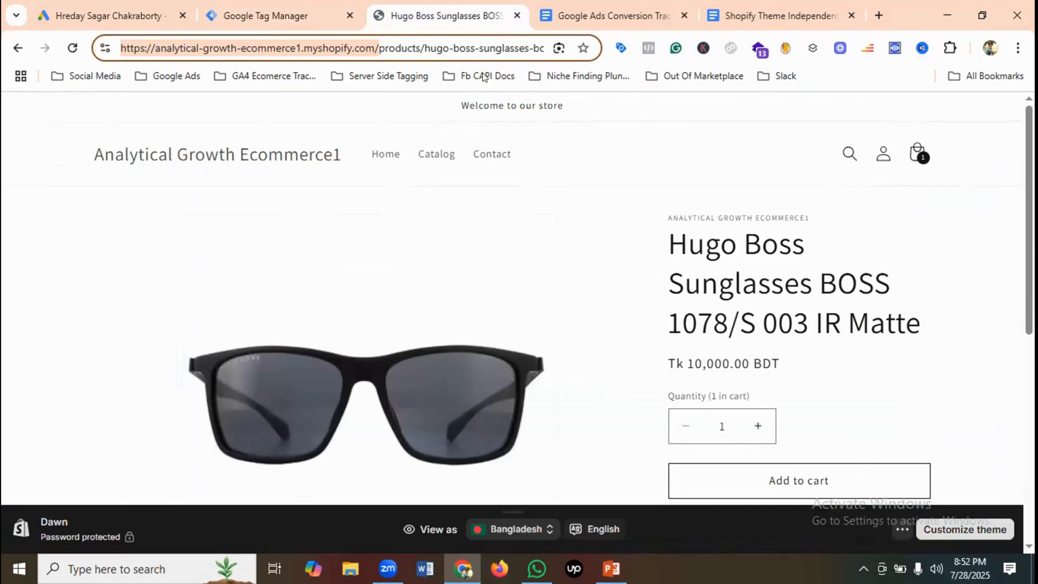
scroll(763, 272, "down", 1)
scroll(763, 272, "down", 3)
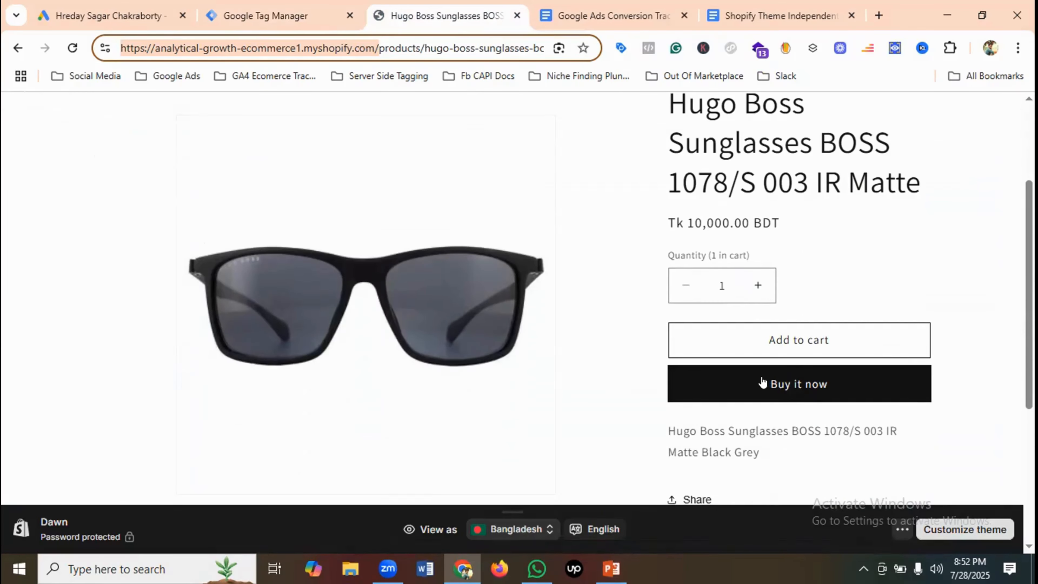
left_click(789, 384)
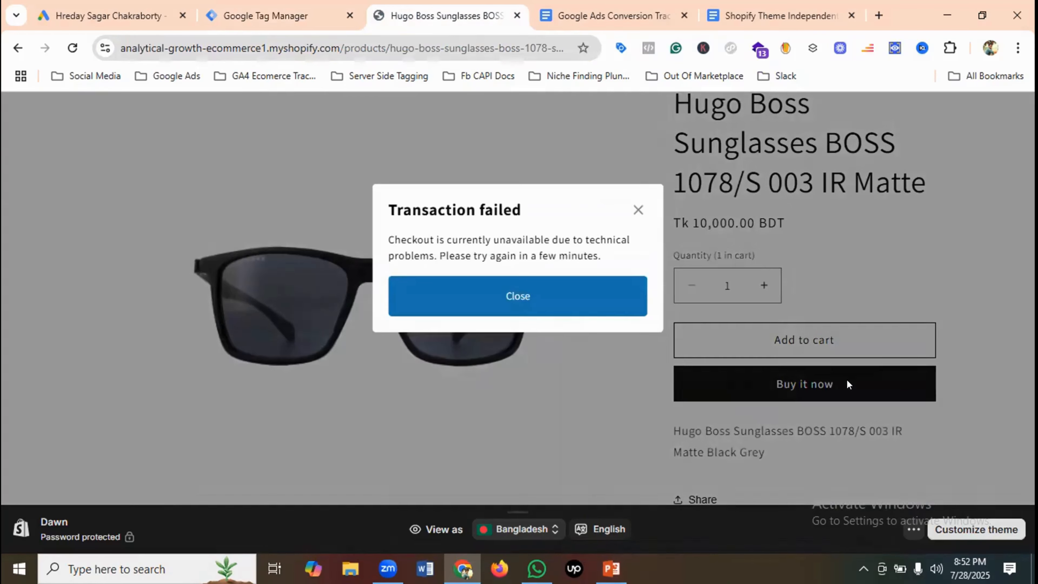
left_click(630, 210)
Reload the product page and unlock the password-protected store by entering the store password.
left_click(76, 50)
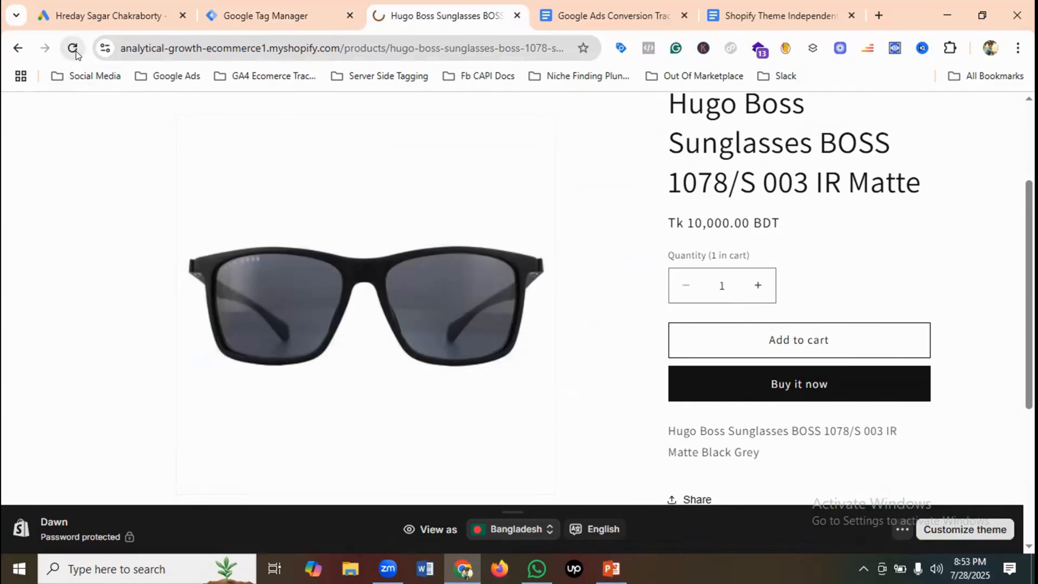
left_click(400, 406)
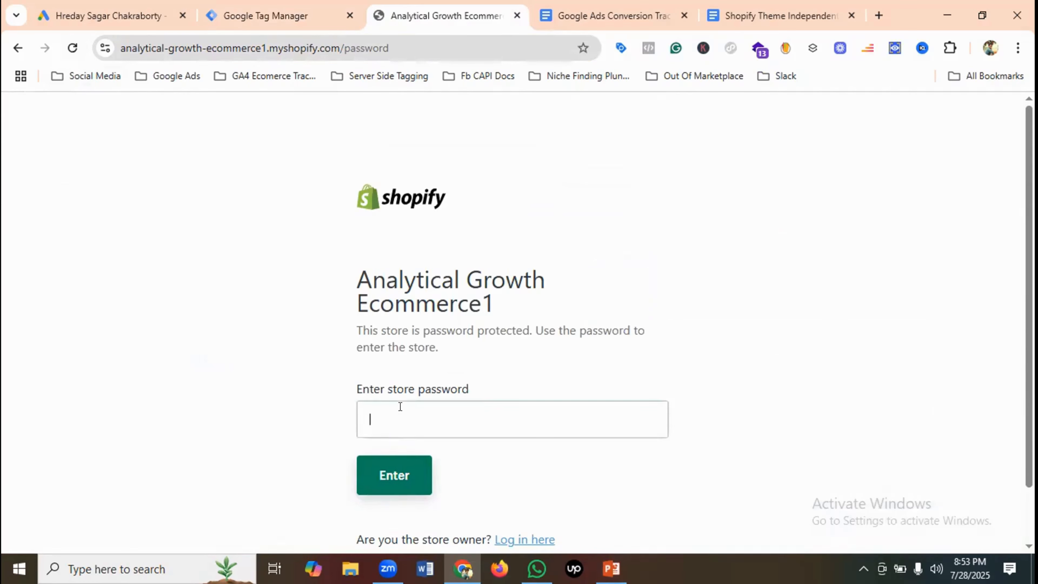
type("••••")
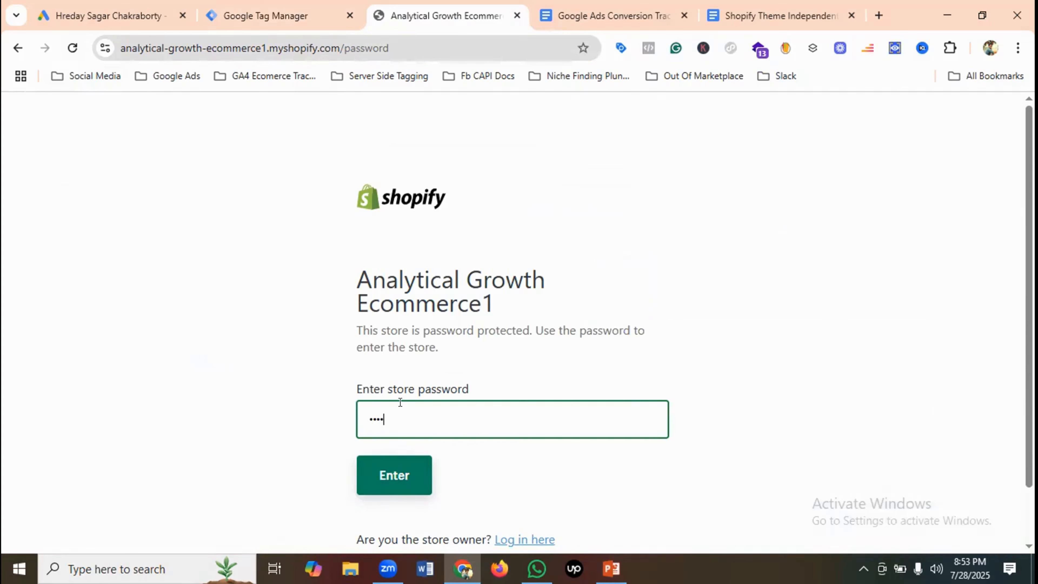
type("••")
left_click(412, 484)
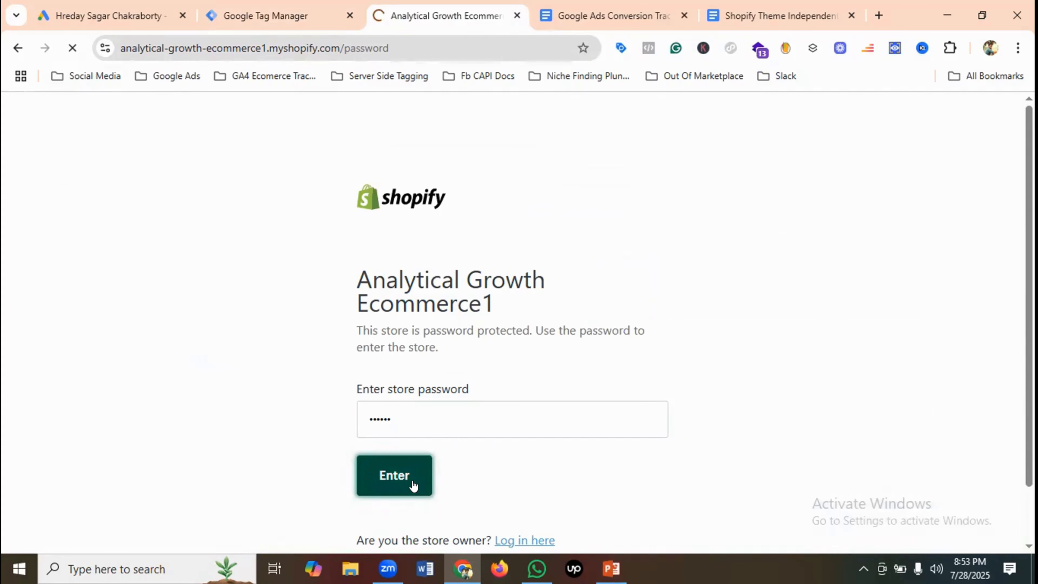
Add the BEX ROCKYT Sunglasses from the store's home page to the cart and proceed to checkout.
scroll(405, 333, "down", 5)
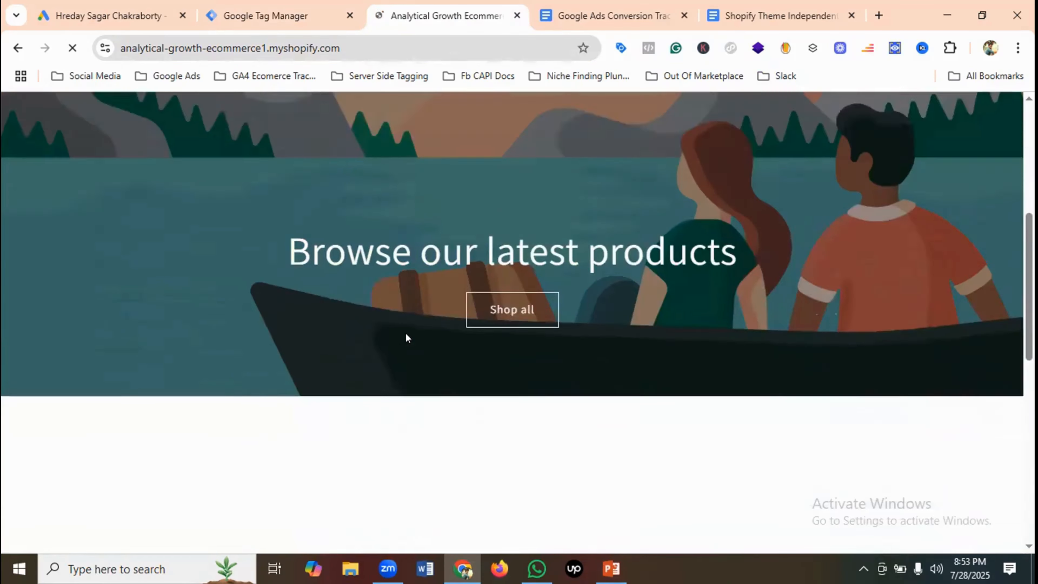
scroll(406, 333, "down", 8)
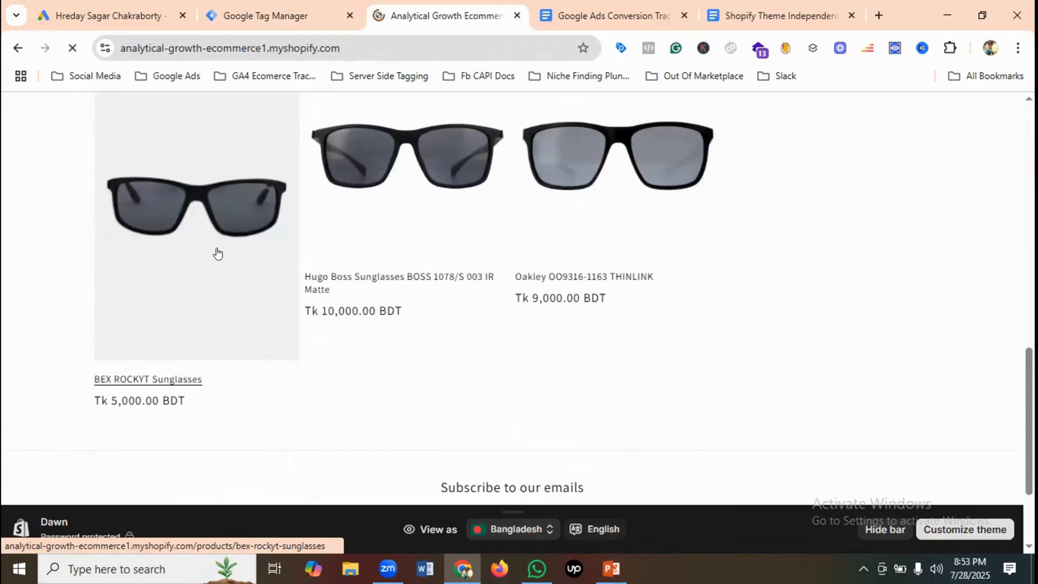
left_click(217, 249)
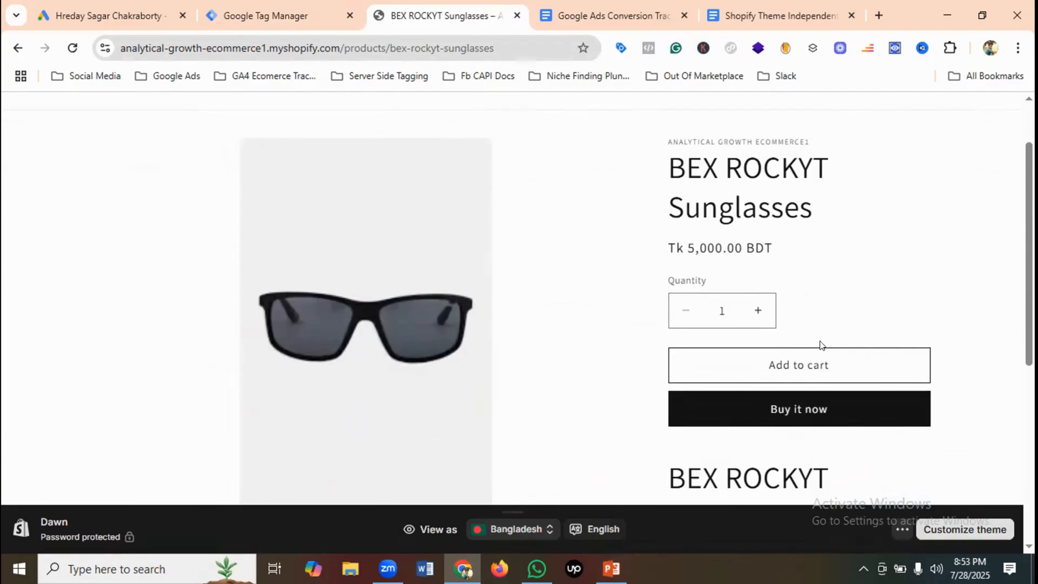
left_click(790, 364)
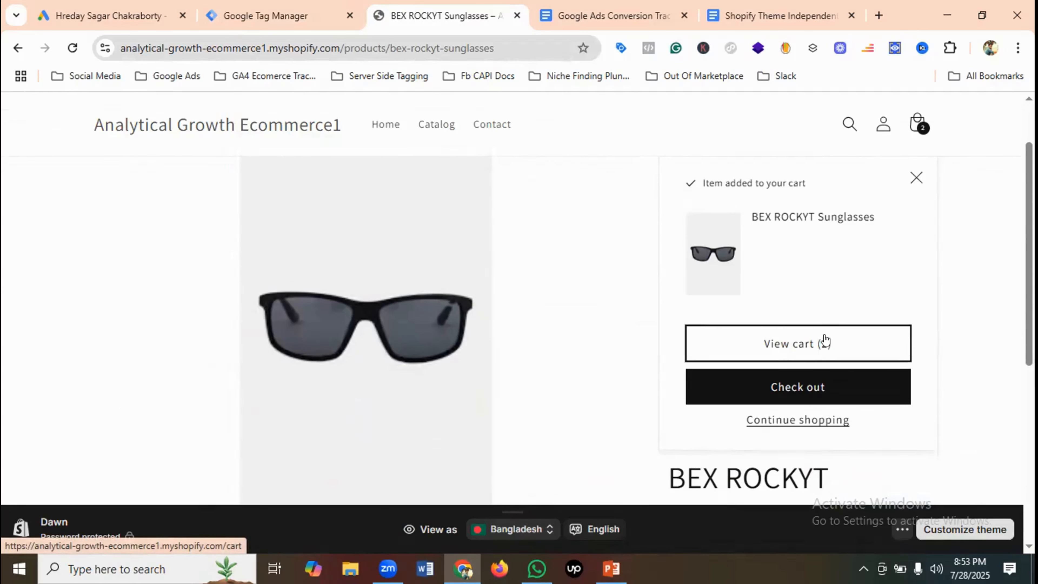
left_click(808, 387)
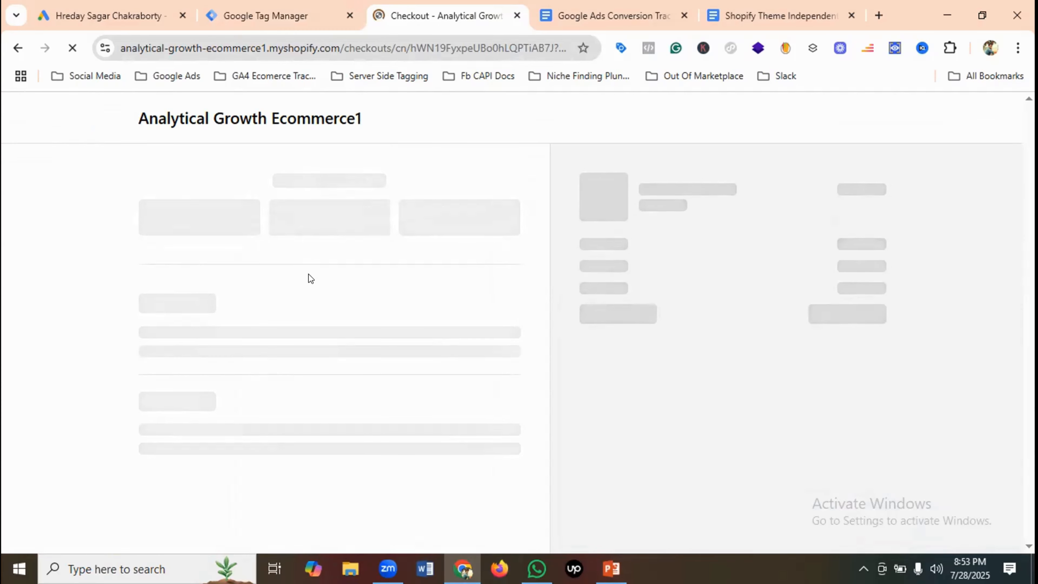
Enter the test card number and its expiration date in the checkout's credit card payment details.
scroll(310, 273, "down", 1)
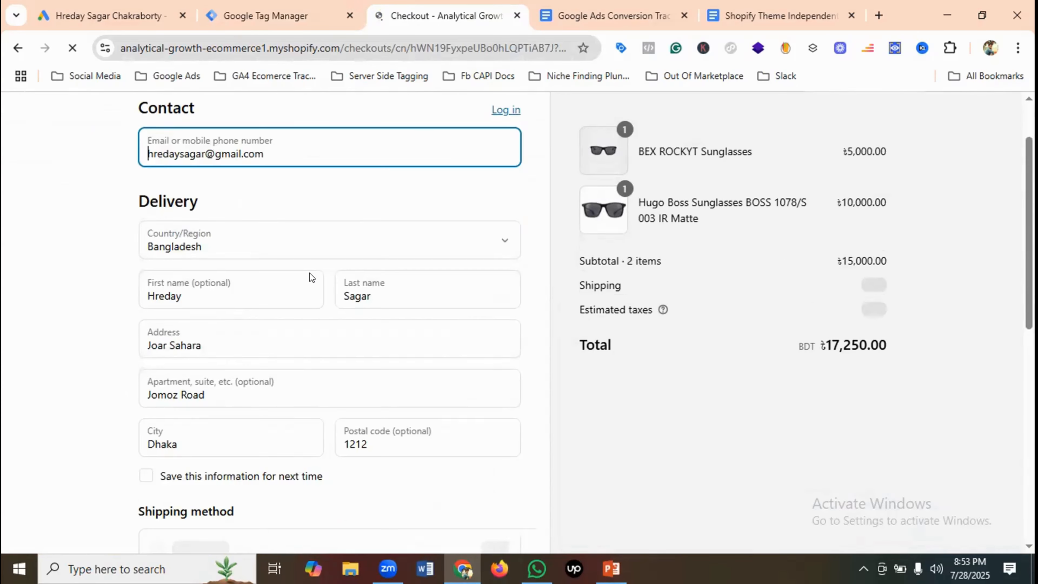
scroll(310, 273, "down", 3)
scroll(309, 273, "up", 1)
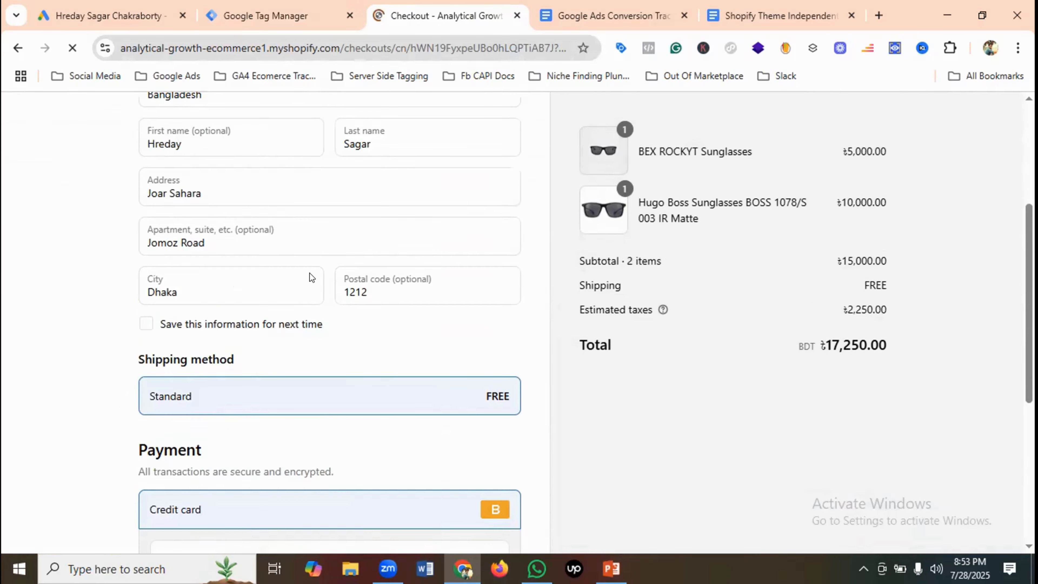
scroll(310, 273, "down", 3)
left_click(265, 333)
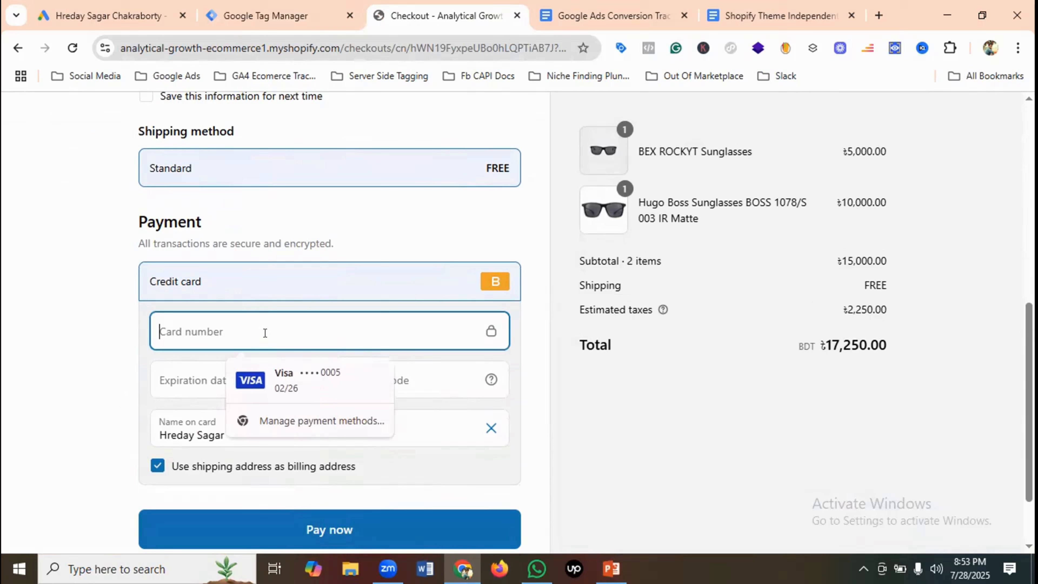
type("1")
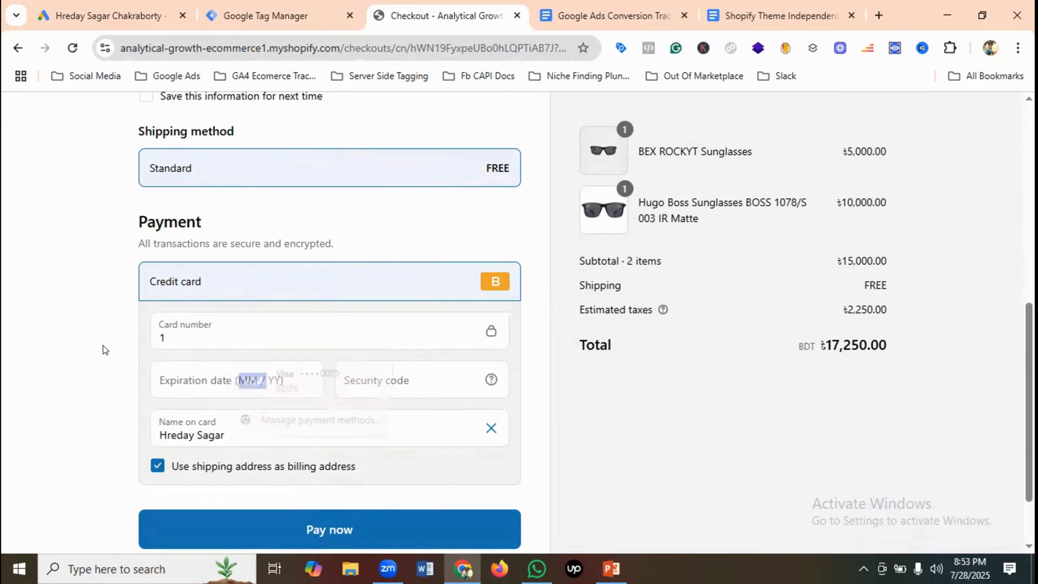
left_click(192, 376)
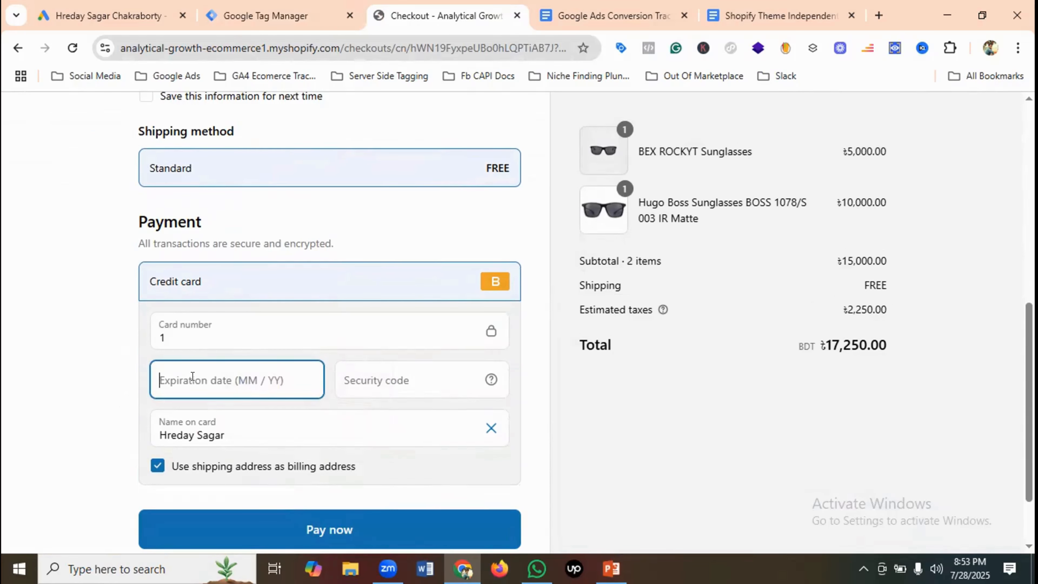
type("02 / ")
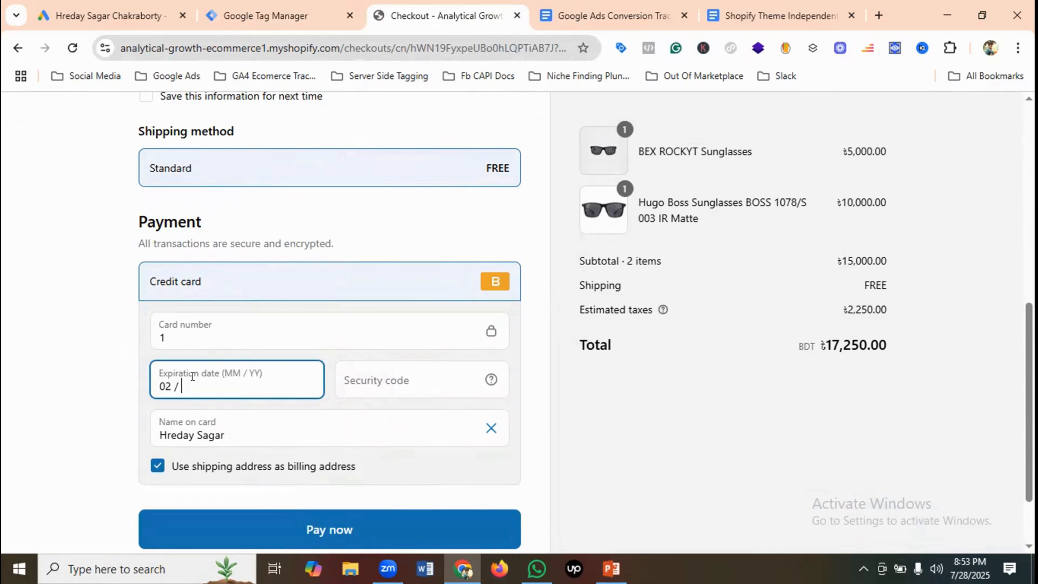
type("26")
Enter the card's security code and submit the payment to place the test order.
left_click(371, 375)
type("1")
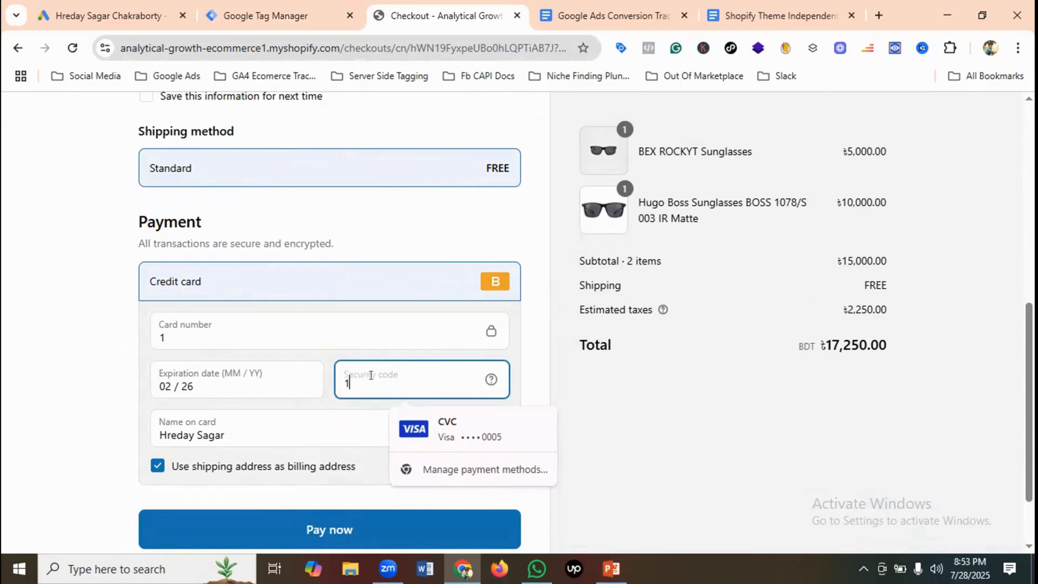
type("23")
left_click(350, 328)
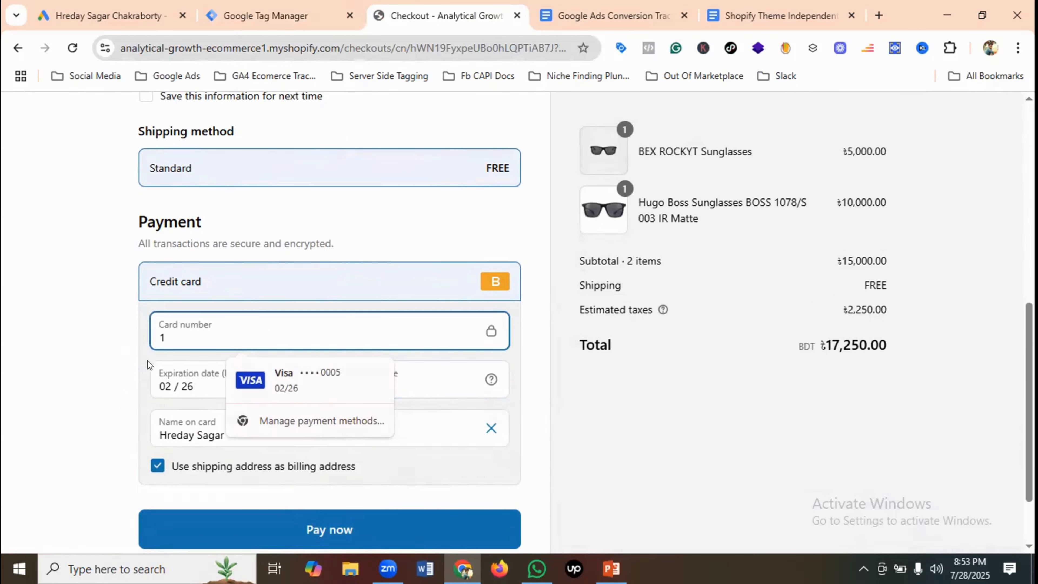
left_click(112, 360)
scroll(307, 430, "down", 2)
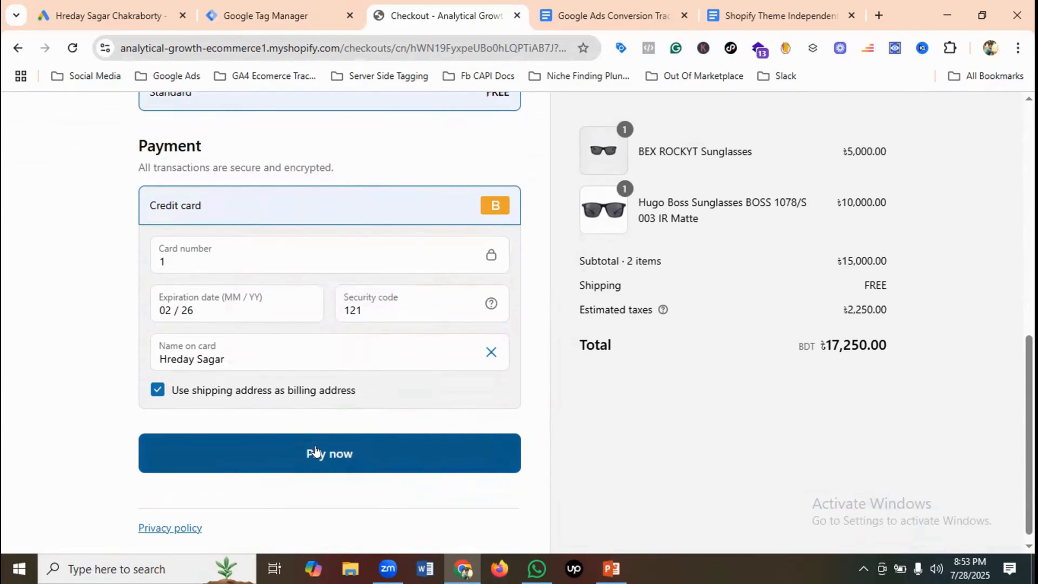
left_click(321, 451)
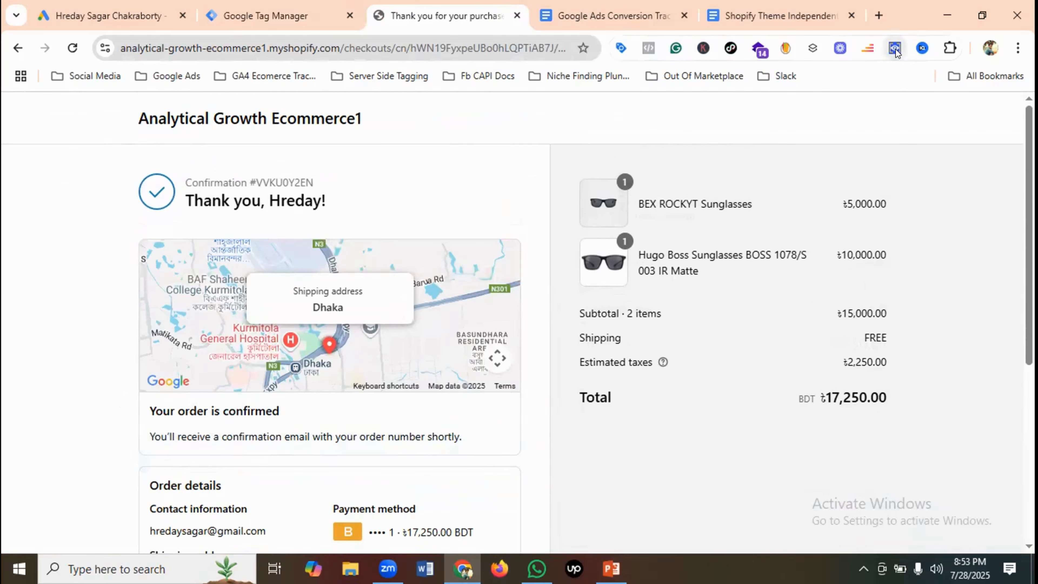
Examine the purchase event's data layer parameters in DataLayer Checker Plus on the order confirmation page.
left_click(895, 48)
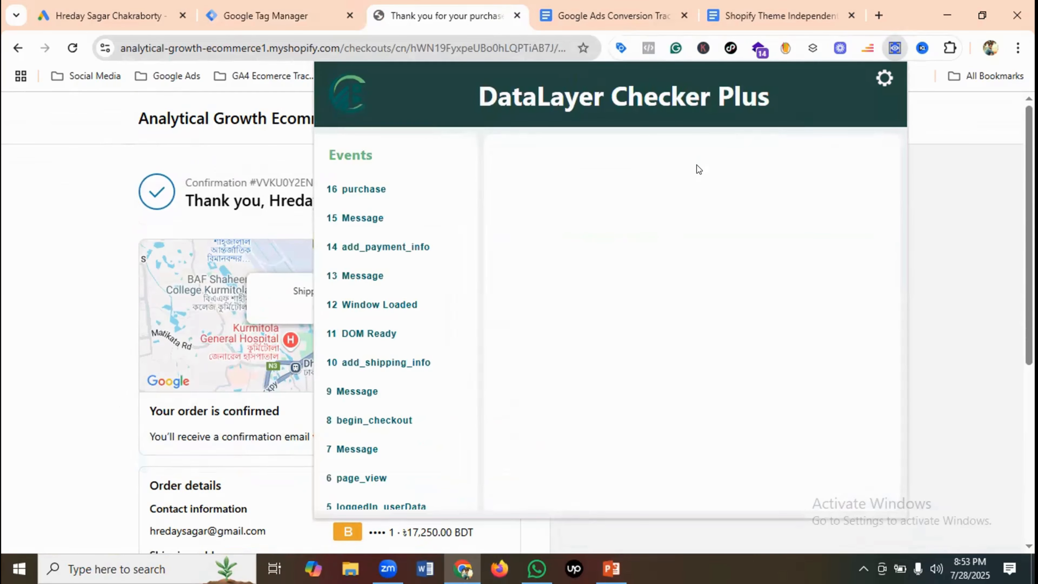
left_click(362, 187)
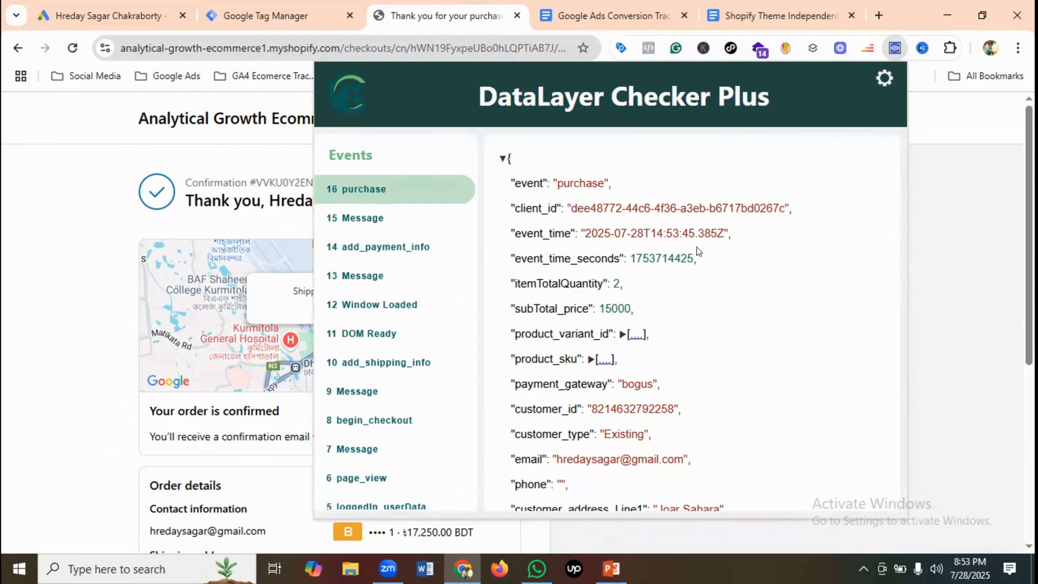
scroll(697, 248, "down", 2)
scroll(697, 247, "down", 6)
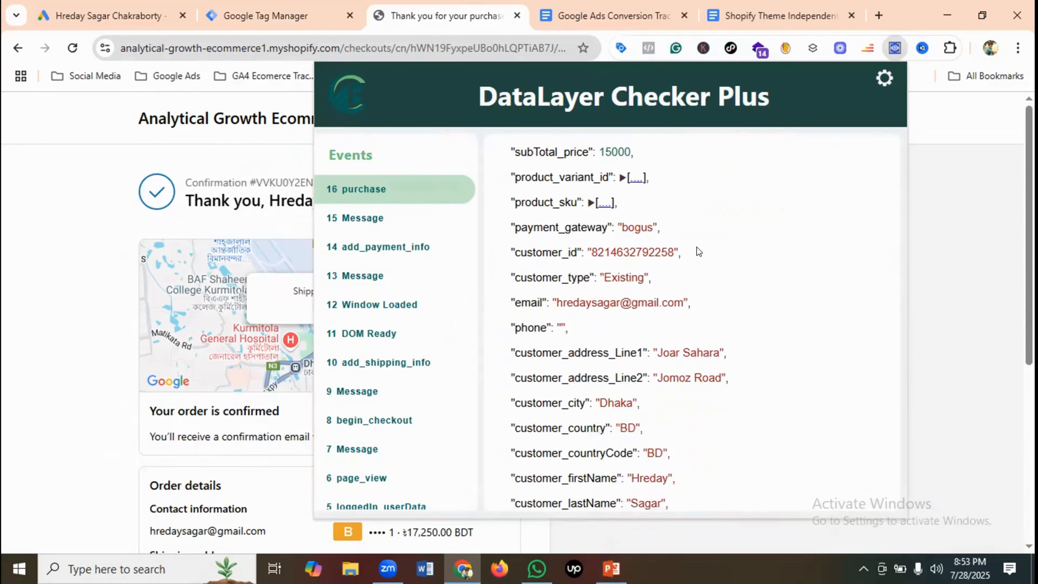
scroll(698, 248, "down", 8)
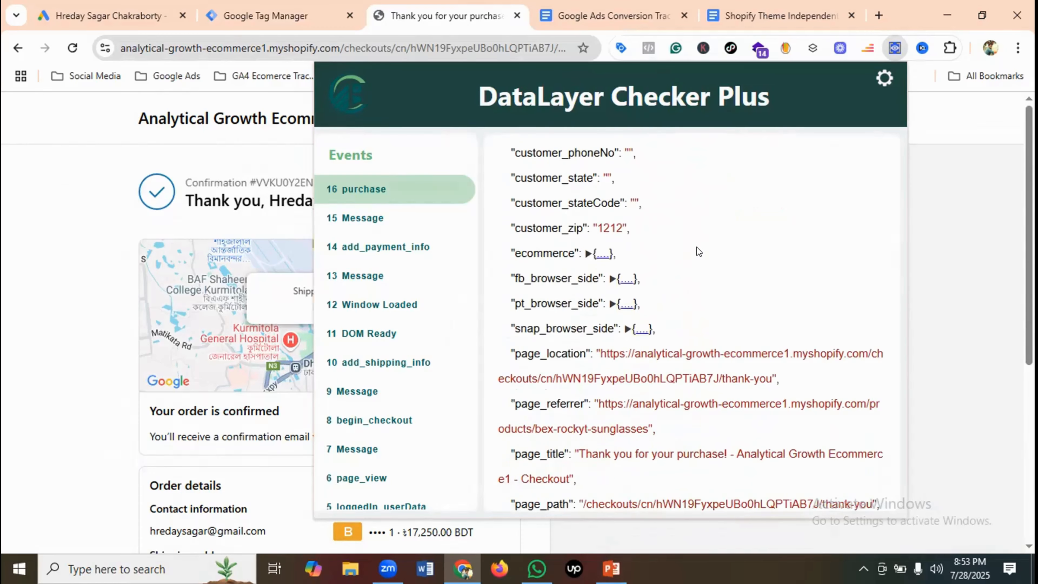
scroll(697, 247, "down", 5)
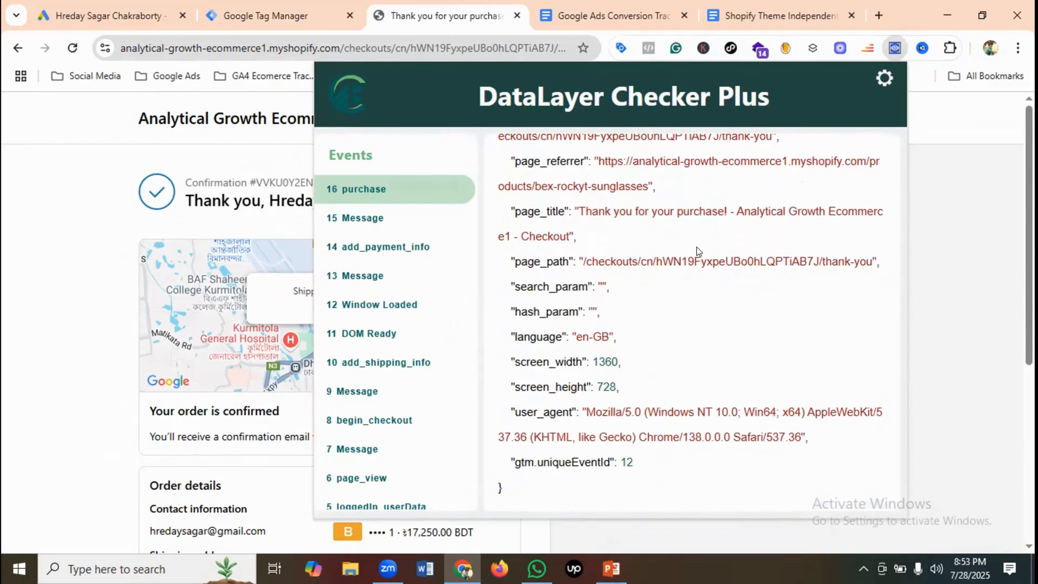
scroll(697, 247, "up", 6)
scroll(697, 247, "up", 4)
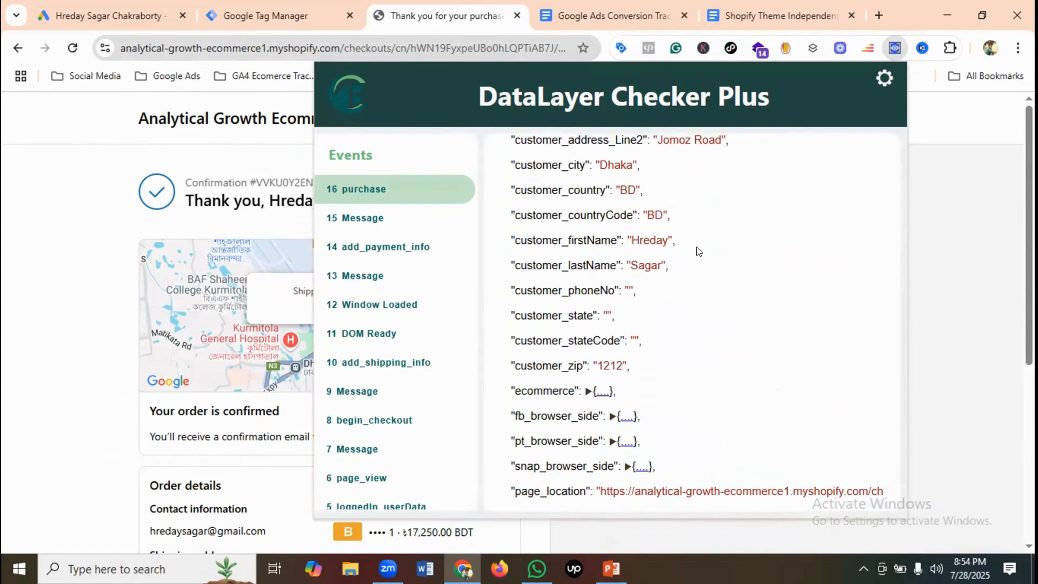
scroll(697, 247, "up", 4)
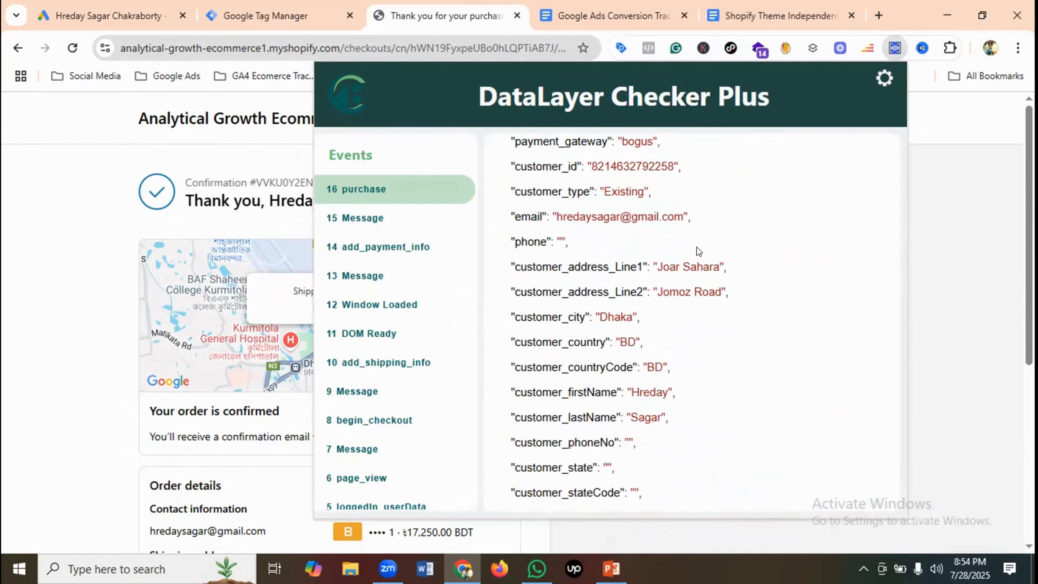
scroll(697, 251, "up", 4)
scroll(697, 247, "up", 3)
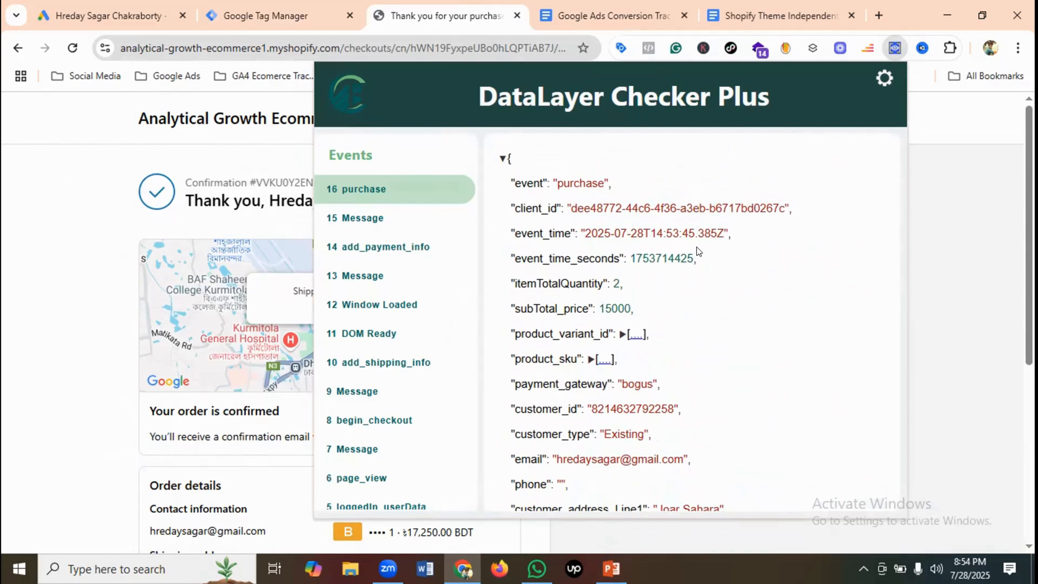
scroll(698, 251, "down", 6)
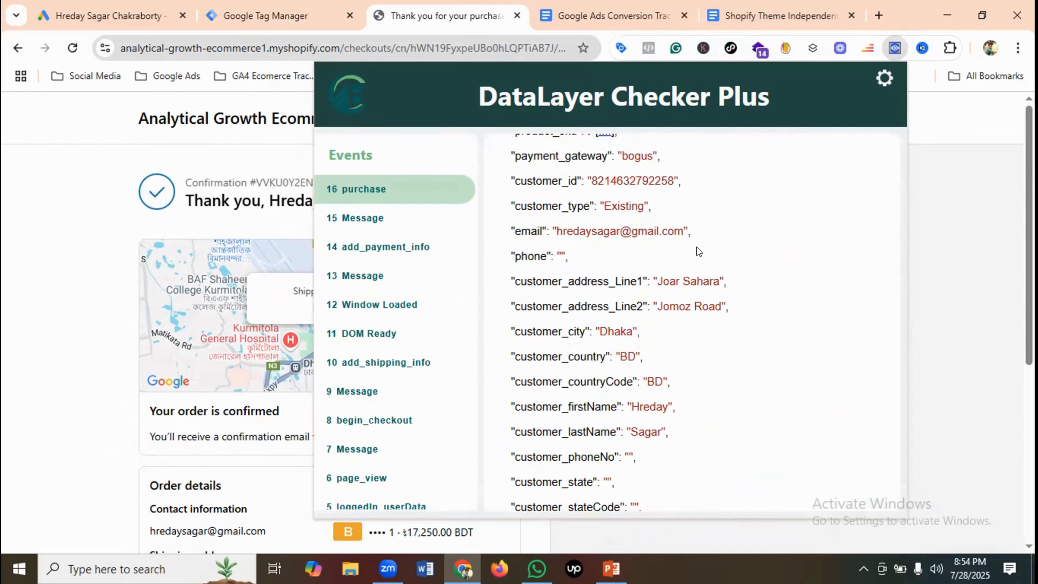
left_click(86, 115)
Switch back to Google Tag Manager, review the workspace's tags, and check that page for data layer events.
left_click(278, 16)
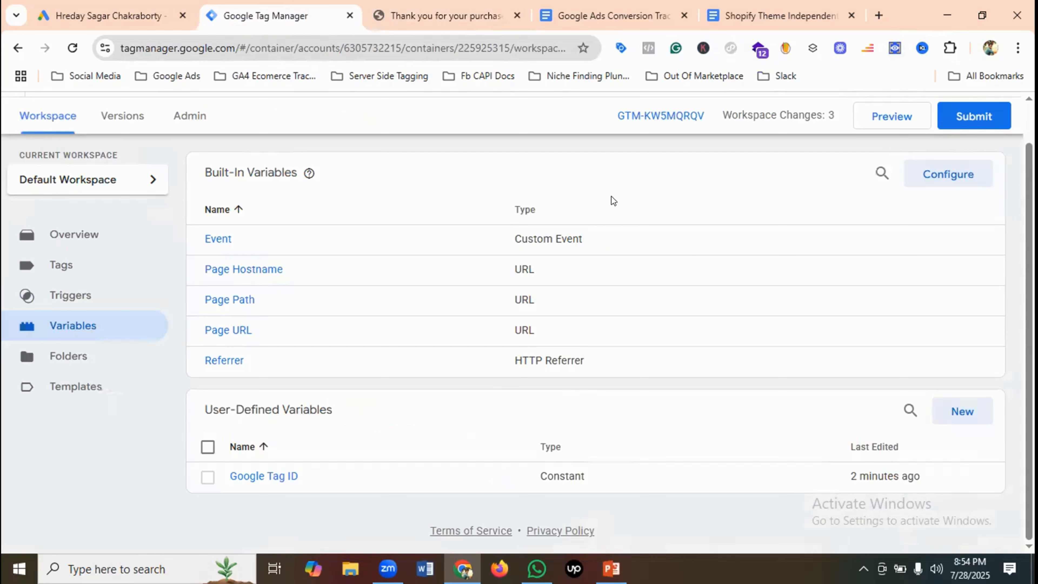
left_click(80, 266)
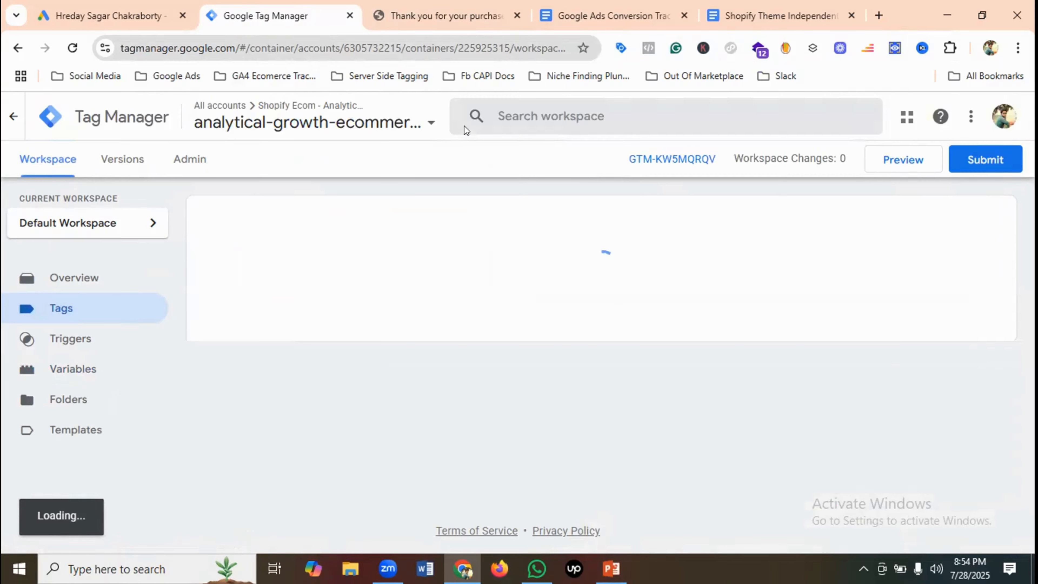
left_click(893, 49)
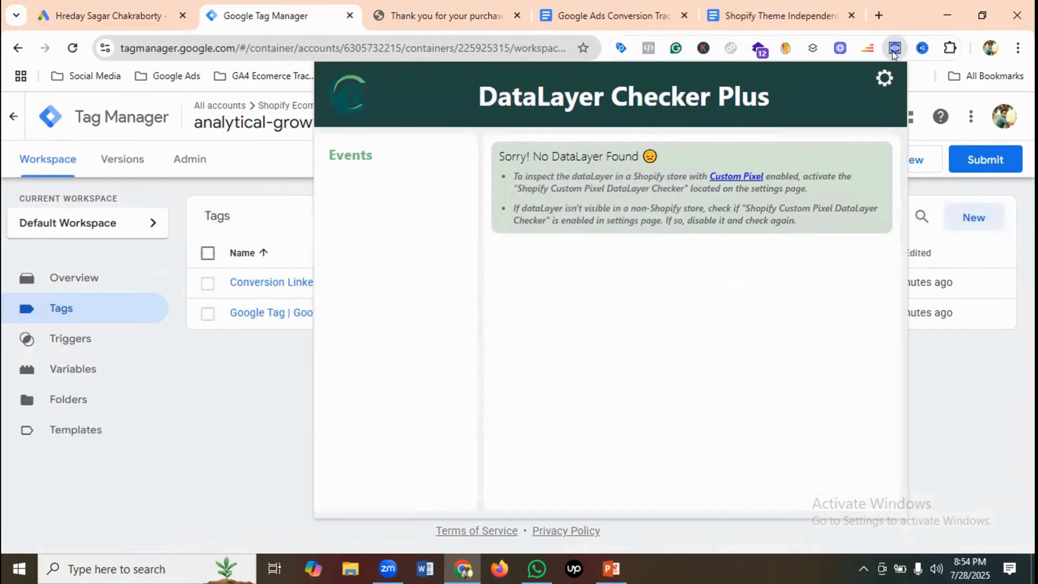
left_click(259, 162)
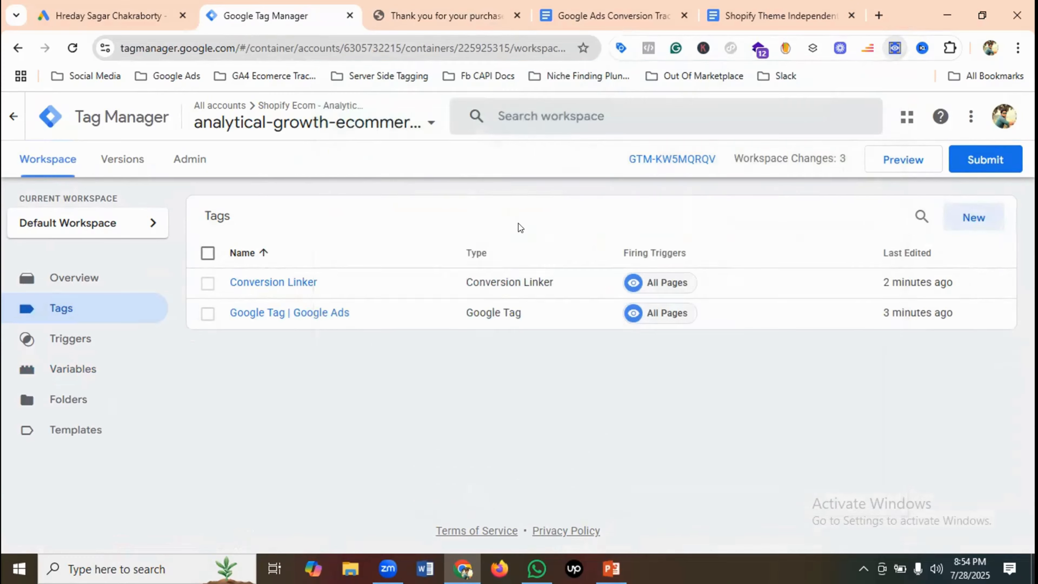
Start Preview mode for the container and copy the store's base URL from the order confirmation page's address.
left_click(897, 162)
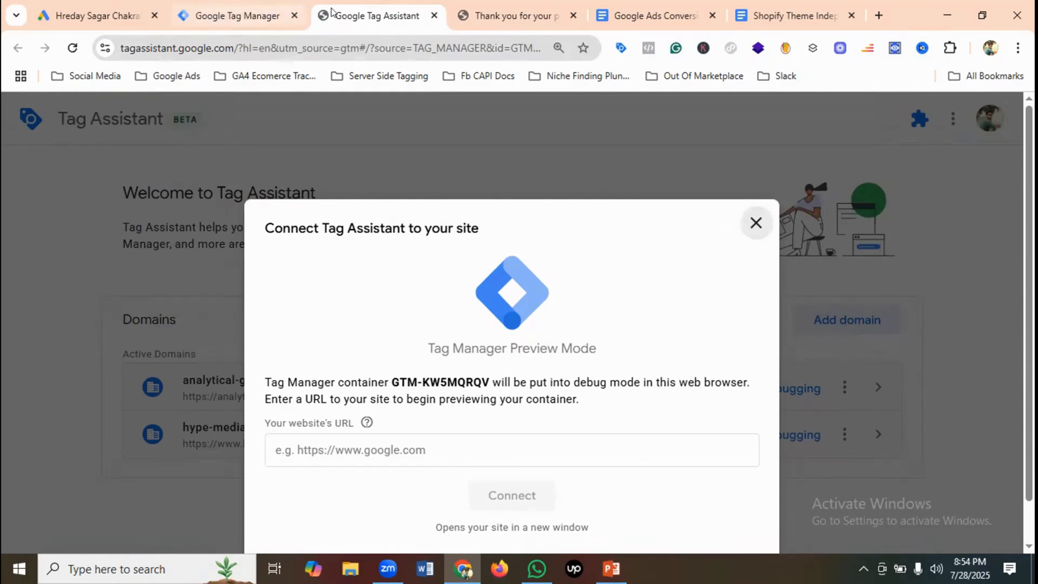
left_click(519, 15)
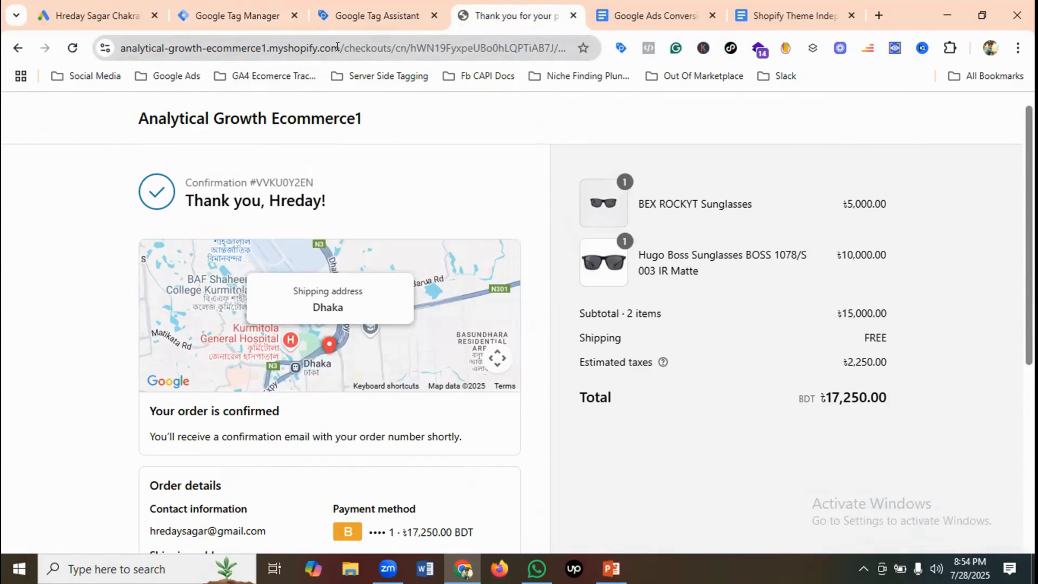
left_click_drag(342, 44, 107, 44)
right_click(139, 43)
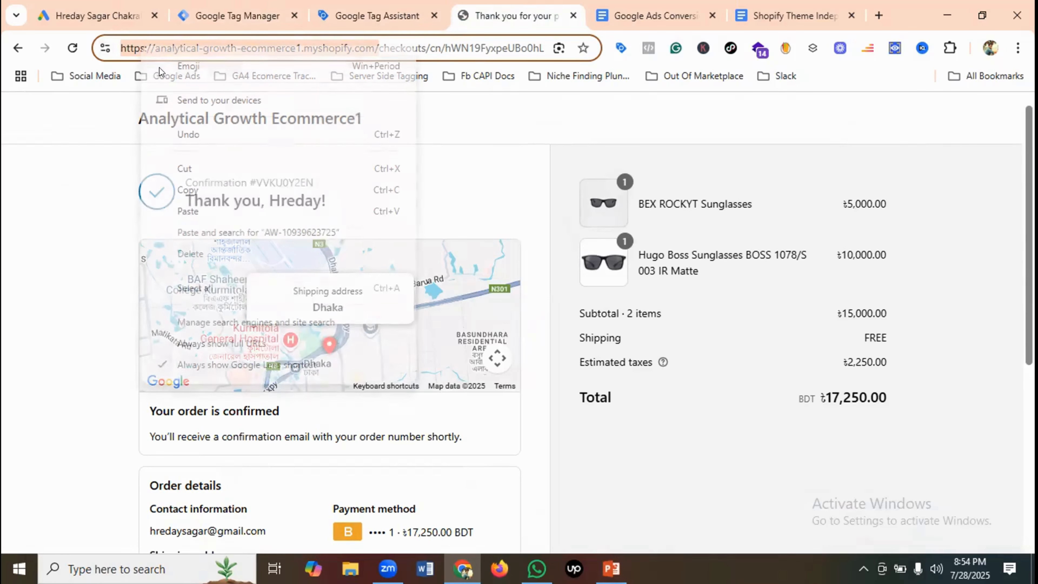
left_click(186, 192)
left_click(403, 6)
left_click(425, 447)
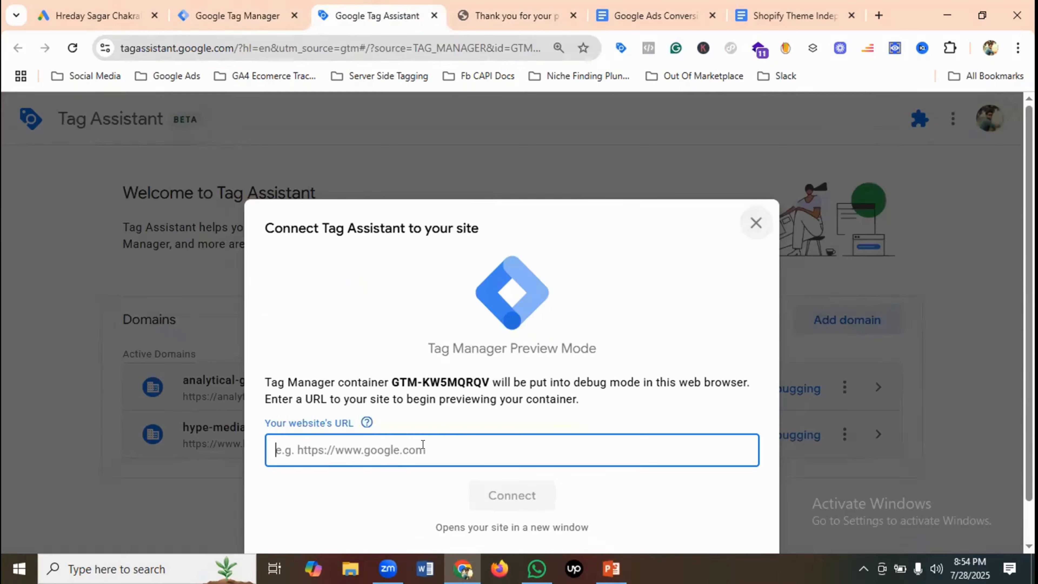
key("ctrl+v")
left_click(512, 495)
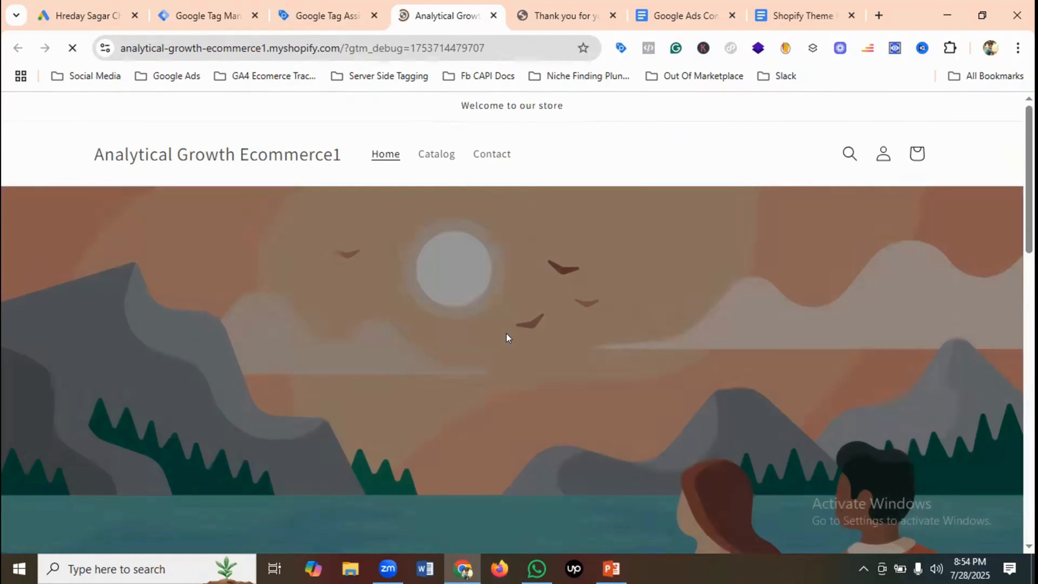
left_click(325, 13)
left_click(511, 412)
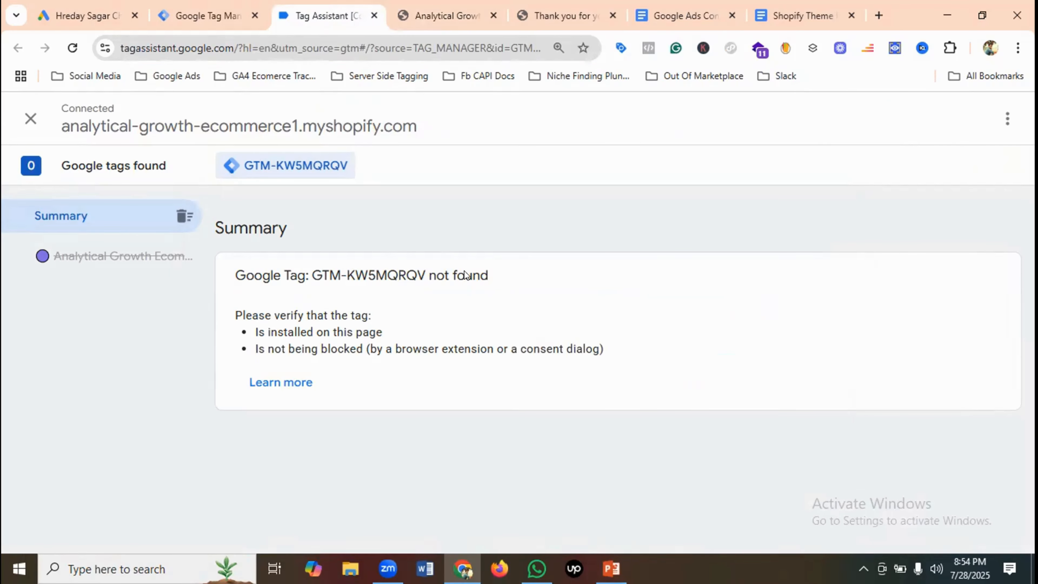
Check the connected storefront page in DataLayer Checker Plus and try enabling GTM Injector in the extension's settings.
left_click(447, 25)
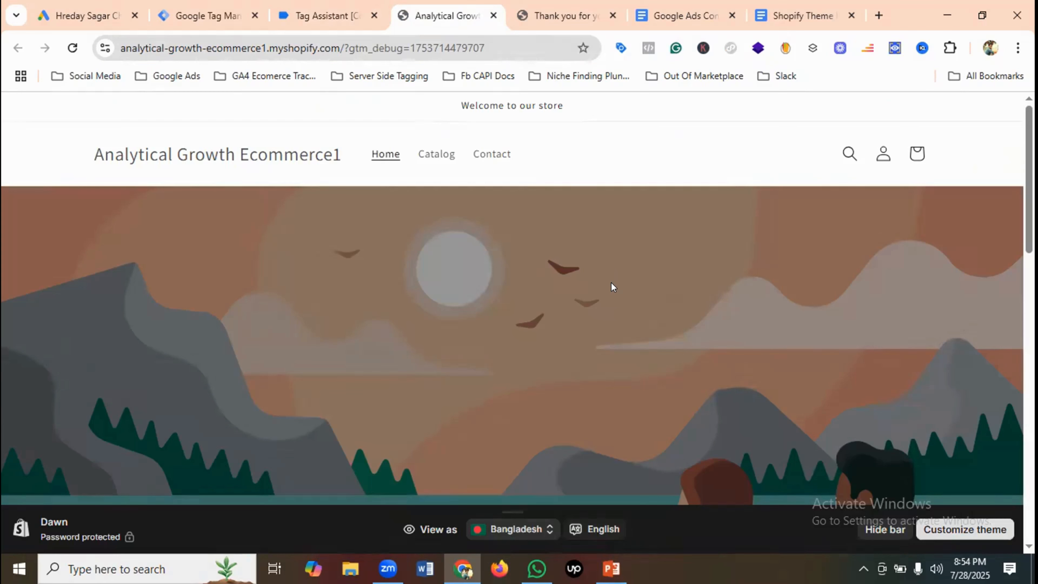
left_click(894, 48)
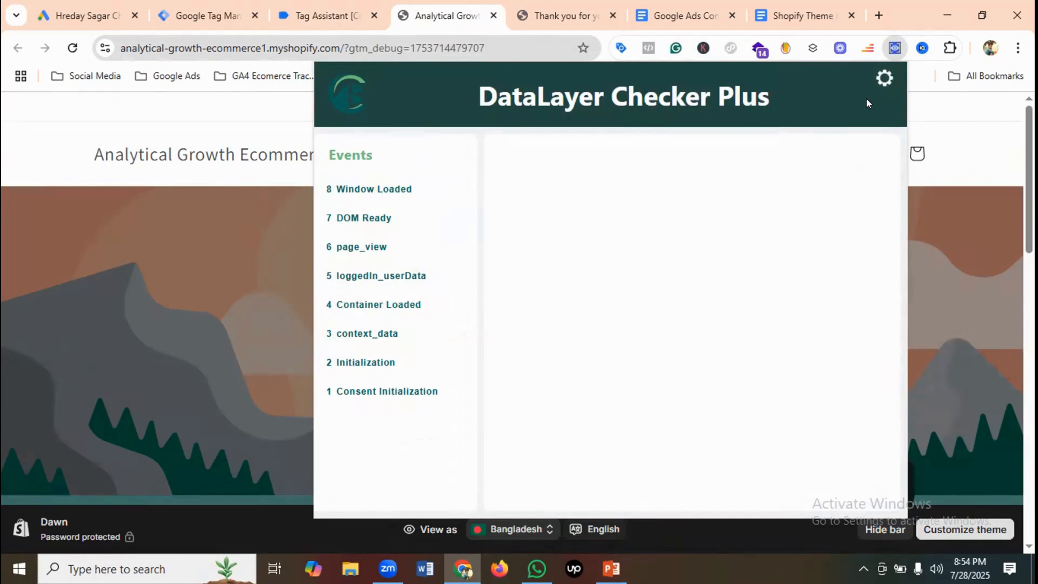
left_click(884, 78)
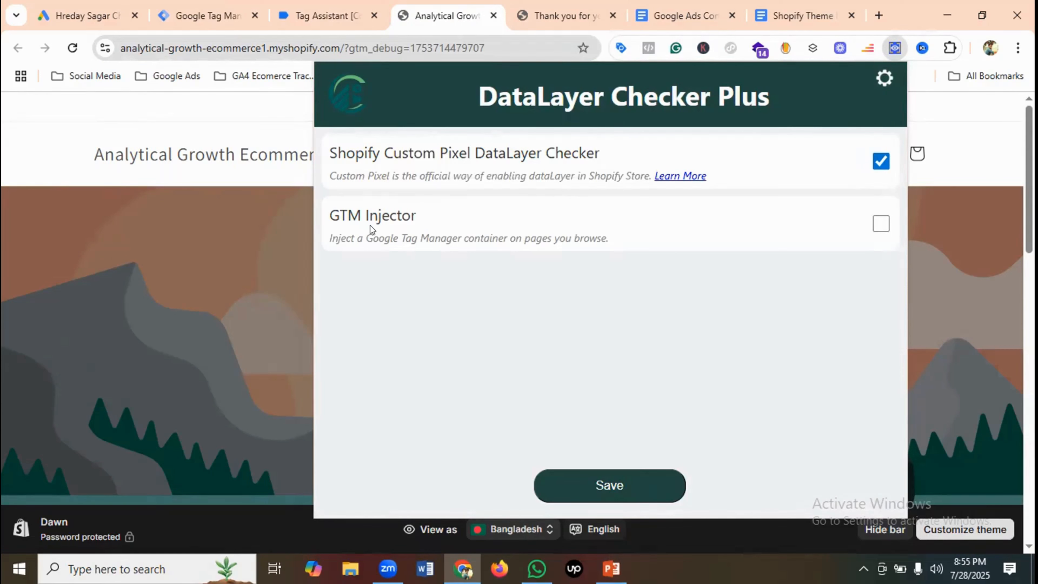
left_click(881, 224)
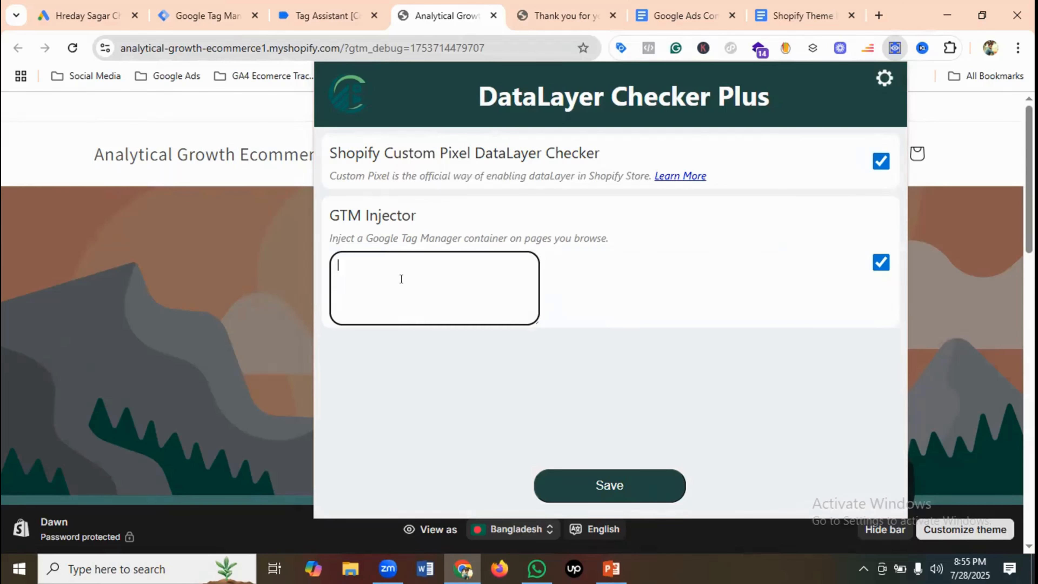
Switch to Google Tag Manager and copy the head installation snippet of container GTM-KW5MQRQV.
left_click(199, 12)
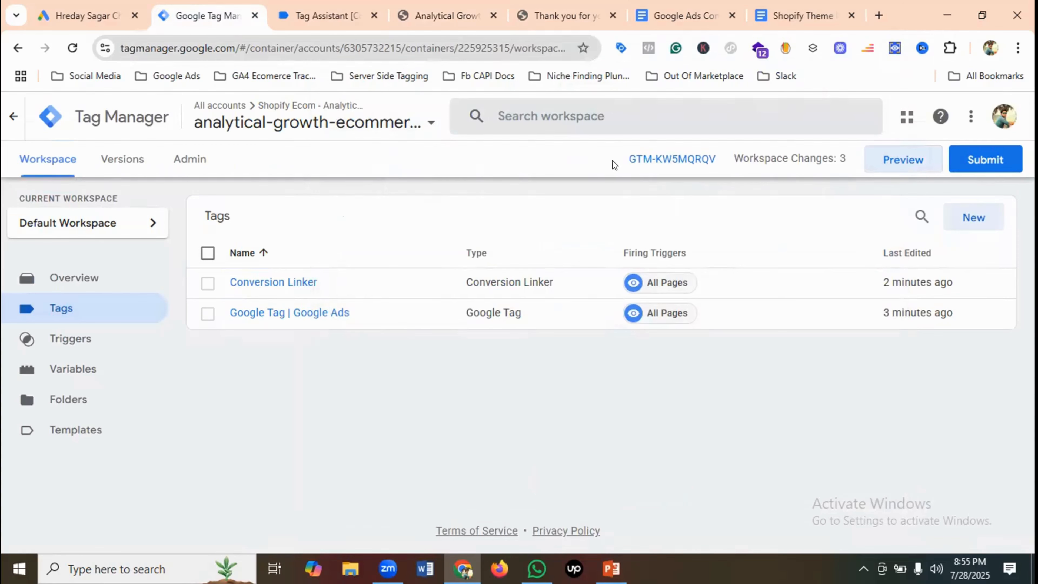
left_click(658, 163)
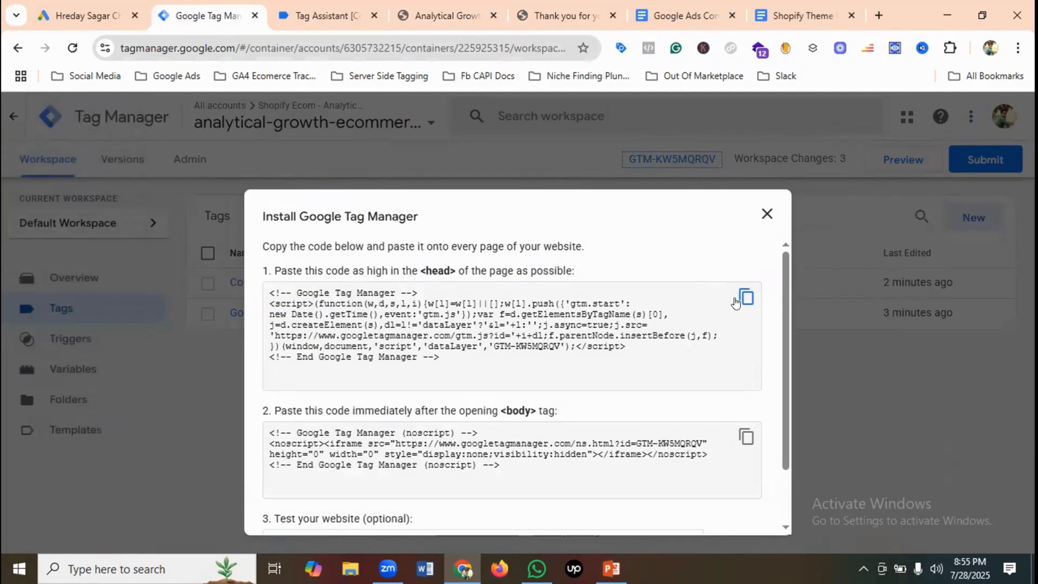
left_click(747, 297)
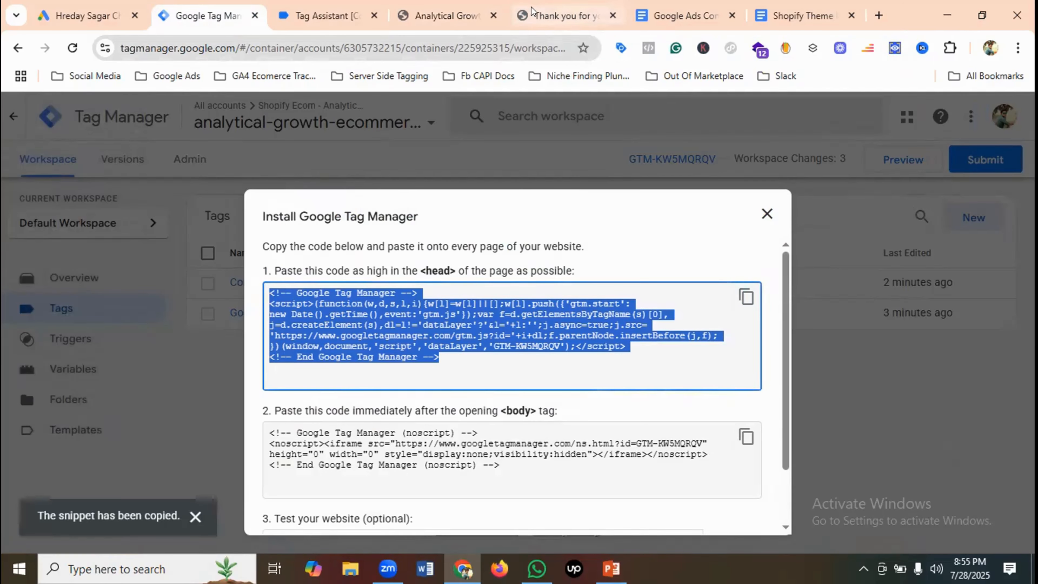
On the storefront page, enable GTM Injector in DataLayer Checker Plus, paste the container's head snippet into it, and save the settings.
left_click(545, 17)
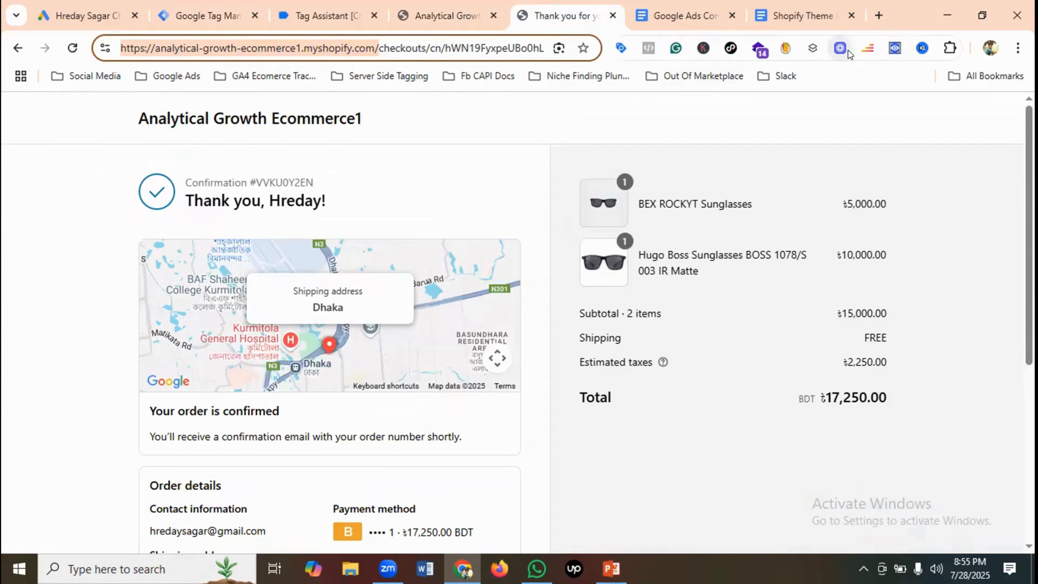
left_click(445, 15)
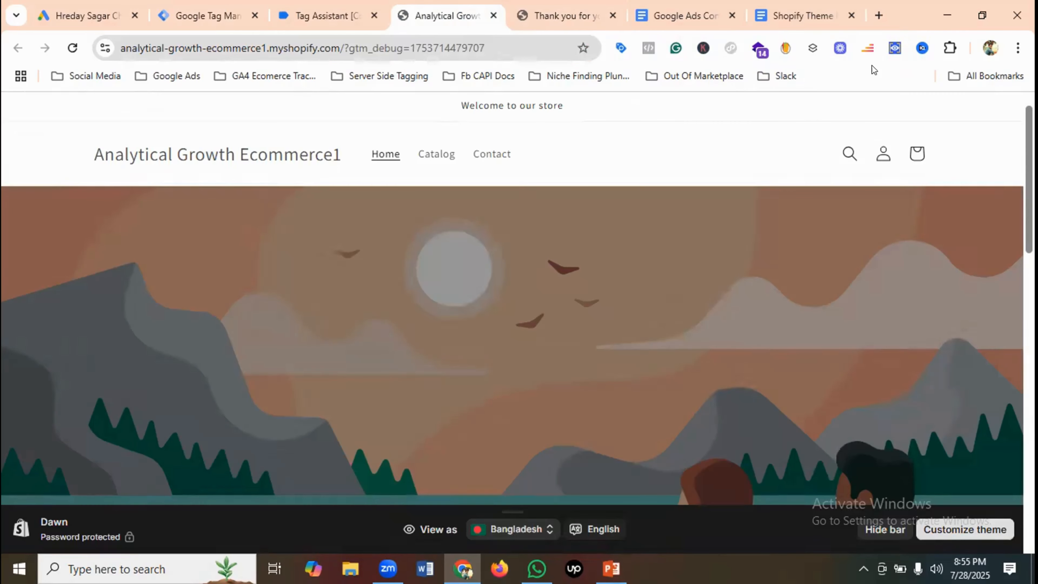
left_click(893, 48)
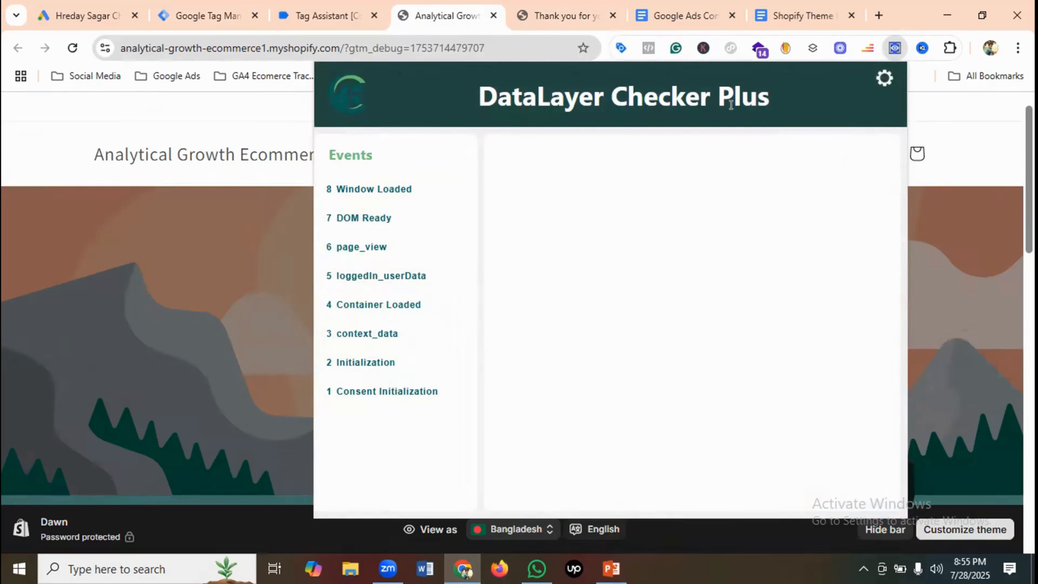
left_click(877, 84)
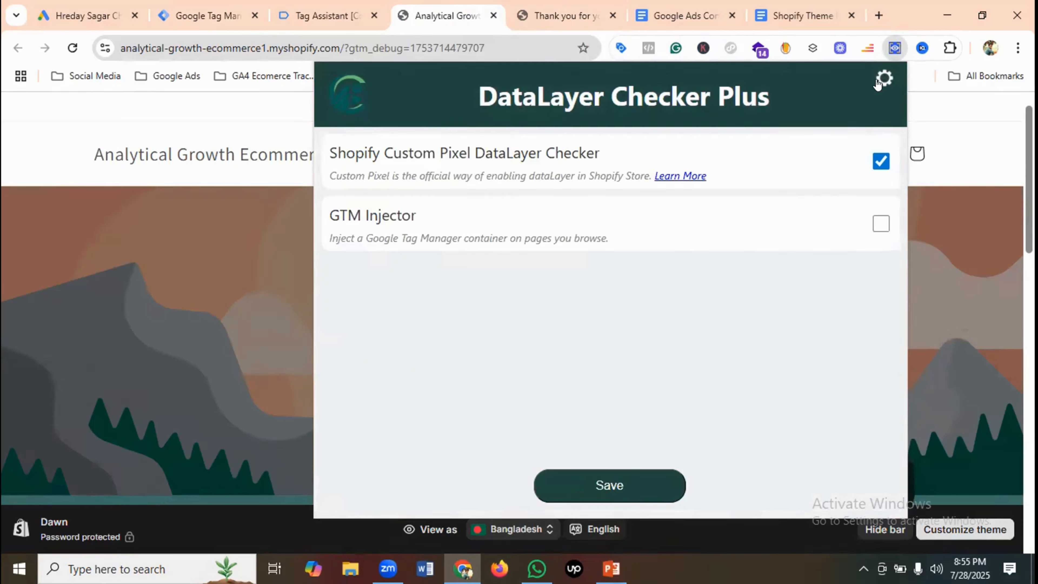
left_click(881, 223)
left_click(388, 286)
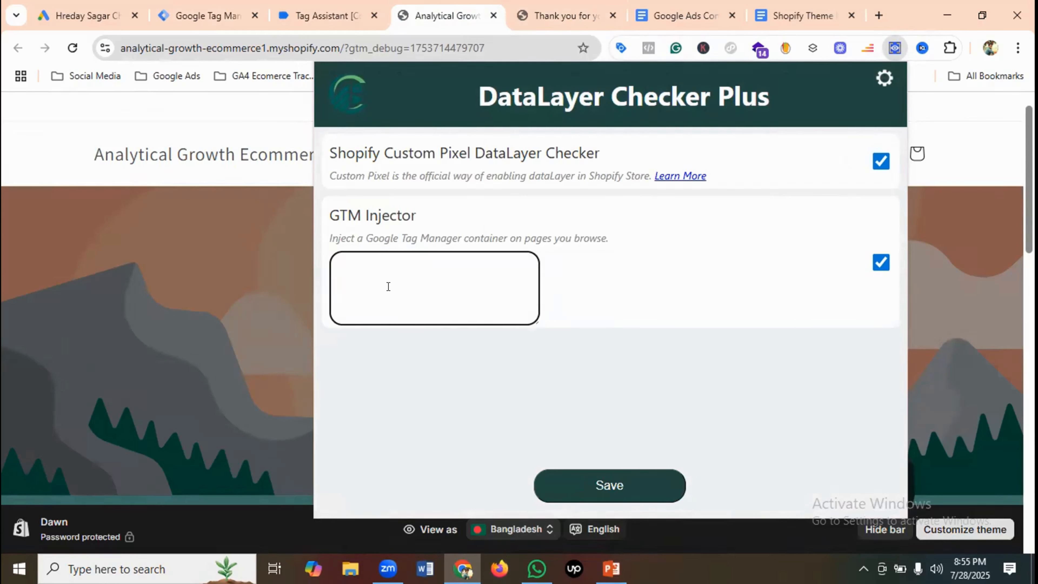
key("ctrl+v")
left_click(593, 486)
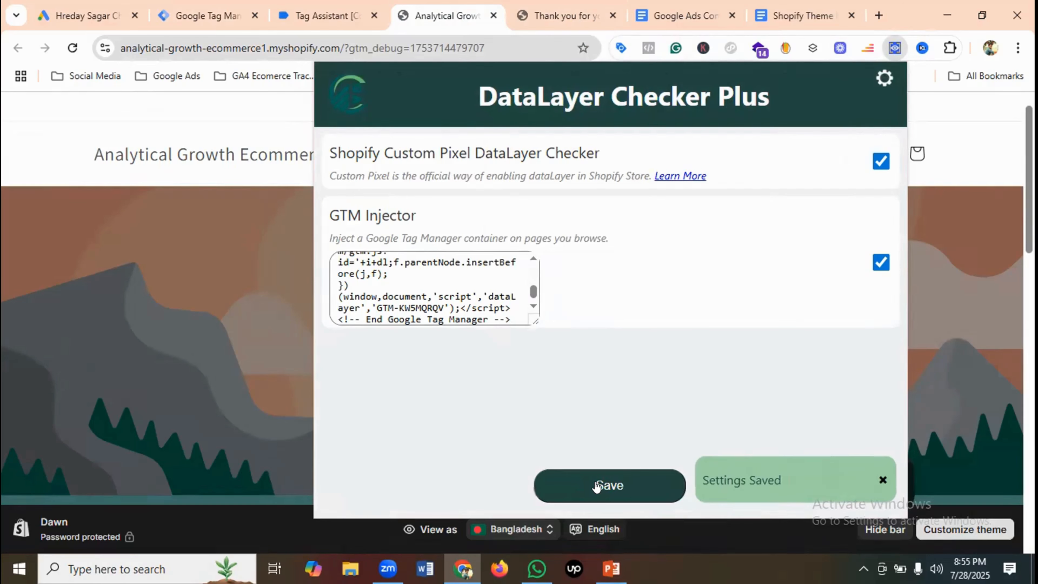
End the existing Tag Assistant session and close its storefront page, then dismiss Tag Manager's installation code dialog.
left_click(44, 116)
left_click(216, 19)
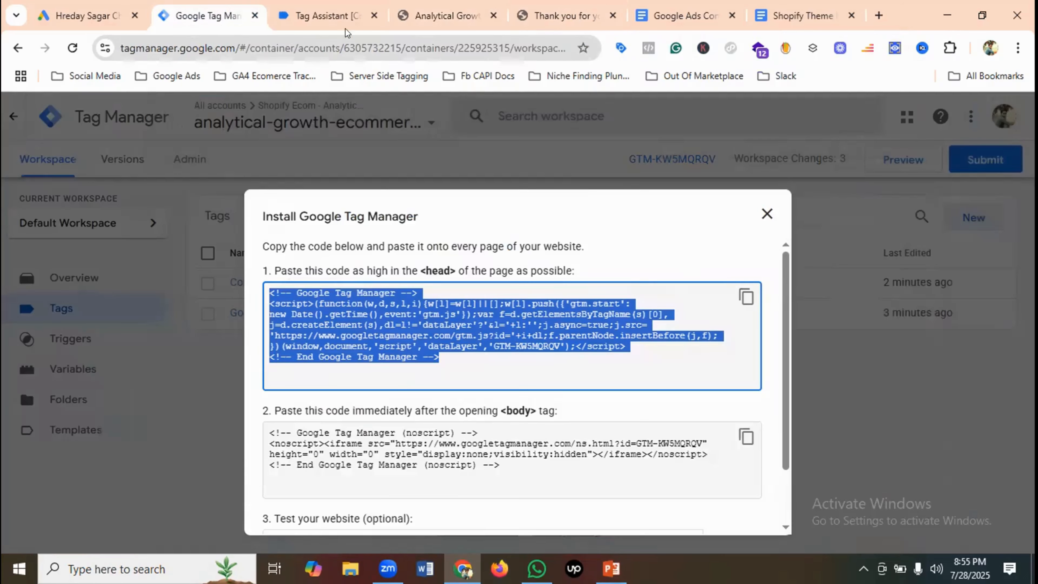
left_click(373, 17)
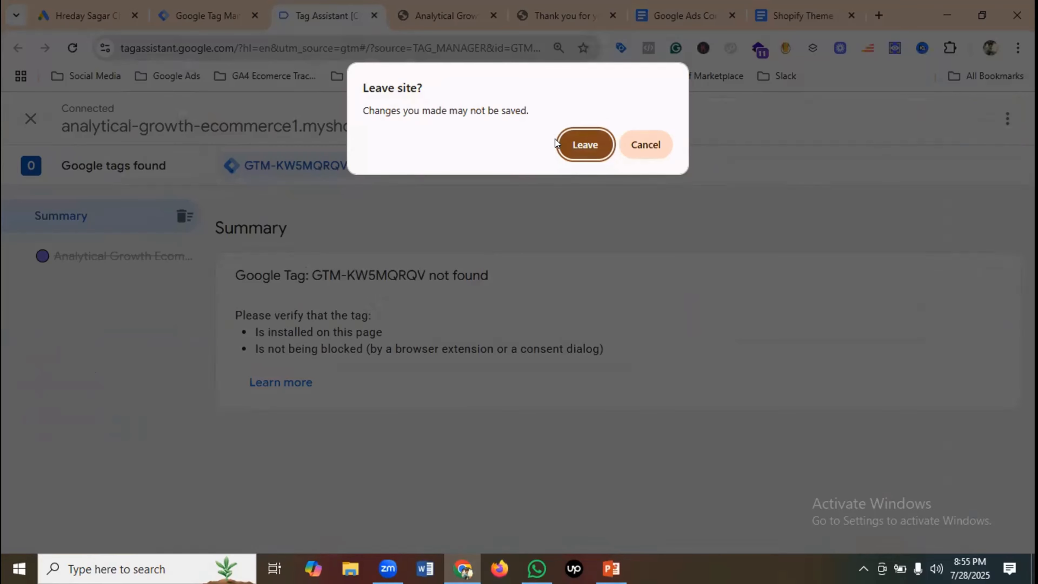
left_click(574, 143)
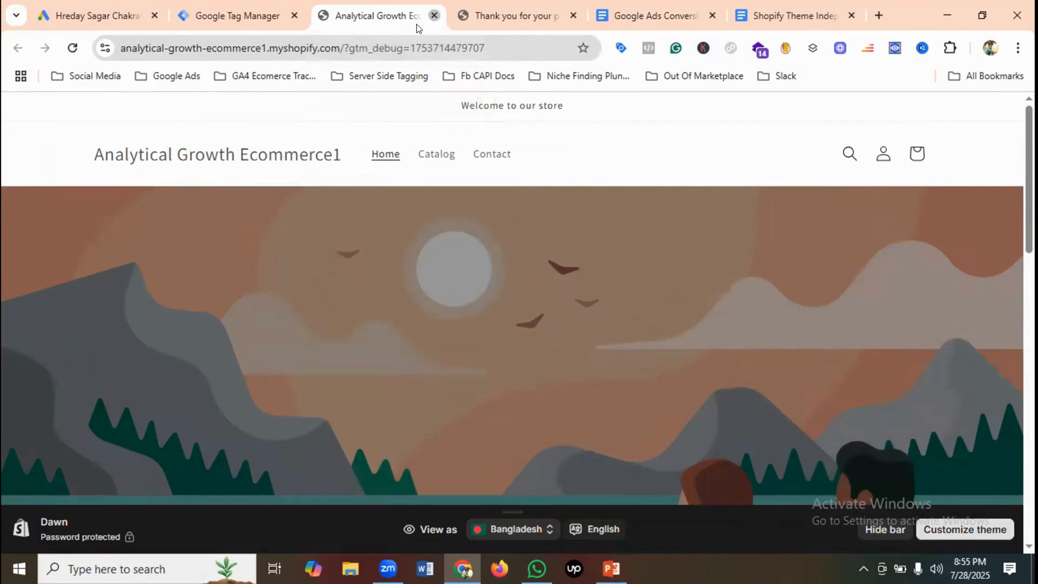
left_click(434, 16)
left_click(243, 15)
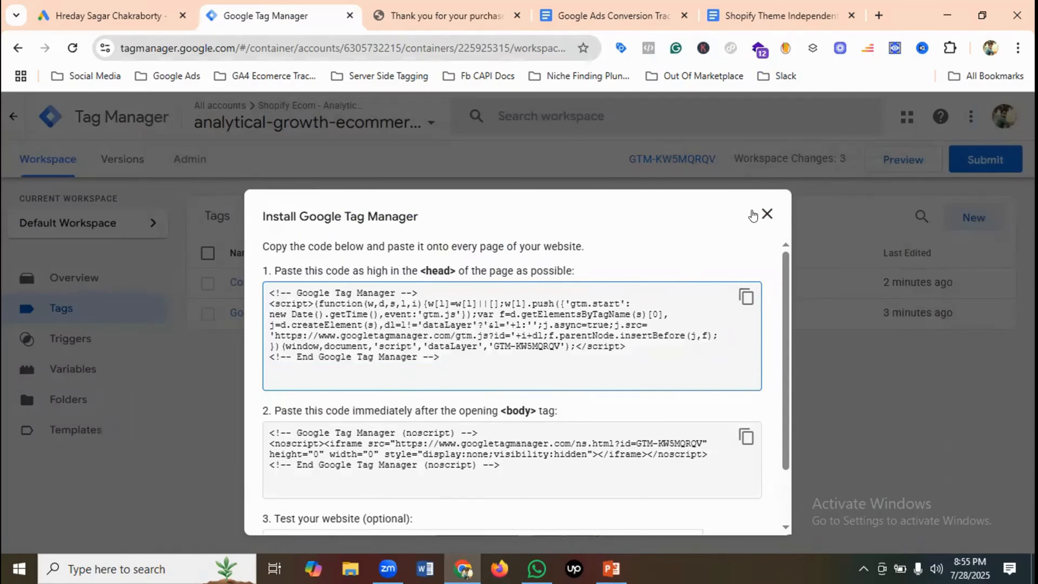
left_click(765, 214)
Restart Preview mode for the container and copy the store's base URL again from the order confirmation page.
left_click(913, 163)
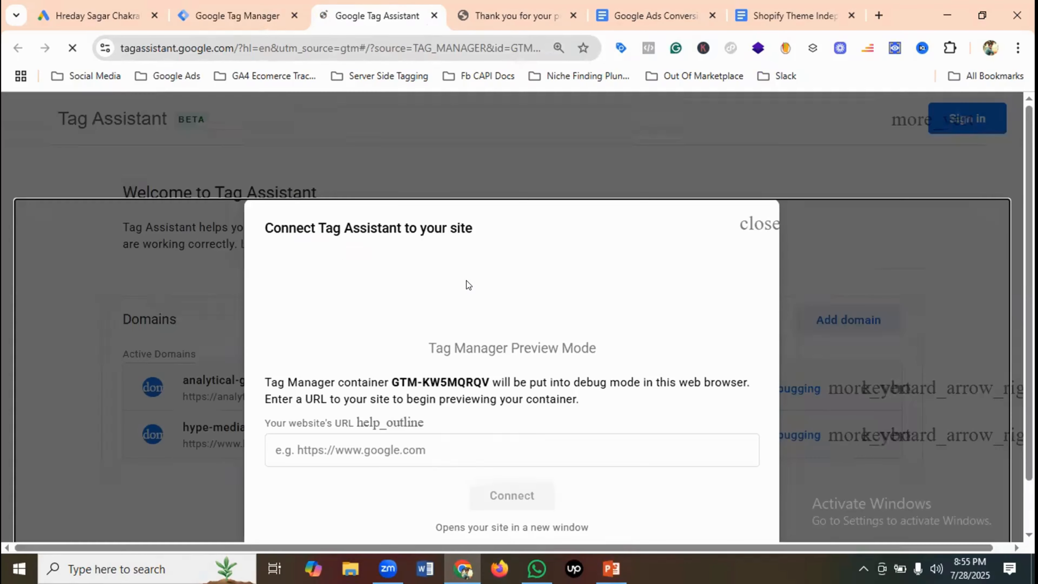
left_click(506, 12)
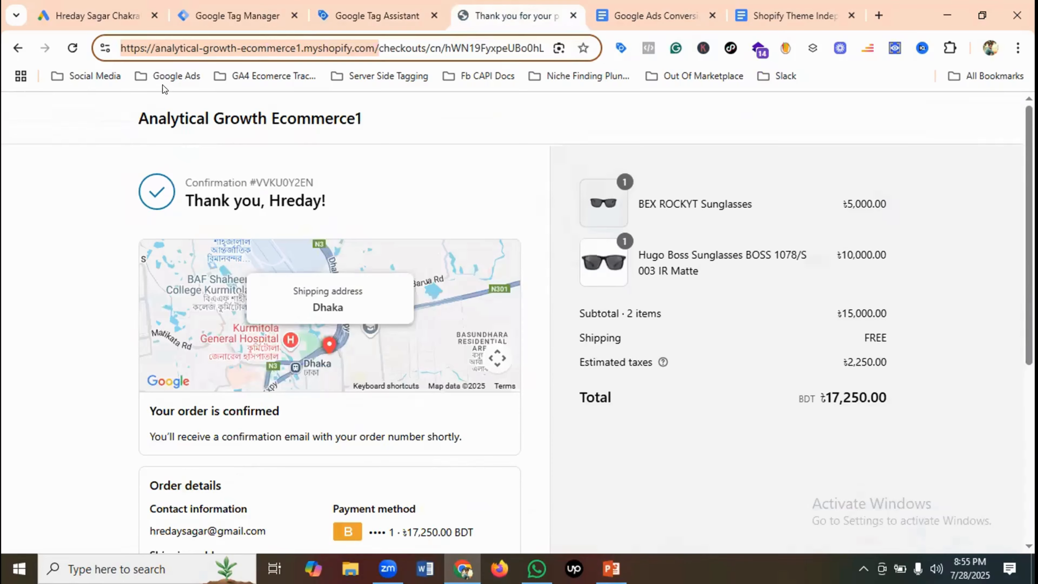
right_click(208, 39)
left_click(255, 183)
Connect Tag Assistant to the pasted store URL and review which tags fired in the container's output.
left_click(377, 15)
left_click(384, 449)
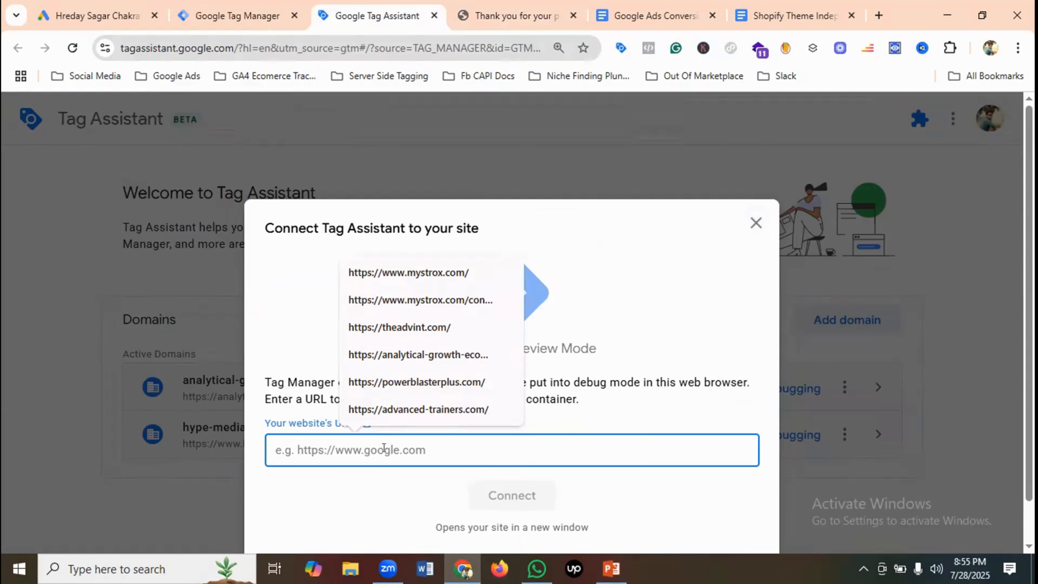
key("ctrl+v")
left_click(511, 495)
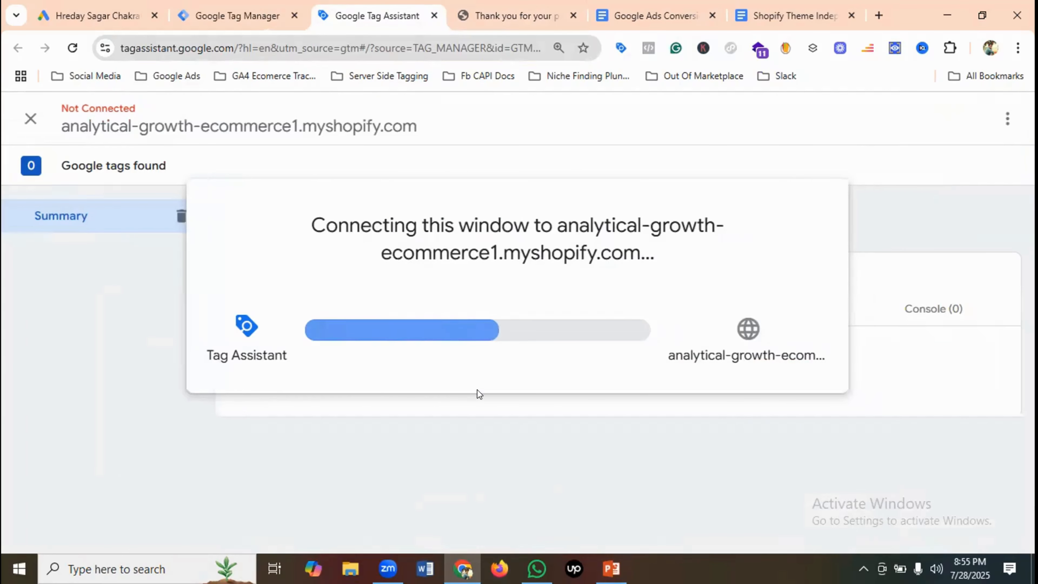
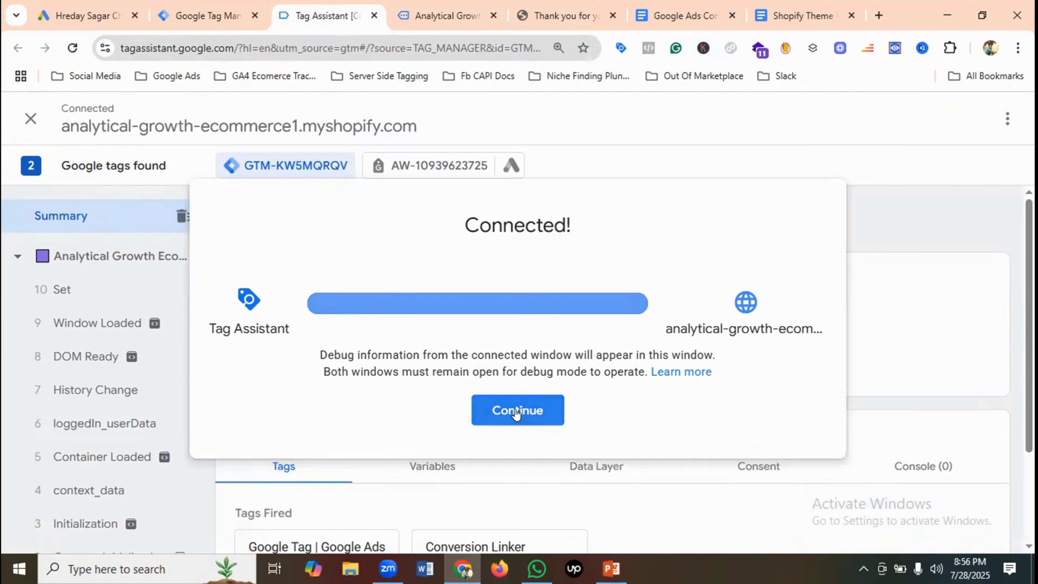
left_click(517, 410)
scroll(433, 312, "down", 2)
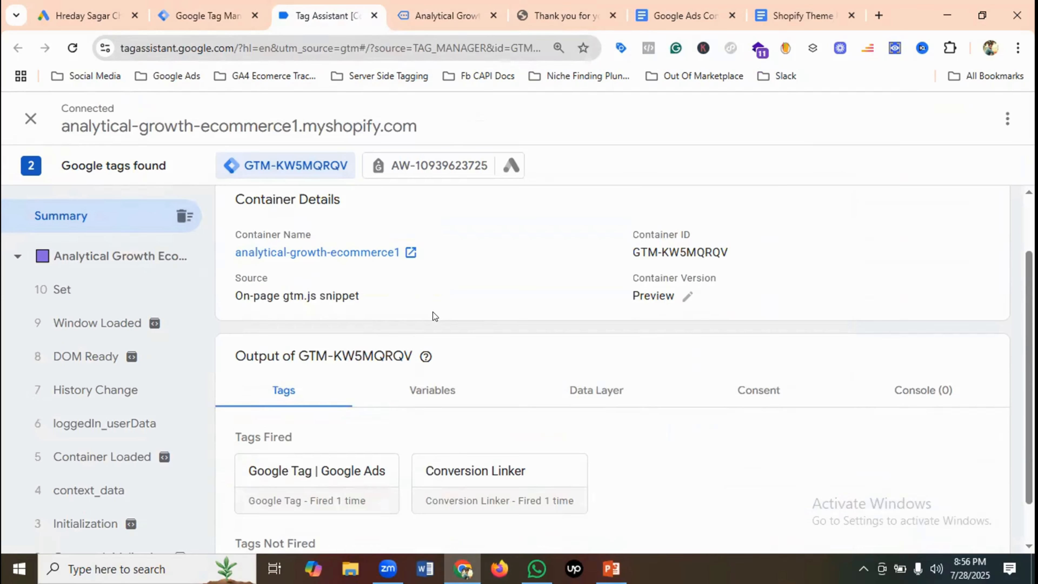
On the connected storefront, add the Hugo Boss Sunglasses BOSS 1078/S 003 IR Matte to the cart and proceed to checkout.
left_click(447, 15)
scroll(507, 246, "down", 5)
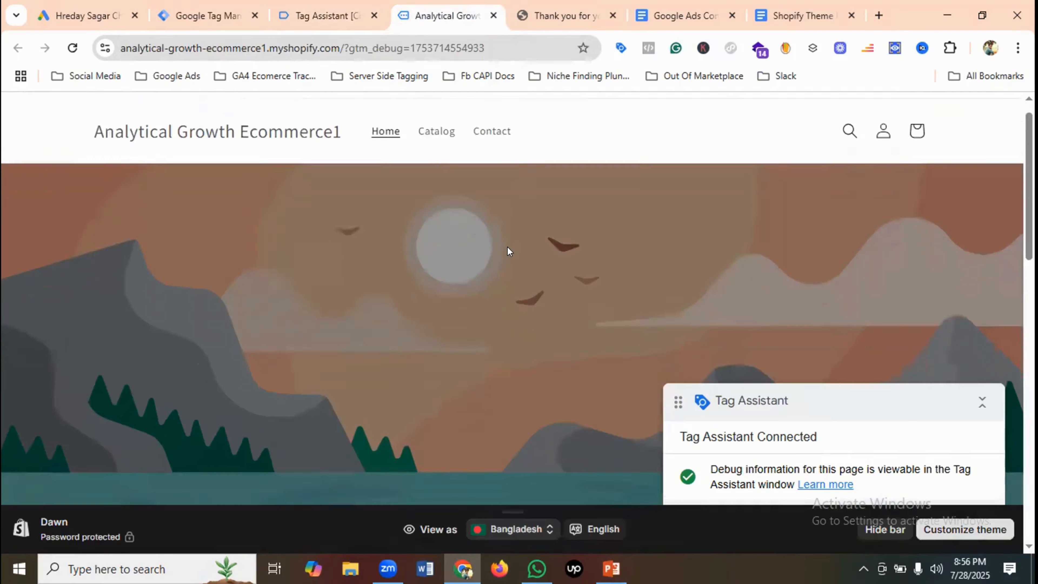
scroll(507, 247, "down", 4)
left_click(432, 189)
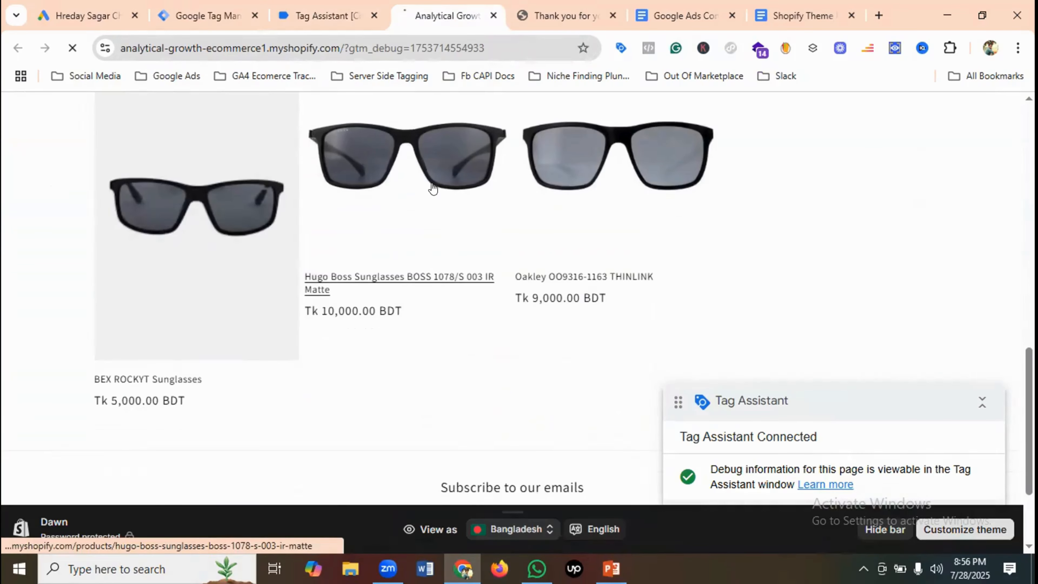
scroll(838, 286, "down", 2)
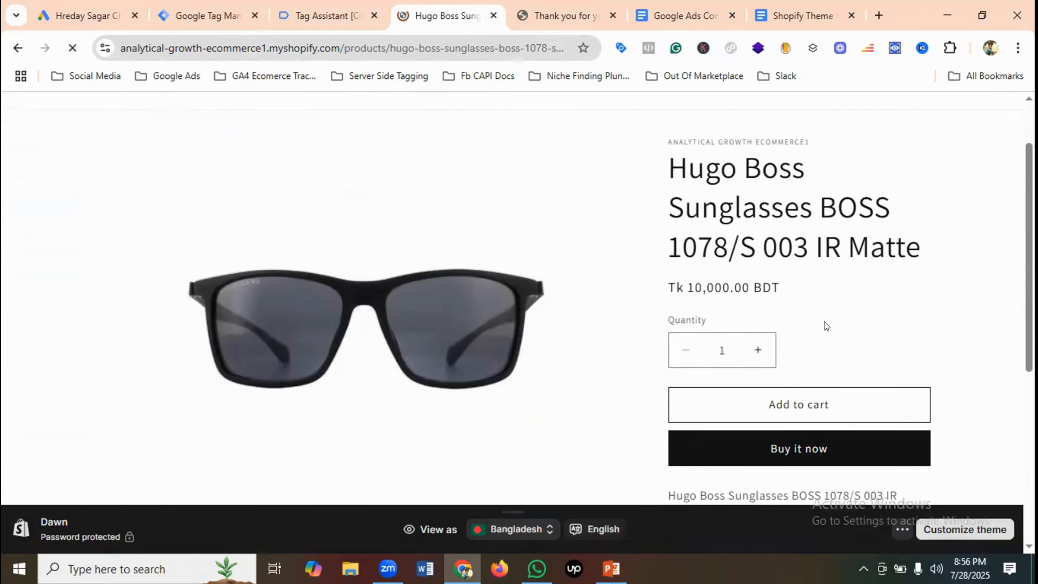
left_click(789, 402)
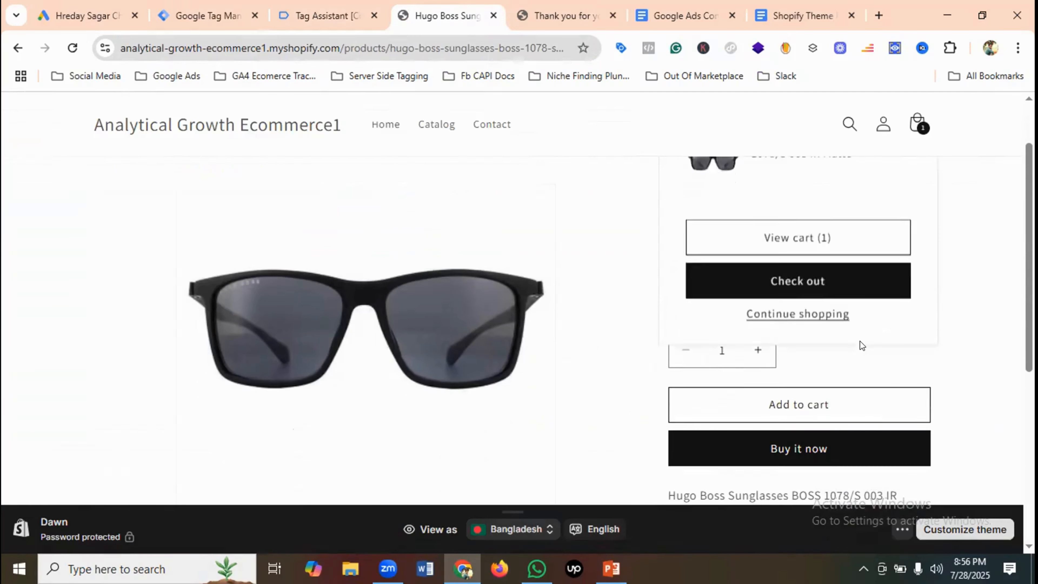
left_click(810, 360)
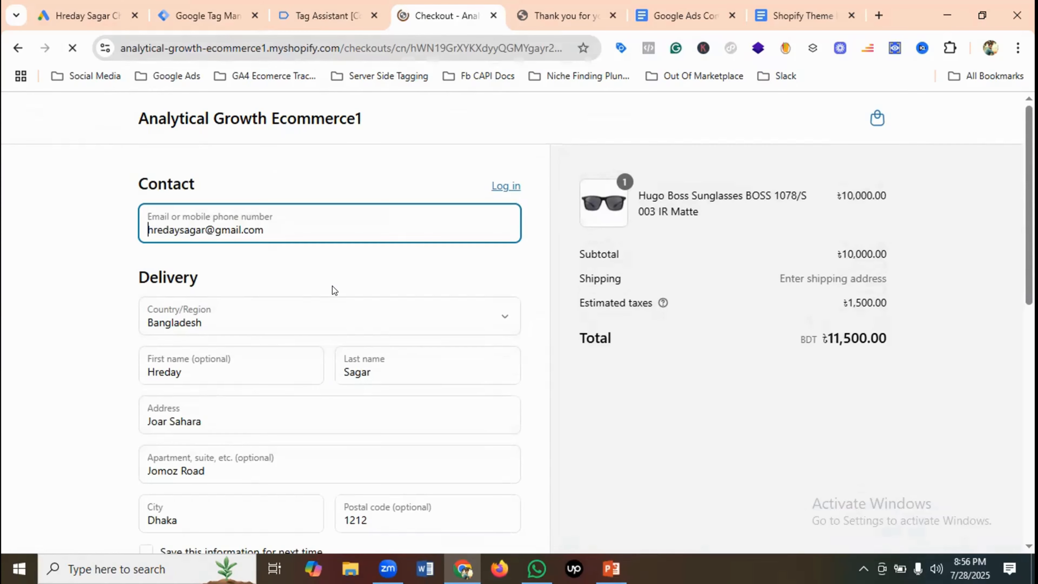
scroll(313, 285, "down", 2)
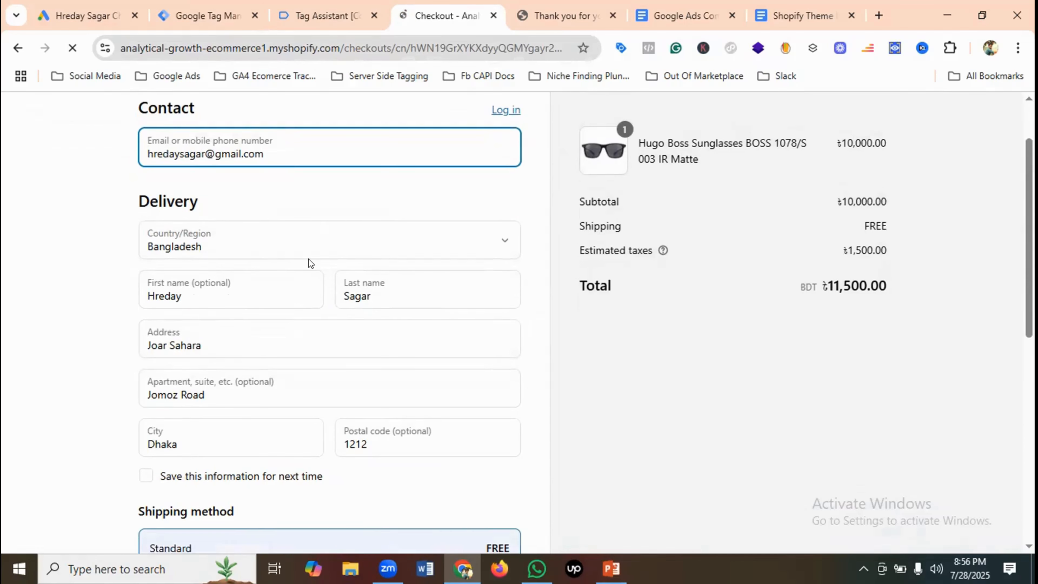
Fill in the test card's number, expiration date and security code at checkout, and pay for the order.
scroll(305, 258, "down", 9)
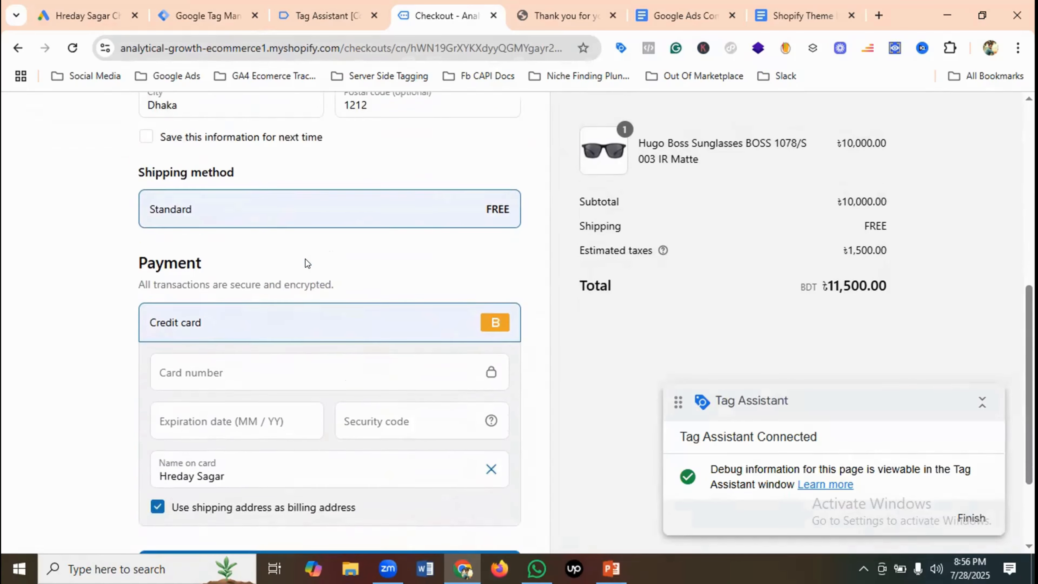
scroll(305, 259, "down", 1)
left_click(240, 329)
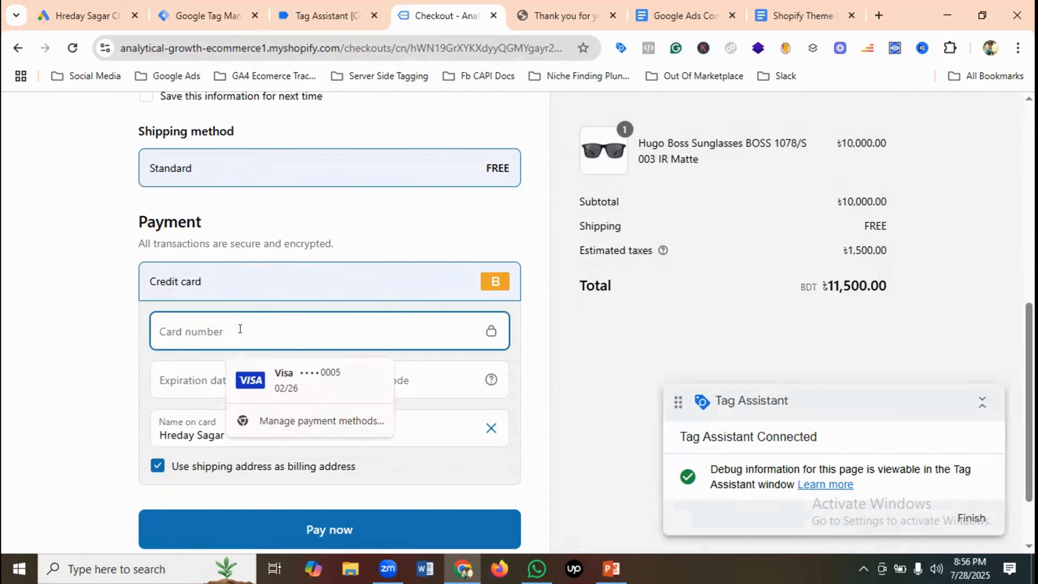
type("1")
left_click(193, 375)
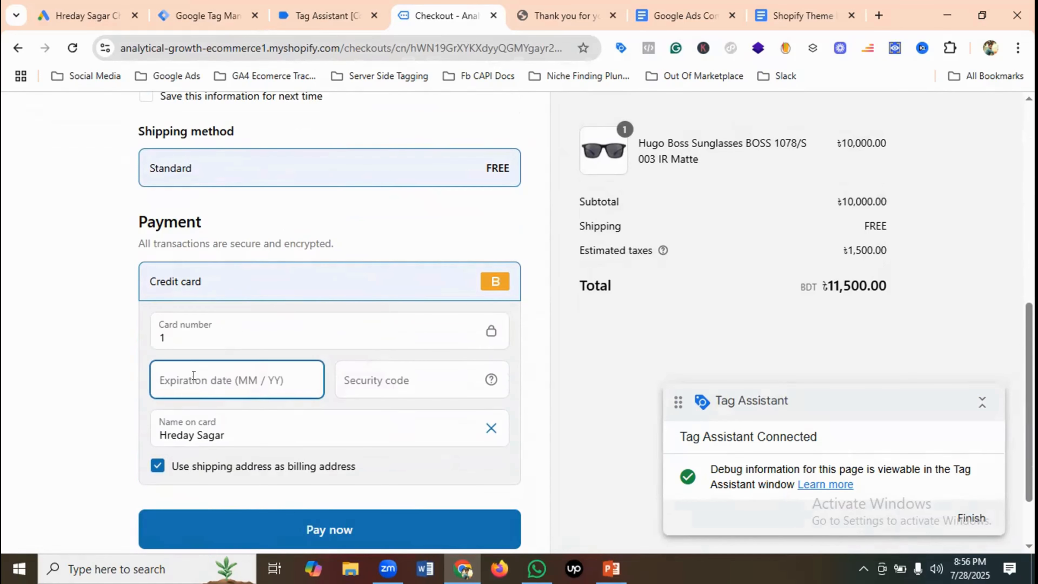
type("02 / 26")
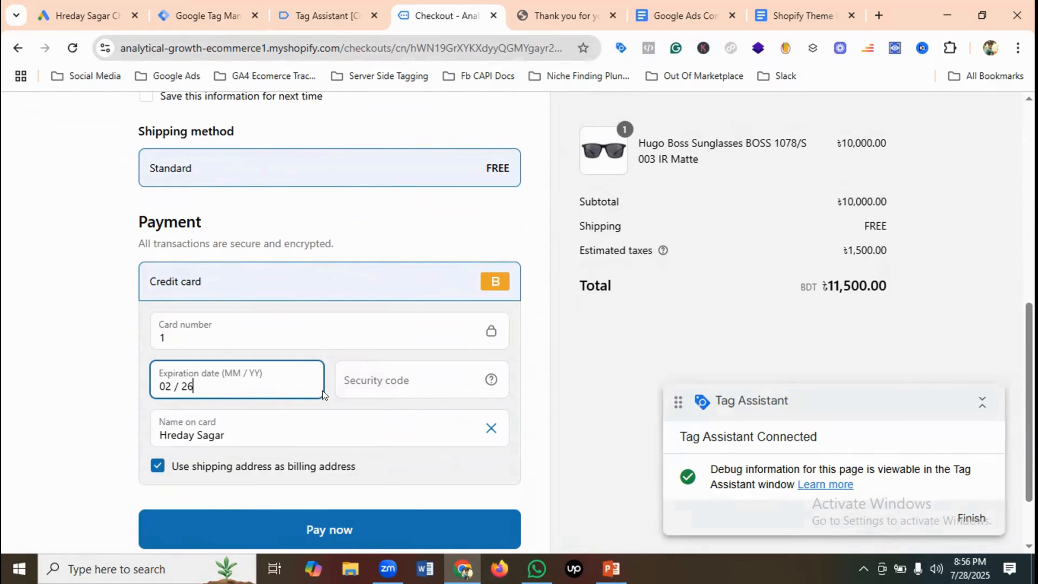
left_click(370, 391)
type("121")
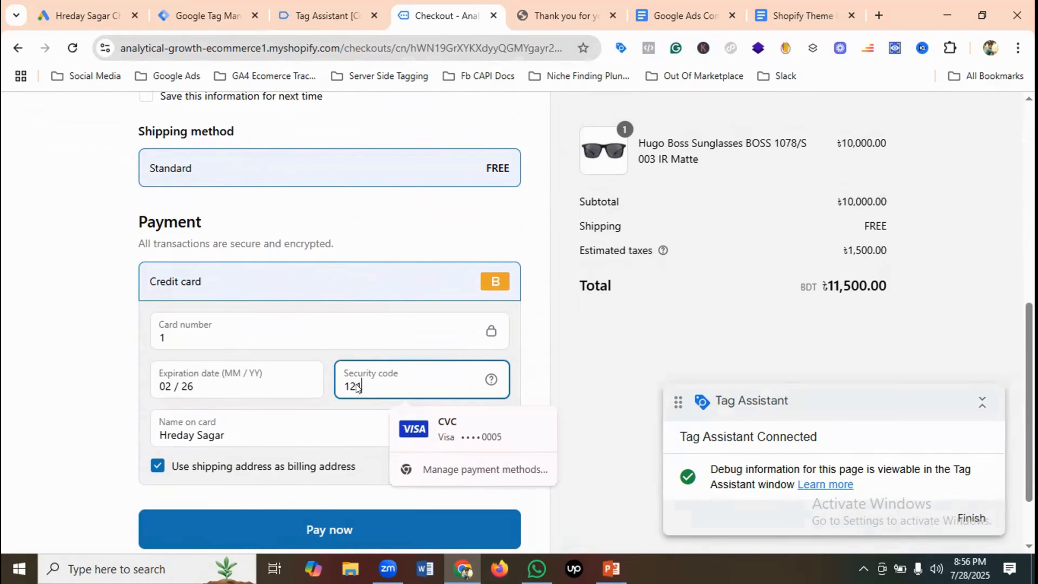
scroll(356, 385, "down", 2)
left_click(310, 446)
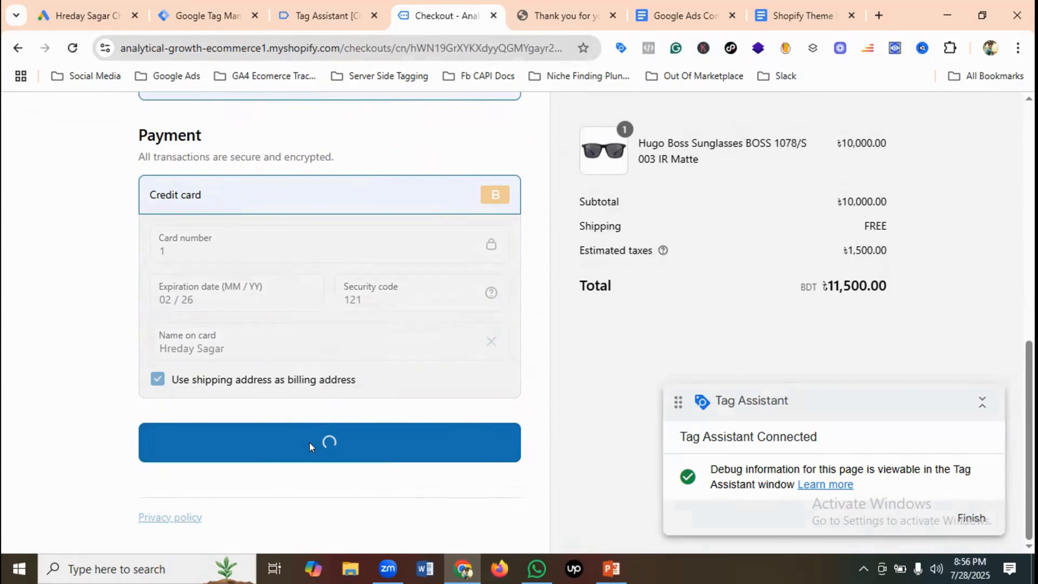
In Tag Assistant, open the purchase event's data layer and examine its ecommerce values.
left_click(316, 17)
left_click(92, 288)
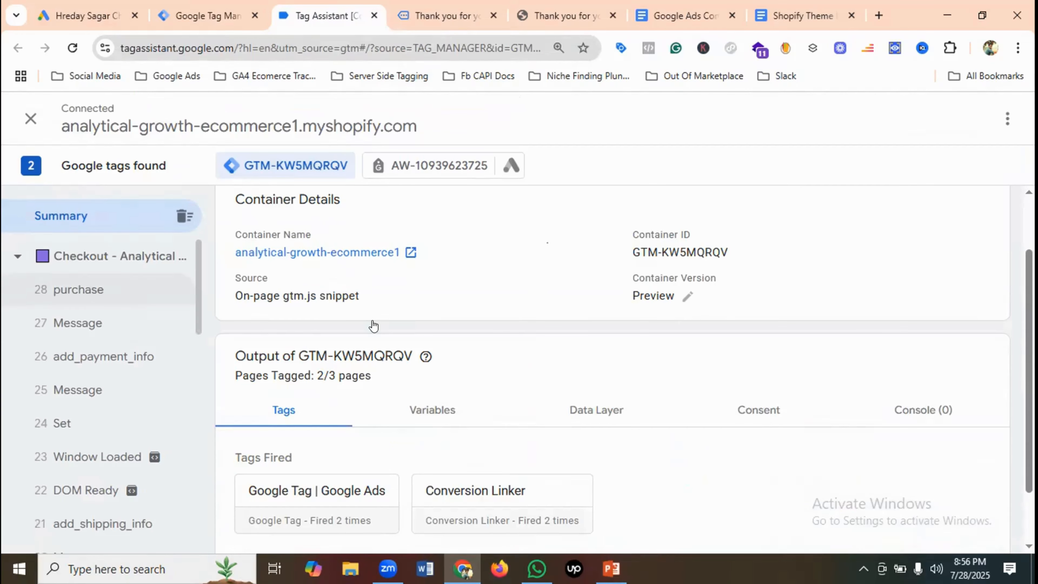
left_click(586, 392)
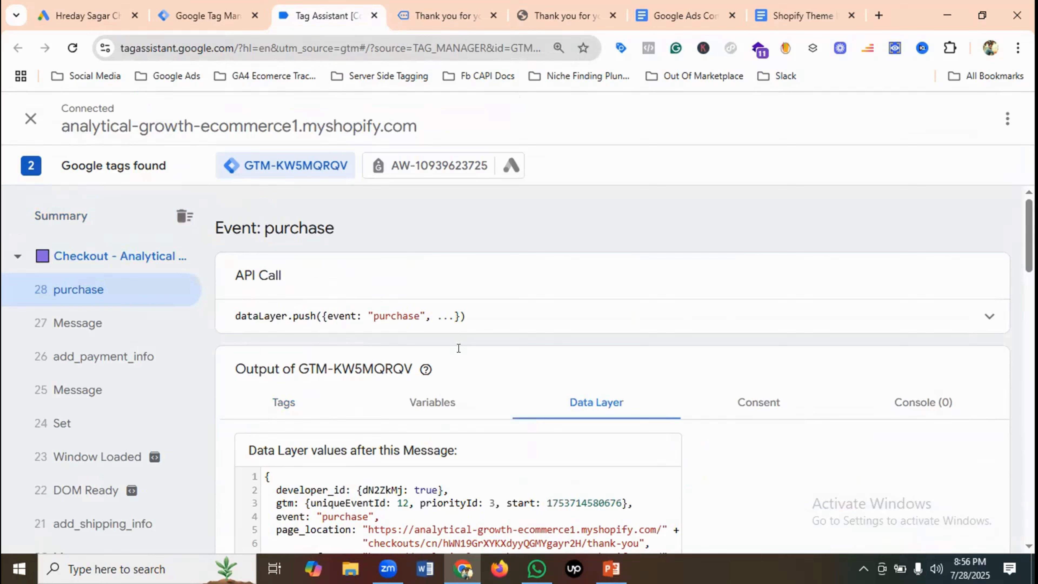
scroll(459, 348, "down", 3)
scroll(459, 347, "down", 3)
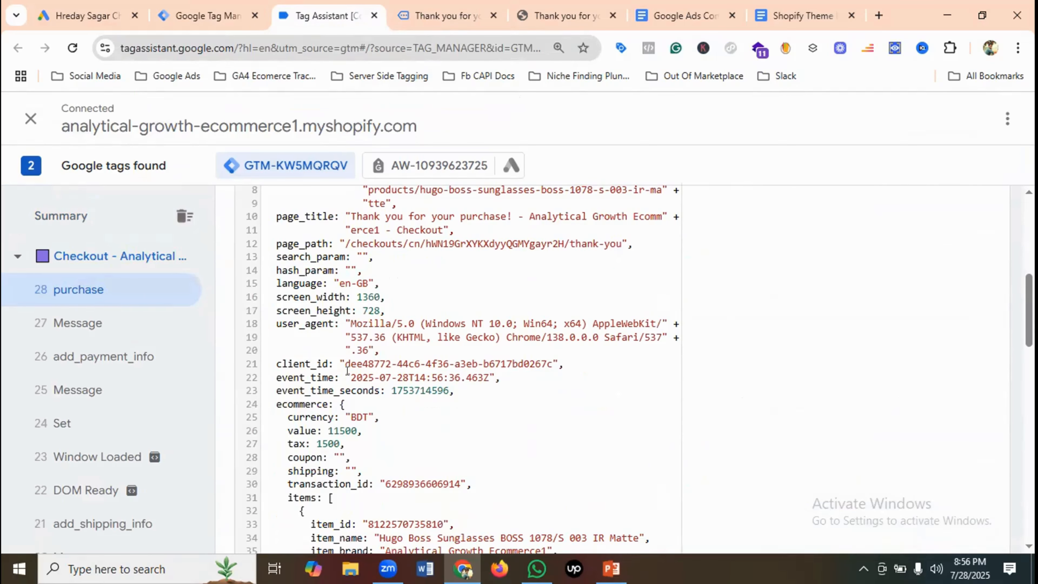
scroll(347, 370, "down", 2)
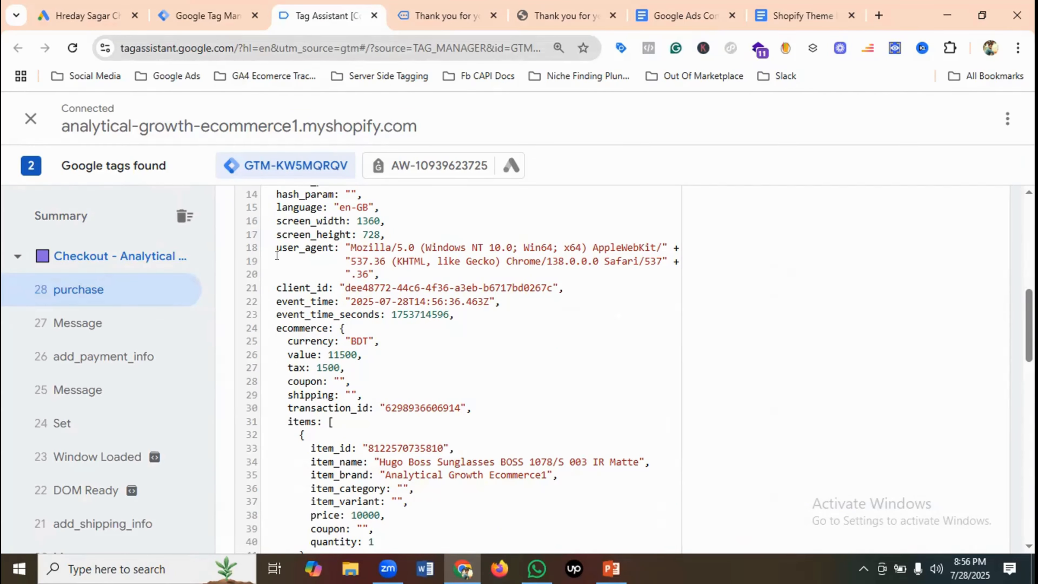
In Tag Manager, create a new user-defined variable named "Google Ads Purchase Currency".
left_click(199, 12)
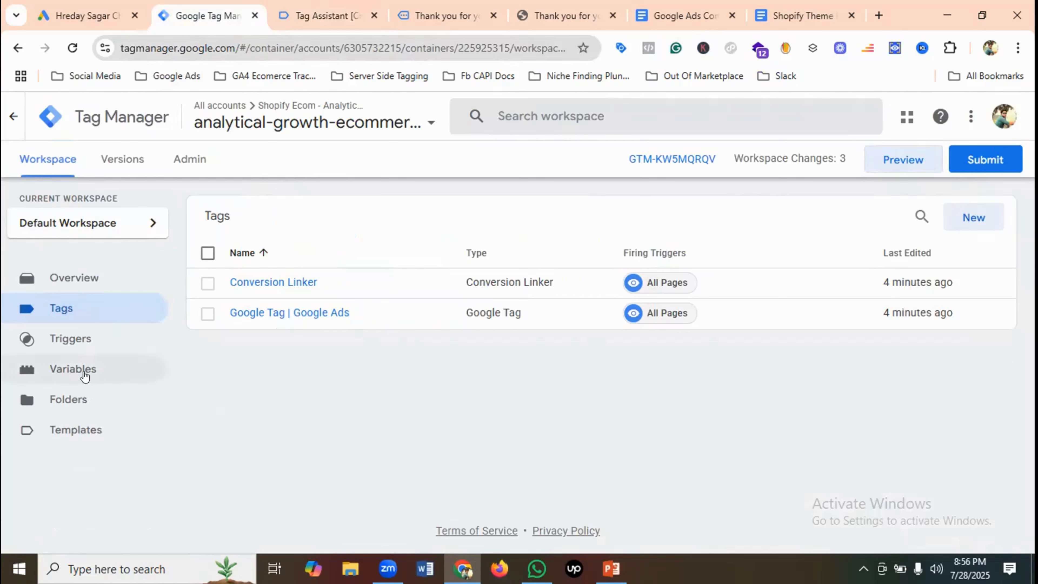
left_click(74, 368)
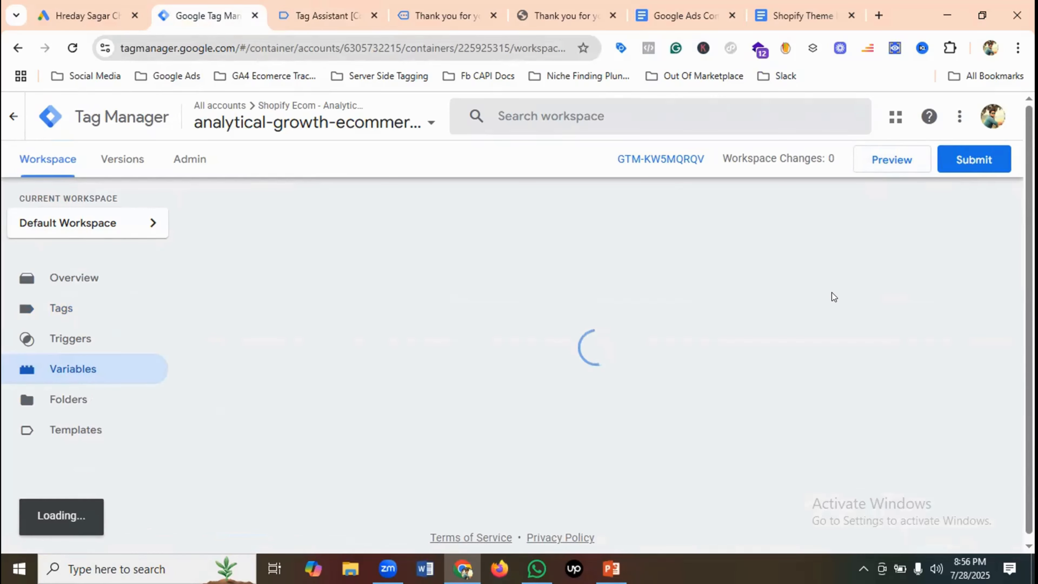
scroll(833, 287, "down", 1)
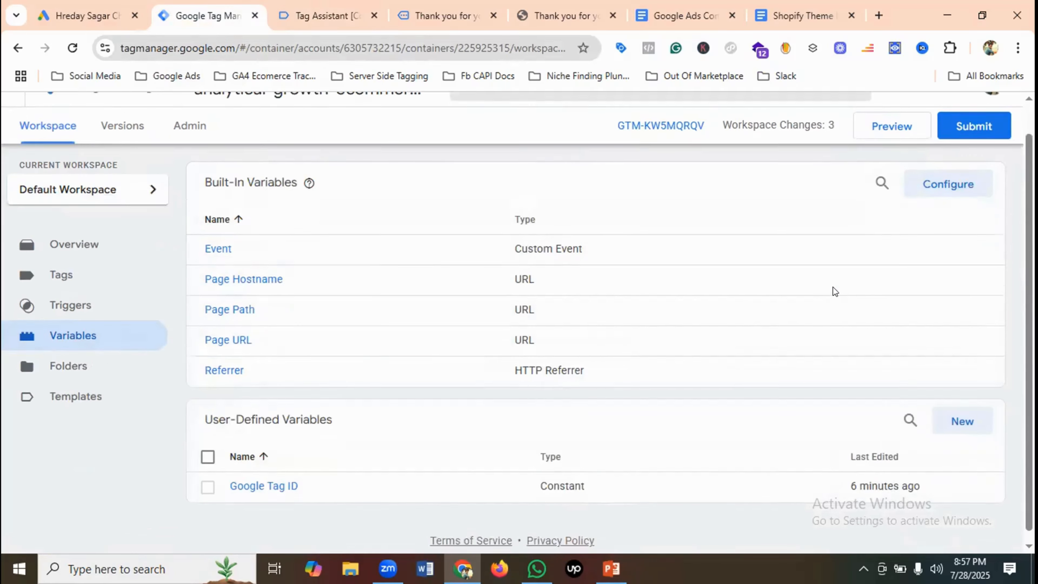
left_click(940, 407)
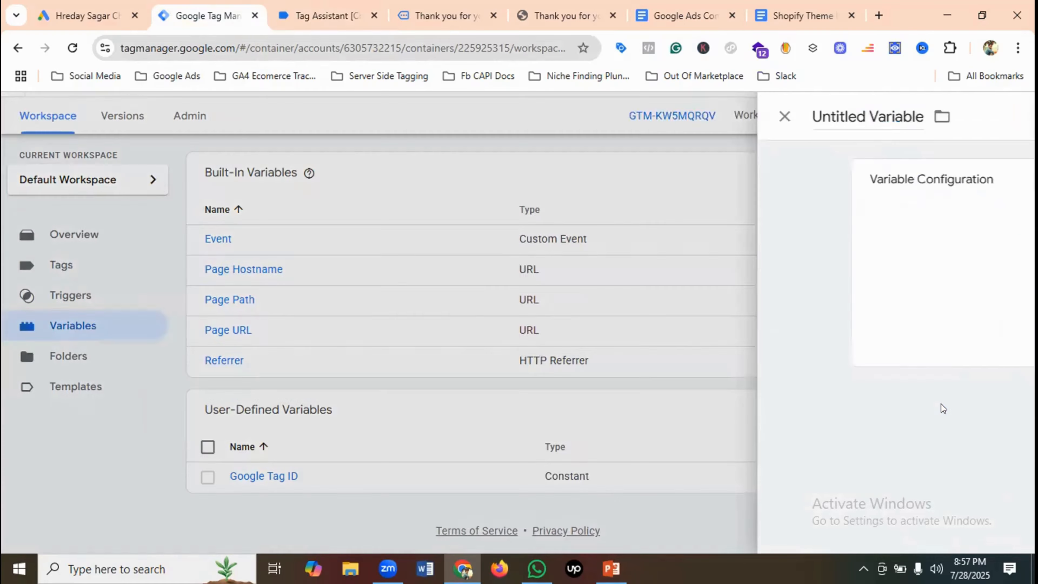
left_click(266, 114)
triple_click(266, 111)
key("BackSpace")
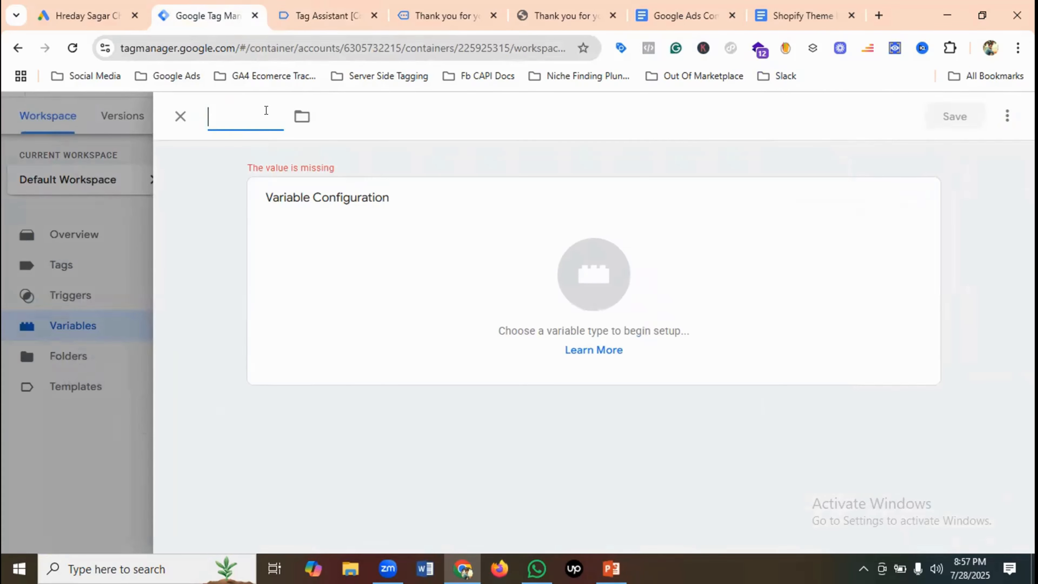
type("Google")
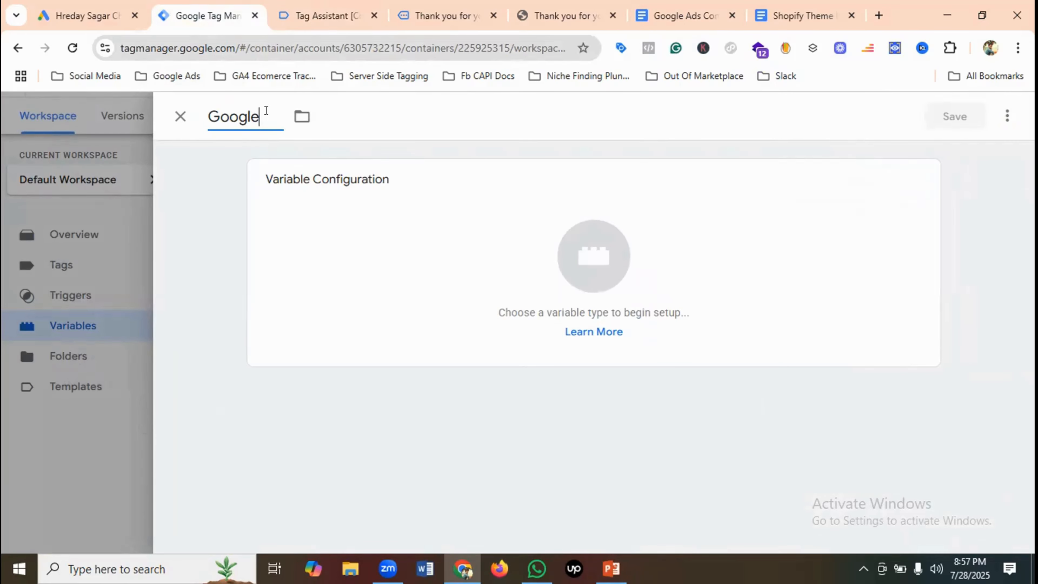
type(" Ads Purchas")
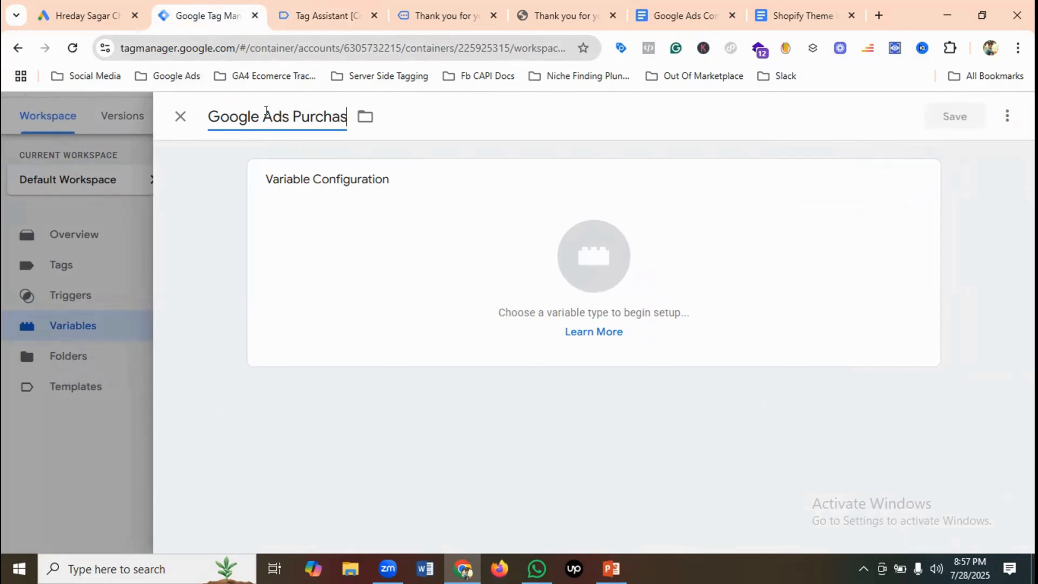
type("e Currency")
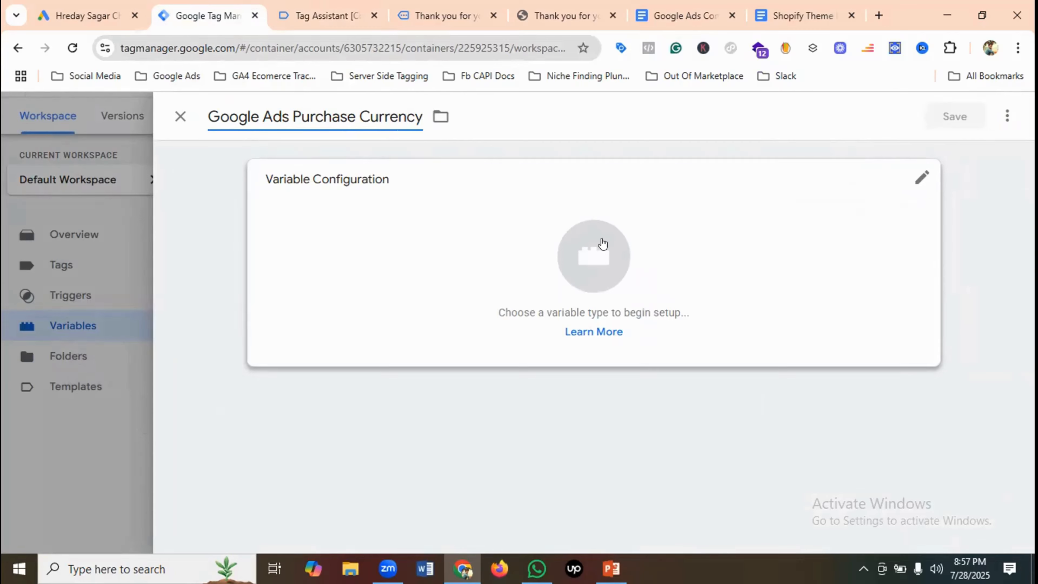
Set the new variable's type to Data Layer Variable.
left_click(604, 251)
scroll(699, 277, "down", 4)
scroll(699, 276, "down", 2)
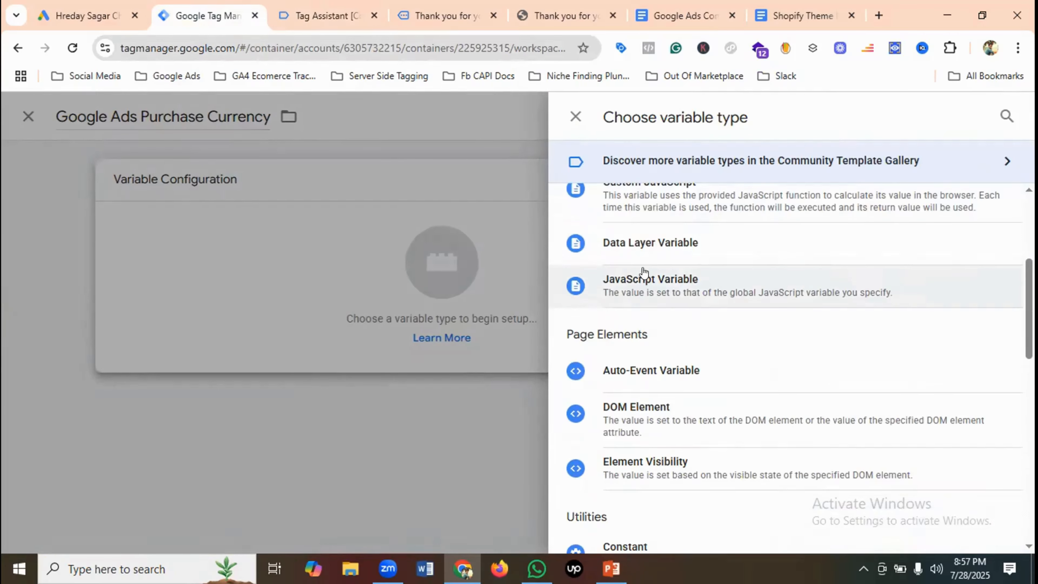
left_click(648, 244)
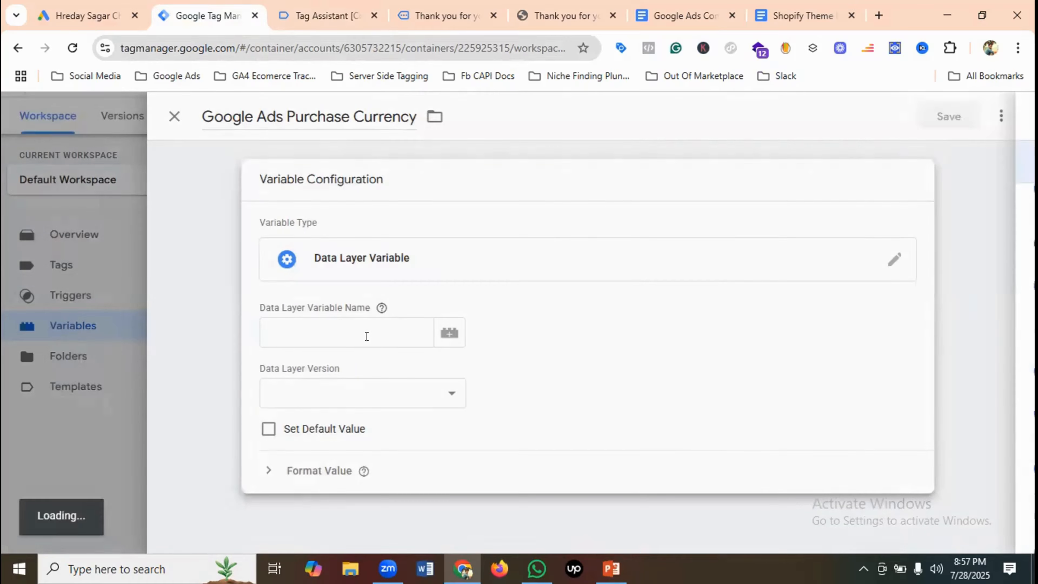
Copy the "ecommerce" key from the purchase event in Tag Assistant and paste it as the data layer variable name.
left_click(317, 8)
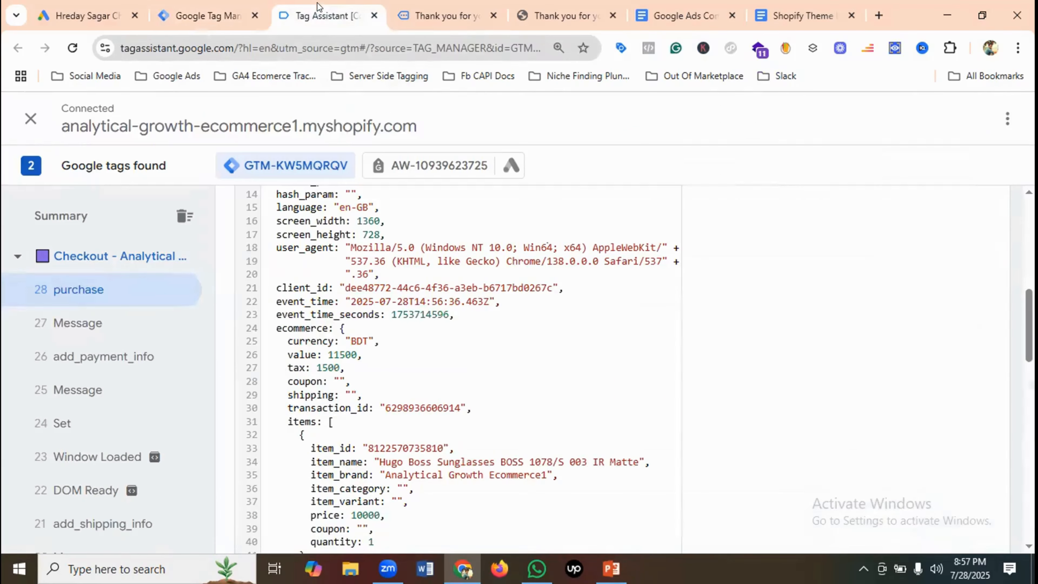
double_click(304, 327)
right_click(305, 329)
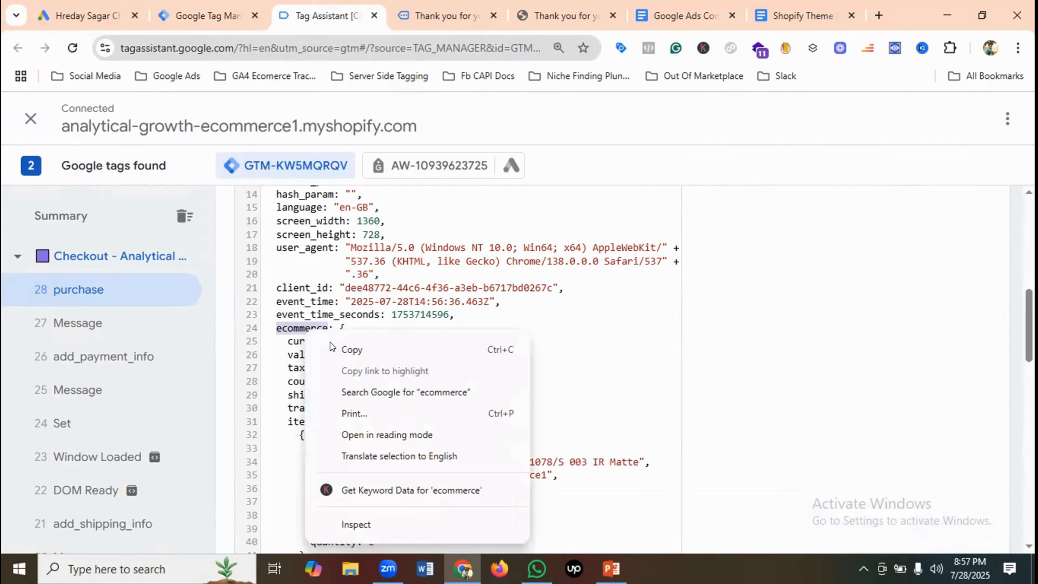
left_click(351, 348)
left_click(211, 17)
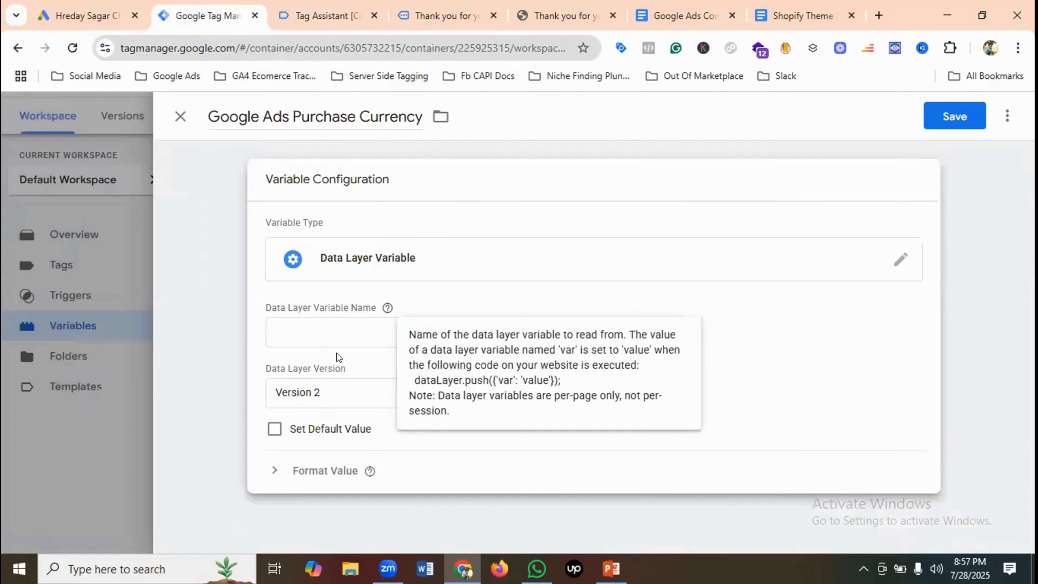
left_click(326, 334)
key("ctrl+v")
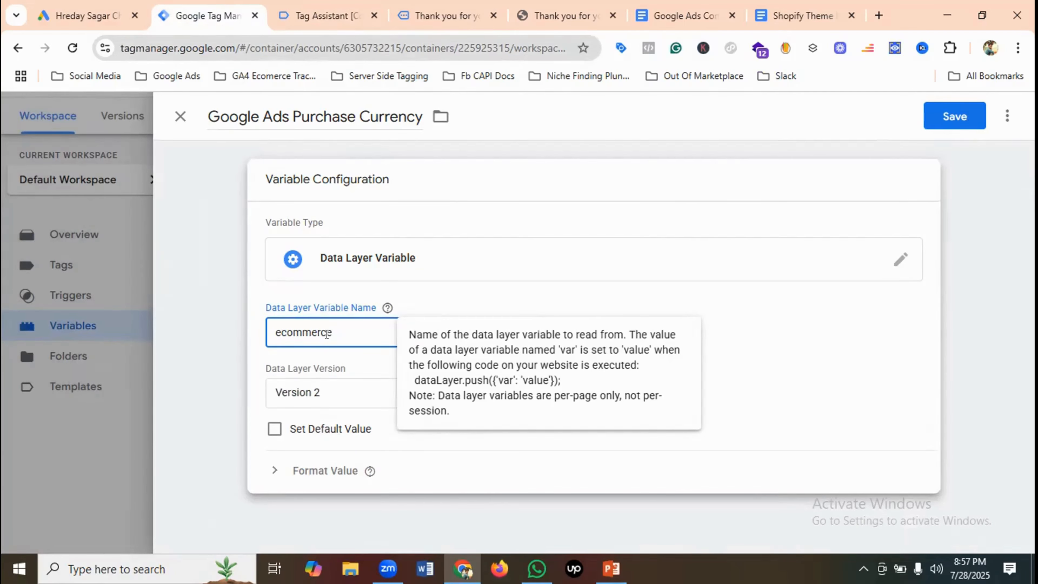
Complete the data layer variable name as "ecommerce.currency" using the key copied from the purchase event, and save the variable.
left_click(311, 16)
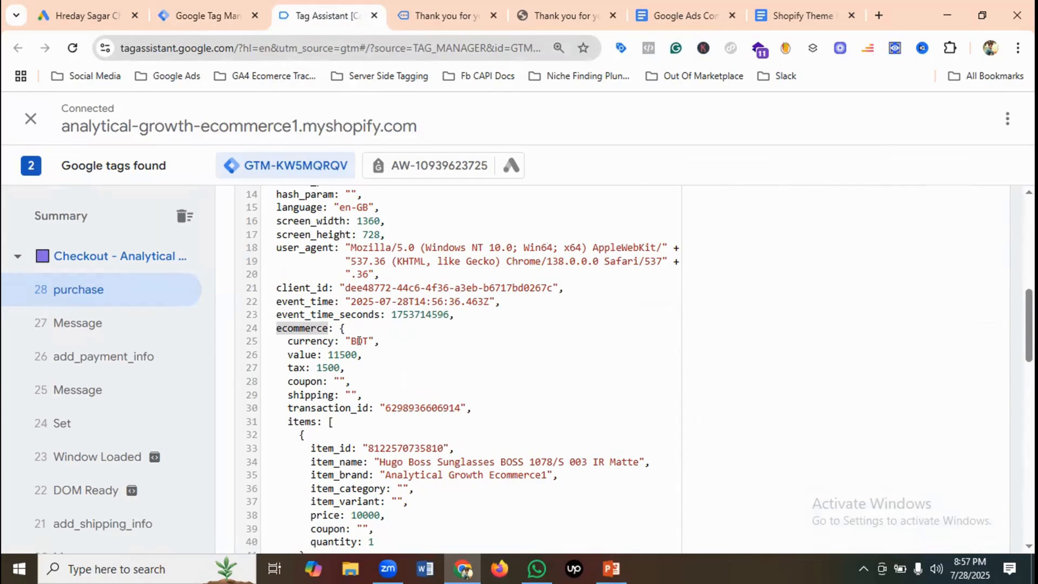
right_click(301, 336)
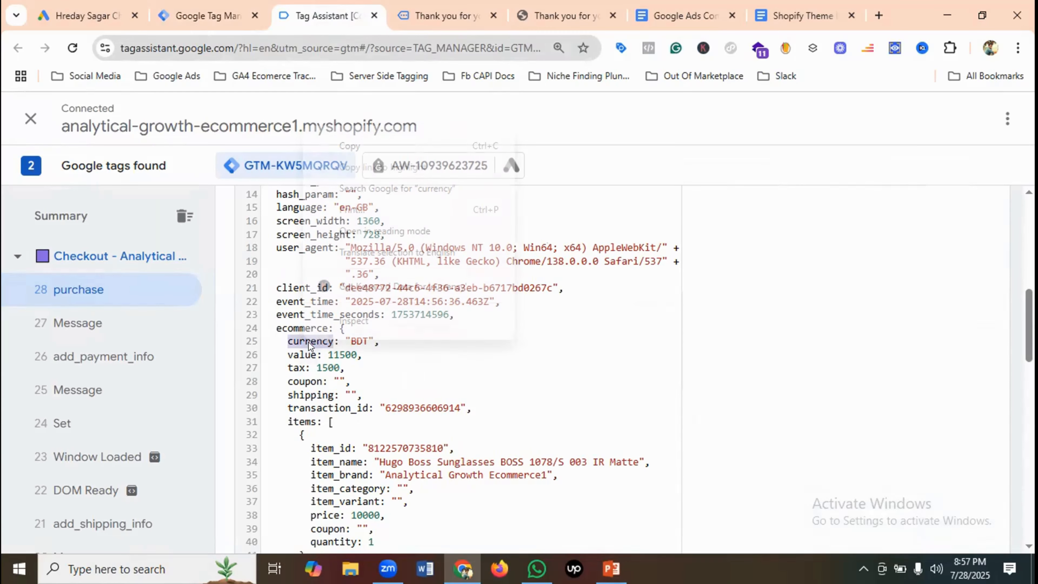
left_click(355, 147)
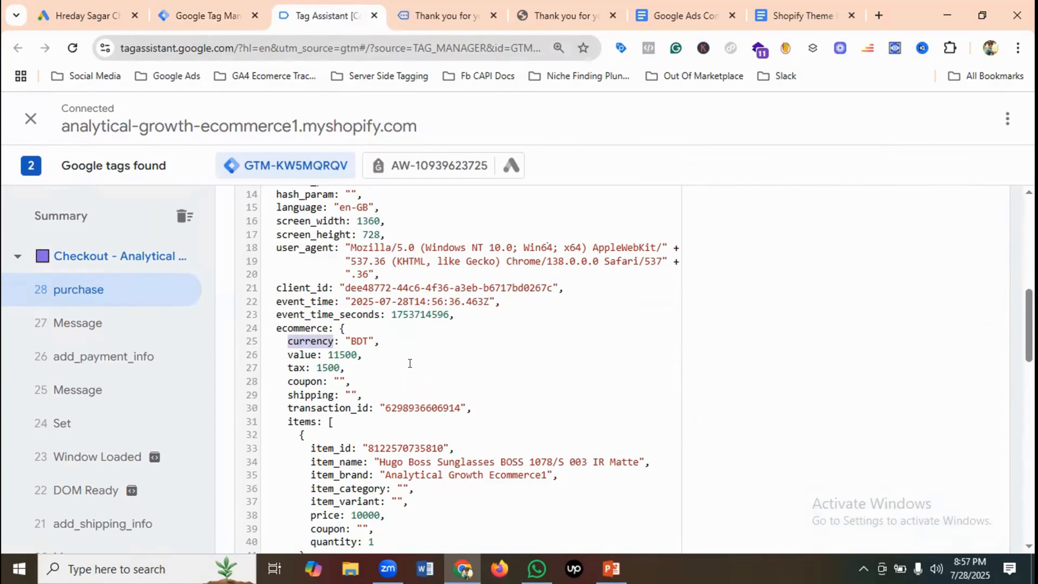
left_click(202, 15)
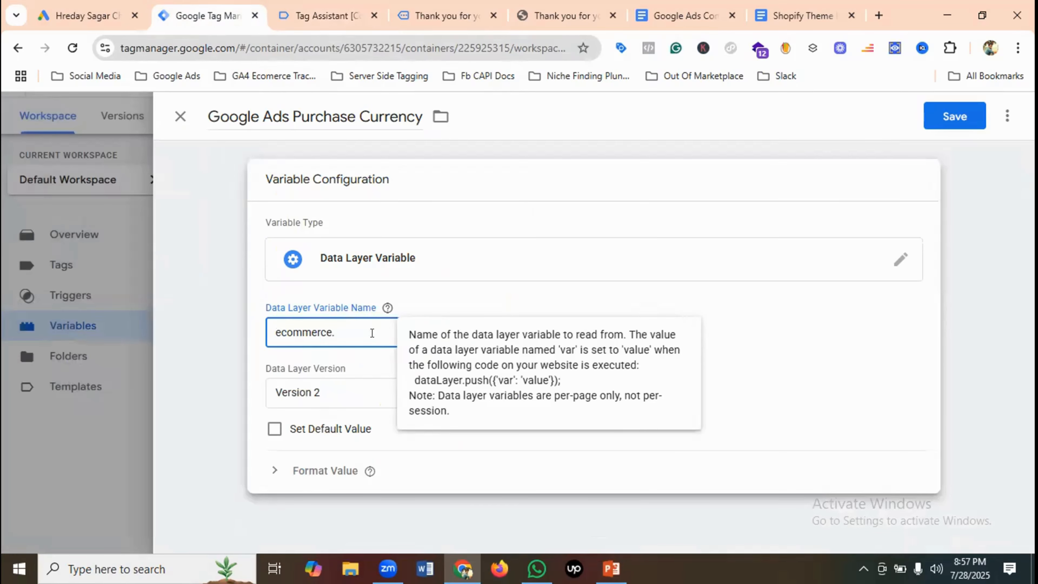
key("ctrl+v")
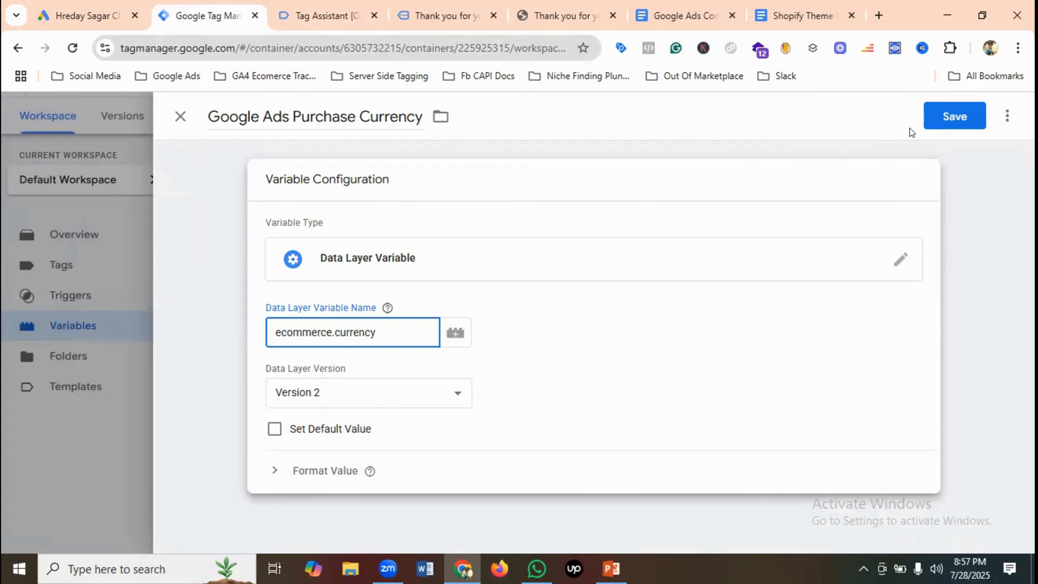
left_click(938, 115)
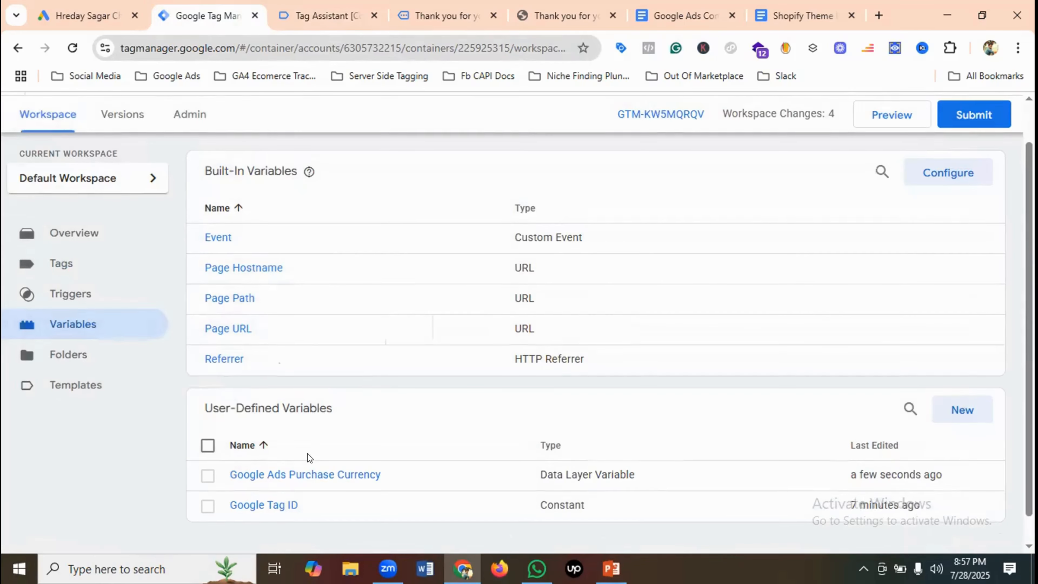
Duplicate the Google Ads Purchase Currency variable and rename the copy "Google Ads Purchase Value".
scroll(308, 453, "down", 1)
left_click(311, 445)
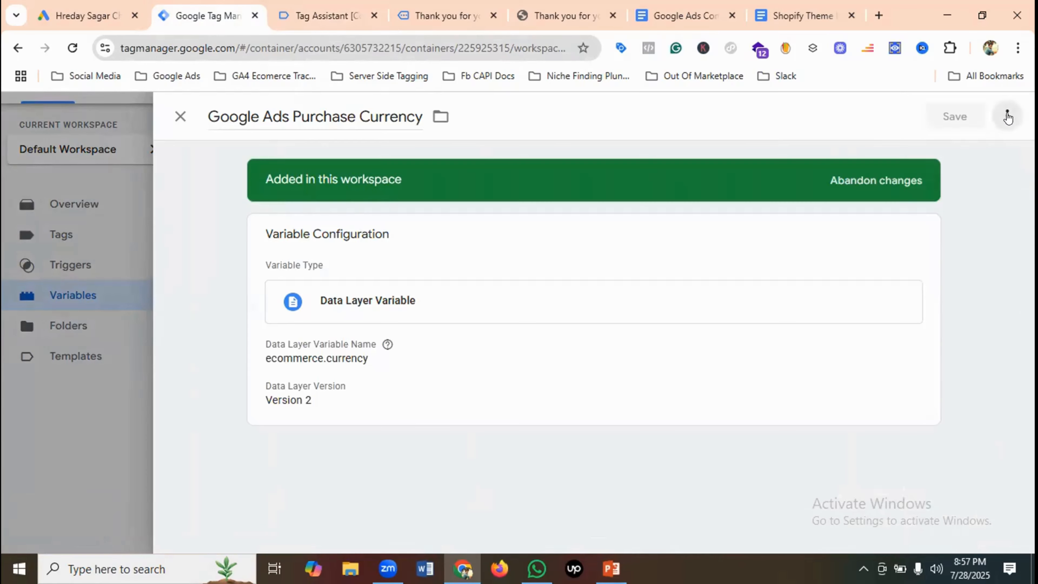
left_click(1007, 115)
left_click(960, 149)
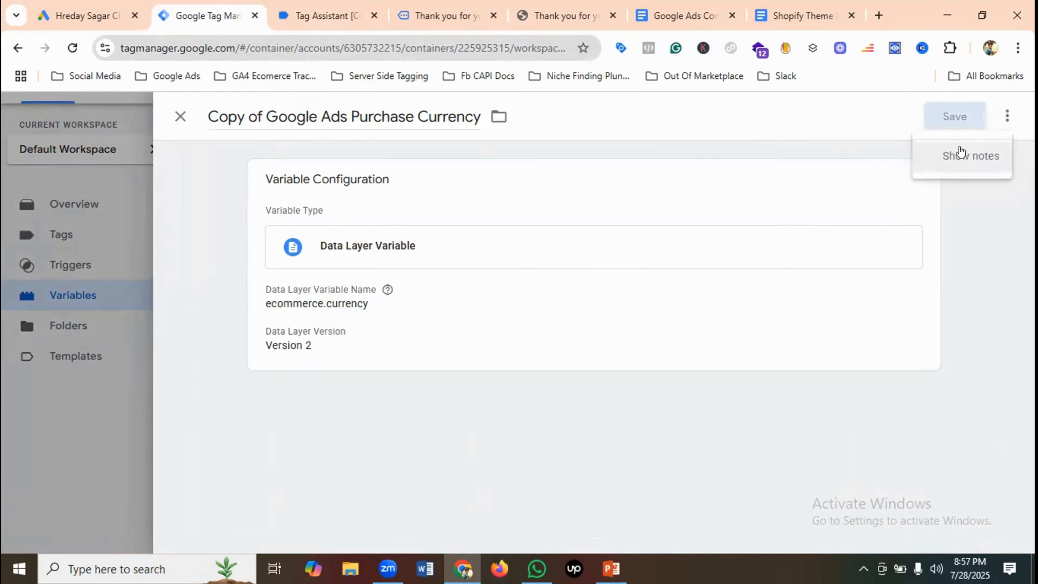
left_click(266, 109)
key("BackSpace")
key("BackSpace")
key("BackSpace")
key("BackSpace")
key("BackSpace")
key("BackSpace")
key("BackSpace")
key("BackSpace")
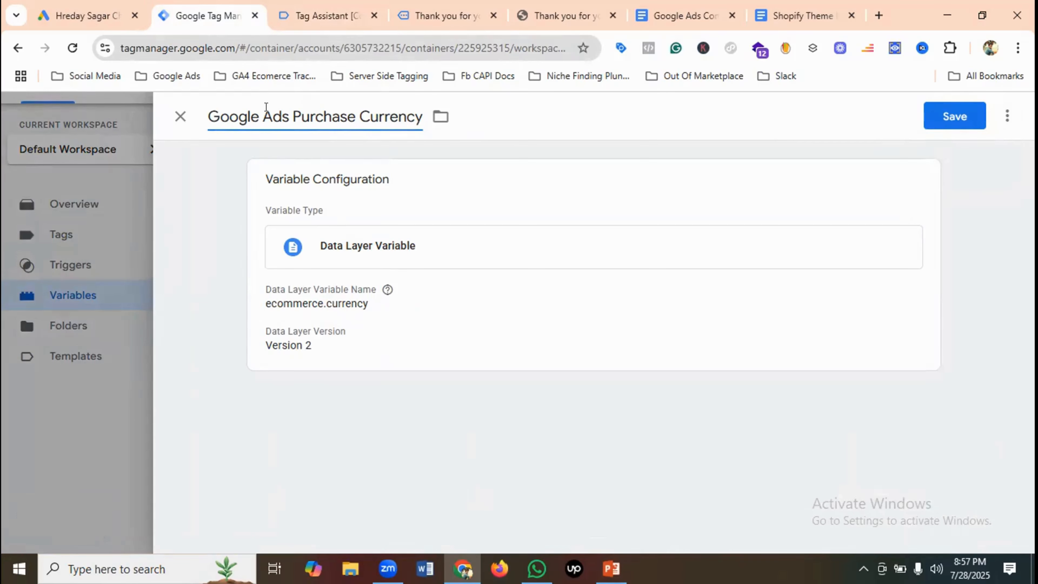
double_click(373, 117)
key("BackSpace")
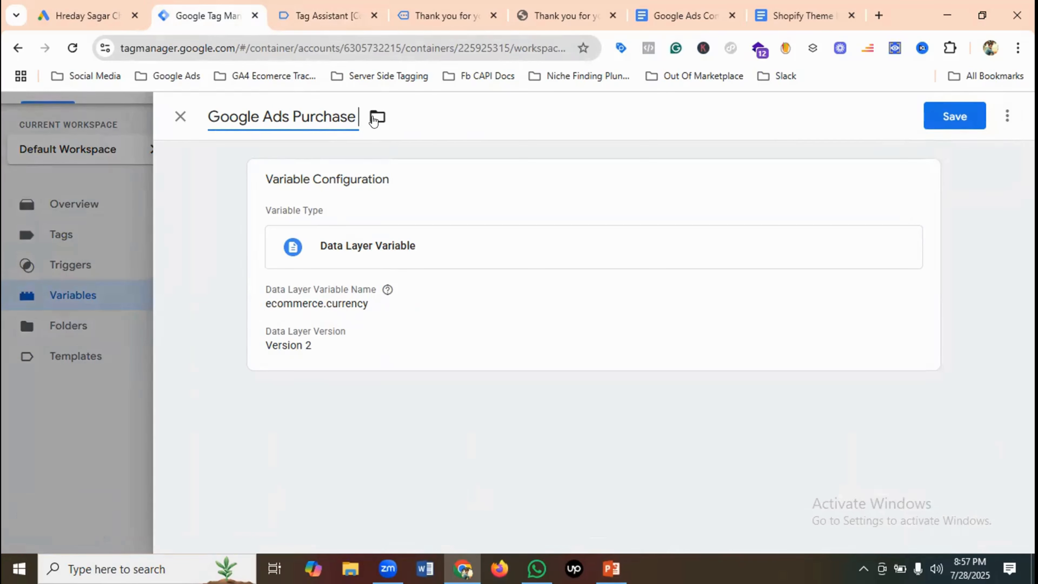
type("Value")
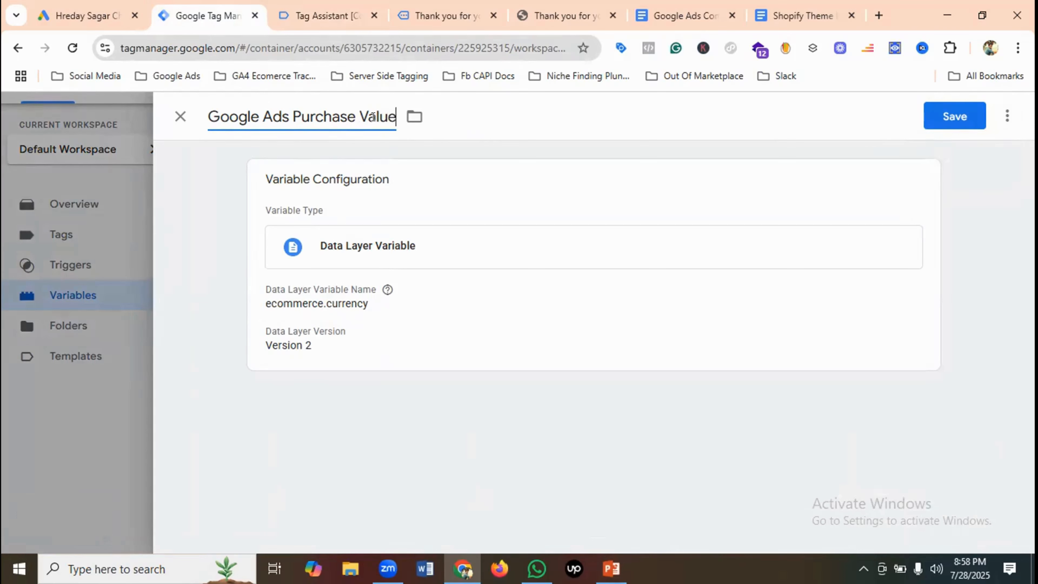
Open the duplicate's configuration for editing, copy the "value" key from the purchase event's data layer, and return to the variable.
left_click(371, 308)
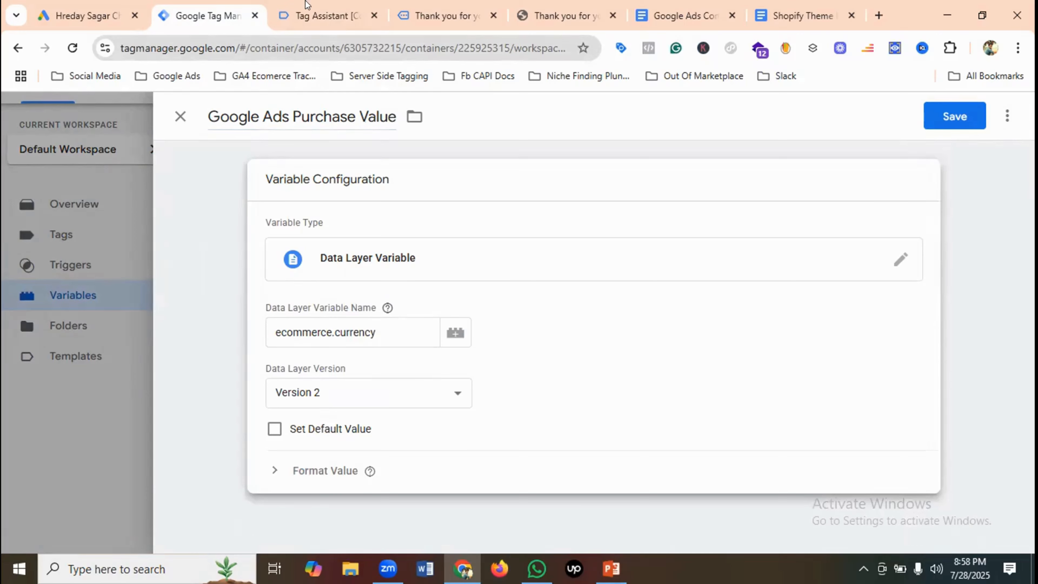
left_click(312, 14)
scroll(428, 317, "down", 2)
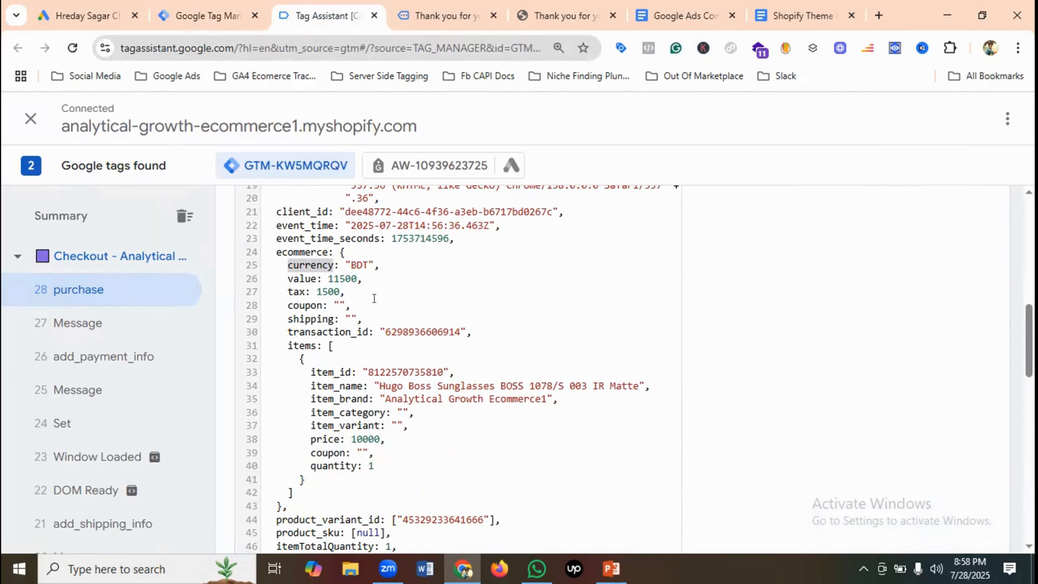
double_click(301, 279)
right_click(304, 279)
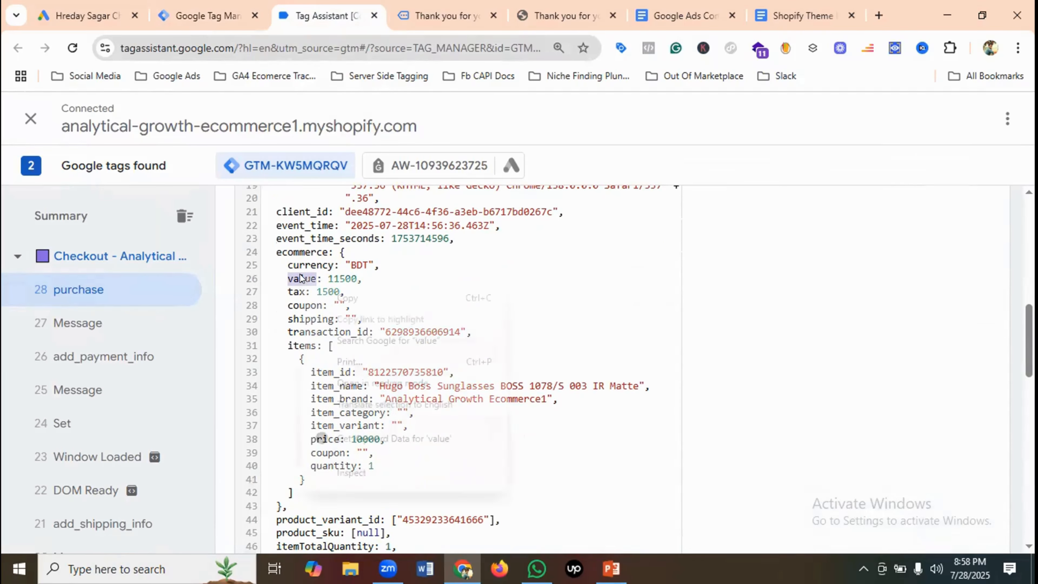
left_click(346, 294)
left_click(230, 10)
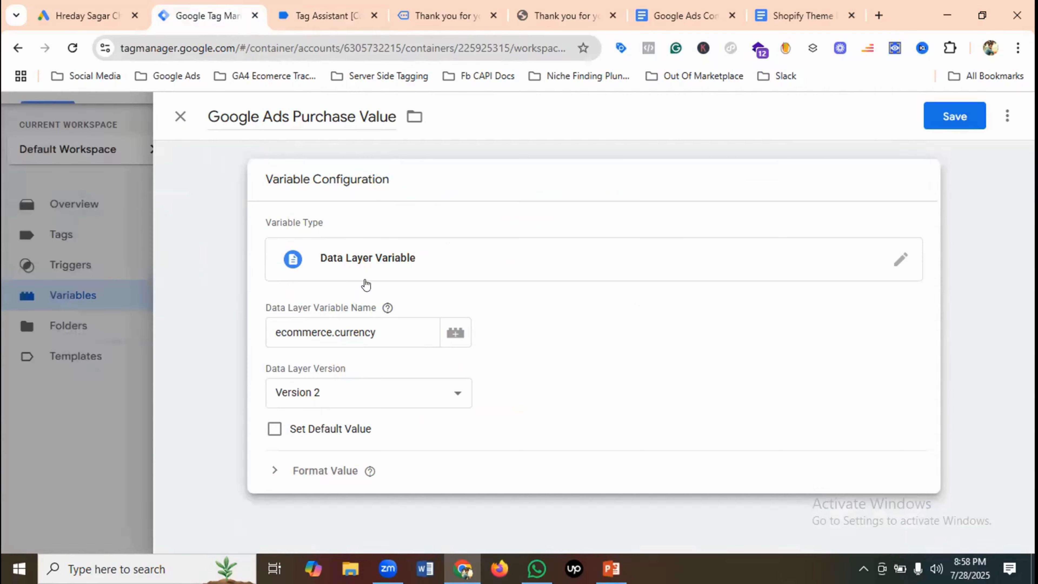
Set the data layer variable name of Google Ads Purchase Value to ecommerce.value and save the variable.
double_click(358, 327)
key("ctrl+v")
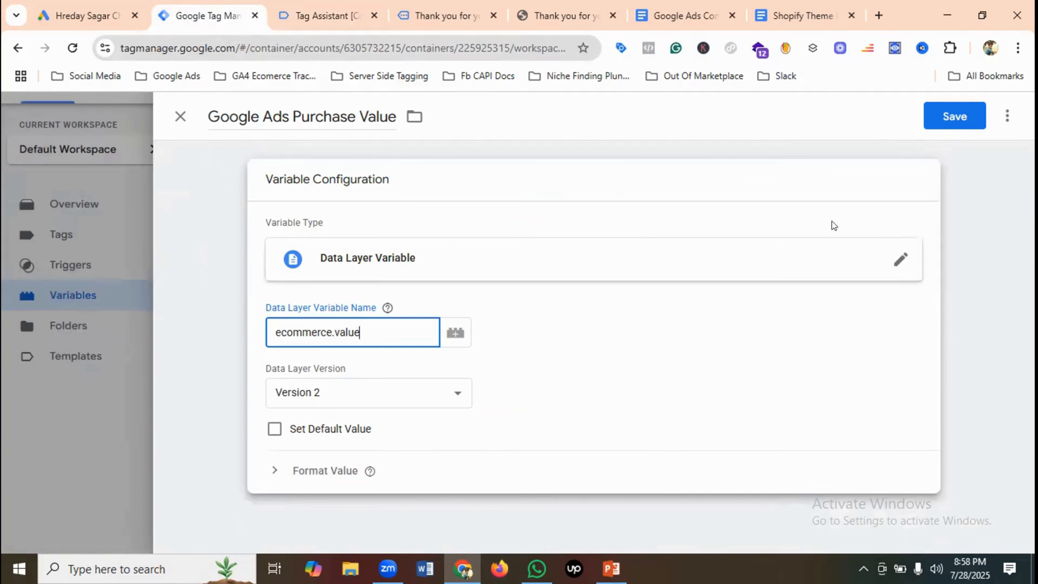
left_click(945, 117)
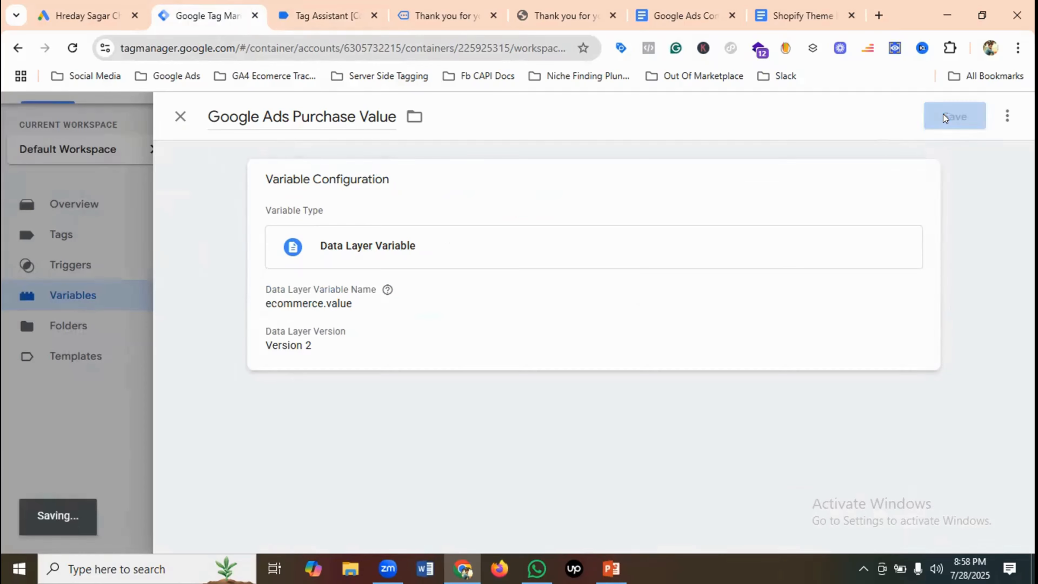
Switch to Tag Assistant and copy the transaction_id key from the ecommerce object of the purchase event's data layer.
left_click(308, 6)
double_click(305, 327)
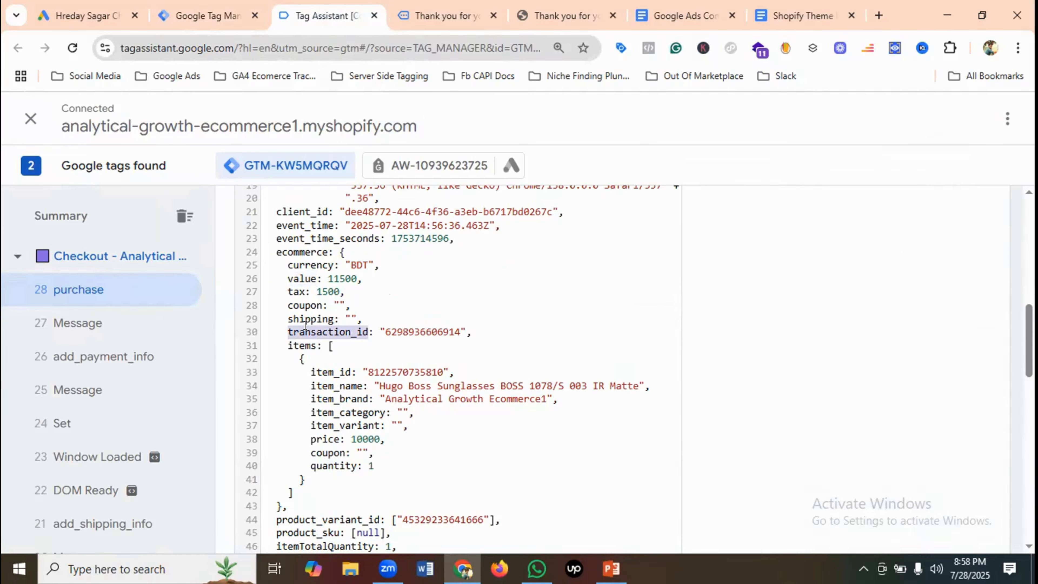
right_click(305, 326)
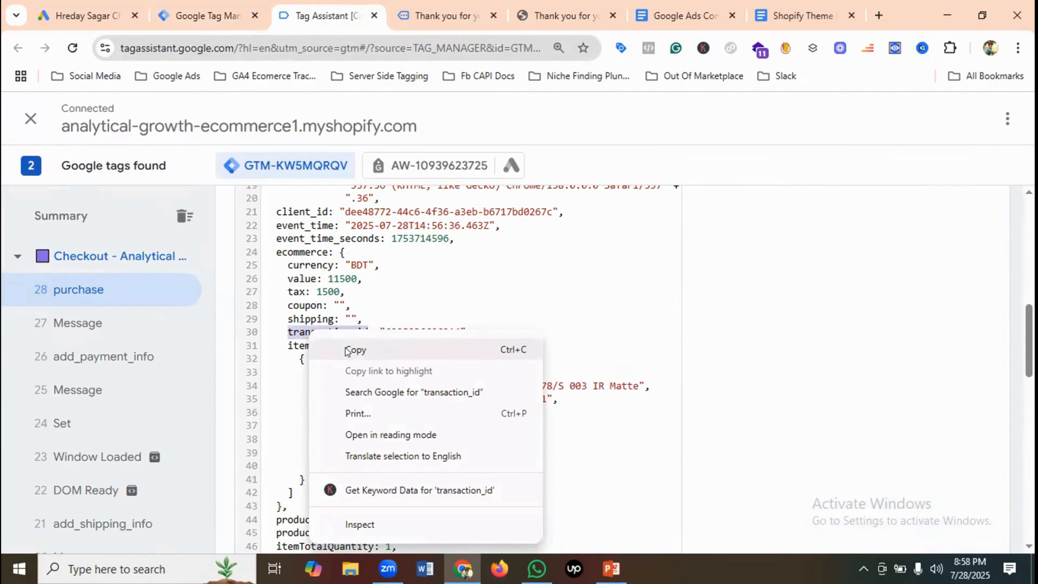
left_click(355, 350)
Return to Tag Manager and duplicate the Google Ads Purchase Value variable.
left_click(206, 16)
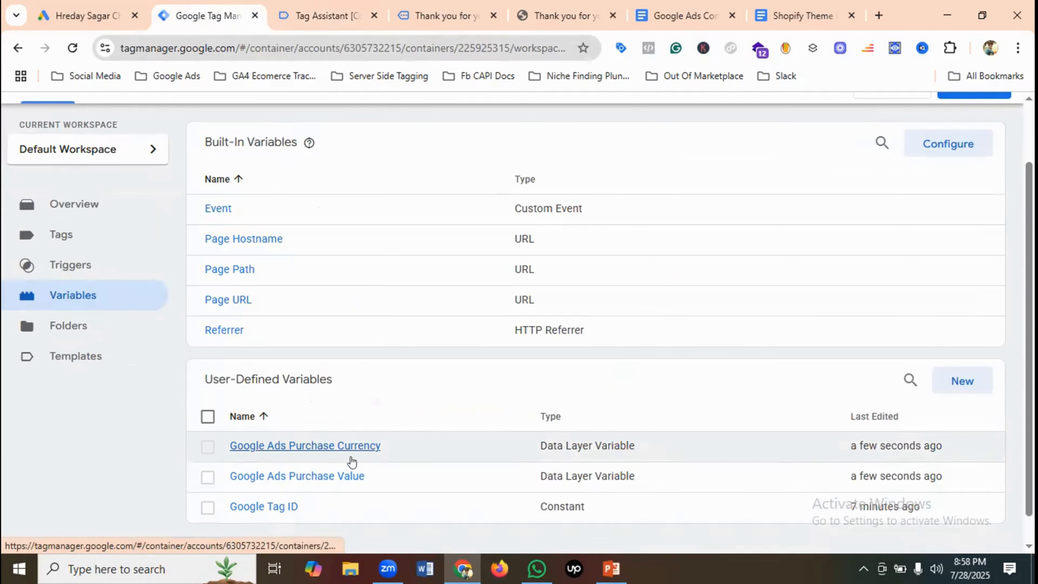
left_click(349, 476)
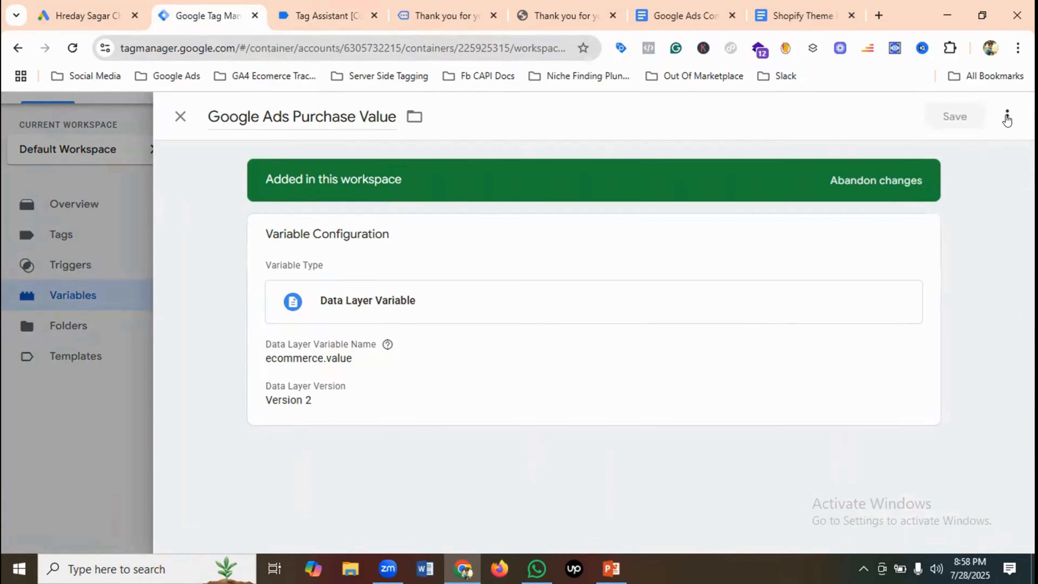
left_click(1007, 116)
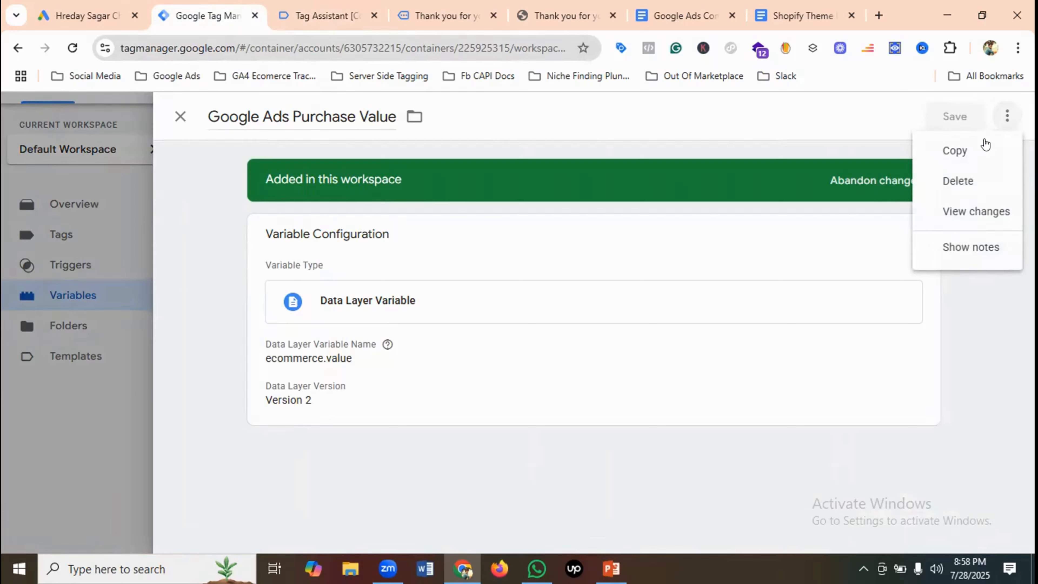
left_click(957, 156)
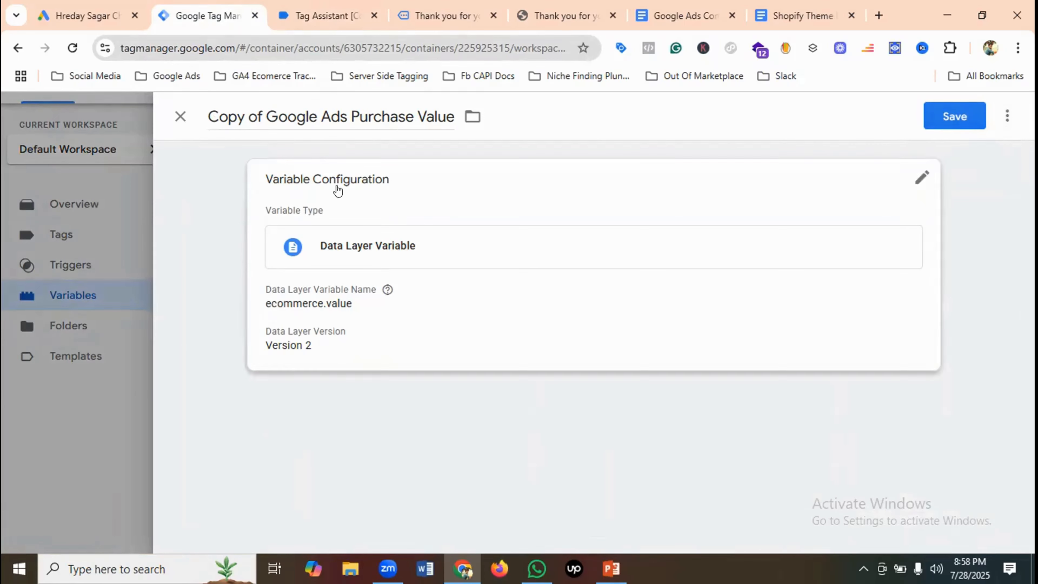
Rename the duplicated variable as Google Ads Purchase Transaction ID.
left_click(264, 110)
key("BackSpace")
key("BackSpace")
key("BackSpace")
key("BackSpace")
key("BackSpace")
key("BackSpace")
key("BackSpace")
key("BackSpace")
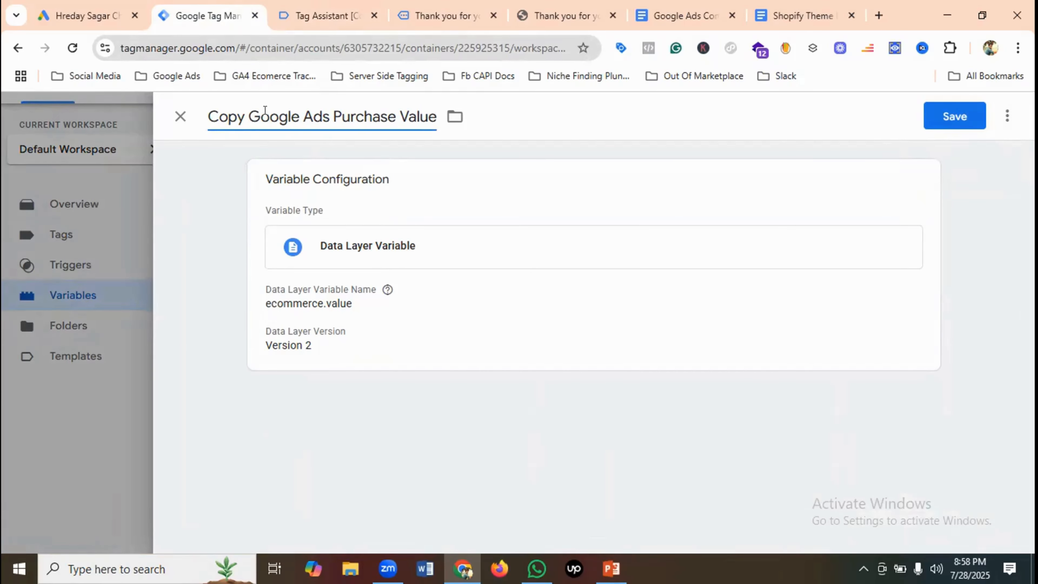
double_click(377, 117)
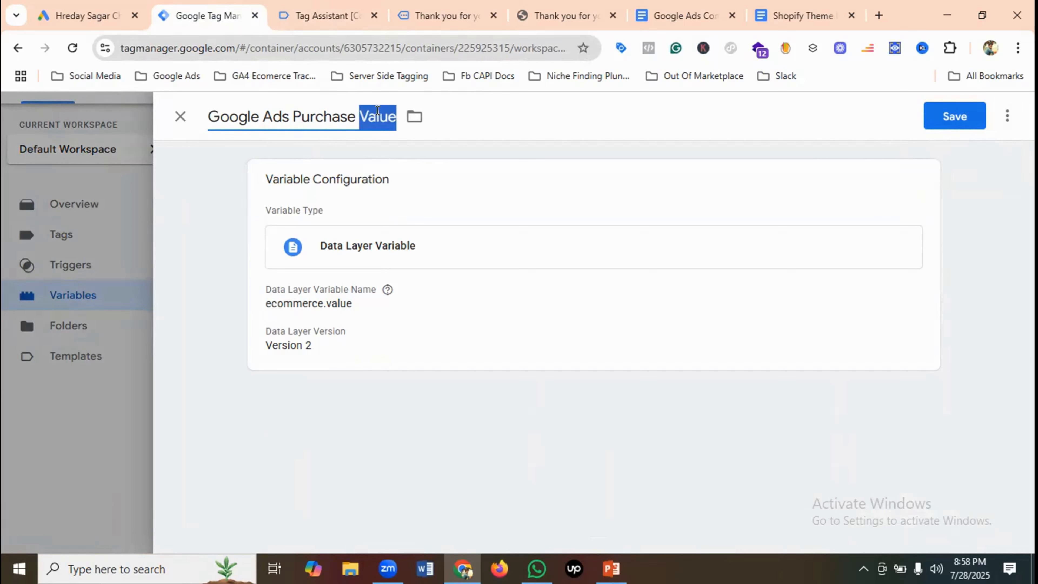
key("BackSpace")
type("Transa")
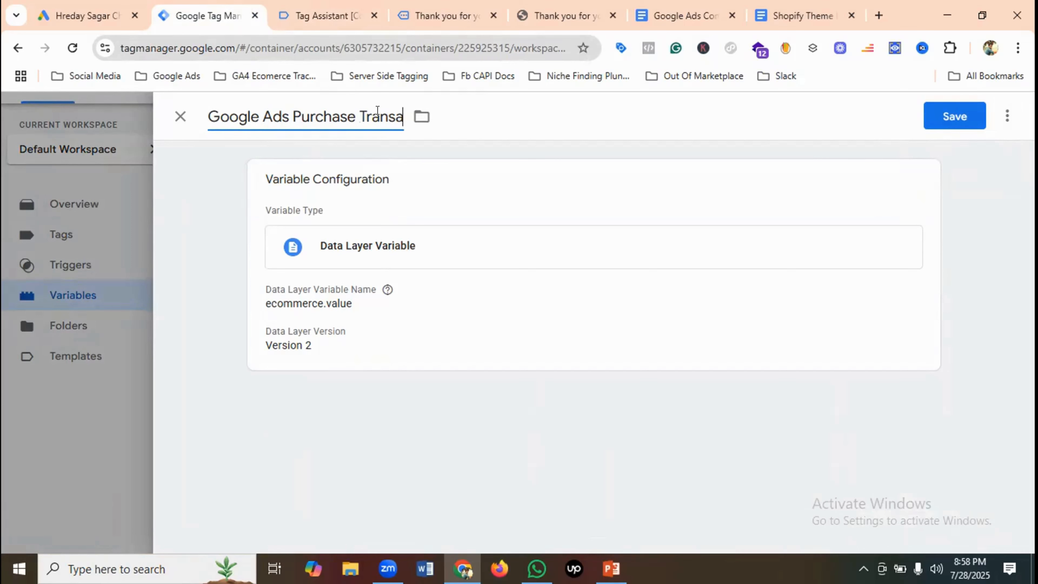
type("ction ID")
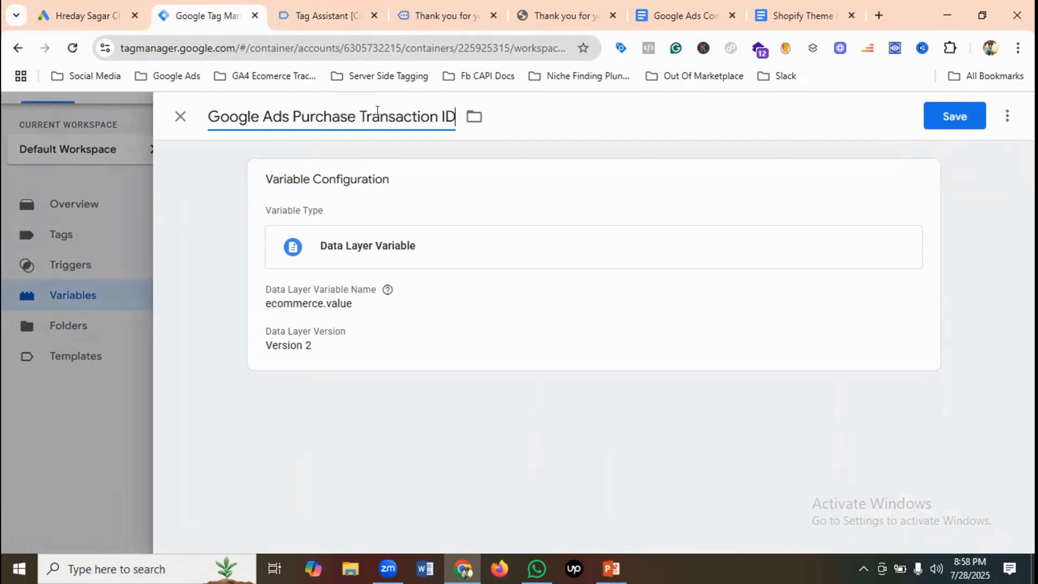
Set the duplicated variable's data layer variable name to ecommerce.transaction_id and save it.
left_click(330, 317)
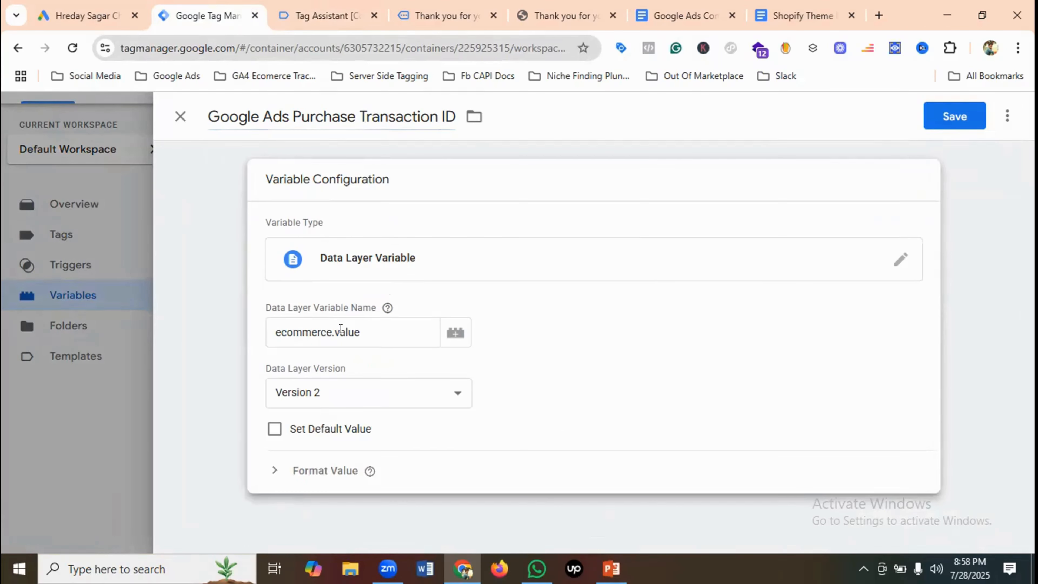
double_click(342, 331)
type("transaction_id")
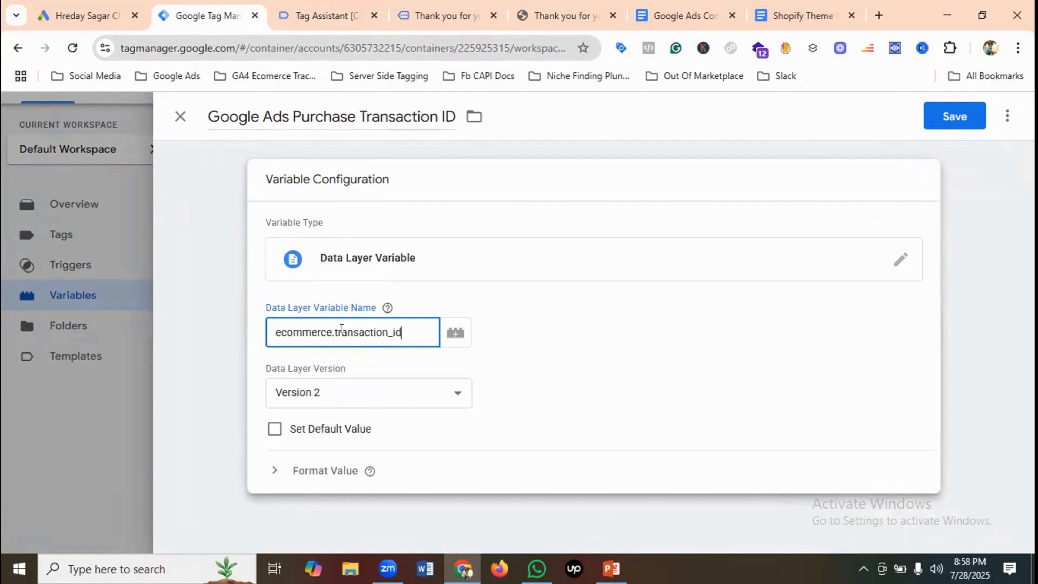
left_click(649, 332)
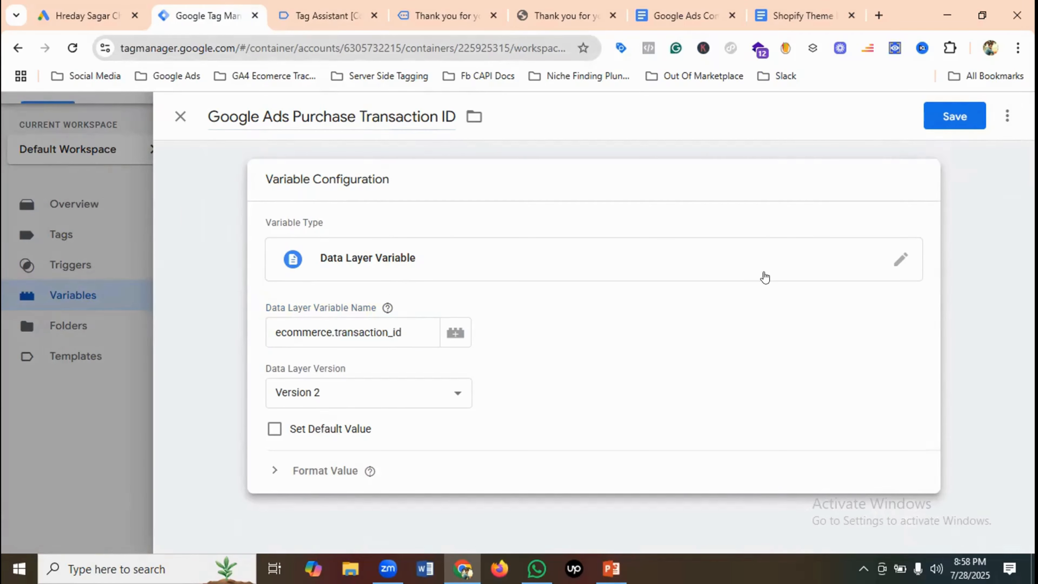
left_click(952, 116)
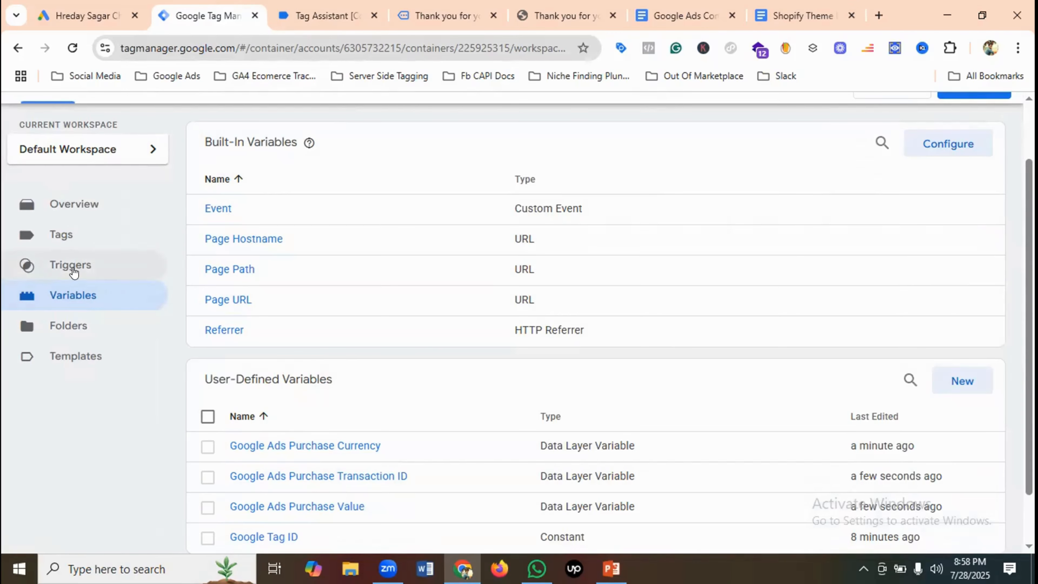
Open the container's triggers, and examine the purchase event's data layer values in Tag Assistant.
left_click(73, 272)
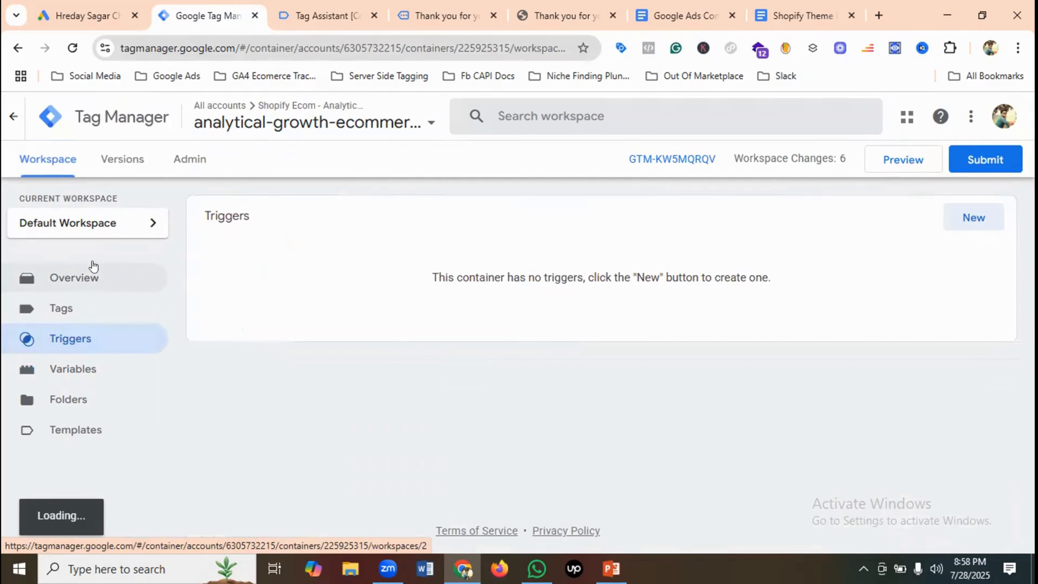
left_click(324, 8)
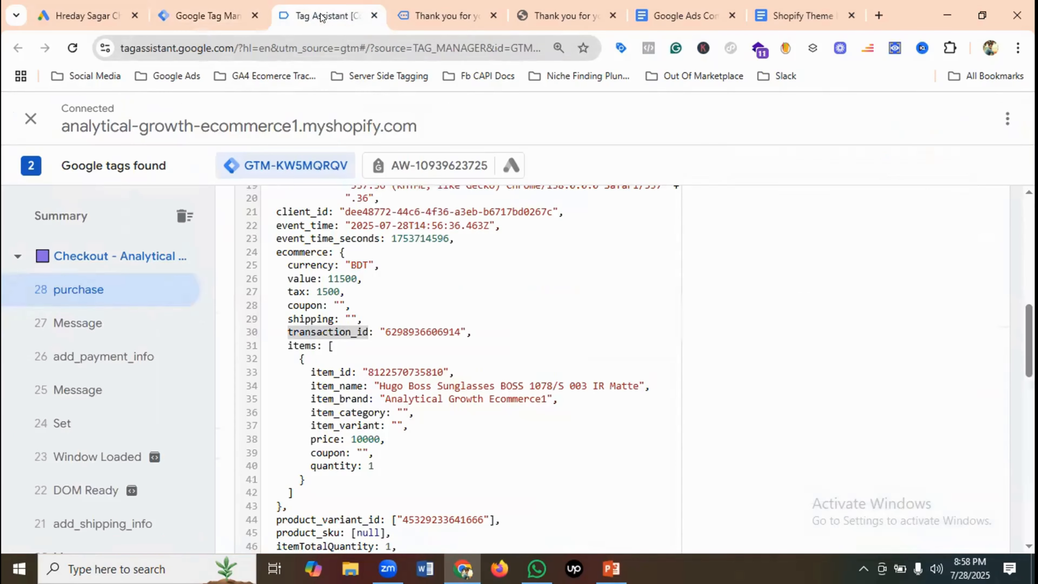
scroll(354, 310, "up", 3)
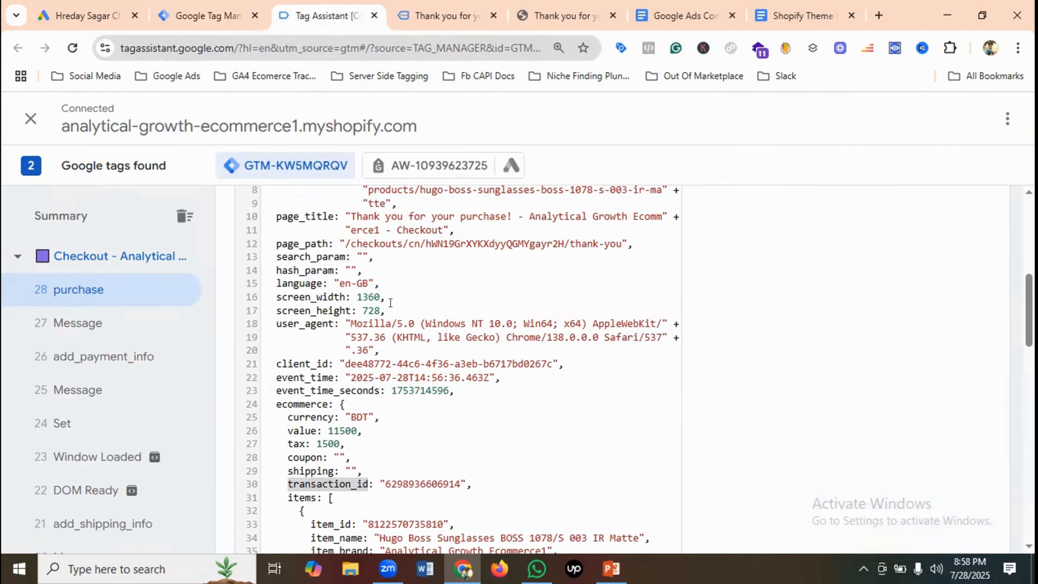
scroll(391, 303, "up", 3)
scroll(391, 303, "down", 5)
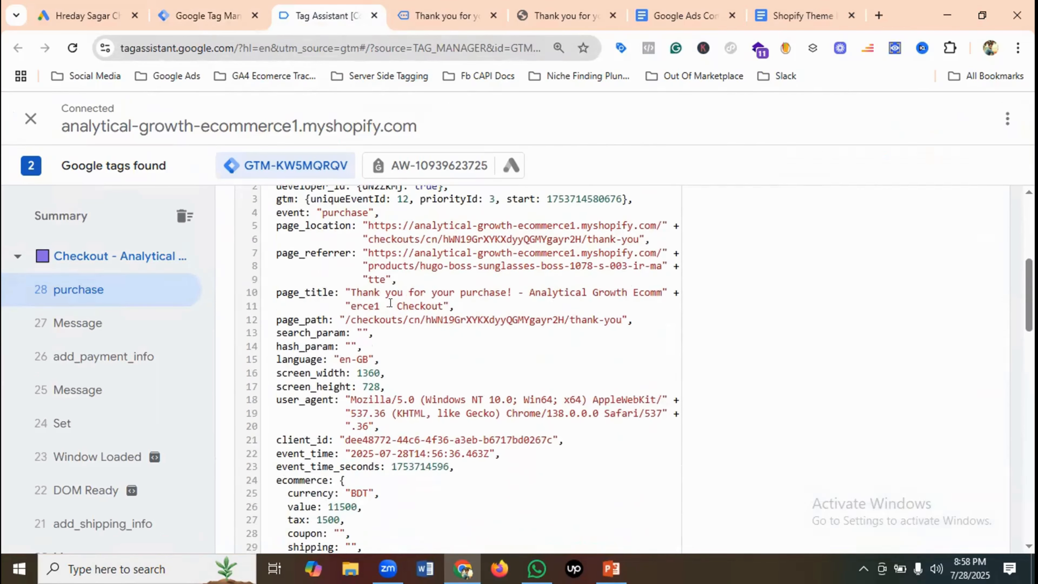
scroll(390, 302, "down", 5)
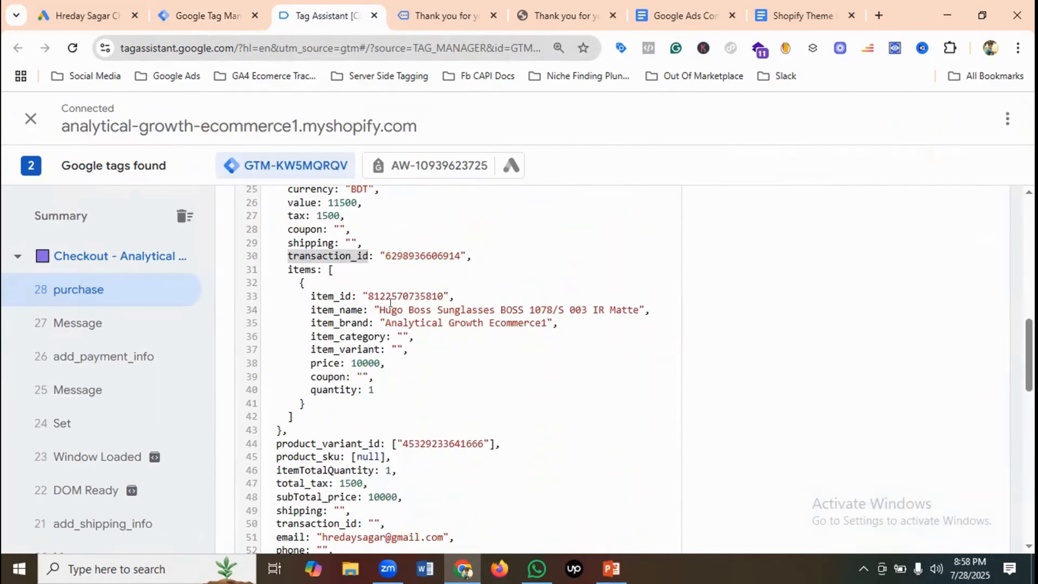
scroll(390, 302, "down", 7)
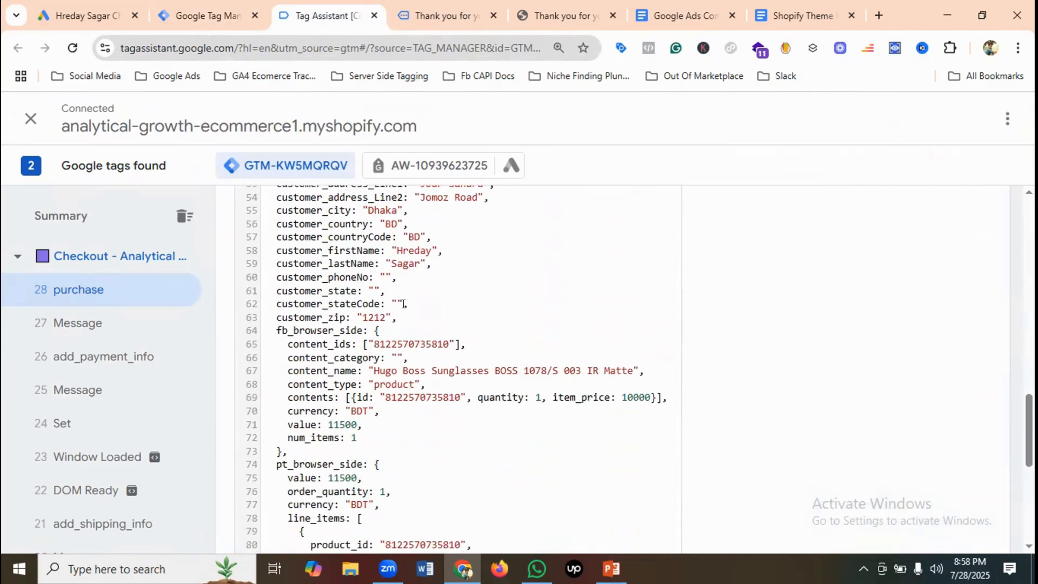
scroll(425, 317, "down", 7)
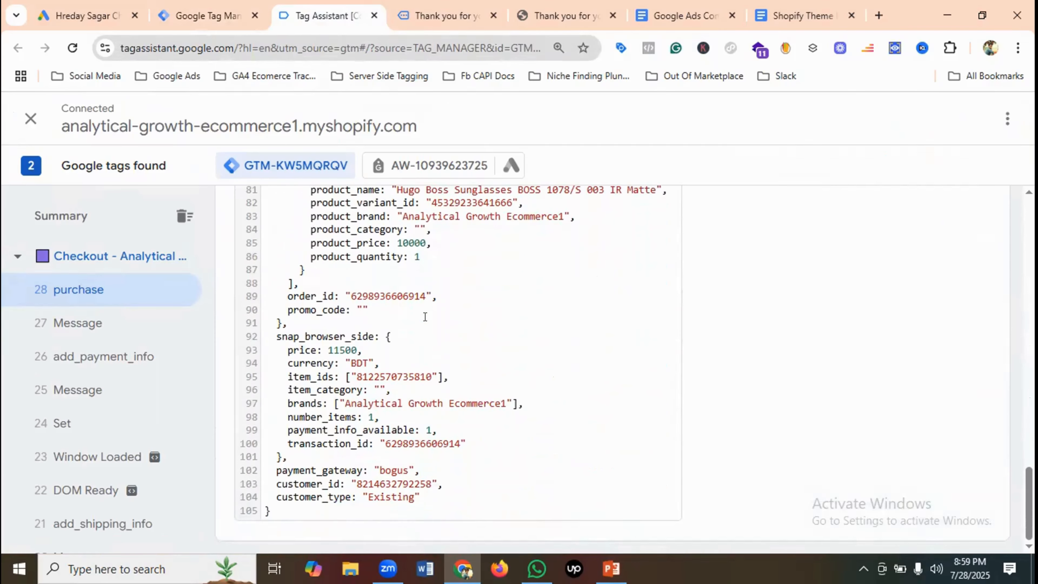
scroll(425, 317, "up", 10)
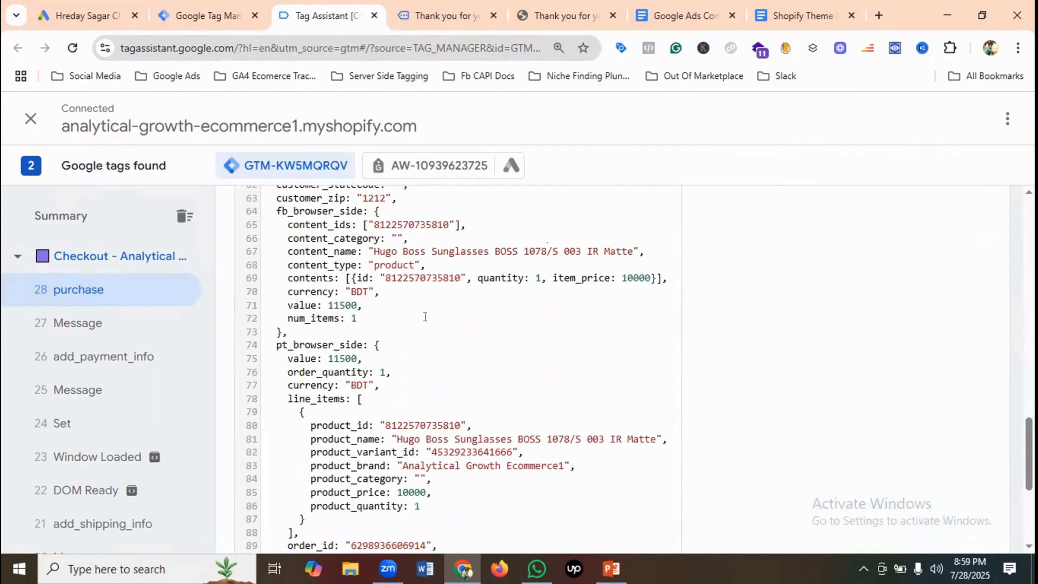
scroll(425, 317, "up", 5)
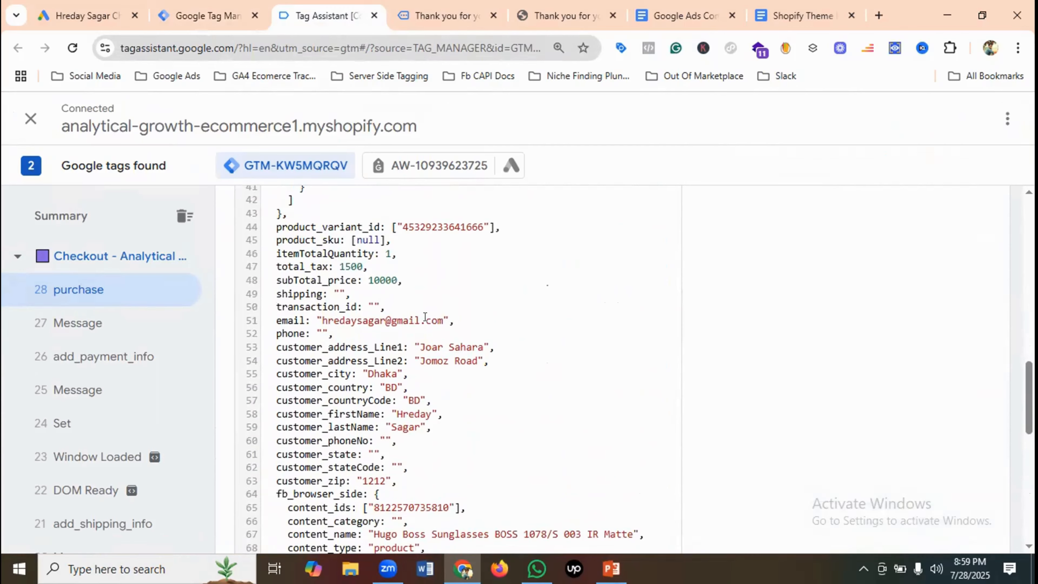
scroll(425, 317, "up", 4)
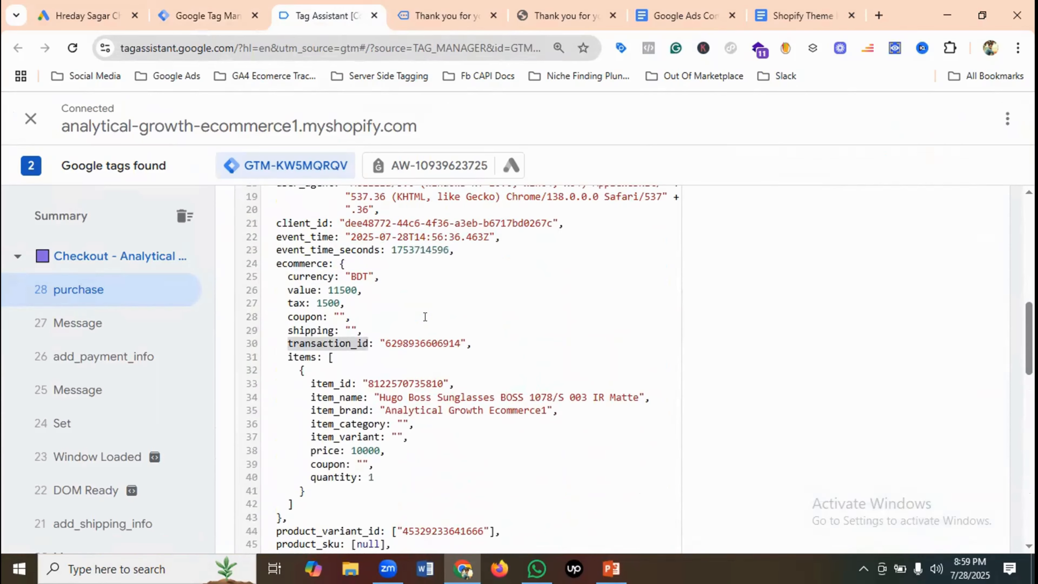
scroll(425, 317, "up", 2)
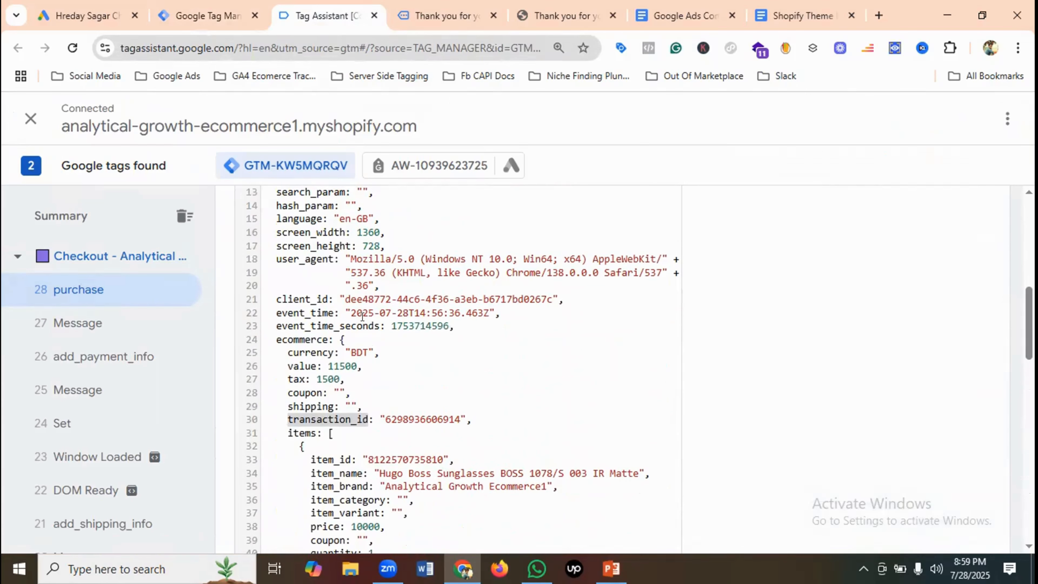
Copy the event name purchase from the start of the purchase event's data layer.
scroll(362, 317, "up", 6)
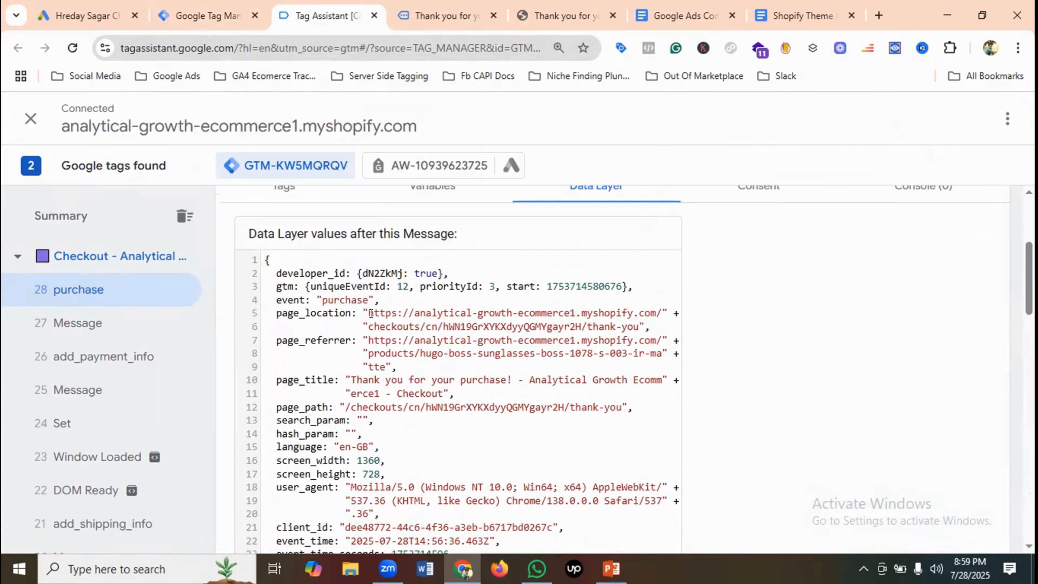
double_click(348, 298)
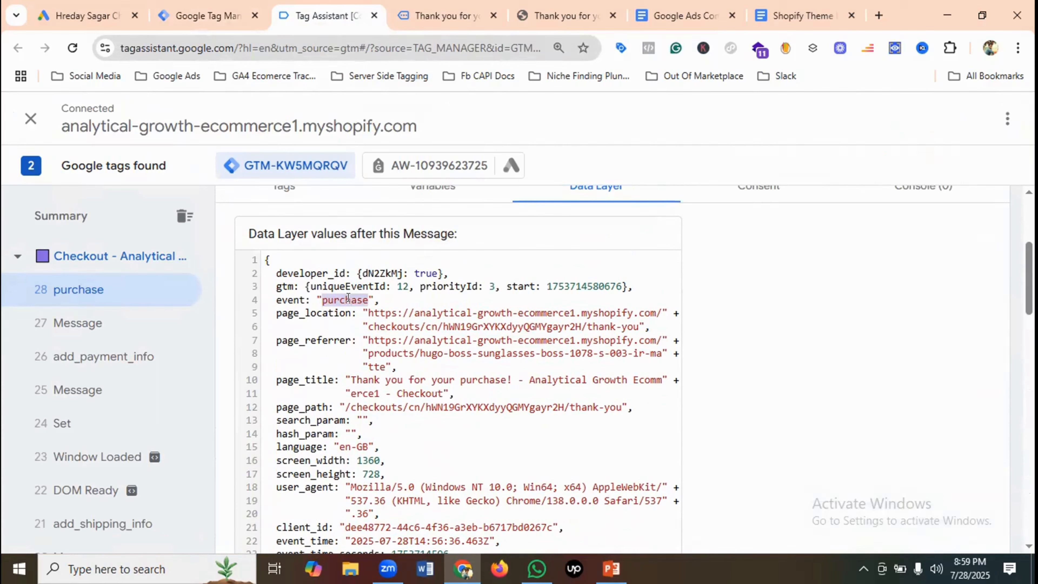
right_click(349, 302)
left_click(396, 321)
Return to Tag Manager and create a new trigger named Purchase Trigger.
left_click(199, 5)
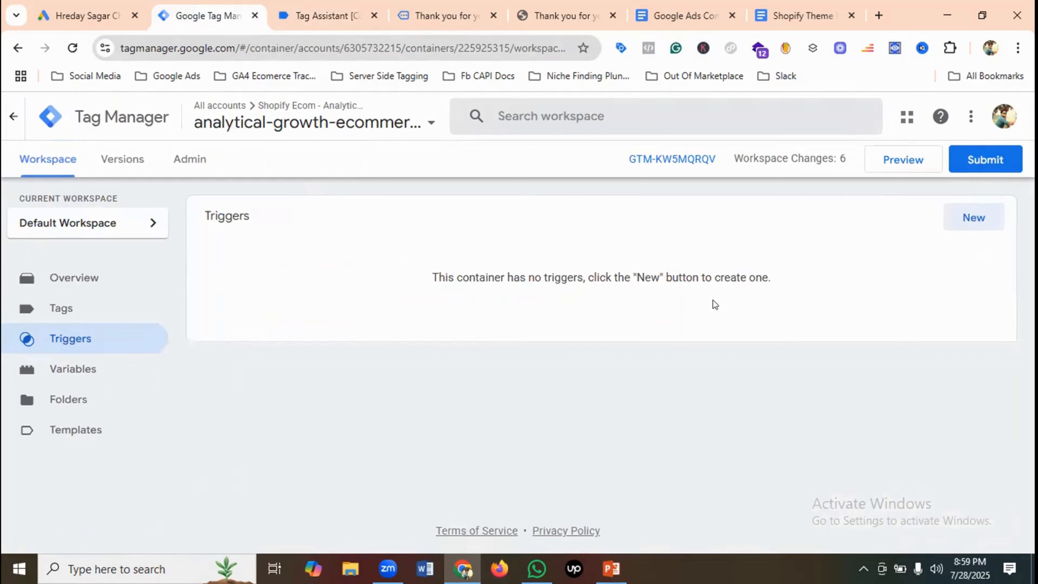
left_click(981, 220)
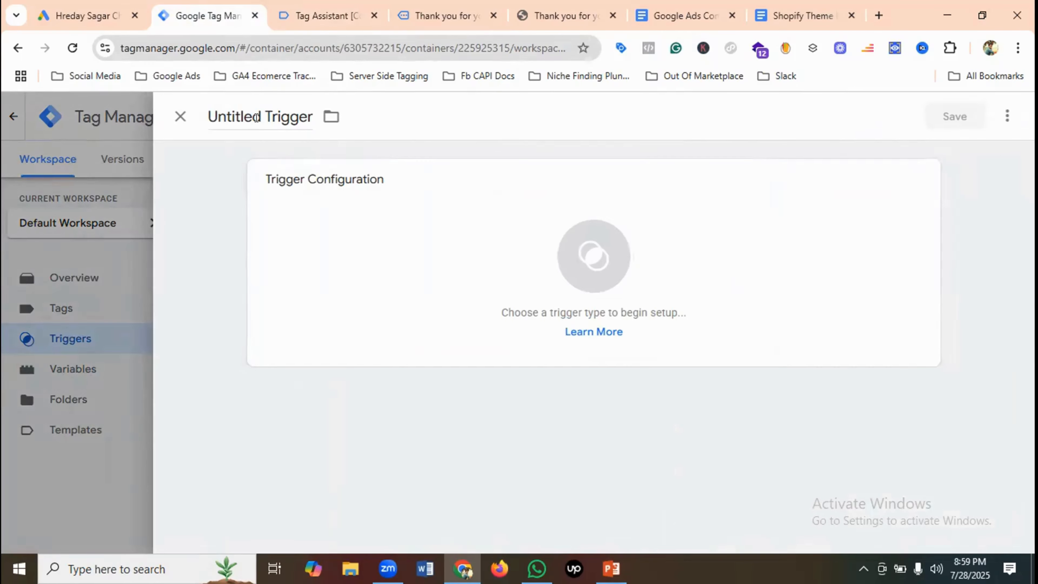
left_click(257, 115)
left_click_drag(256, 109, 207, 115)
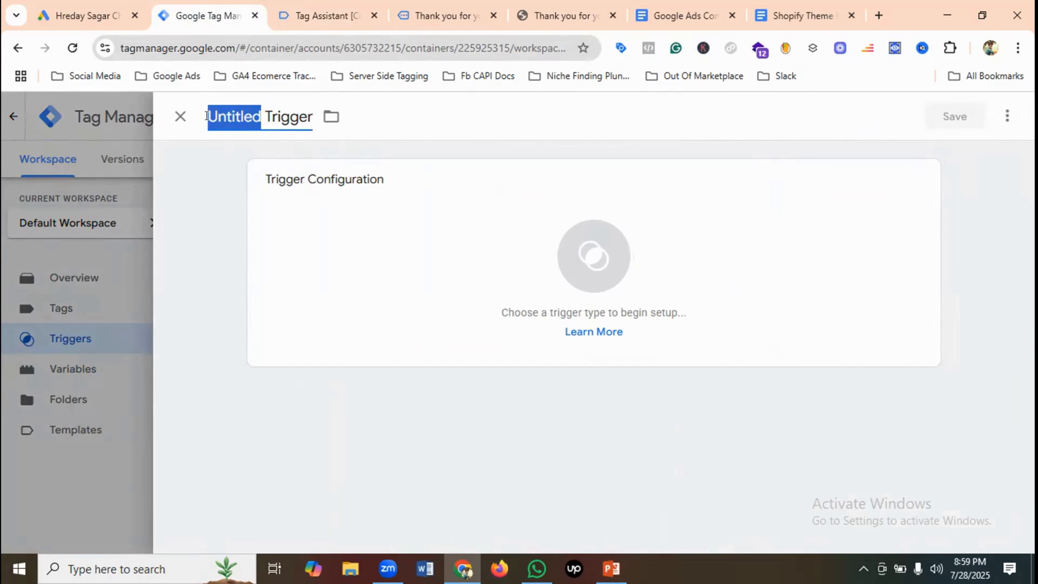
key("BackSpace")
type("Purc")
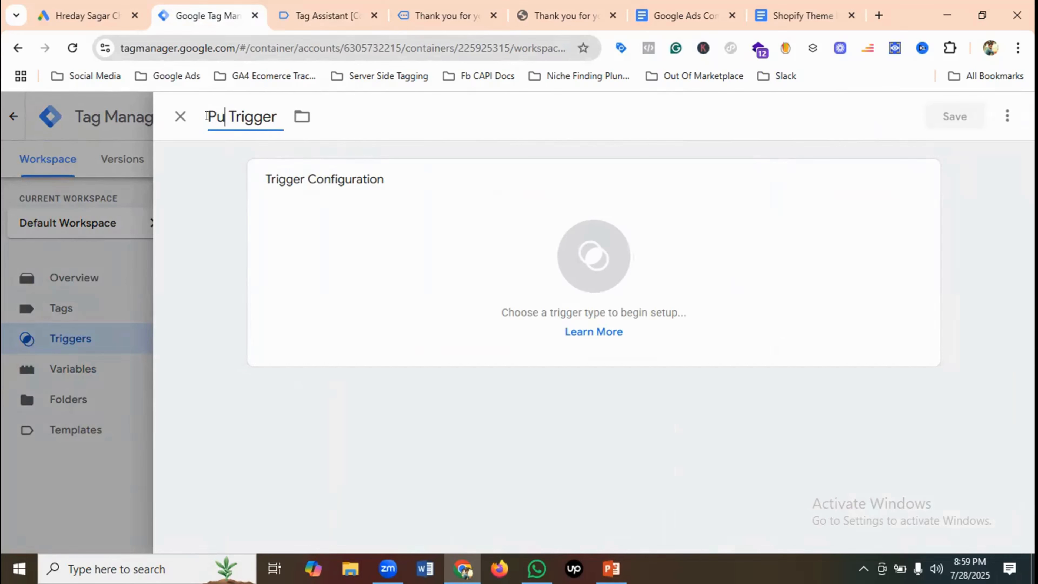
type("hase")
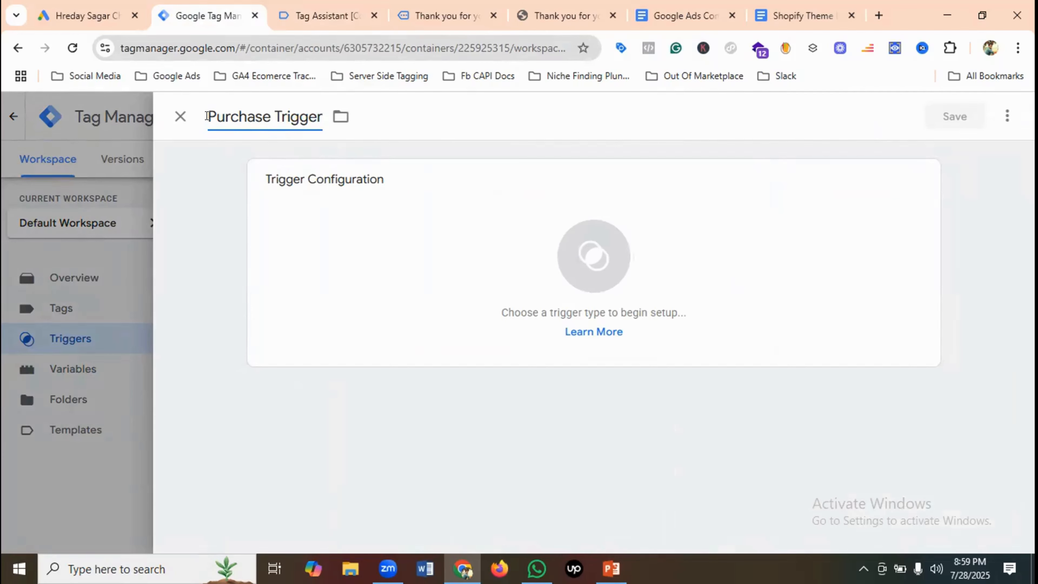
Configure the trigger as a Custom Event with the event name purchase, firing on all custom events, and save it.
left_click(584, 257)
scroll(711, 304, "down", 3)
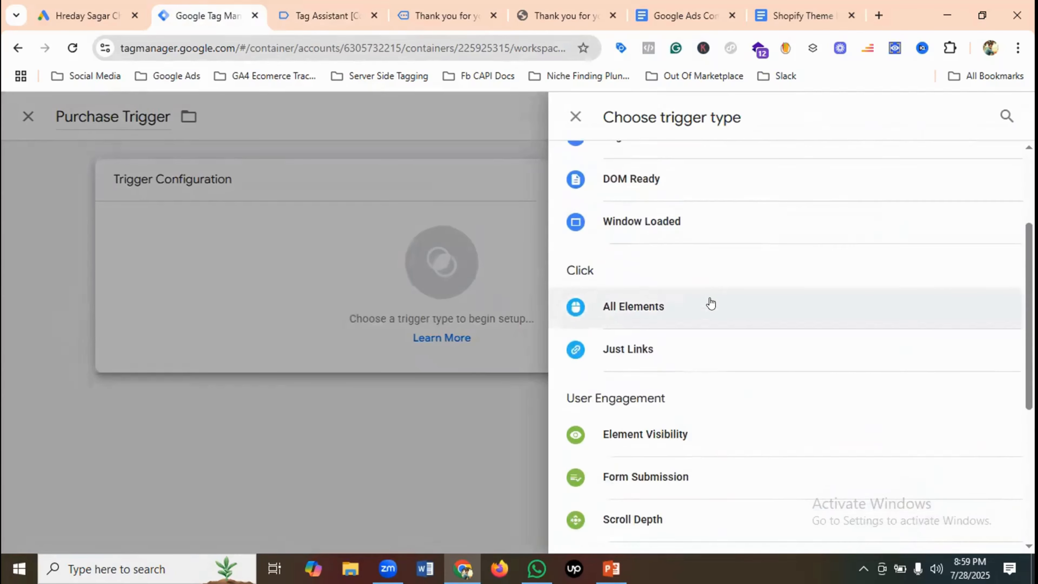
scroll(711, 303, "down", 5)
left_click(663, 420)
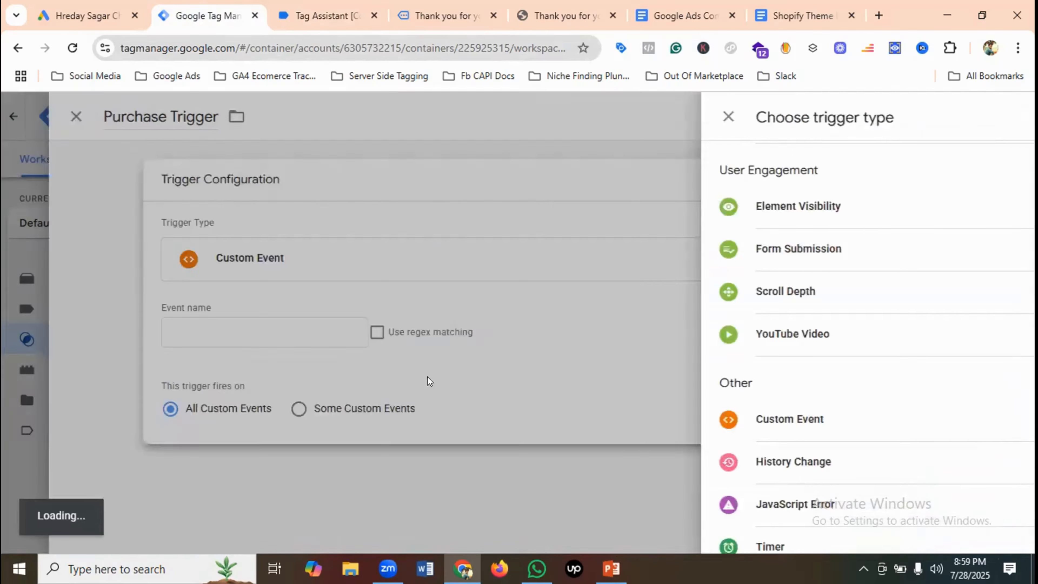
left_click(361, 332)
type("purchase")
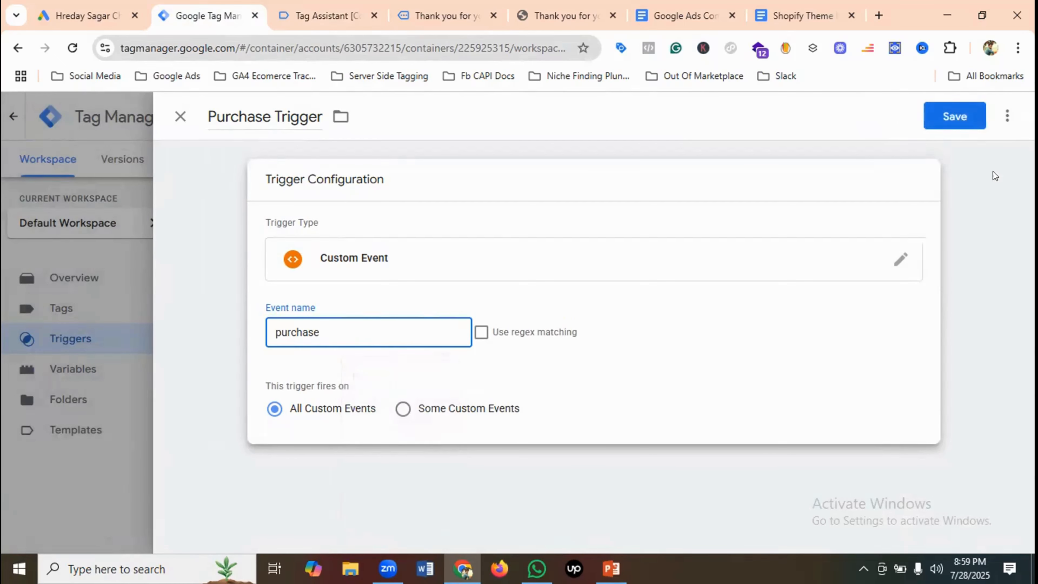
left_click(955, 111)
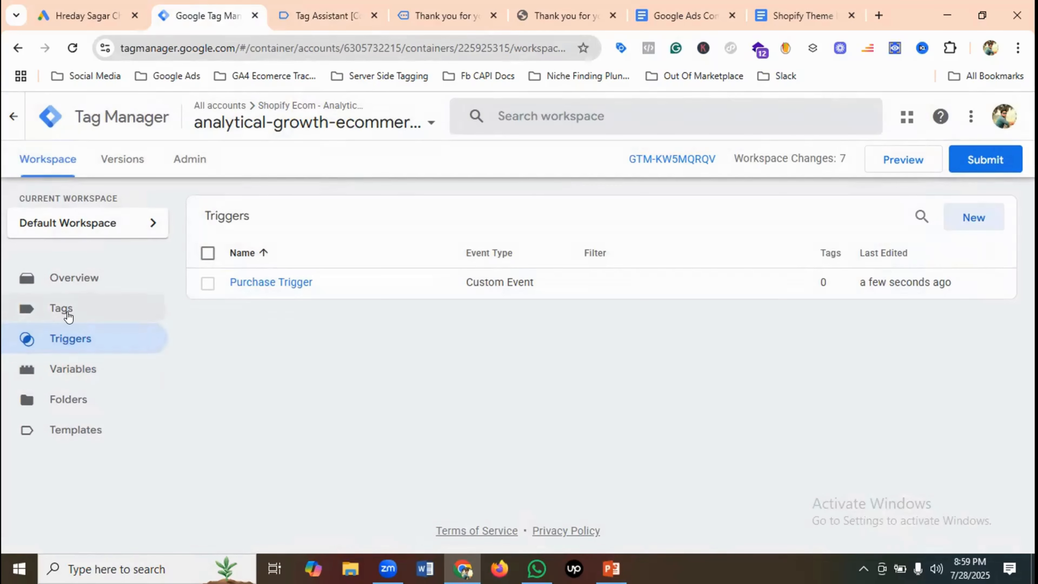
Create a new tag named Google Ads Conversion Tracking - Purchase Event, copying the name from the conversion labels in Google Ads.
left_click(61, 309)
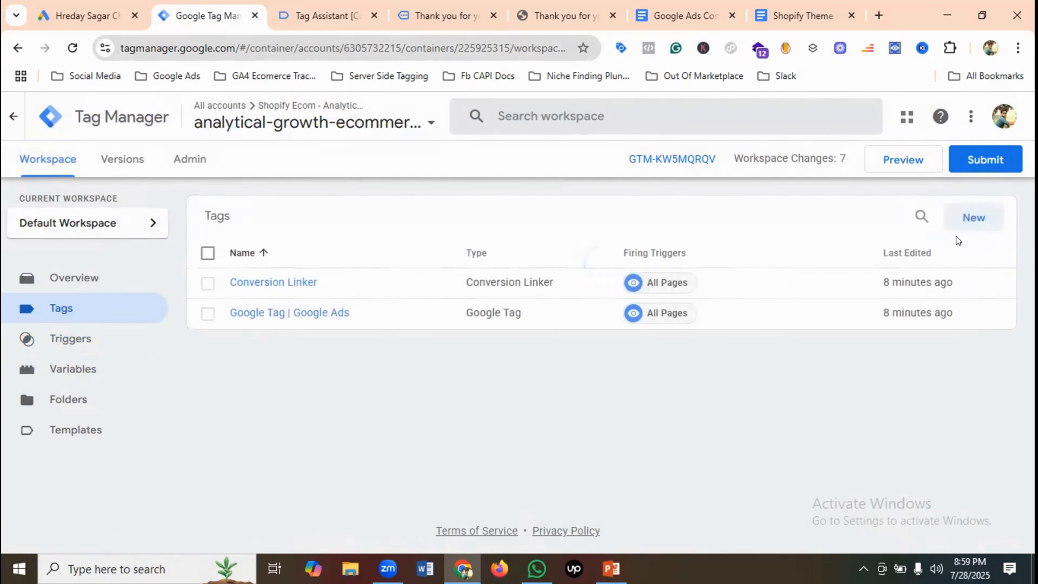
left_click(973, 217)
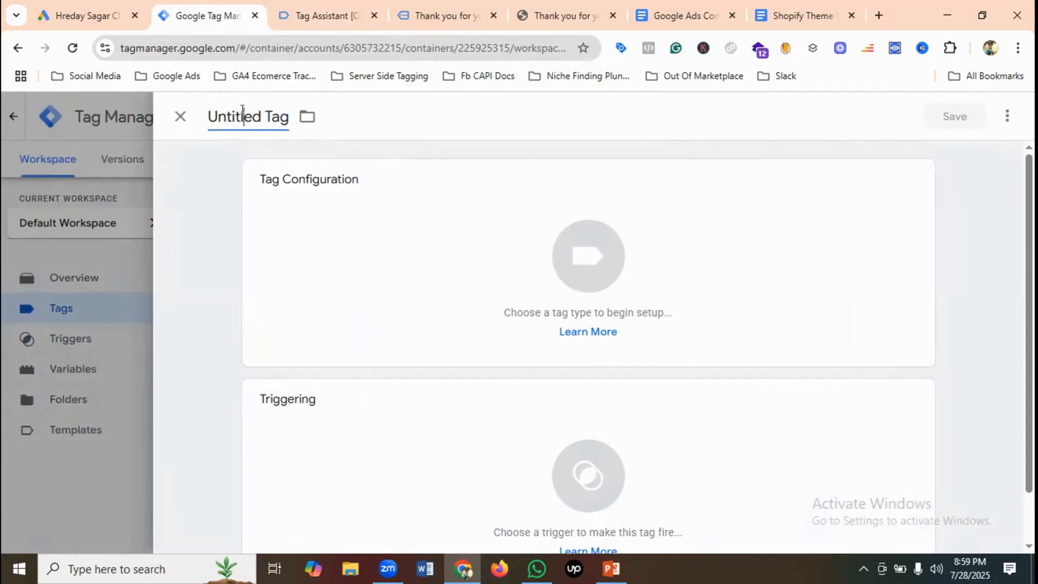
left_click(243, 116)
key("BackSpace")
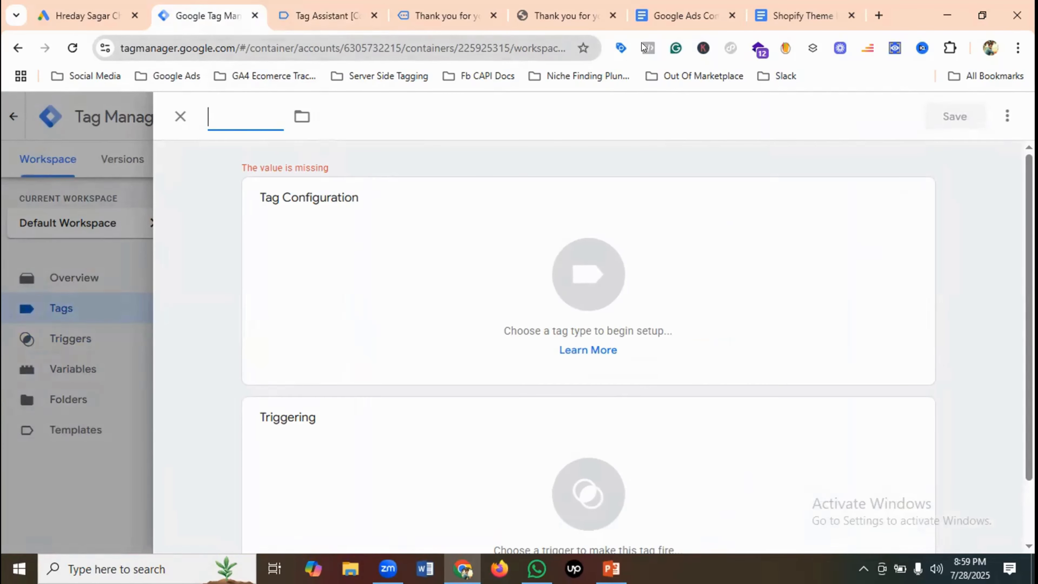
left_click(100, 7)
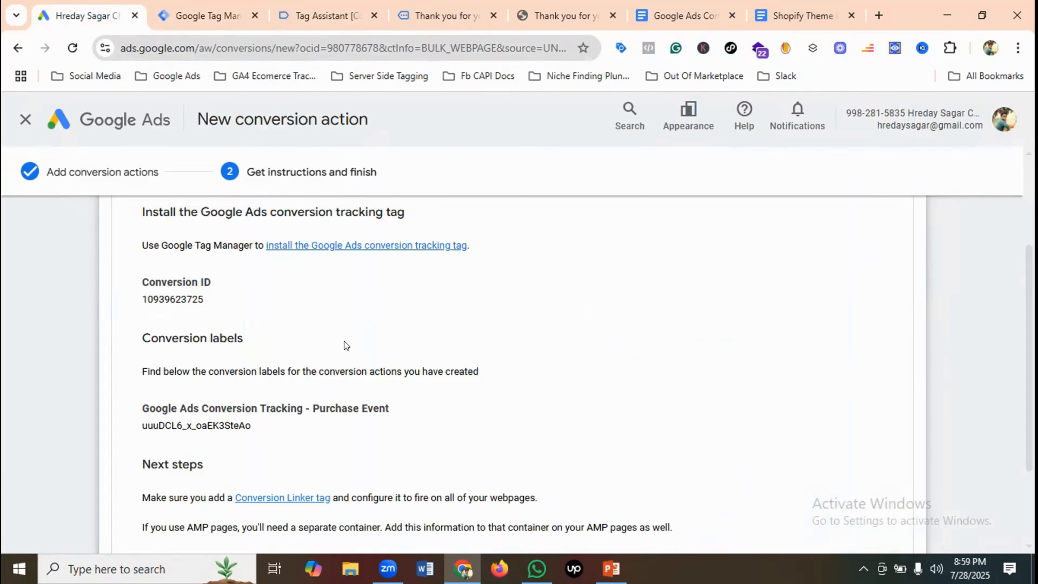
triple_click(277, 409)
right_click(281, 408)
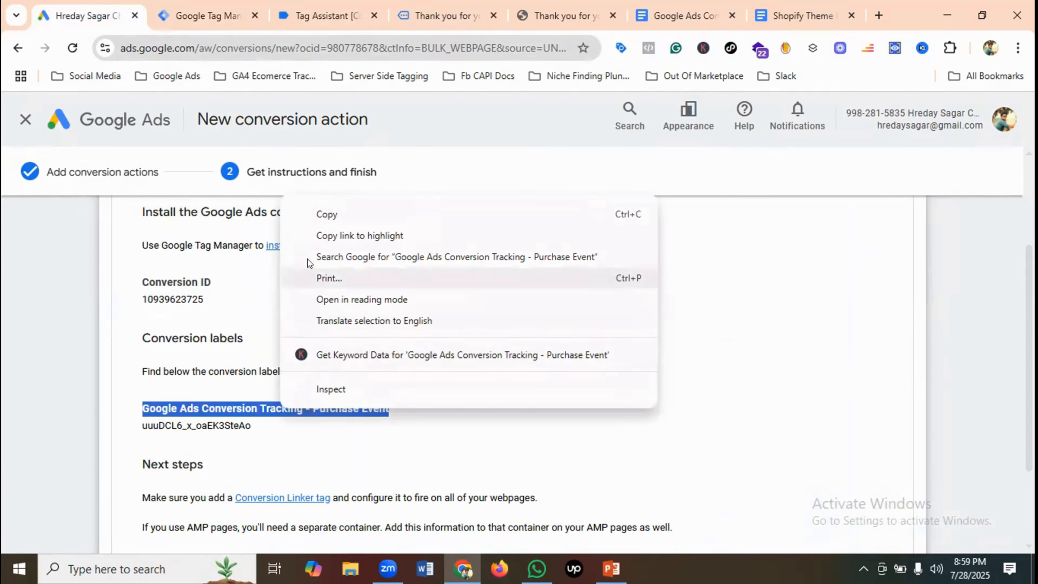
left_click(321, 217)
left_click(209, 25)
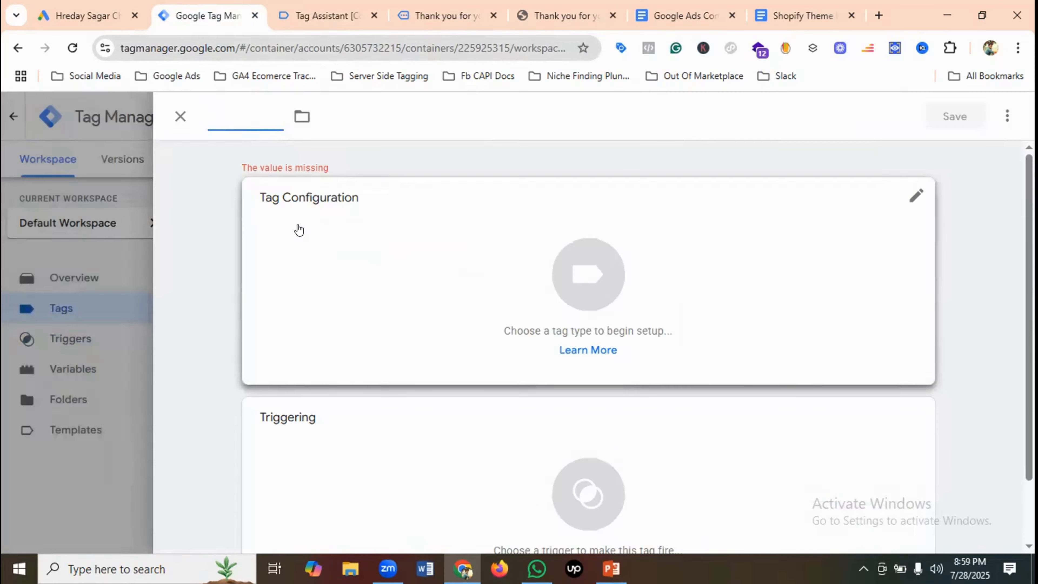
key("ctrl+v")
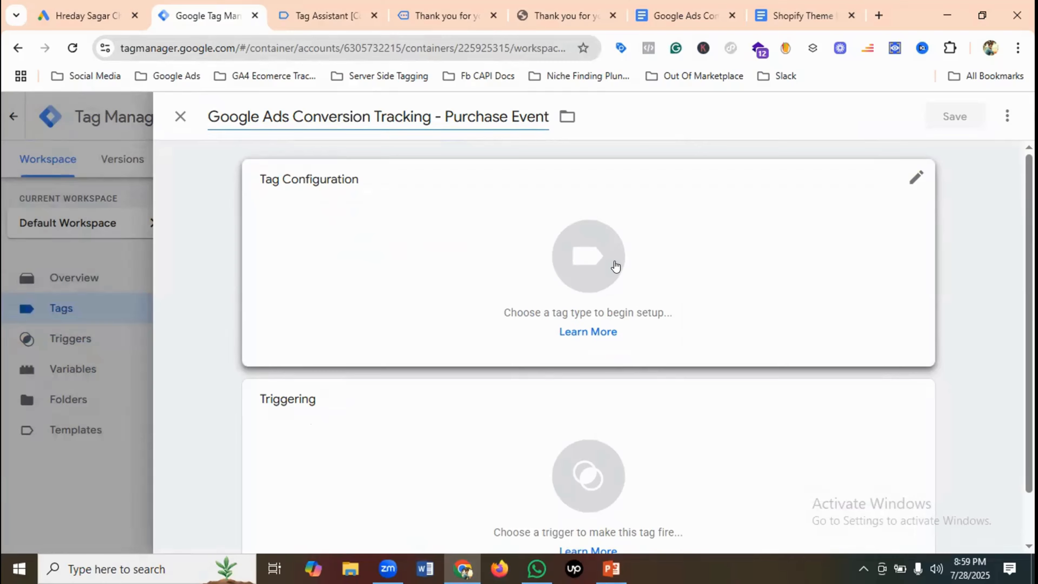
Set the new tag's type to Google Ads Conversion Tracking.
left_click(615, 266)
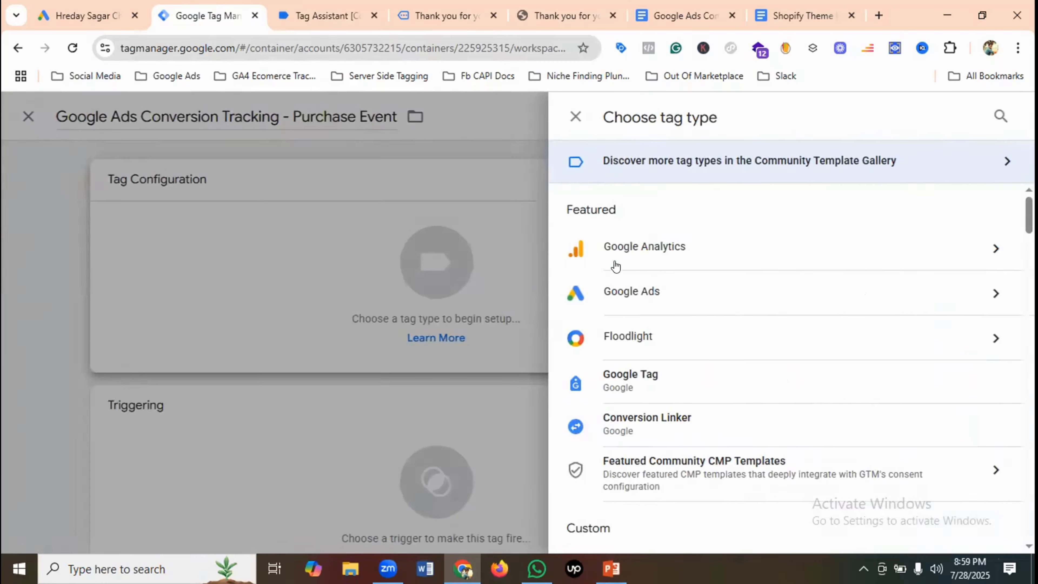
left_click(687, 296)
left_click(686, 300)
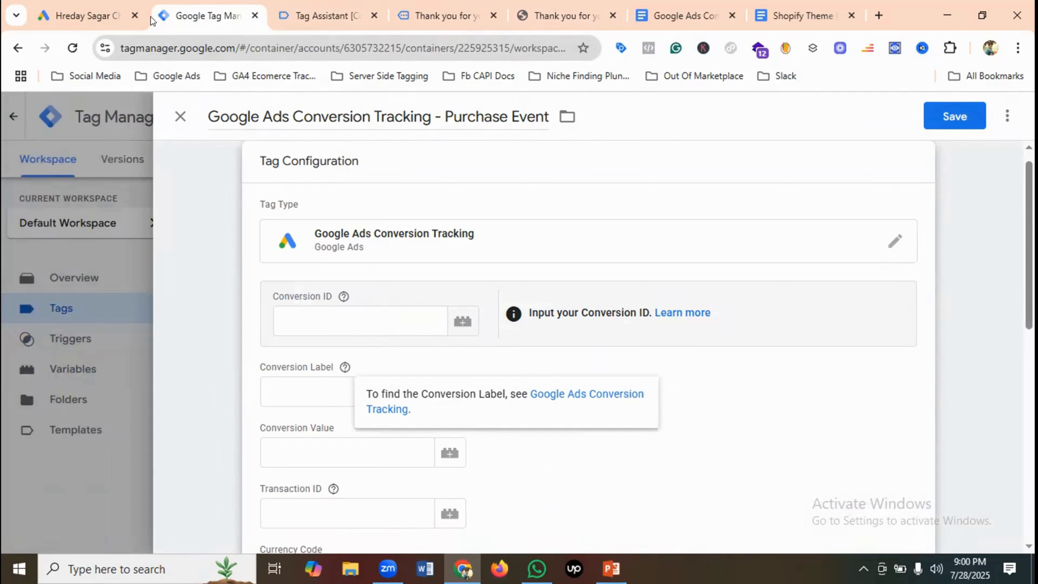
Copy the conversion ID from the Google Ads setup instructions and return to Tag Manager.
left_click(86, 15)
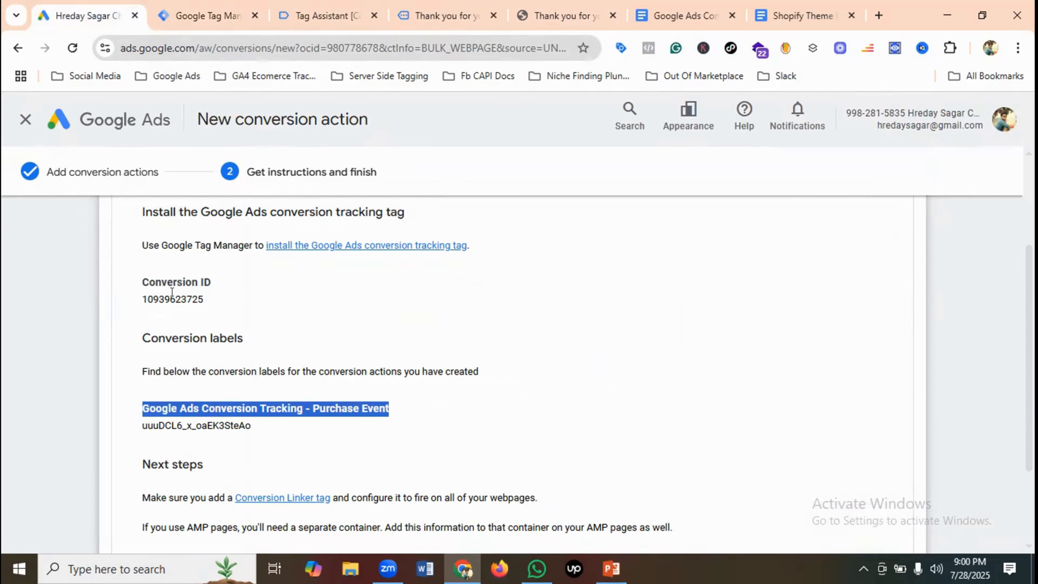
double_click(172, 297)
right_click(177, 302)
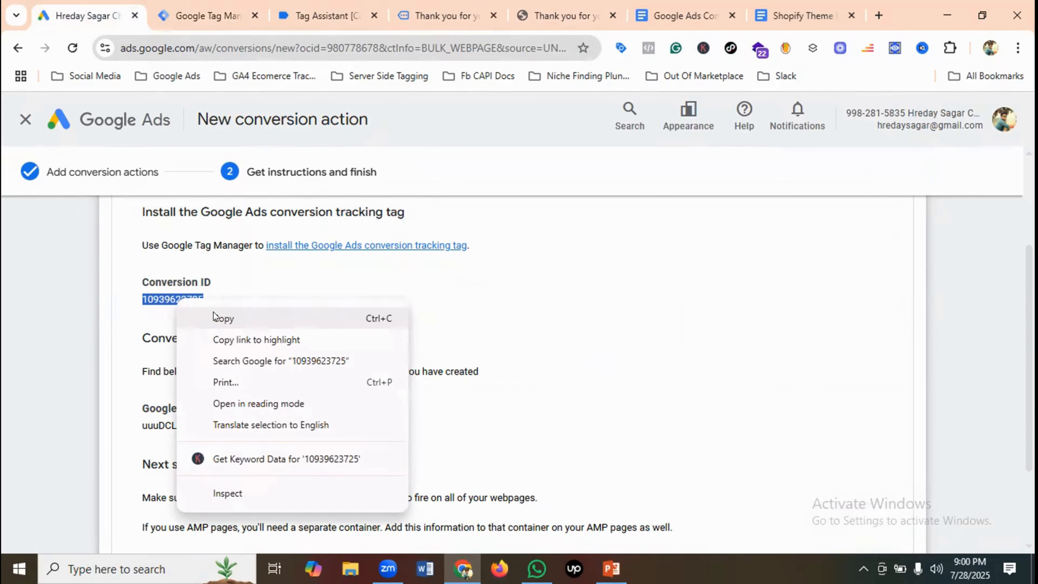
left_click(214, 318)
left_click(198, 26)
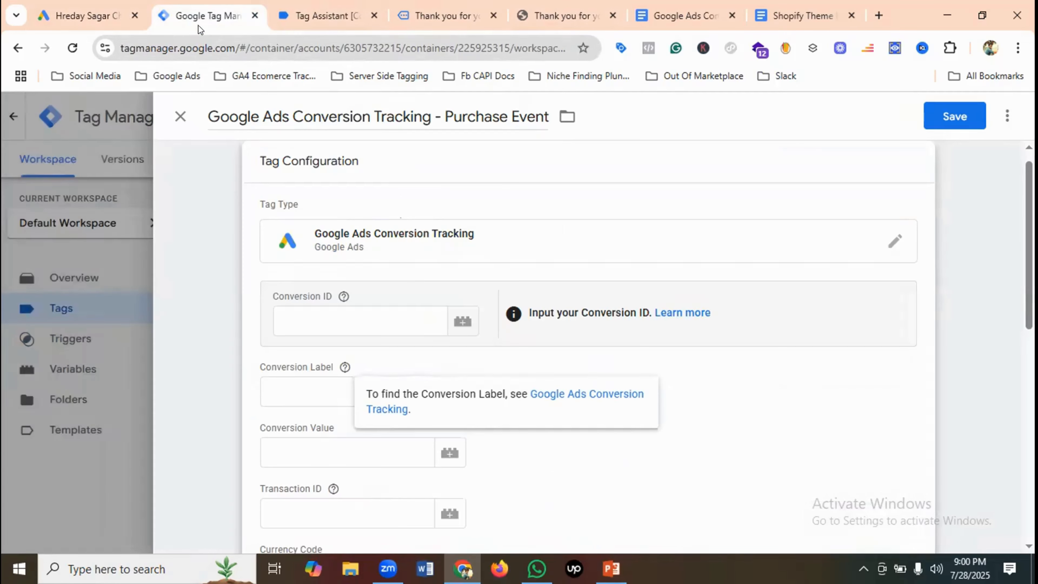
Create a new variable for the tag's Conversion ID and name it Google Ads - Conversion ID.
left_click(464, 322)
left_click(1007, 117)
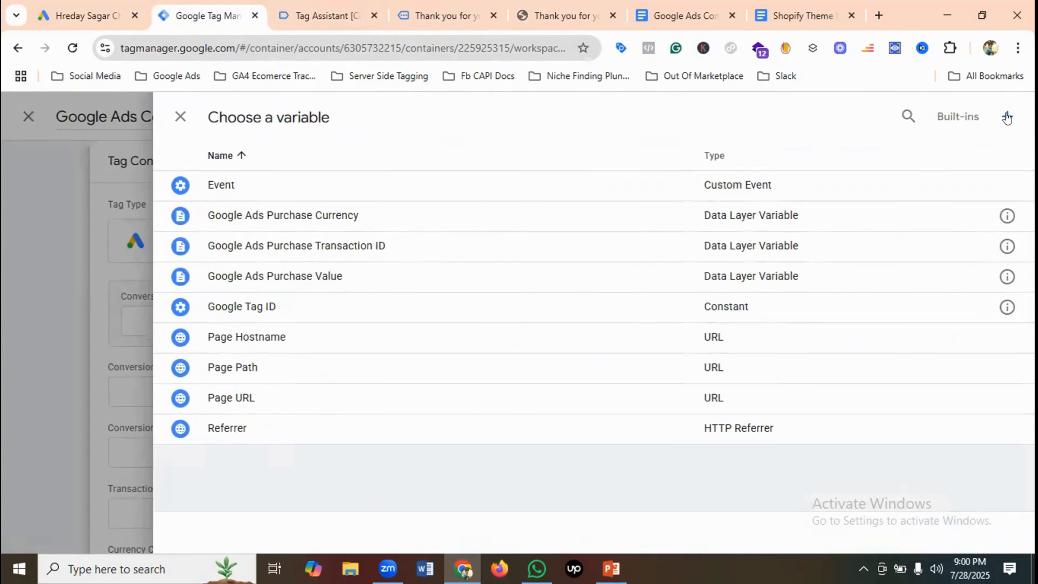
left_click(255, 117)
triple_click(256, 118)
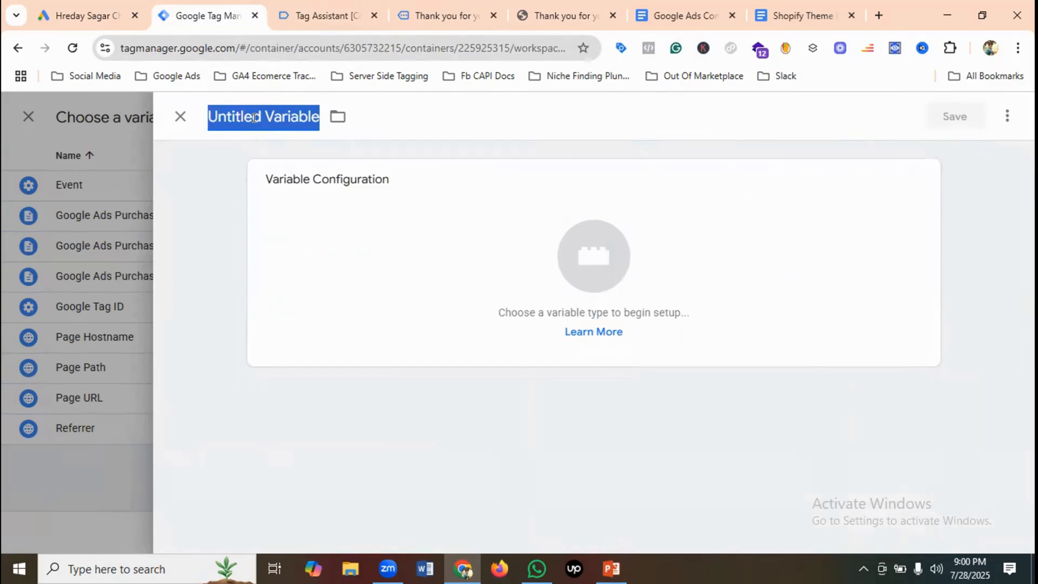
key("BackSpace")
type("Goog")
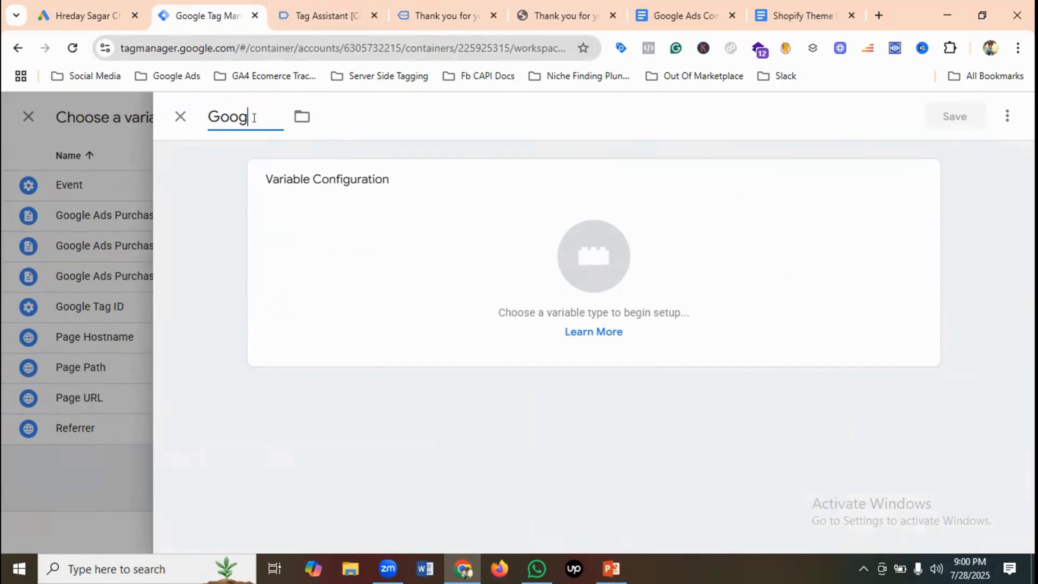
type("le Ads - Co")
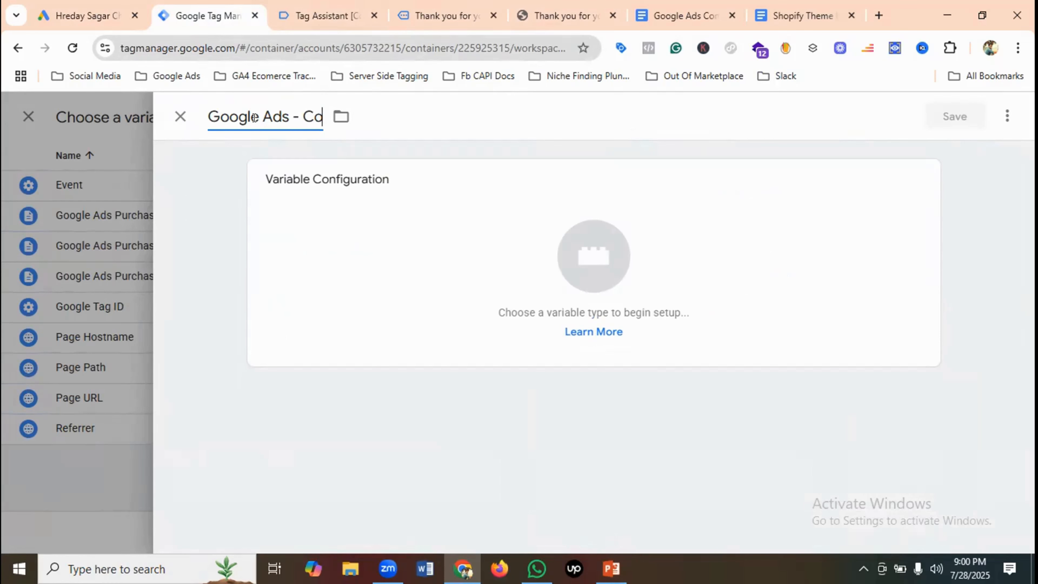
type("nversion ID")
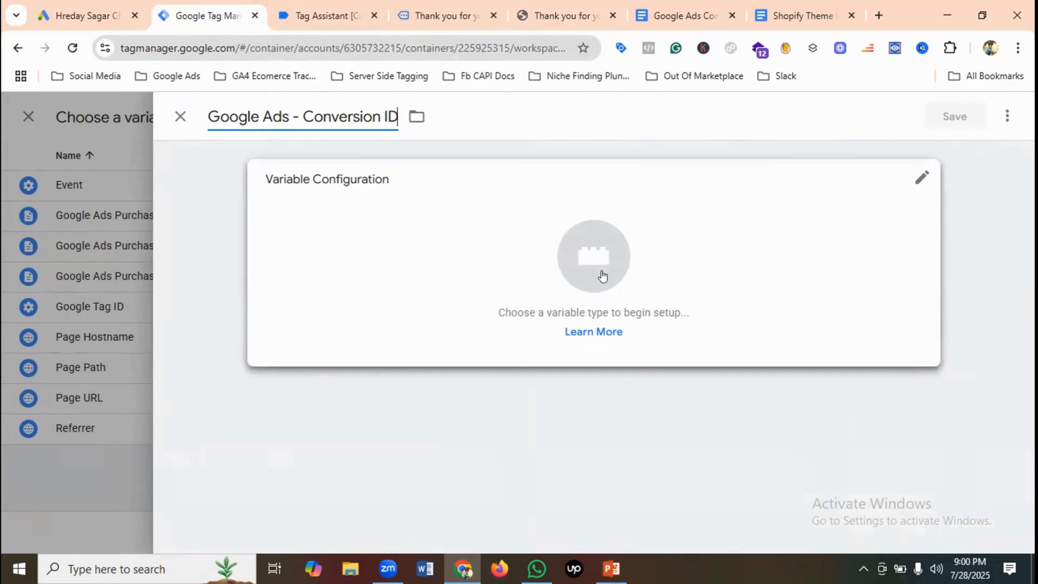
Make the variable a Constant, paste the copied conversion ID as its value, and save it.
left_click(797, 319)
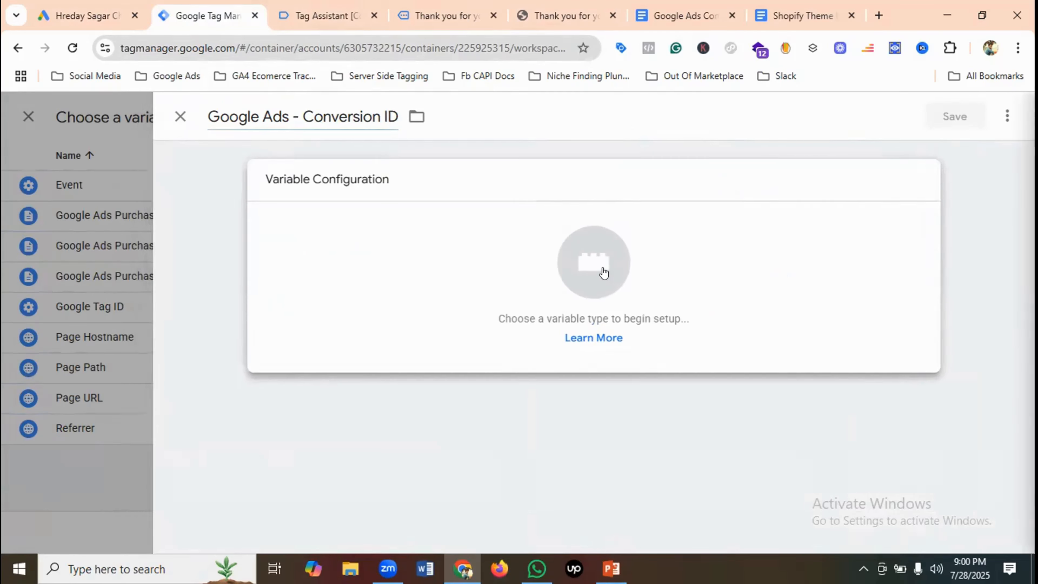
scroll(774, 346, "down", 10)
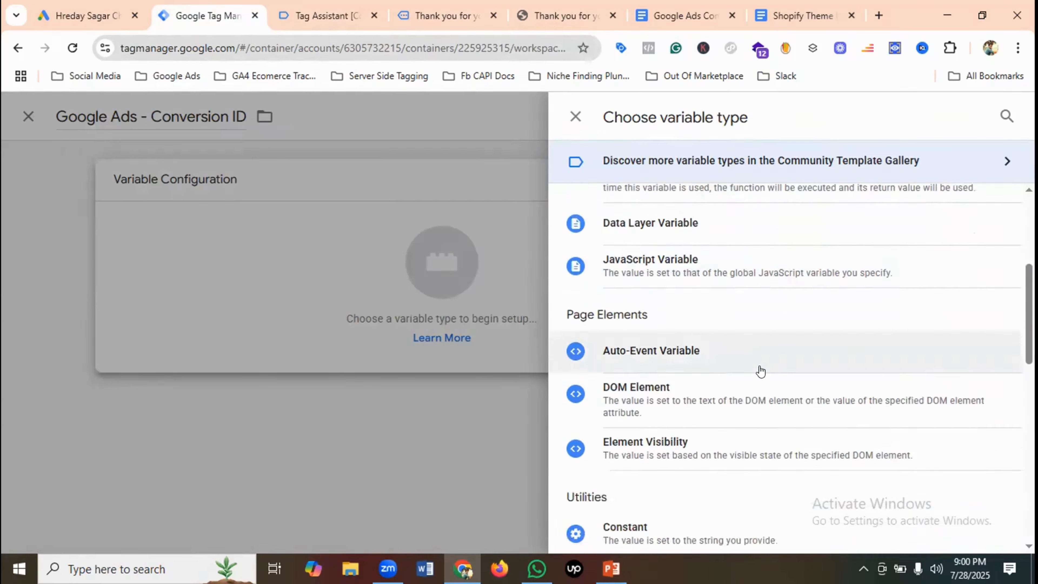
left_click(652, 401)
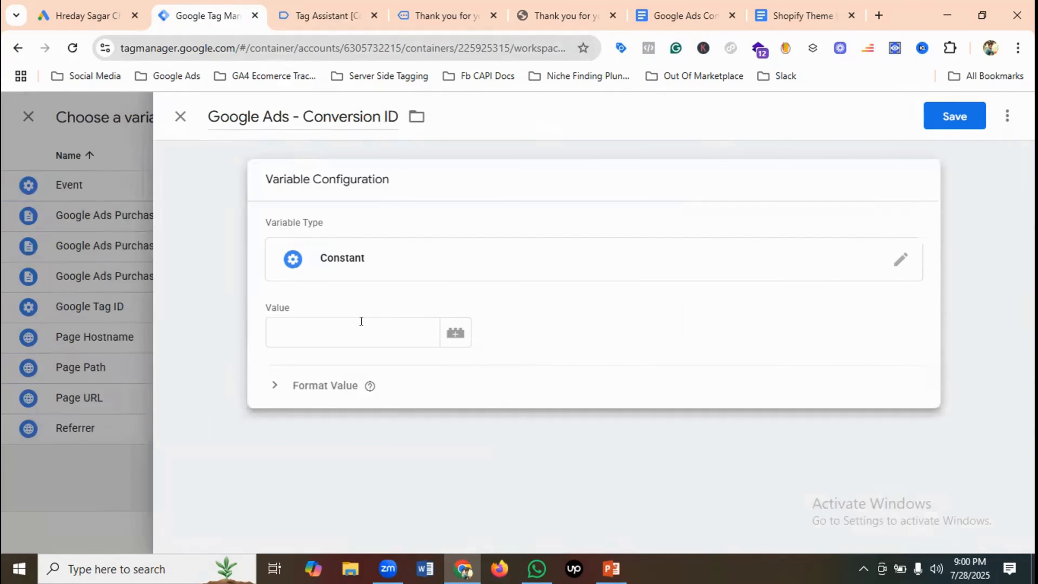
left_click(361, 321)
key("ctrl+v")
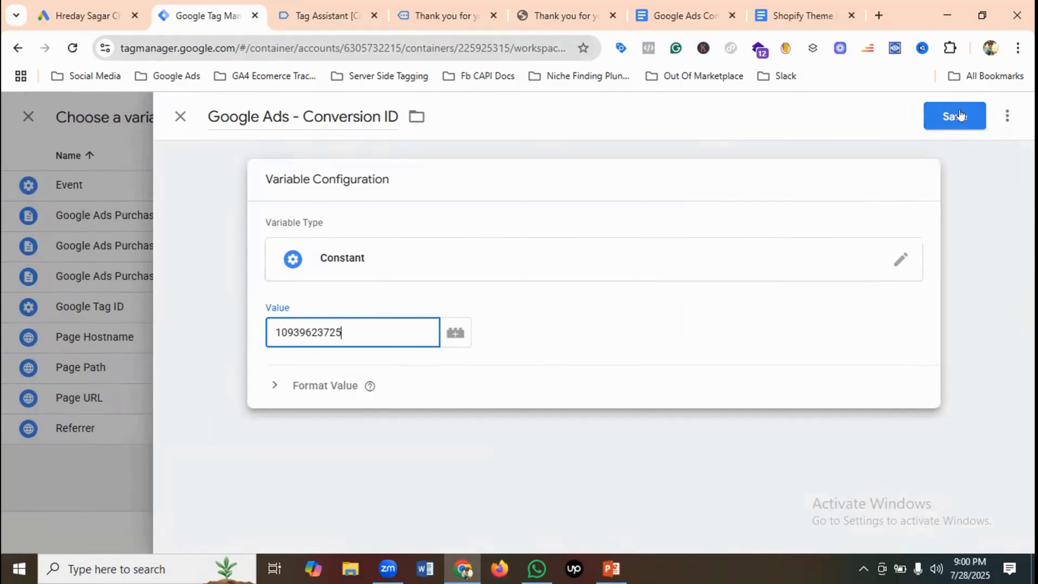
left_click(963, 110)
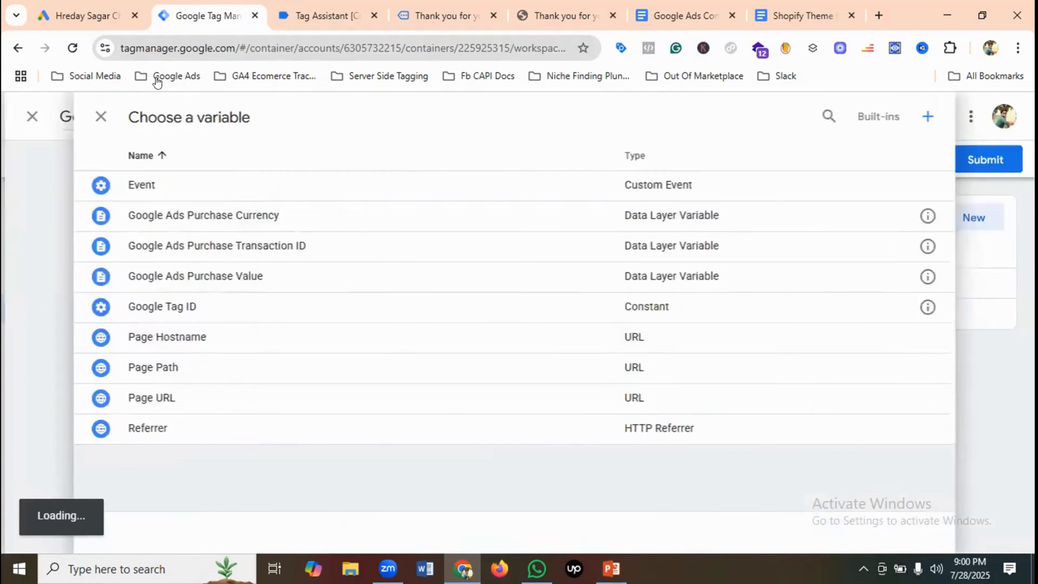
Copy the purchase event's conversion label from Google Ads and paste it as the Conversion Label of the Tag Manager tag.
left_click(75, 12)
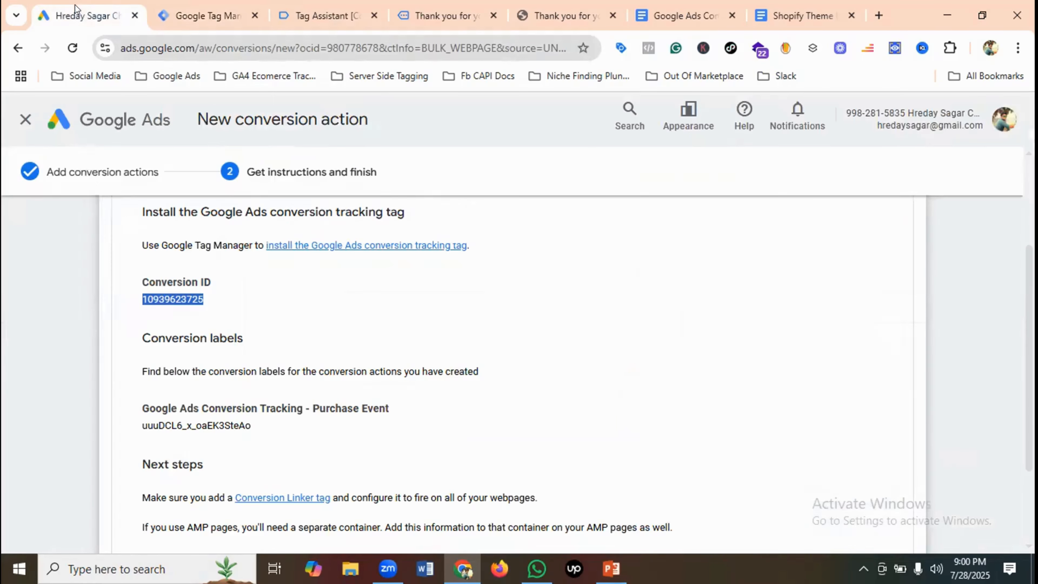
triple_click(194, 421)
right_click(229, 425)
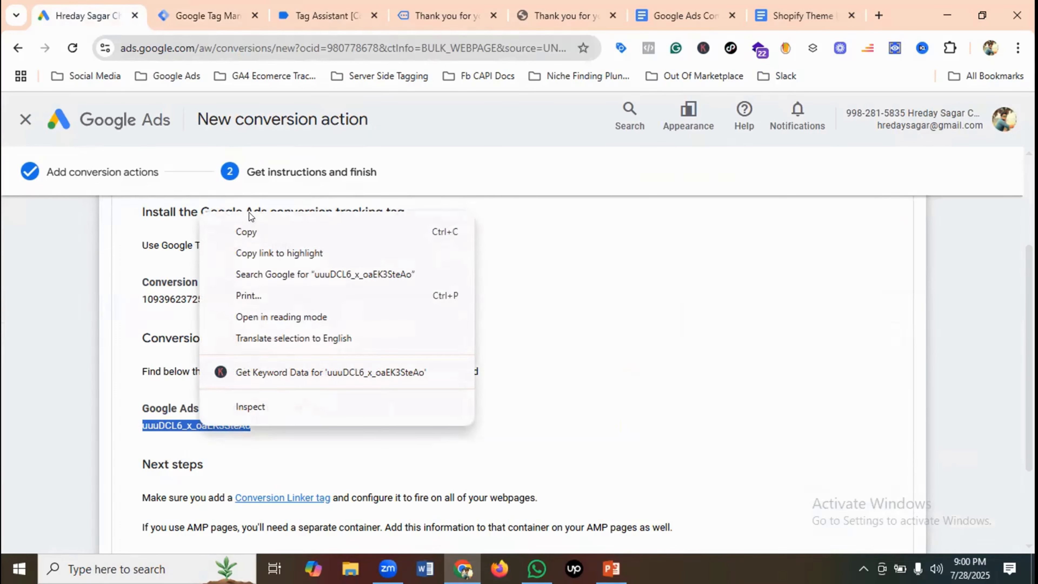
left_click(246, 230)
left_click(203, 15)
left_click(327, 386)
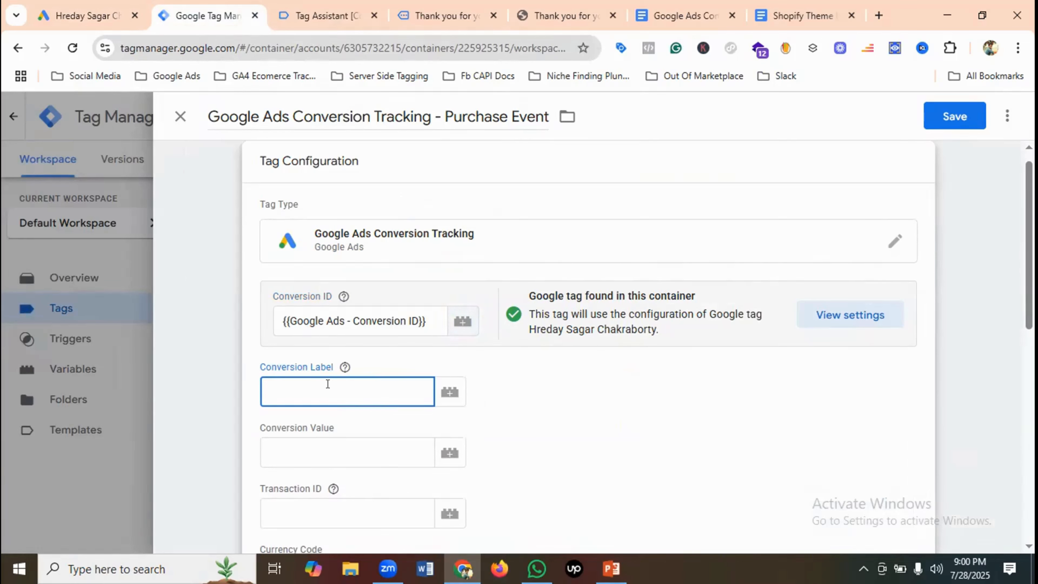
key("ctrl+v")
left_click(537, 382)
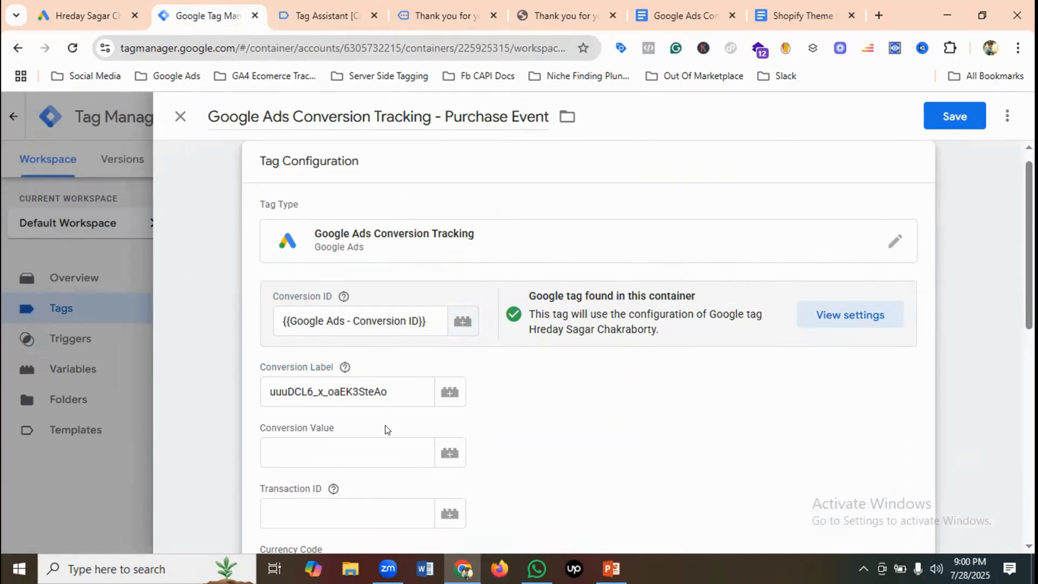
Set Conversion Value to the Google Ads Purchase Value variable and Transaction ID to the Google Ads Purchase Transaction ID variable.
scroll(371, 421, "down", 2)
scroll(368, 387, "down", 1)
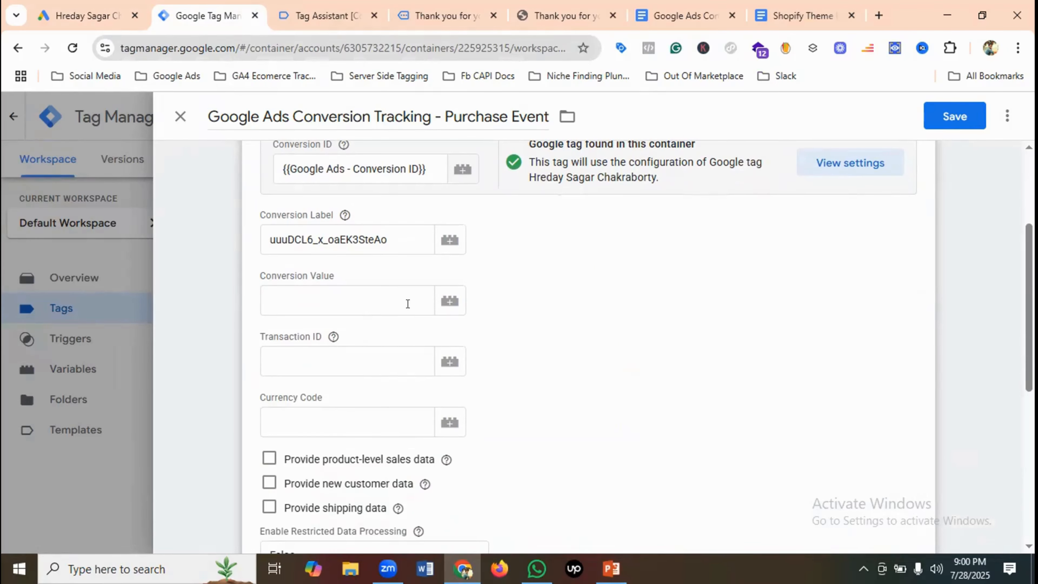
left_click(450, 301)
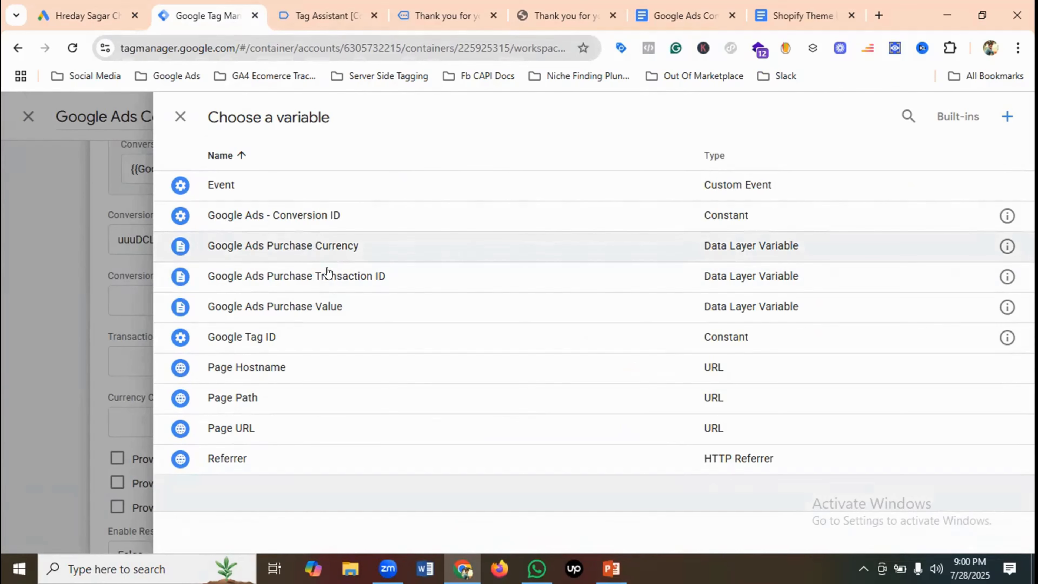
left_click(318, 306)
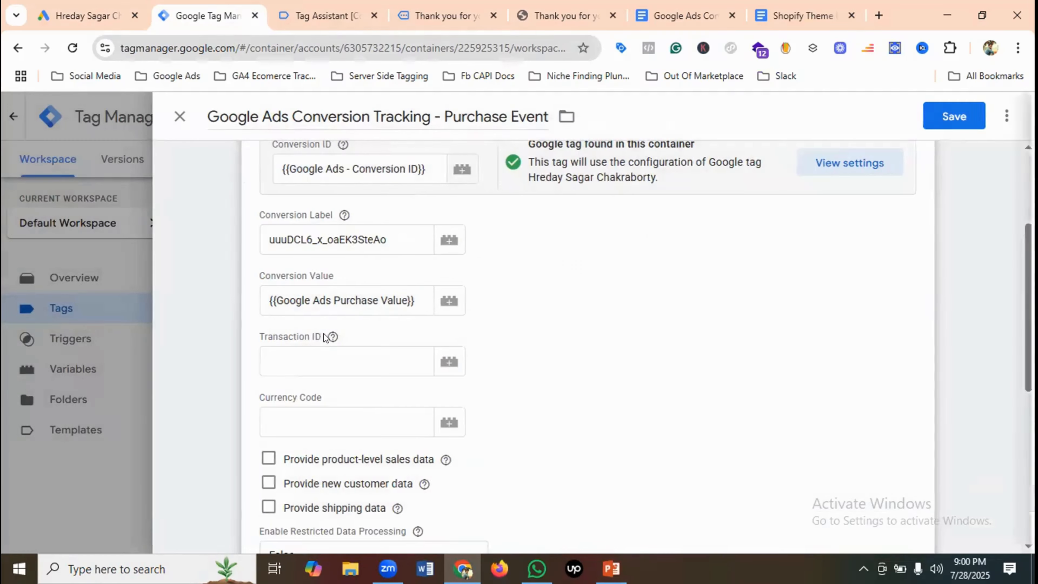
left_click(449, 361)
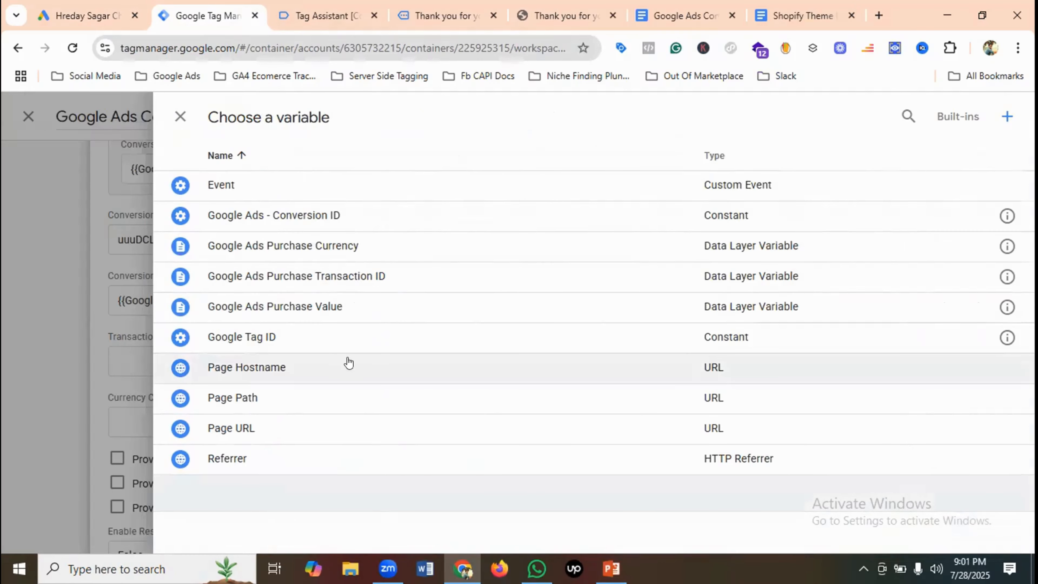
left_click(291, 277)
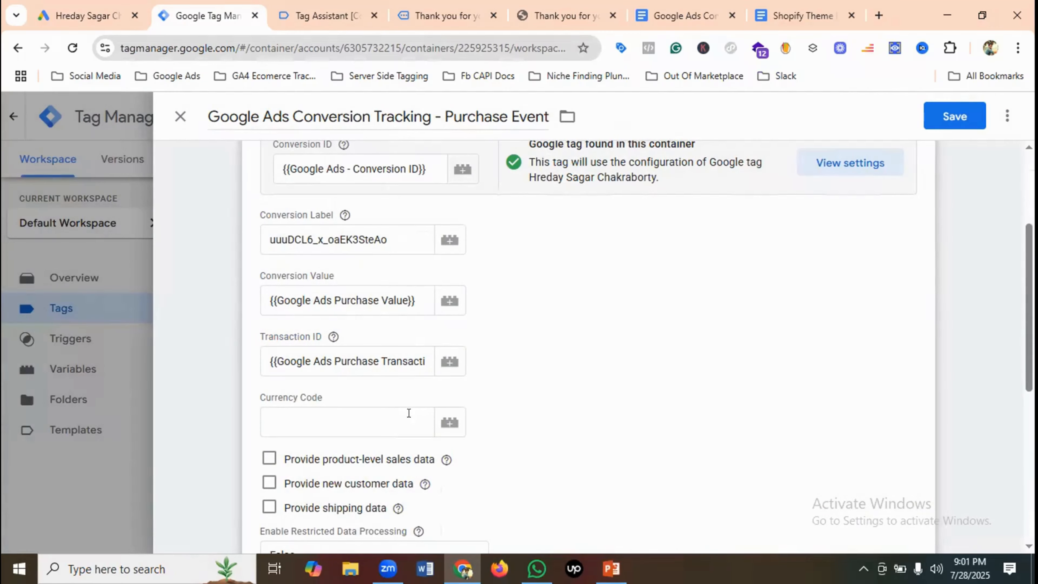
Set the tag's Currency Code to the Google Ads Purchase Currency variable and save the tag with Purchase Trigger as its firing trigger.
left_click(445, 430)
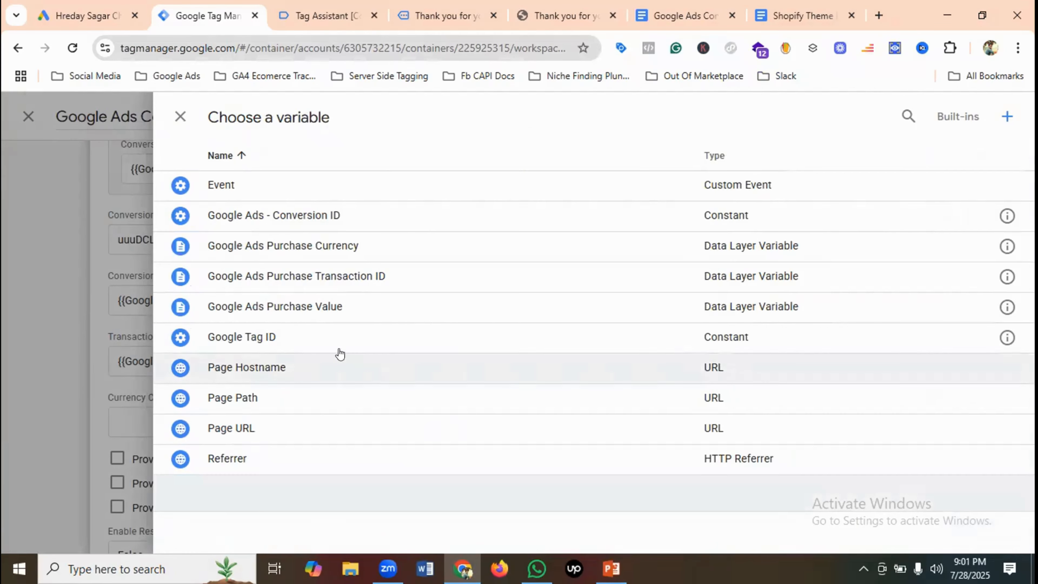
left_click(318, 246)
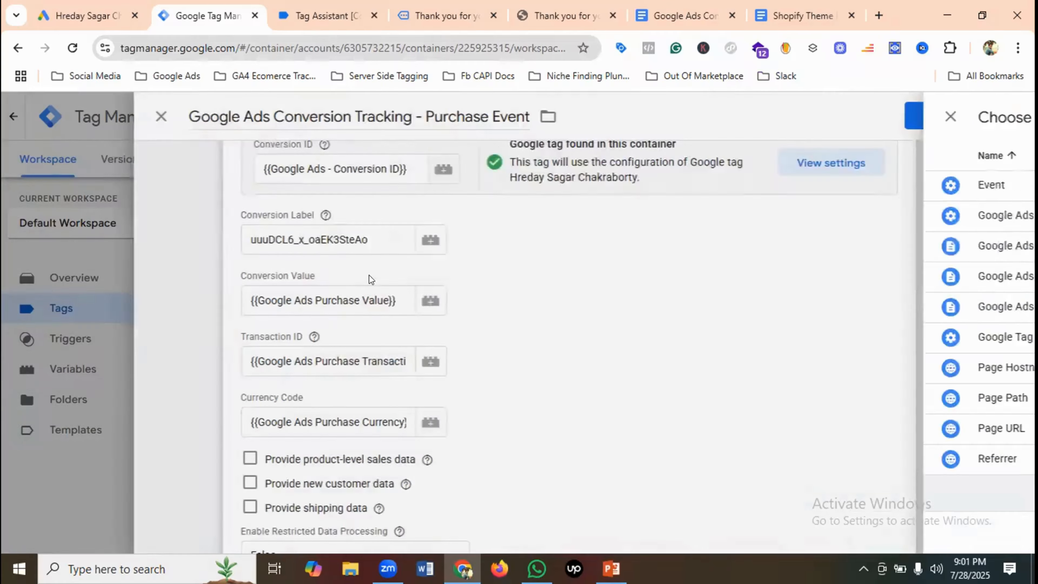
scroll(471, 332, "down", 5)
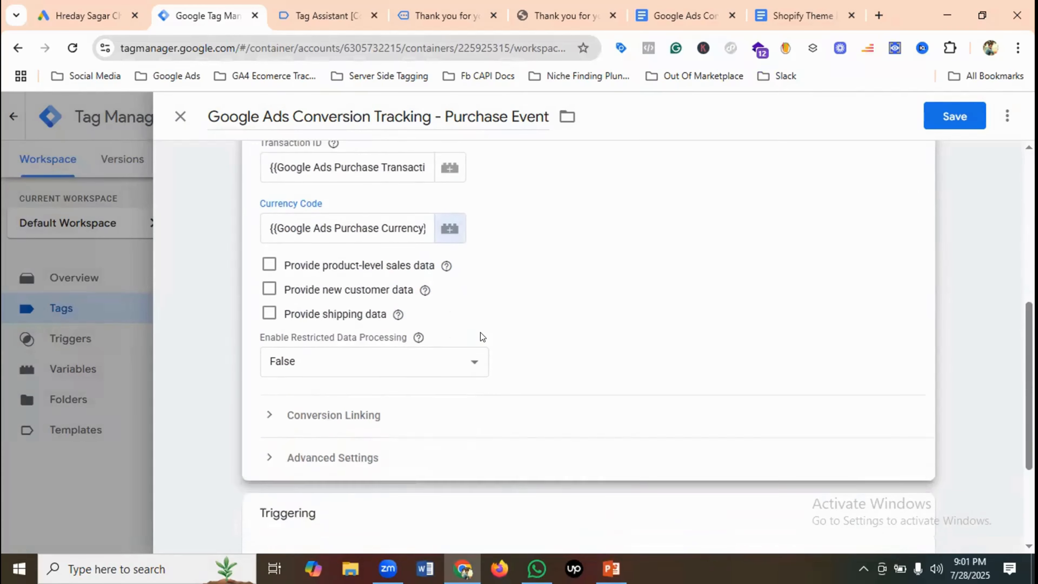
scroll(480, 333, "down", 2)
left_click(589, 417)
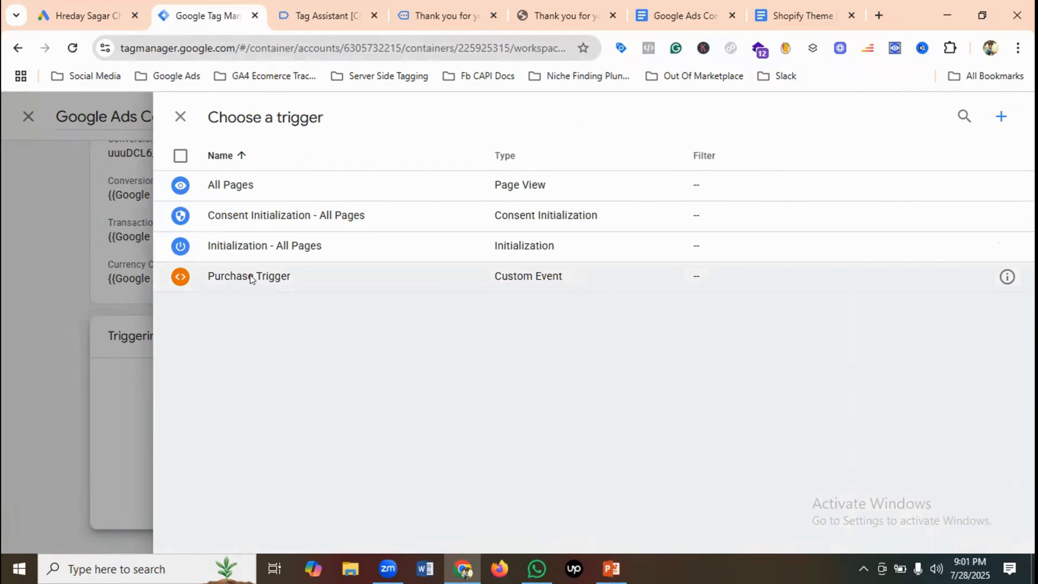
left_click(250, 276)
left_click(944, 115)
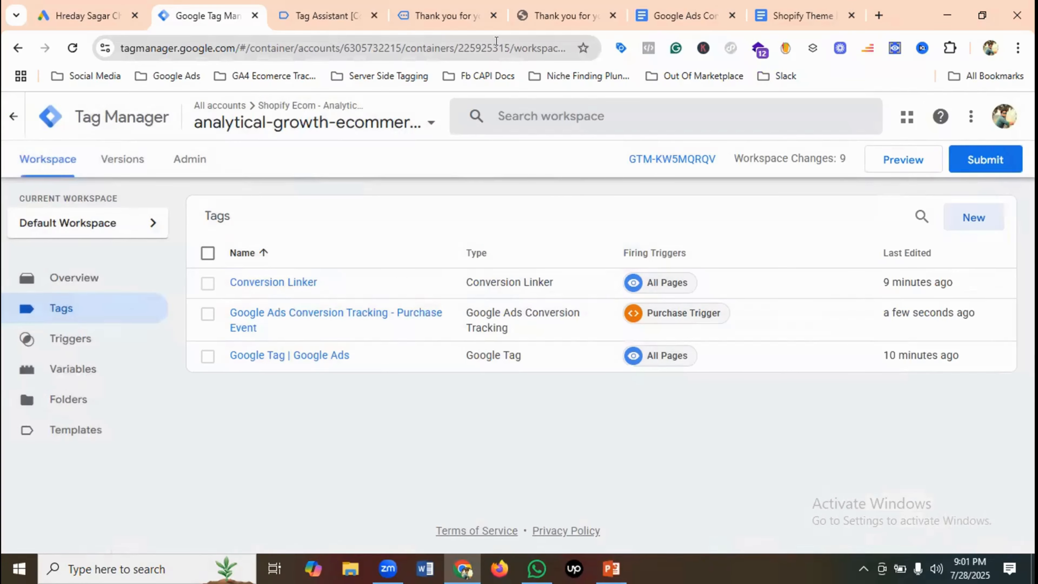
Check the tutorial outline in Google Docs, and start a new user-defined variable in Google Tag Manager.
left_click(660, 17)
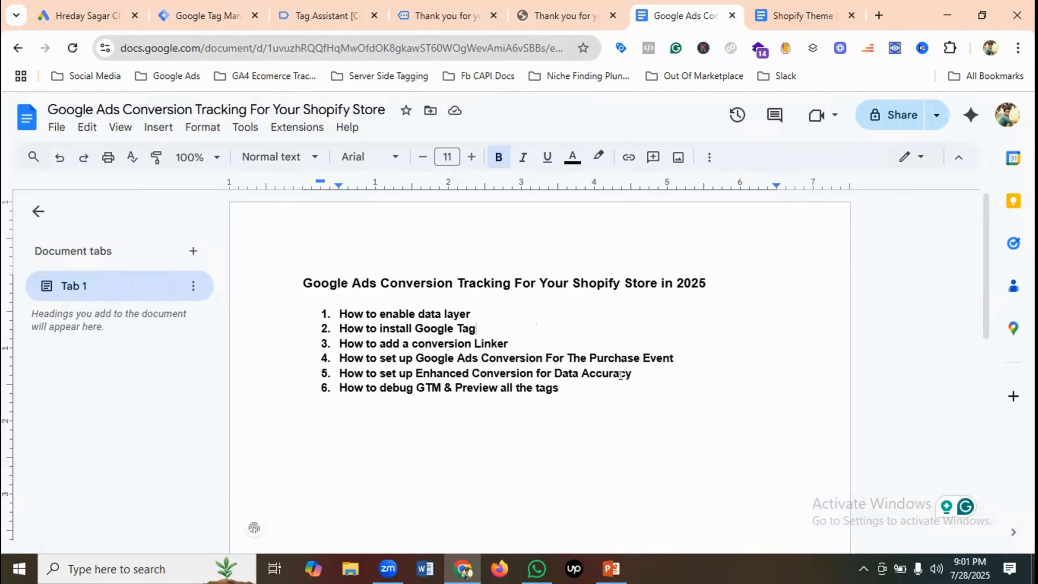
left_click(206, 15)
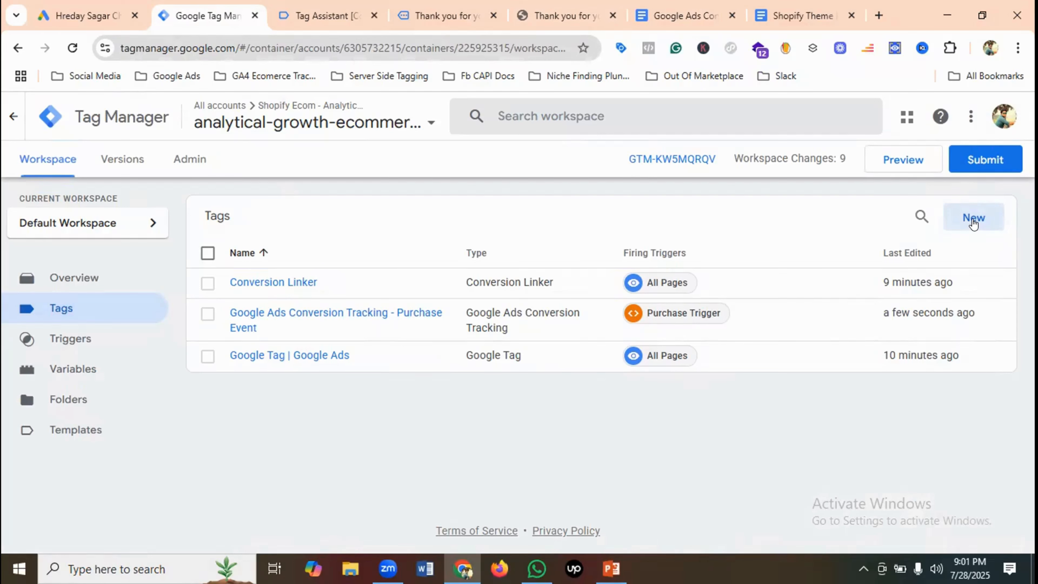
left_click(90, 367)
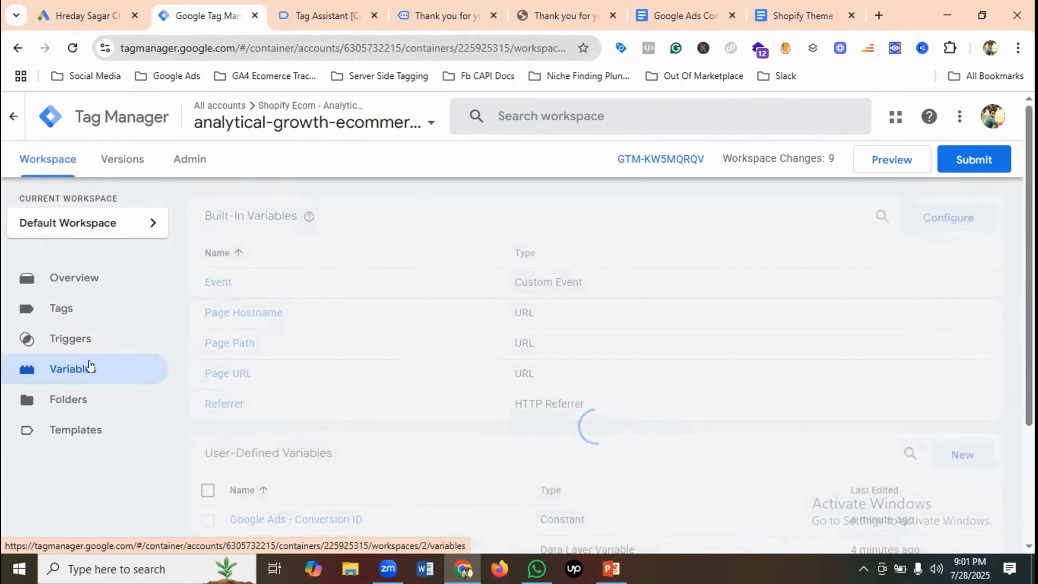
scroll(446, 381, "down", 2)
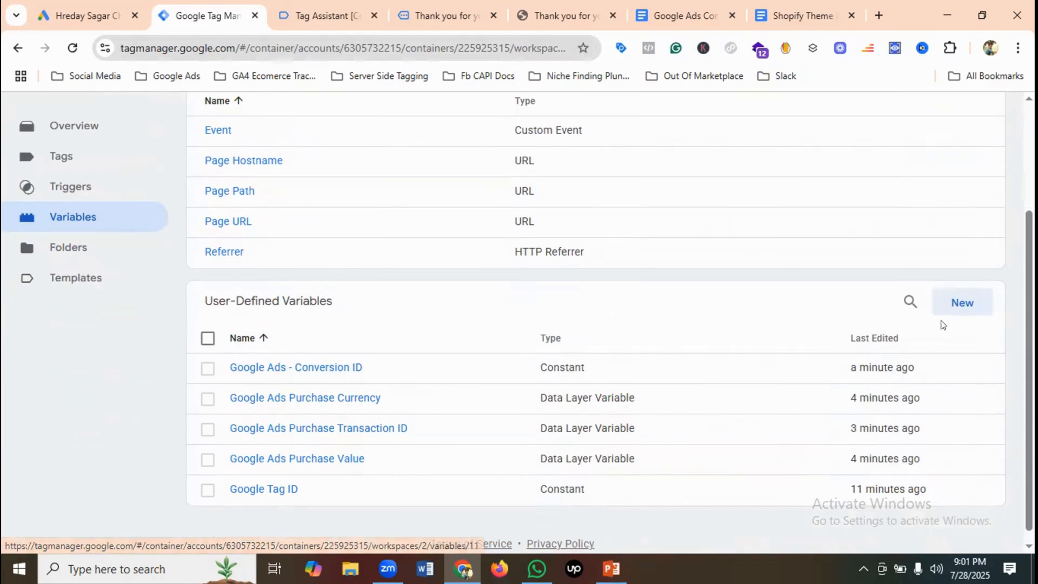
left_click(965, 304)
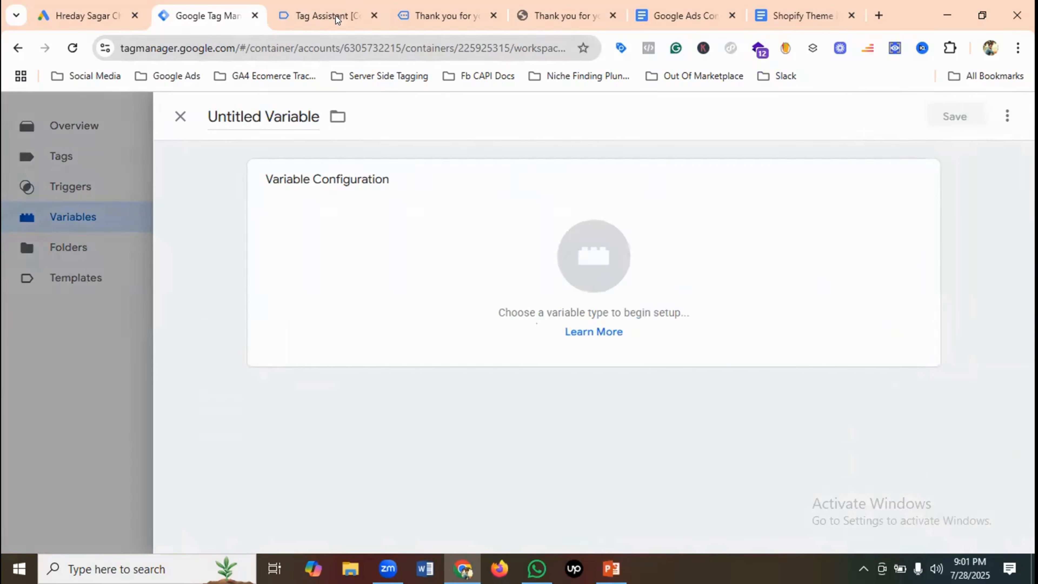
Switch to Tag Assistant and copy the email key from the purchase event's data layer.
left_click(336, 16)
scroll(410, 346, "down", 4)
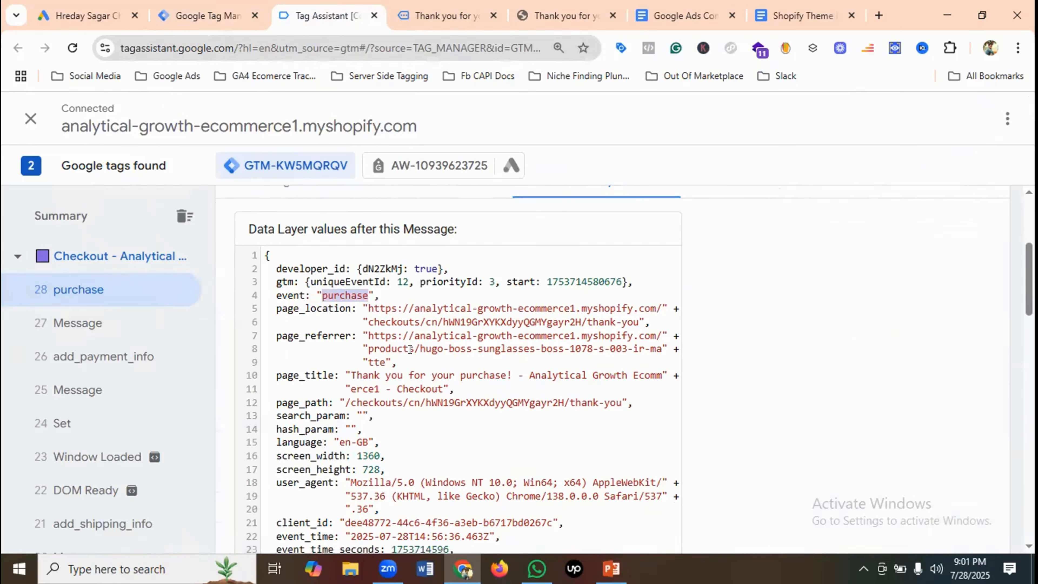
scroll(410, 349, "down", 2)
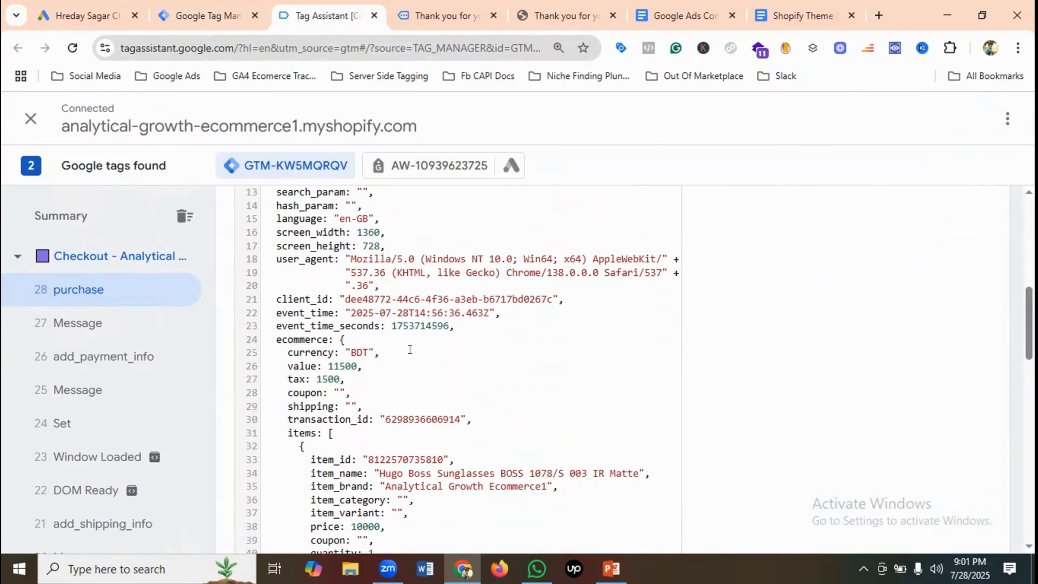
scroll(410, 348, "down", 2)
scroll(409, 348, "down", 4)
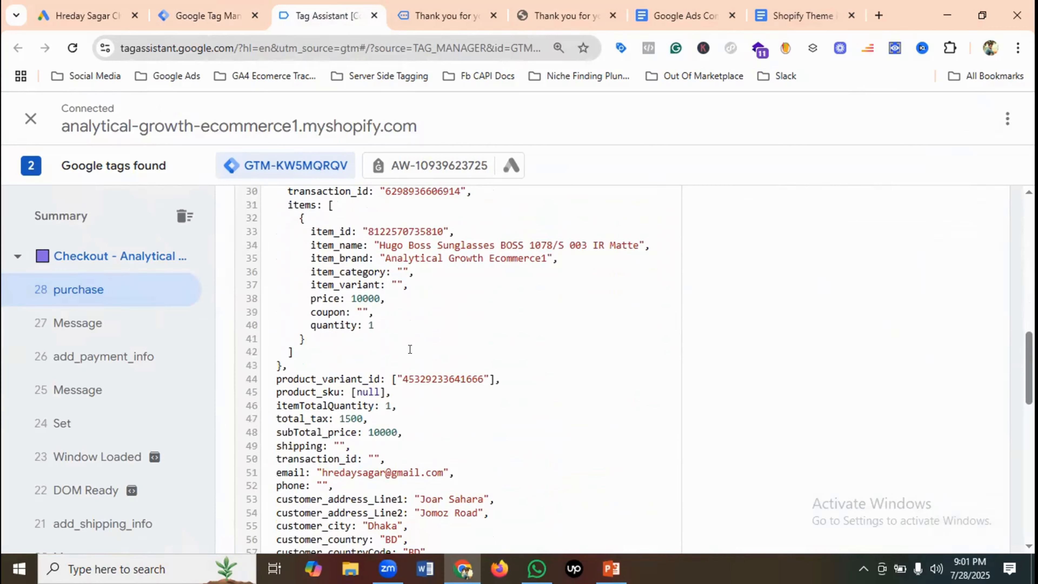
scroll(410, 349, "down", 2)
scroll(409, 349, "down", 2)
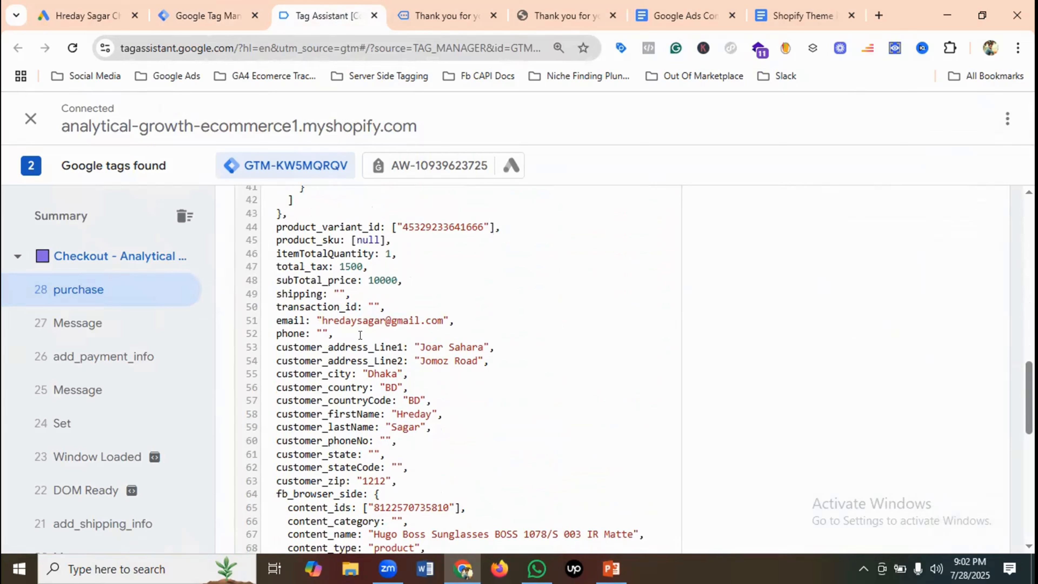
double_click(280, 318)
right_click(285, 329)
left_click(322, 345)
left_click(204, 12)
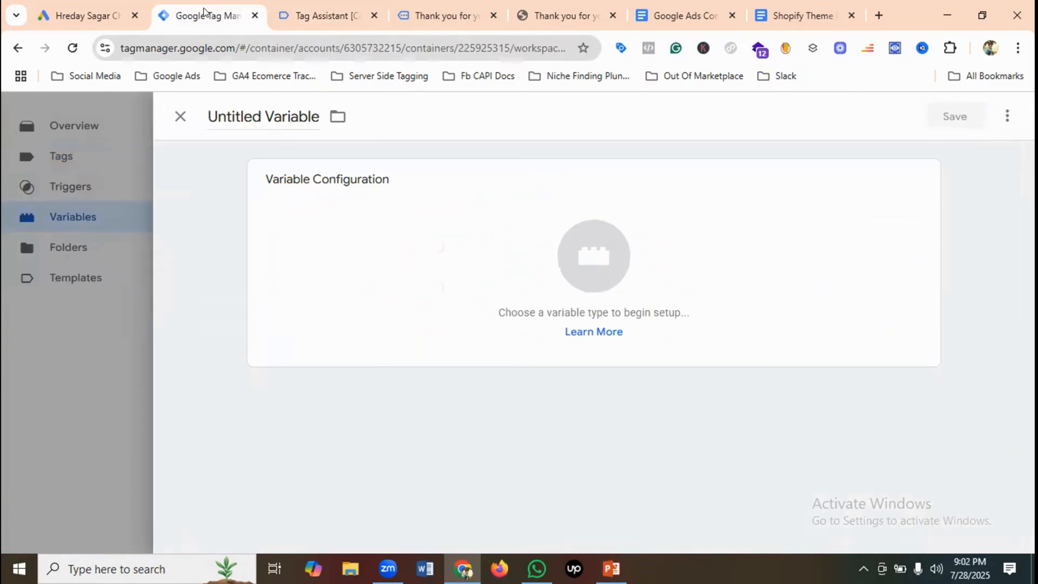
Name the new Tag Manager variable Customer email and make it a Data Layer Variable.
left_click(243, 120)
key("ctrl+a")
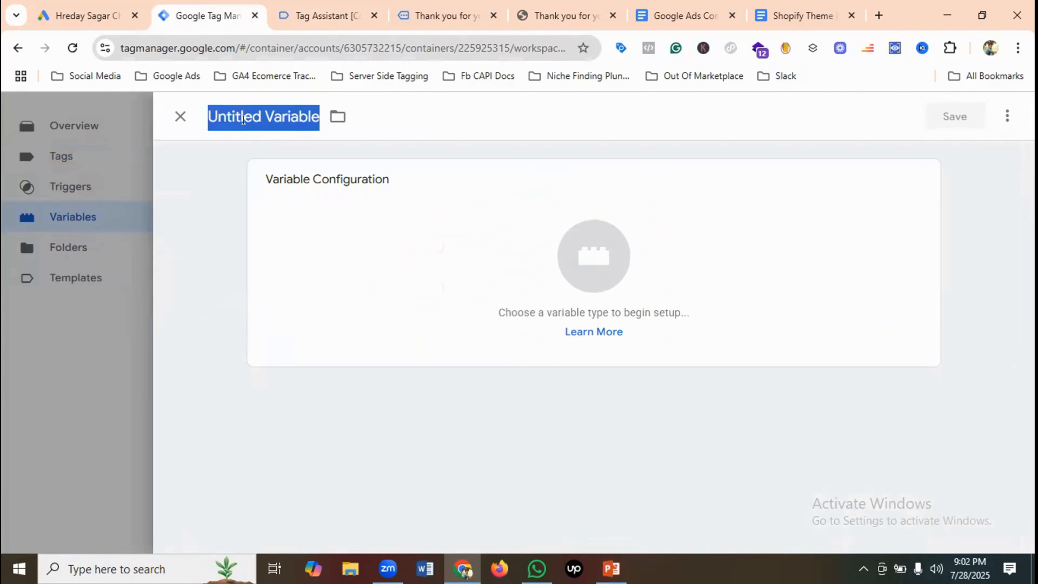
key("BackSpace")
type("C")
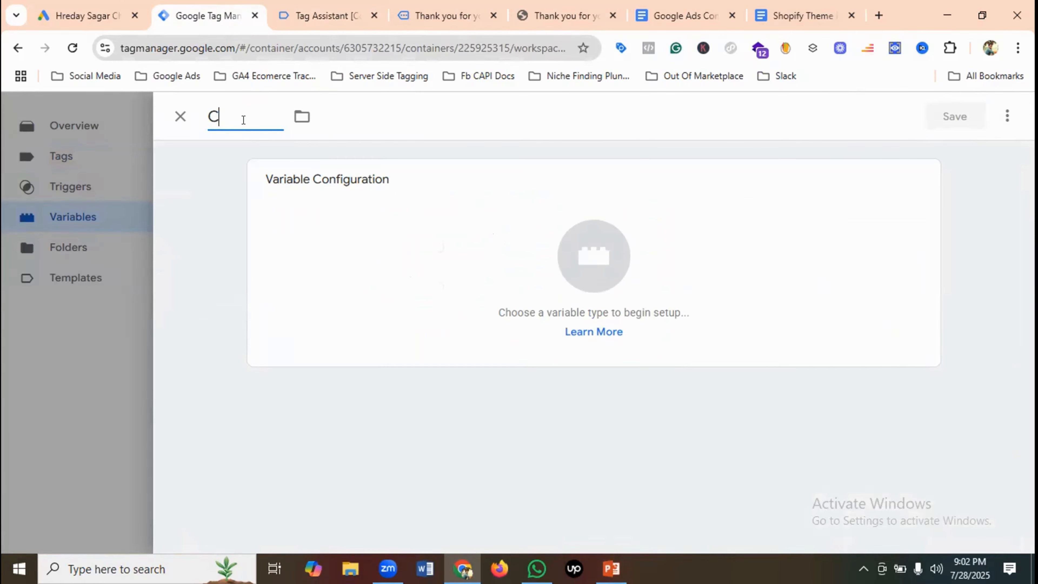
type("ustomer email")
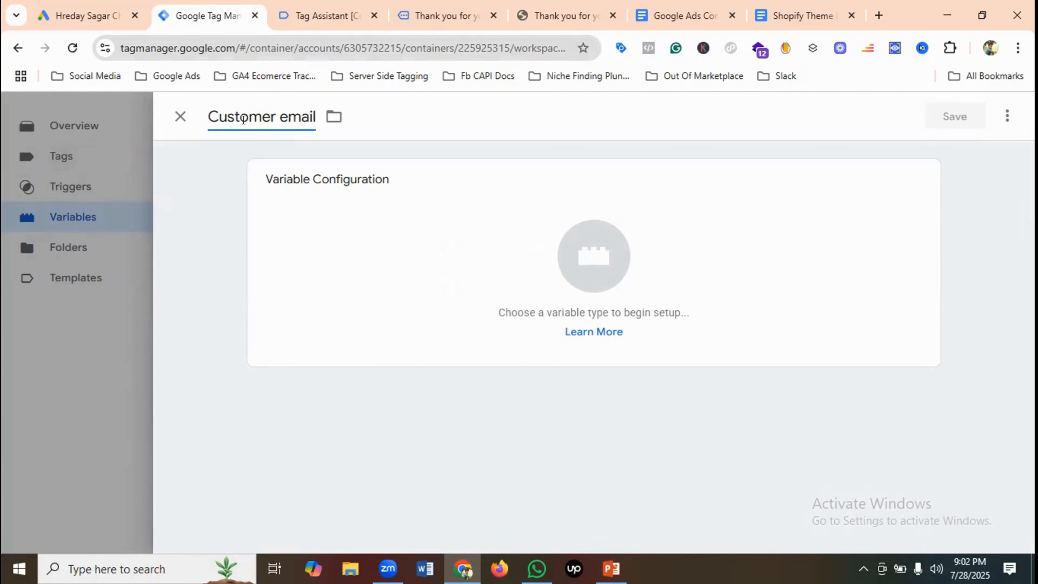
left_click(572, 276)
scroll(675, 313, "down", 2)
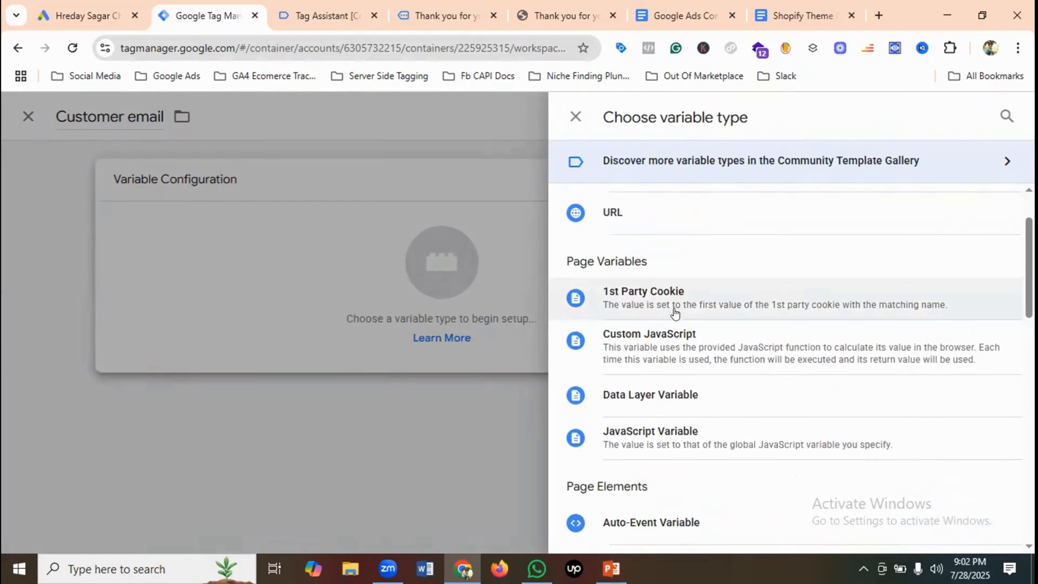
scroll(675, 313, "up", 2)
scroll(667, 368, "down", 2)
left_click(662, 395)
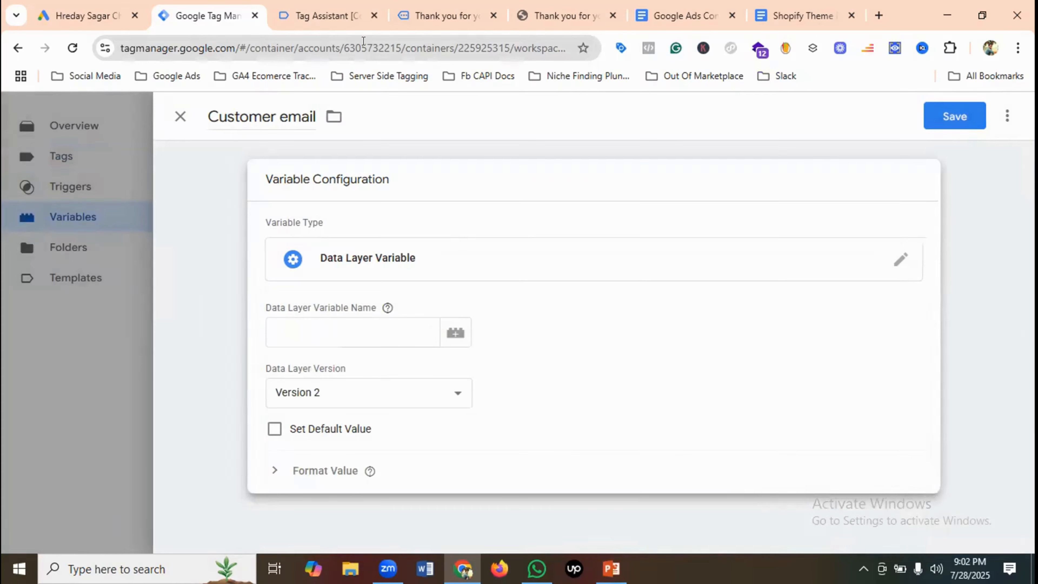
Examine in Tag Assistant where the email key sits in the purchase event's data layer relative to the ecommerce object.
left_click(332, 12)
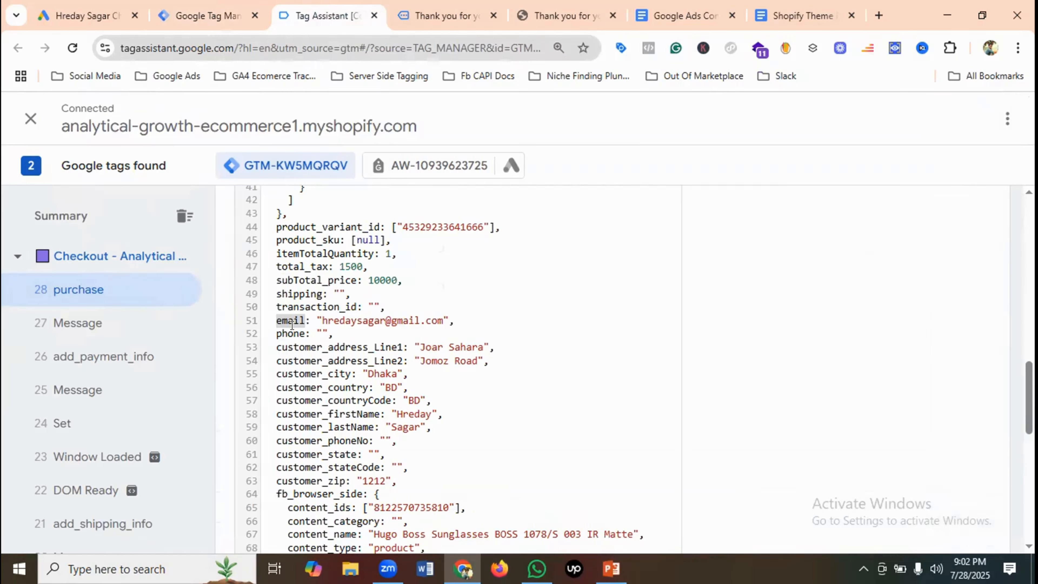
scroll(363, 327, "up", 6)
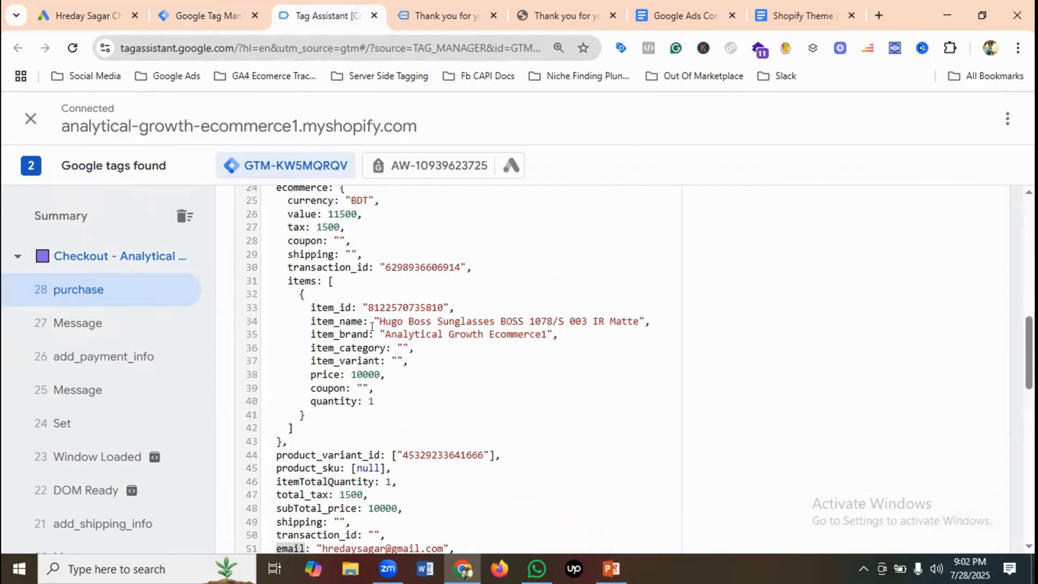
scroll(372, 326, "down", 2)
scroll(372, 326, "up", 1)
scroll(372, 326, "down", 1)
scroll(372, 327, "down", 5)
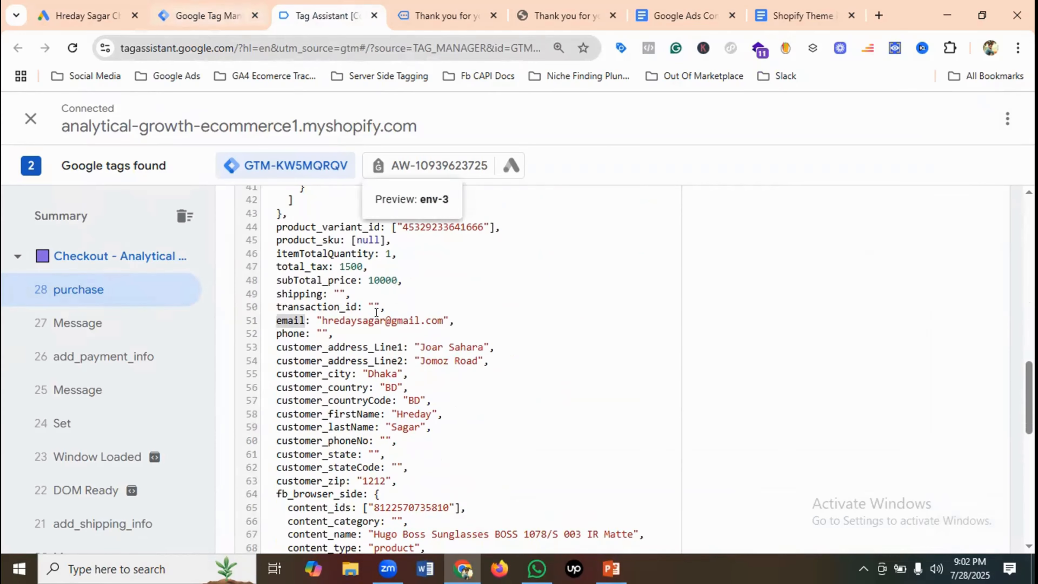
scroll(385, 332, "up", 5)
scroll(385, 333, "down", 3)
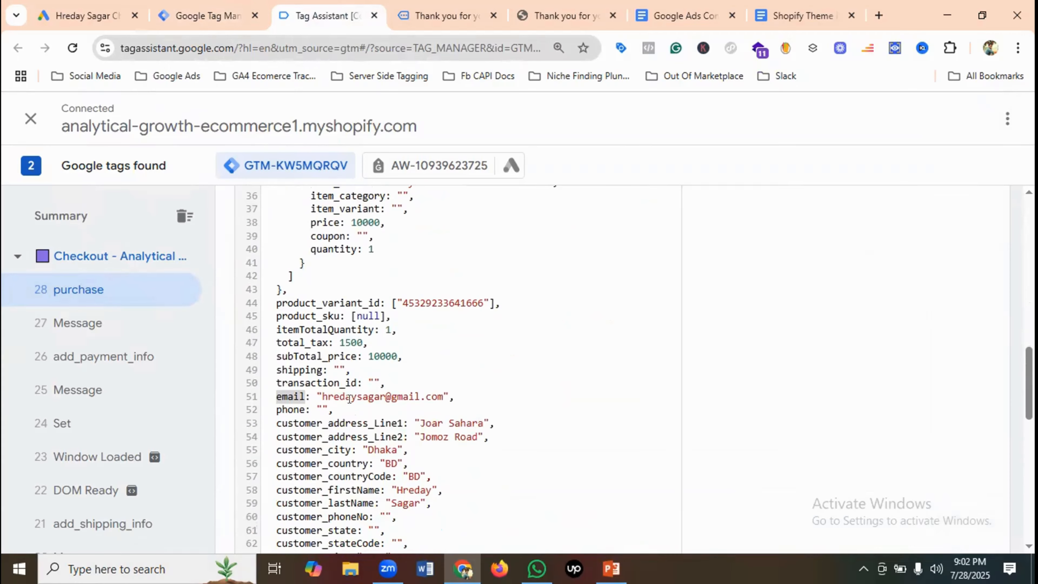
Set the Data Layer Variable Name of Customer email to email in Tag Manager and save the variable.
left_click(229, 24)
left_click(314, 328)
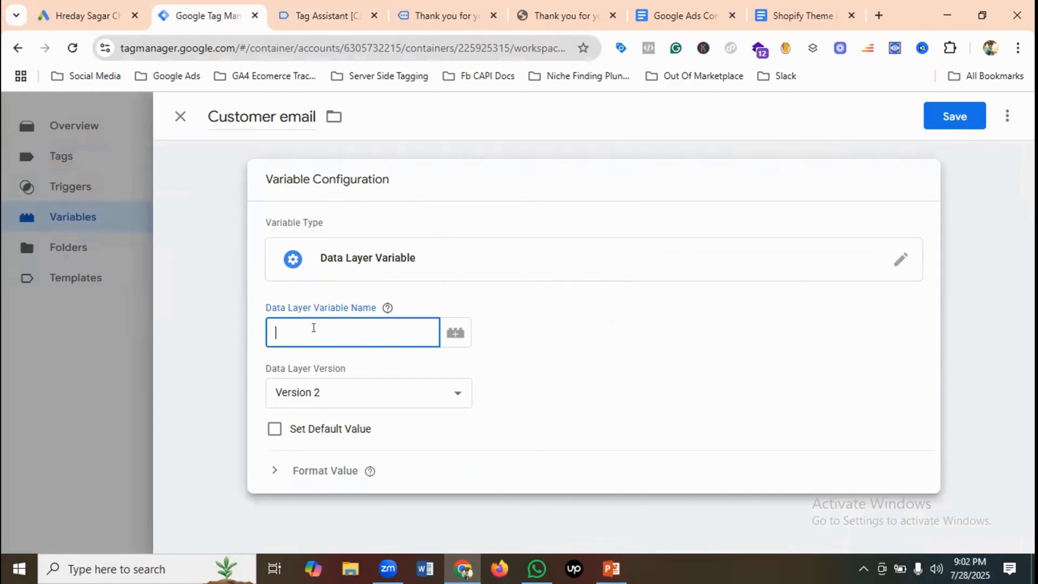
type("email")
left_click(972, 126)
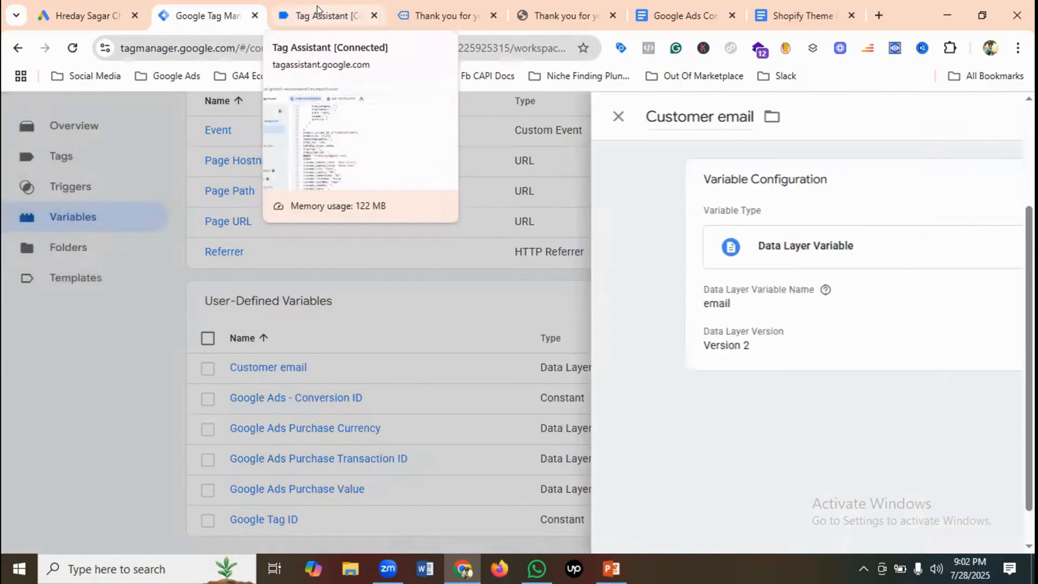
Switch to Tag Assistant and copy the phone key from the purchase event's data layer.
left_click(317, 6)
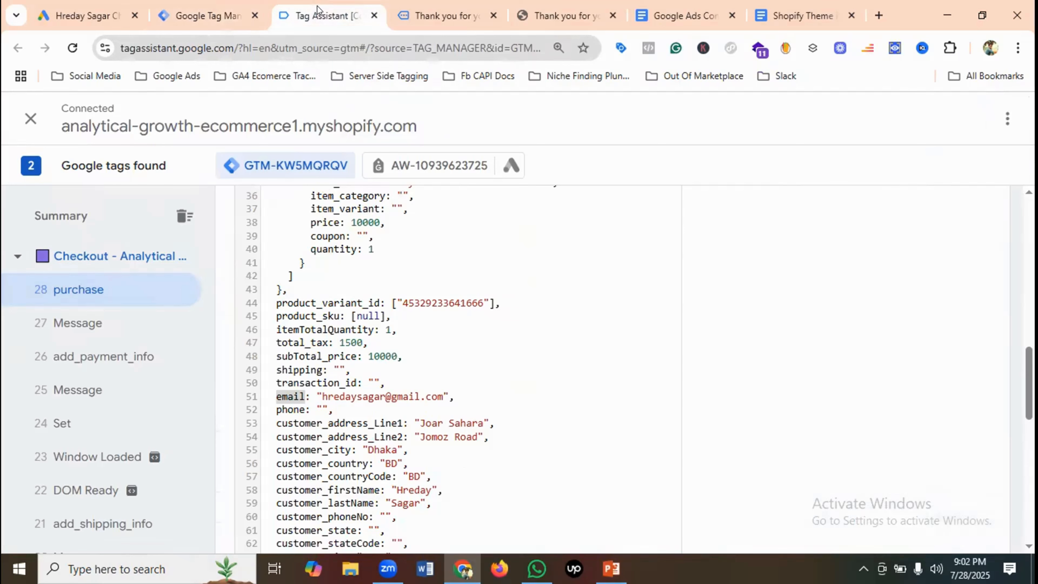
scroll(481, 350, "down", 2)
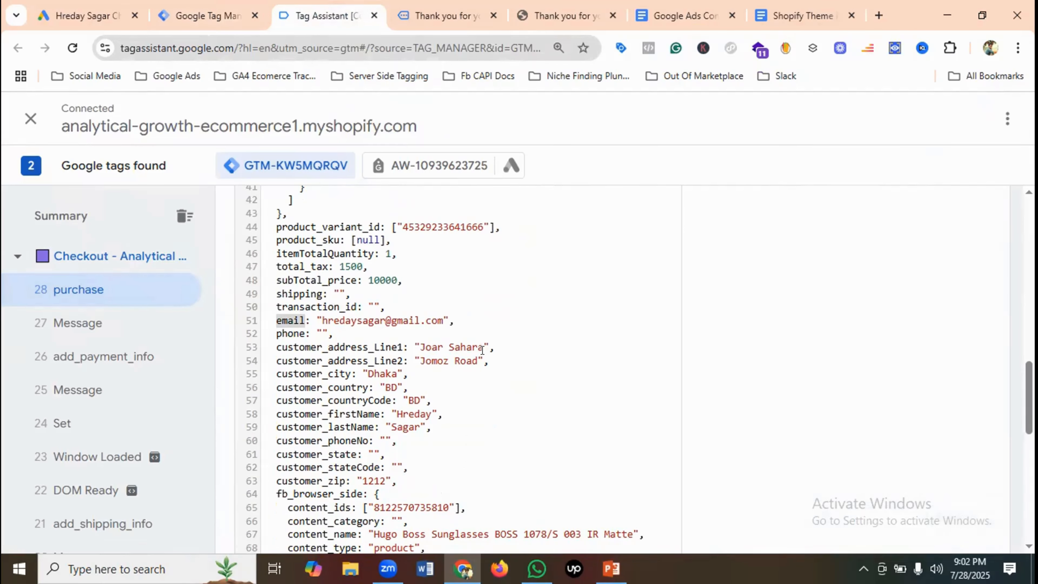
right_click(286, 331)
left_click(327, 350)
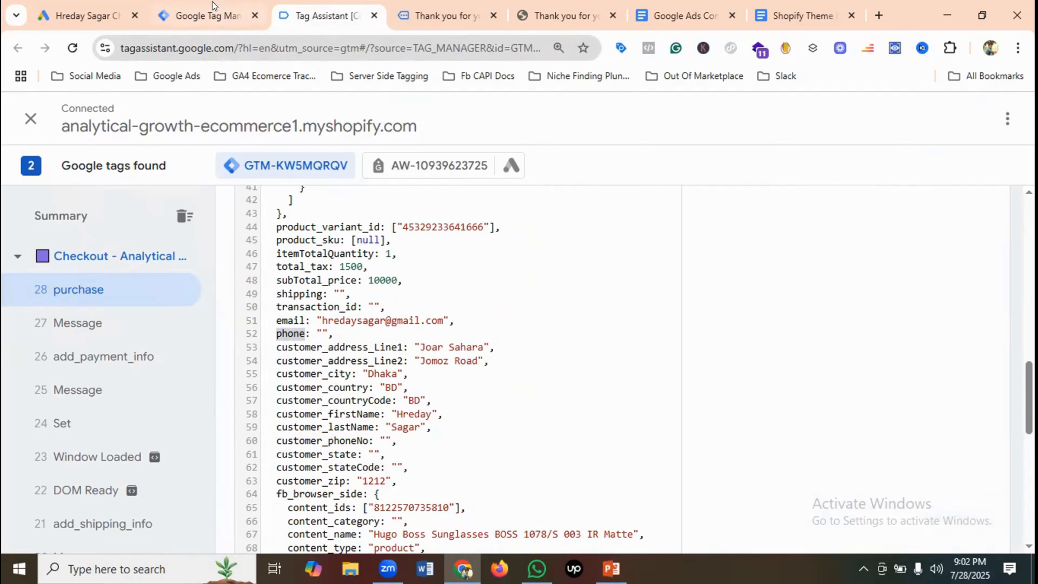
Return to Tag Manager and make a copy of the Customer email variable.
left_click(209, 14)
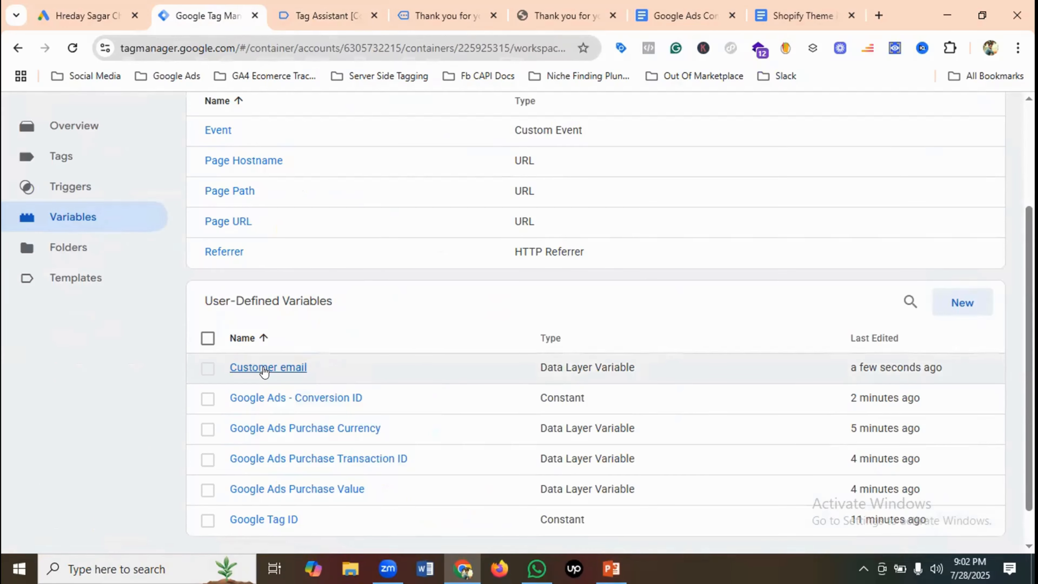
left_click(278, 367)
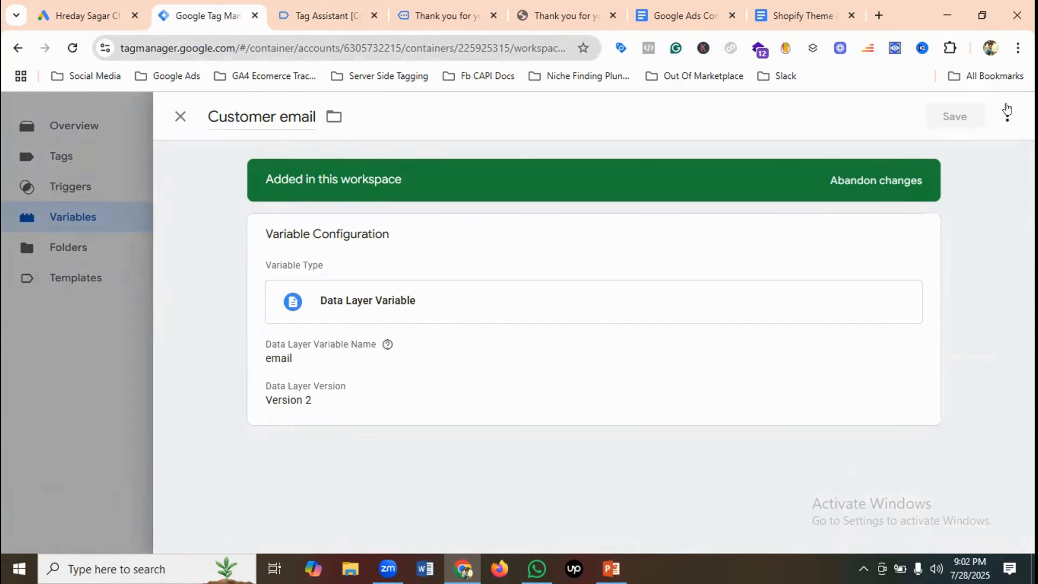
left_click(1007, 117)
left_click(951, 152)
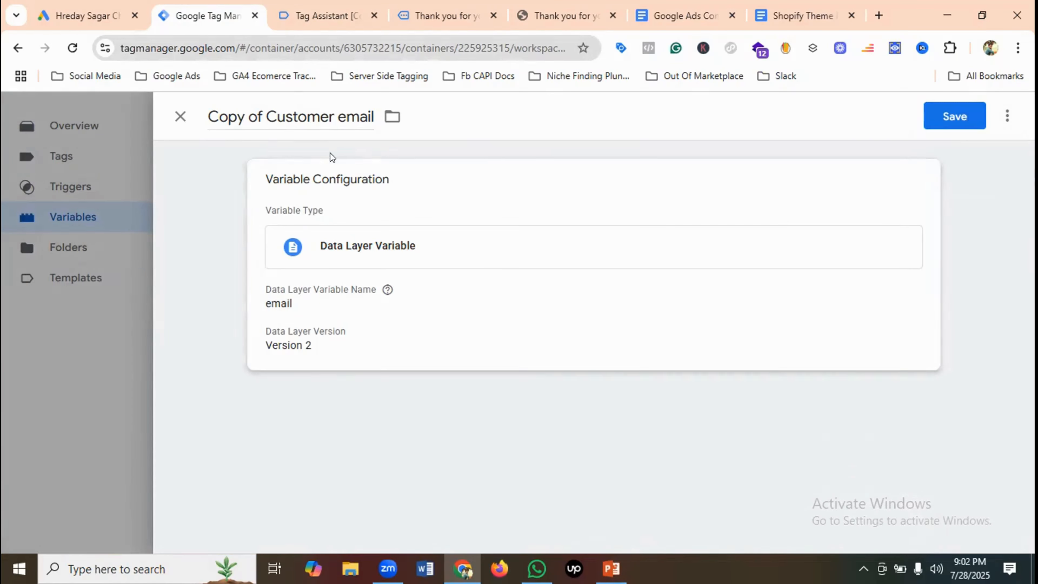
Rename the copied Customer email variable to Customer phone.
left_click(266, 107)
key("BackSpace")
key("BackSpace")
key("BackSpace")
key("BackSpace")
key("BackSpace")
key("BackSpace")
key("BackSpace")
key("BackSpace")
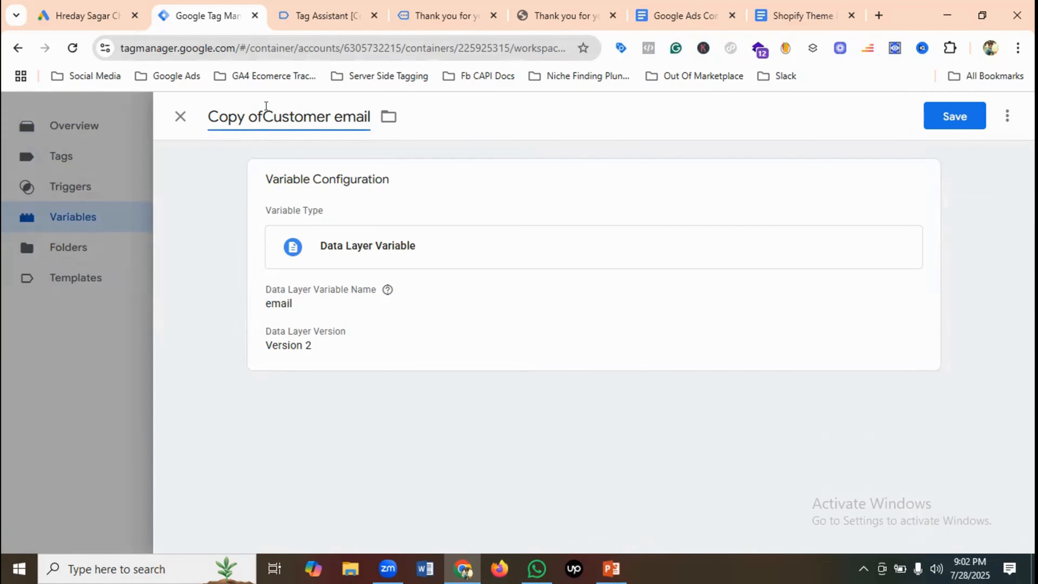
double_click(293, 117)
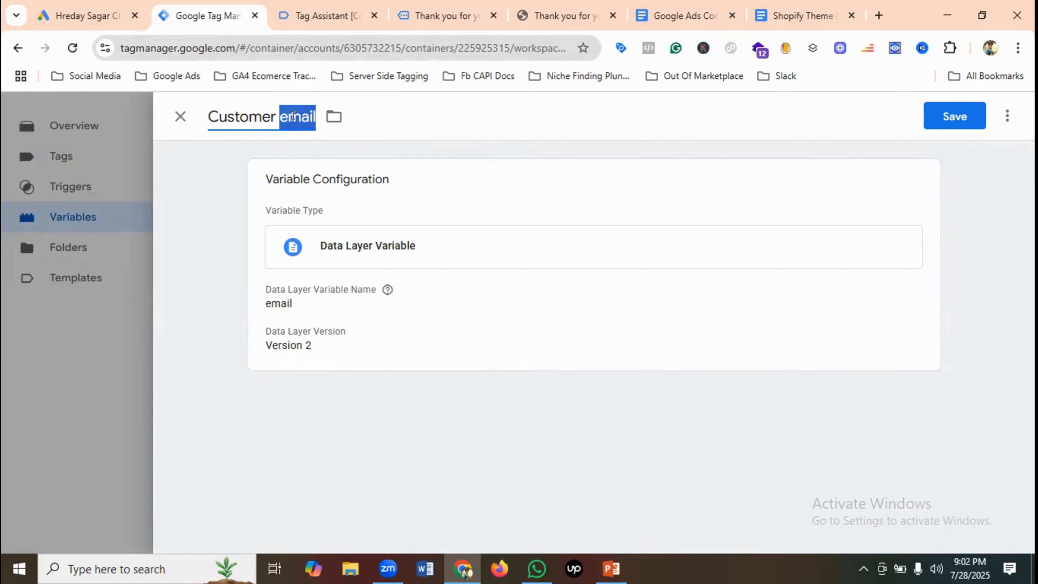
type("phone")
Set the Data Layer Variable Name of Customer phone to phone and save the variable.
left_click(301, 309)
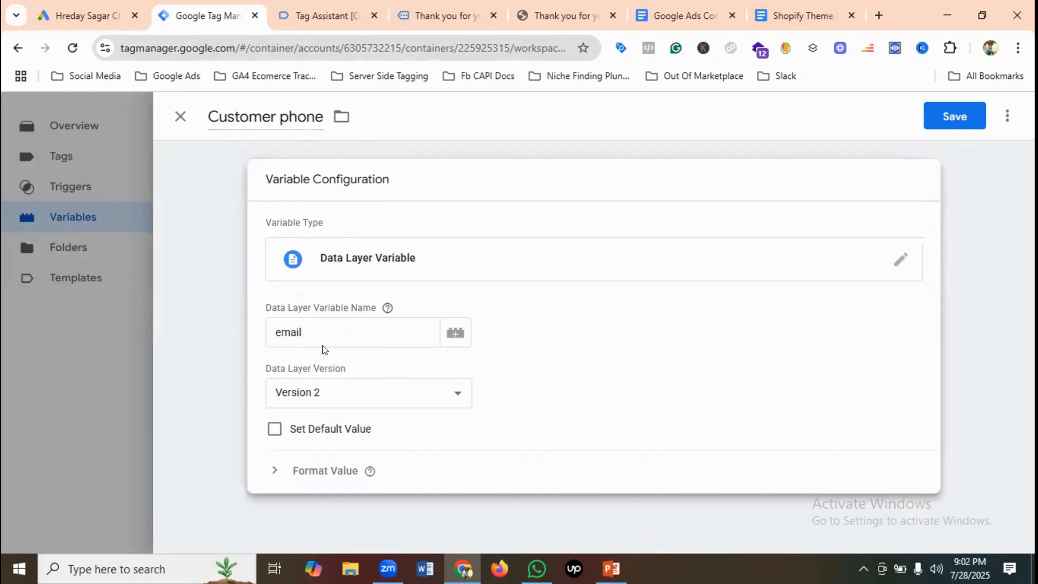
left_click(313, 329)
double_click(314, 329)
type("phone")
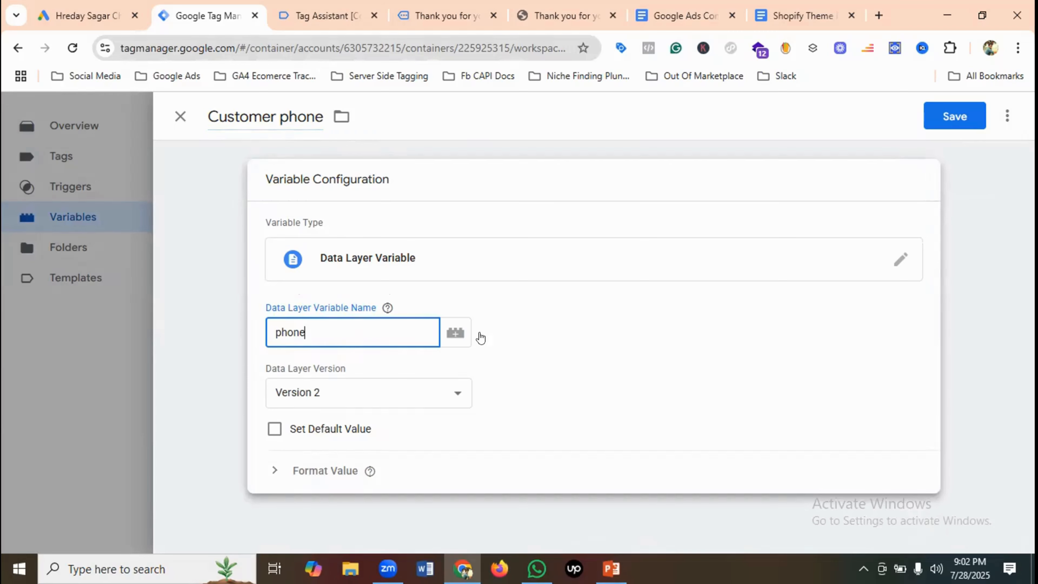
left_click(958, 116)
Switch to Tag Assistant and copy the customer_address_Line1 key from the purchase event's data layer.
left_click(321, 12)
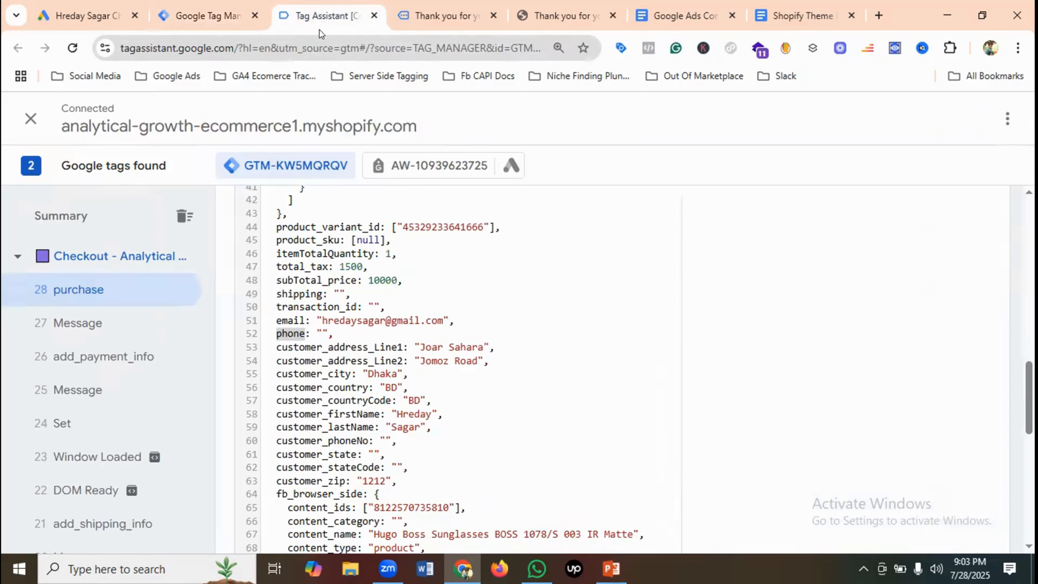
double_click(347, 342)
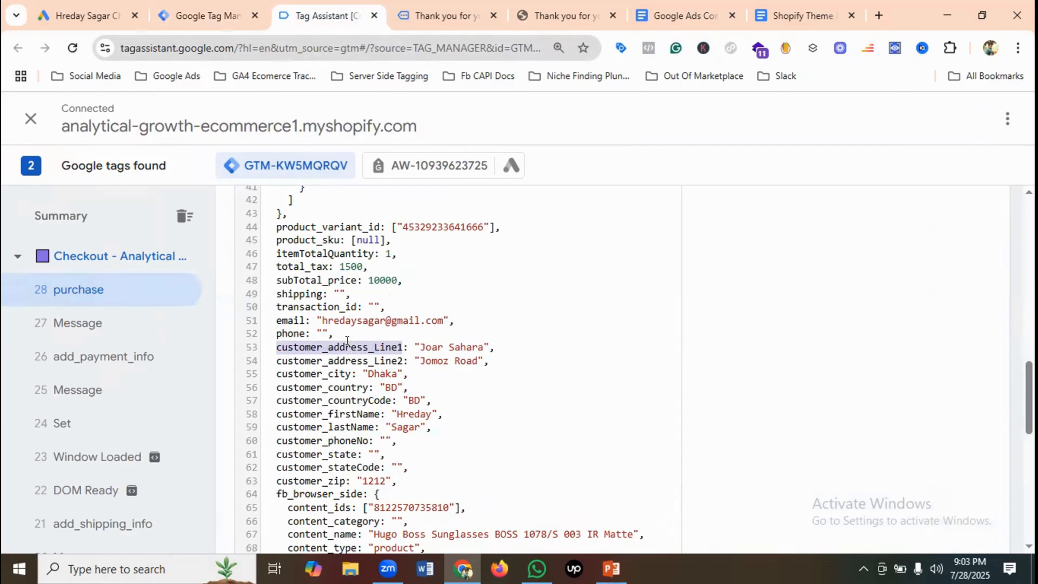
right_click(347, 343)
left_click(393, 152)
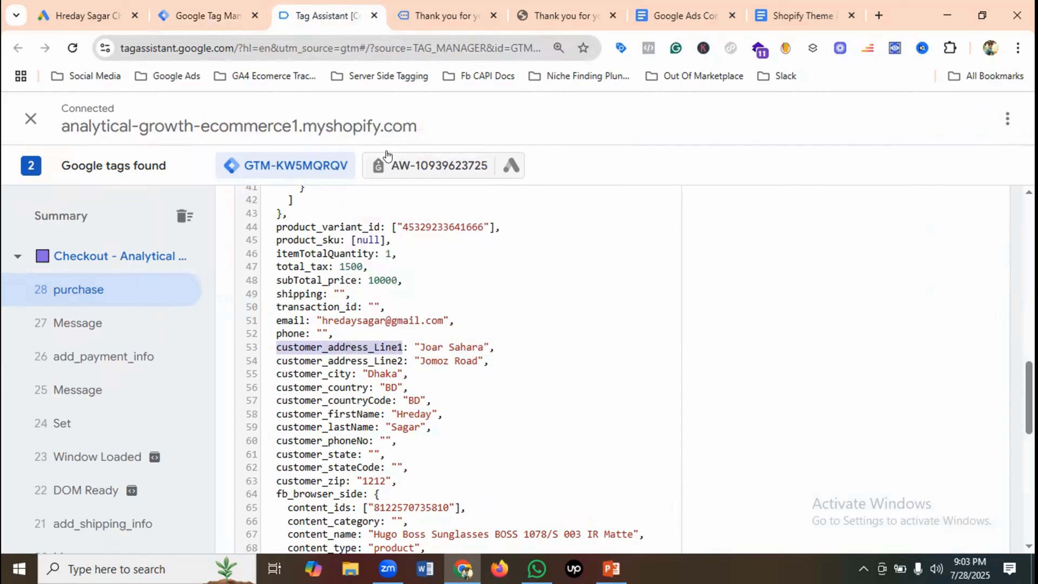
Return to Tag Manager and create a new variable named customer_address_Line1 with the type Data Layer Variable.
left_click(211, 12)
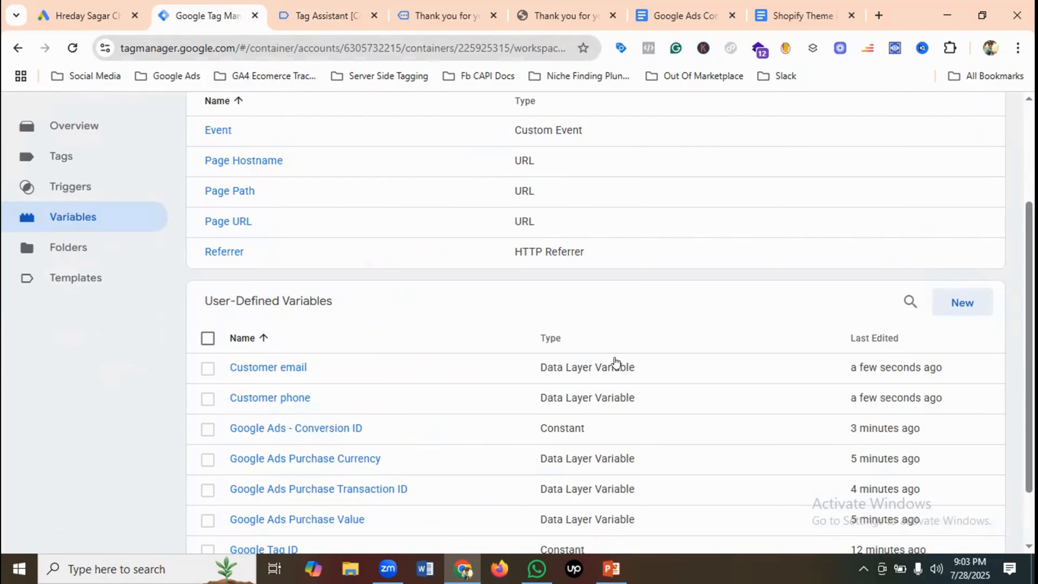
left_click(965, 303)
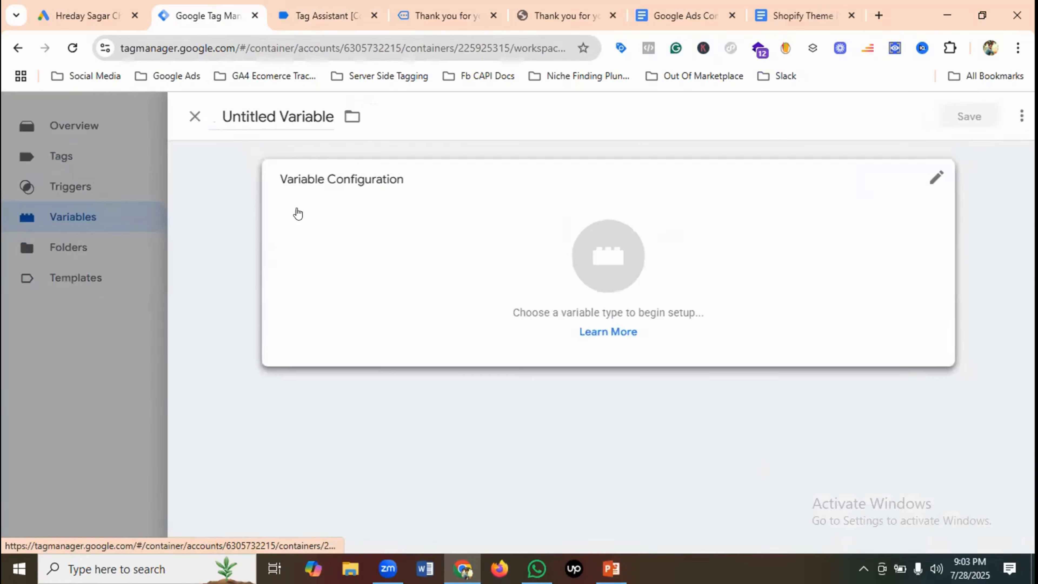
left_click(239, 118)
key("ctrl+v")
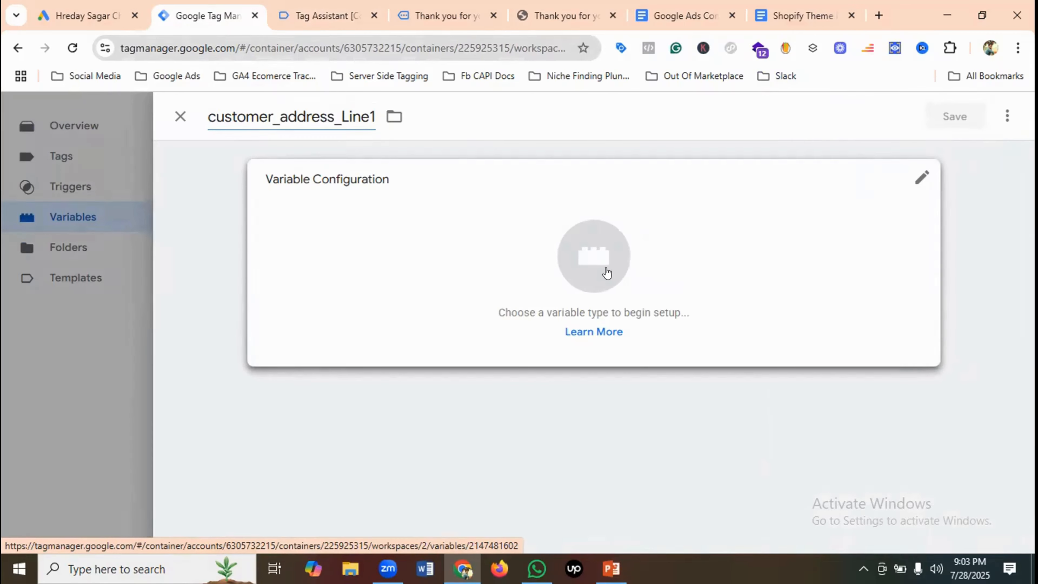
left_click(607, 274)
scroll(715, 347, "down", 2)
left_click(675, 394)
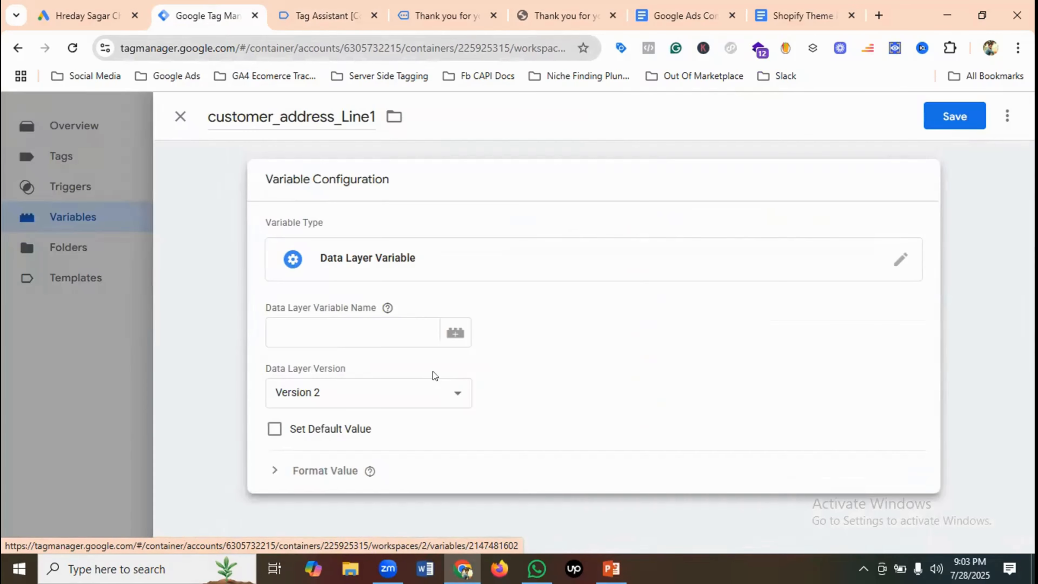
Set the new variable's Data Layer Variable Name to customer_address_Line1 and save it.
left_click(318, 5)
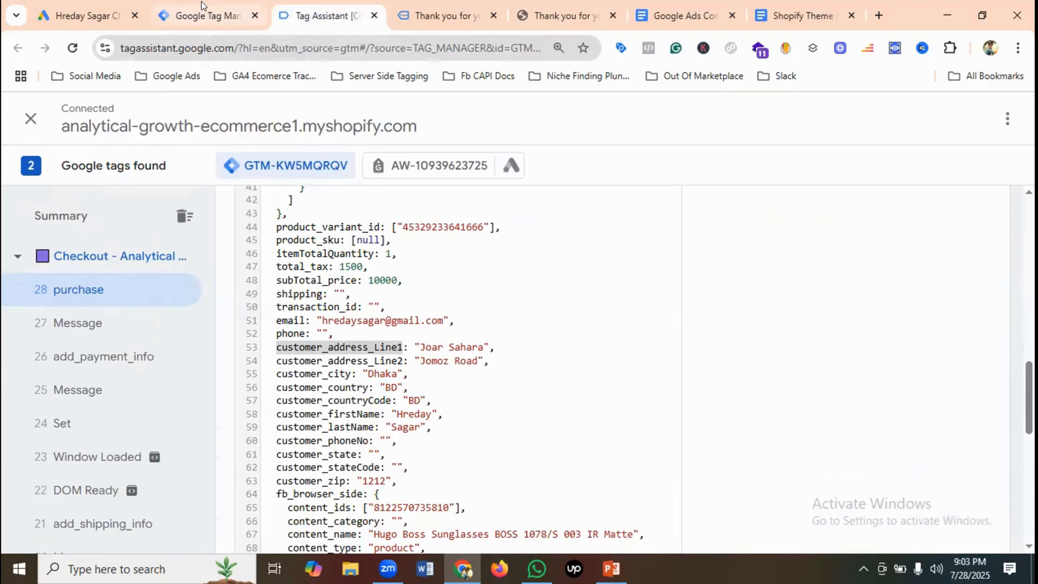
left_click(204, 12)
left_click(349, 328)
key("ctrl+v")
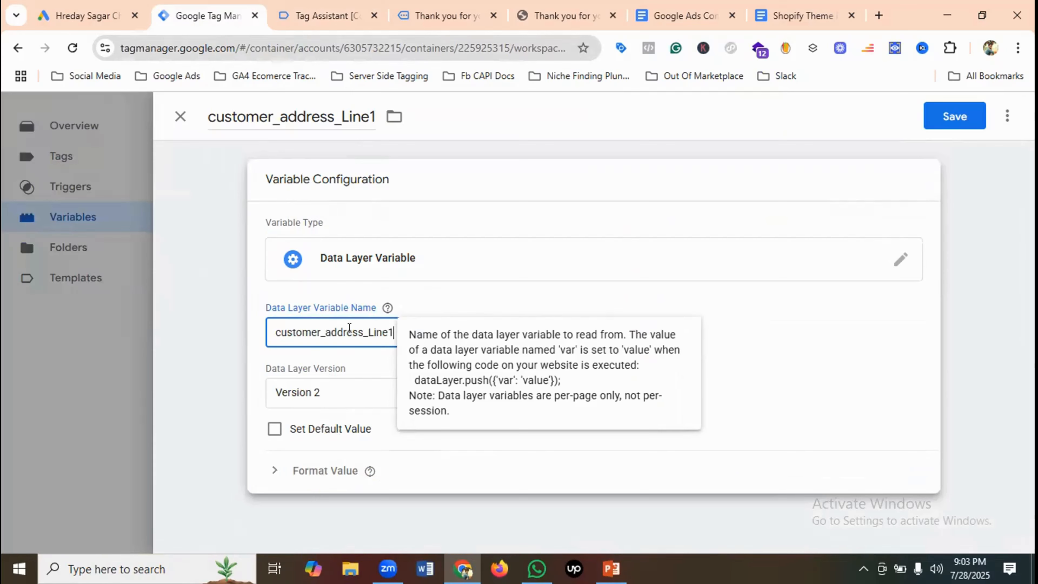
left_click(955, 117)
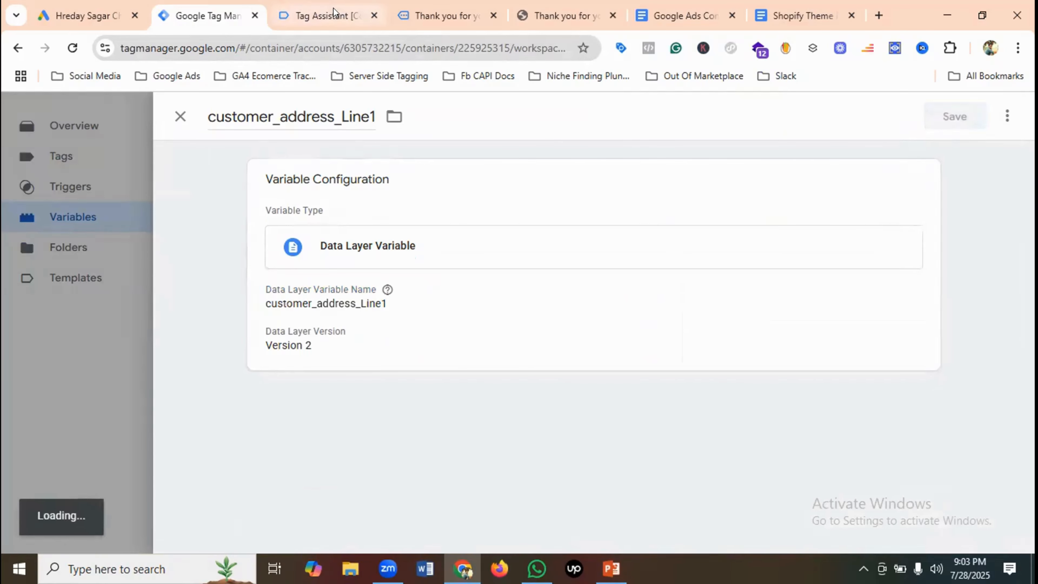
Switch to Tag Assistant and copy the customer_city key from the purchase event's data layer.
left_click(327, 15)
scroll(407, 312, "down", 1)
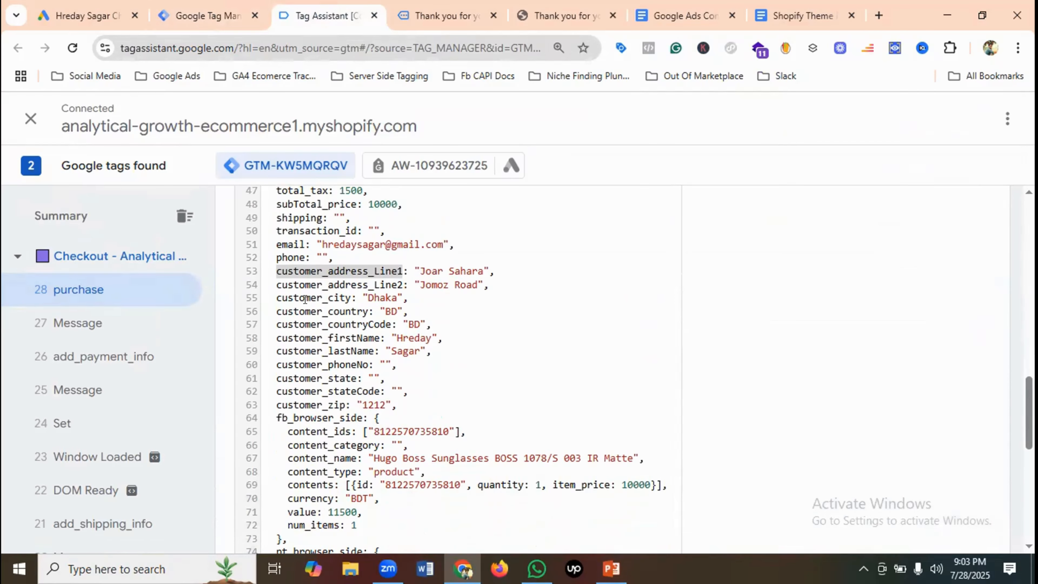
double_click(294, 298)
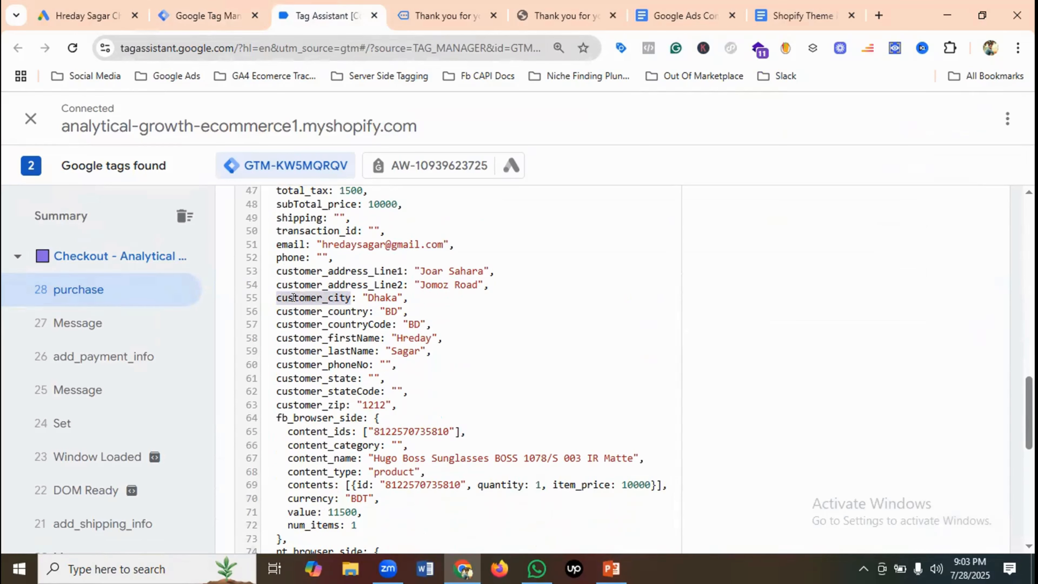
right_click(295, 305)
left_click(337, 316)
Return to Tag Manager and create a new Data Layer Variable with customer_city as its Data Layer Variable Name.
left_click(206, 16)
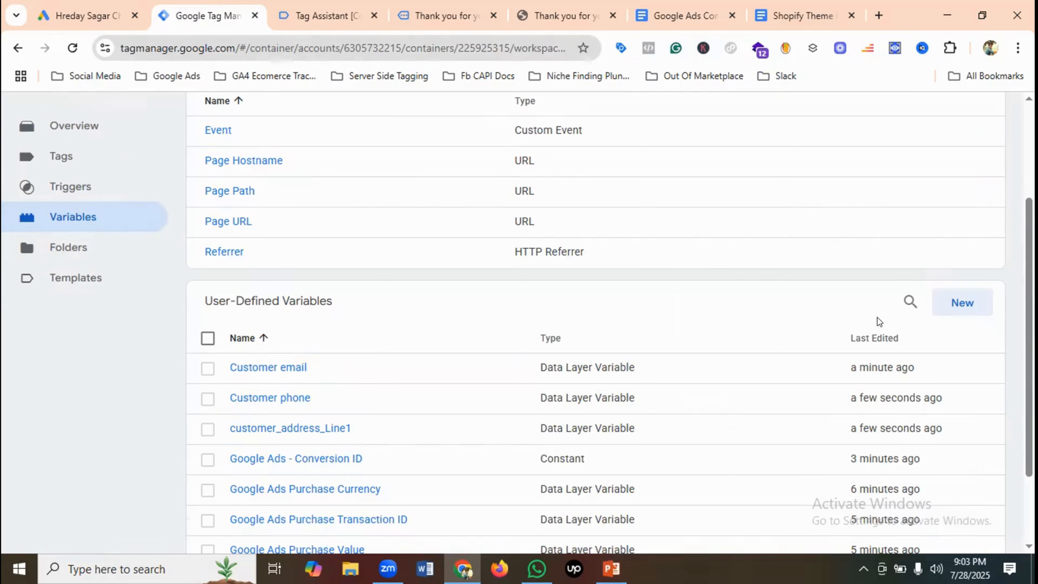
left_click(978, 308)
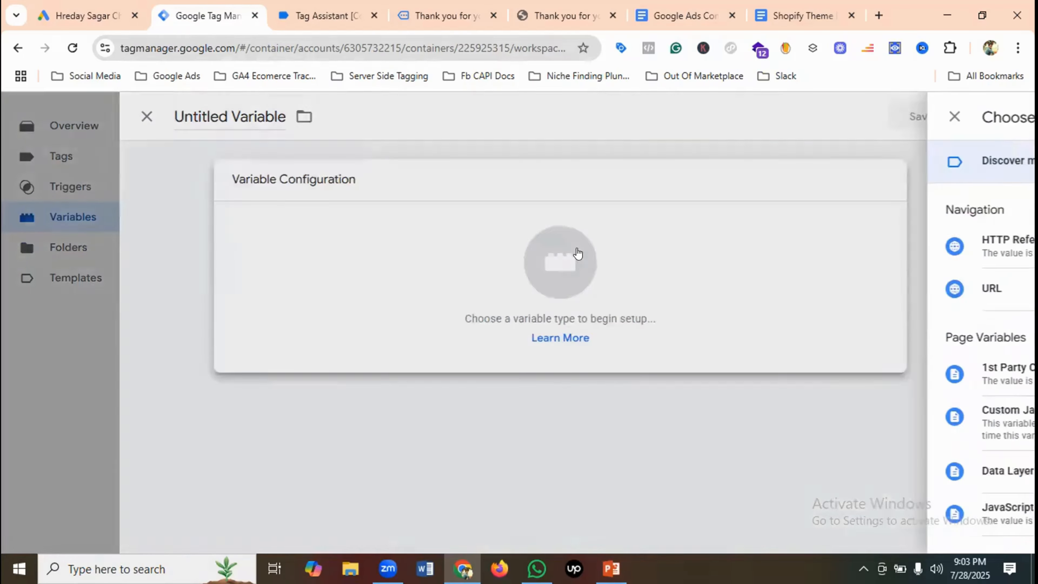
scroll(713, 333, "down", 3)
left_click(662, 318)
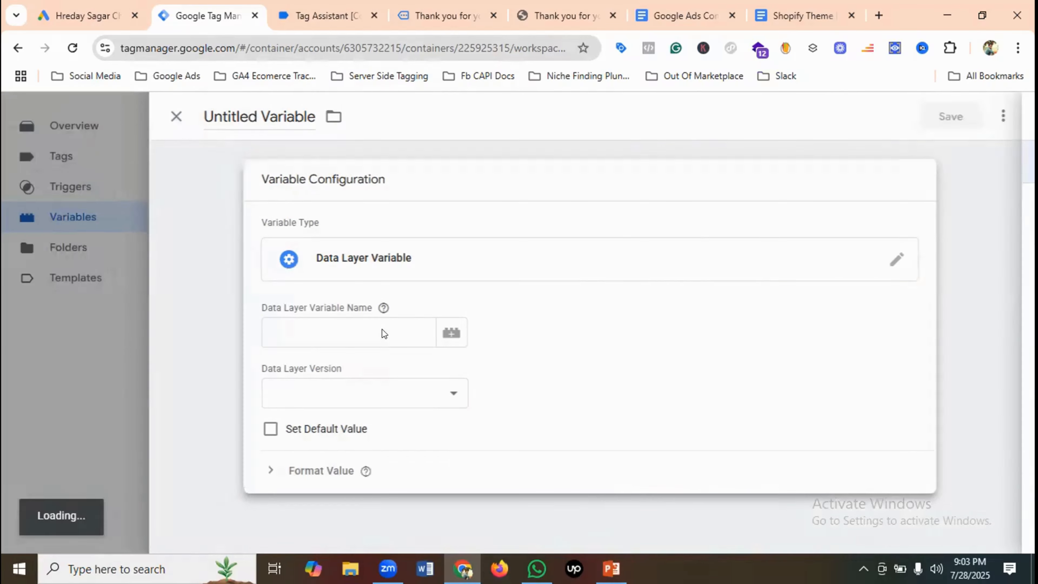
left_click(361, 327)
key("ctrl+v")
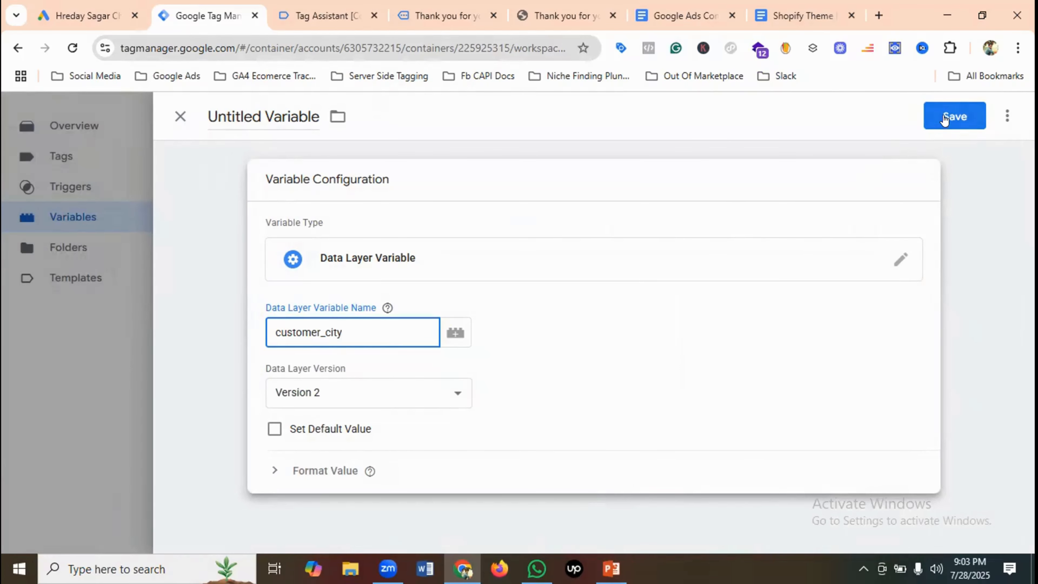
Save the untitled variable under the name customer_city.
left_click(955, 116)
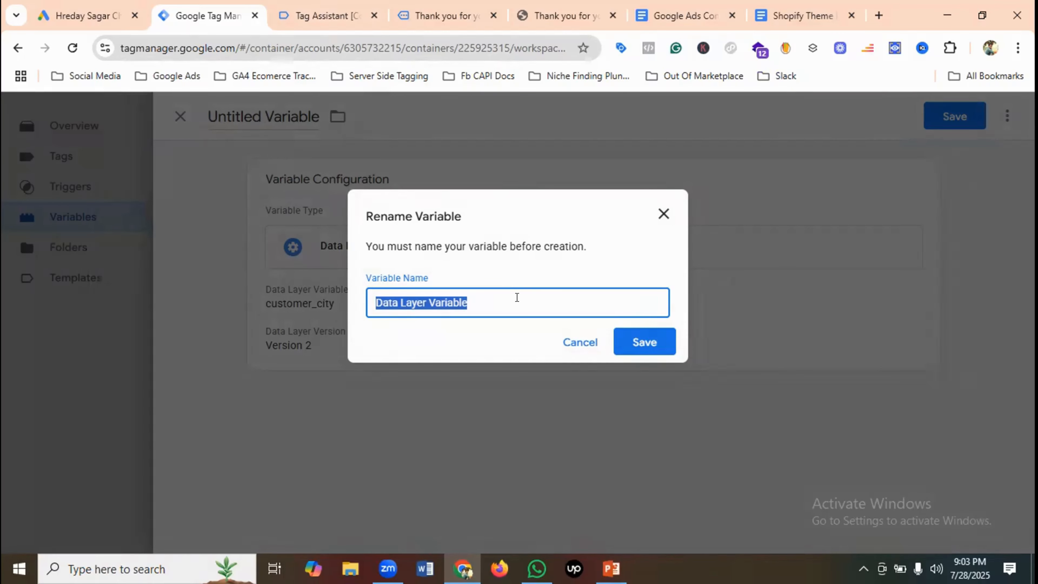
left_click(497, 304)
key("ctrl+a")
key("ctrl+v")
left_click(645, 342)
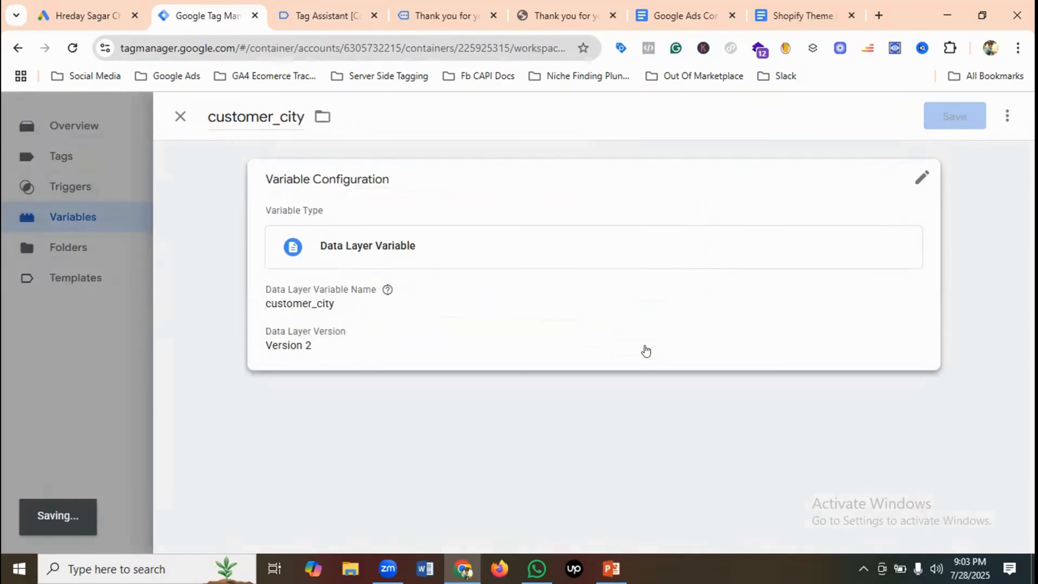
Switch to Tag Assistant and copy the customer_country key from the purchase event's data layer.
left_click(300, 9)
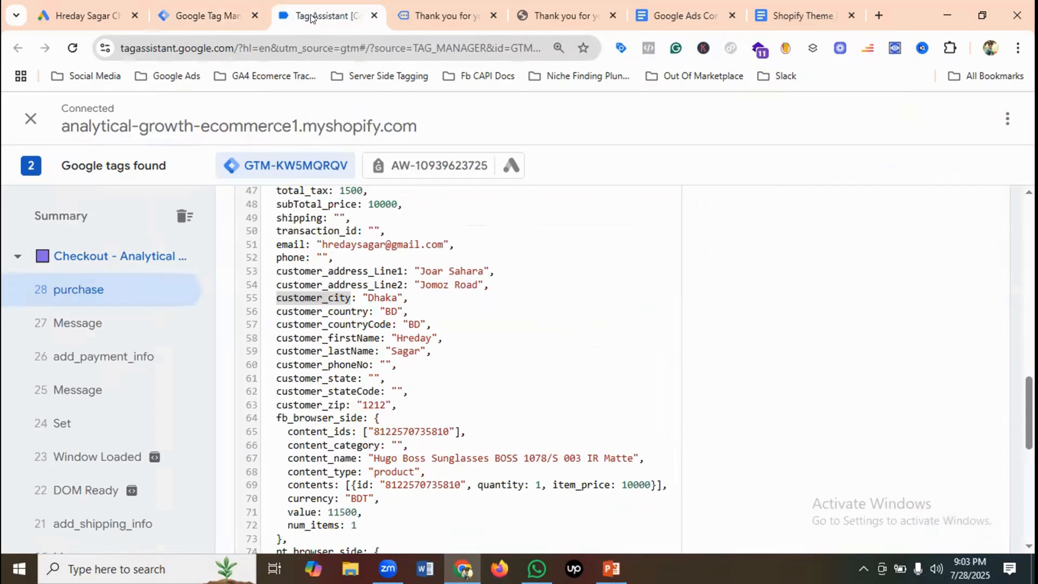
double_click(336, 310)
right_click(336, 312)
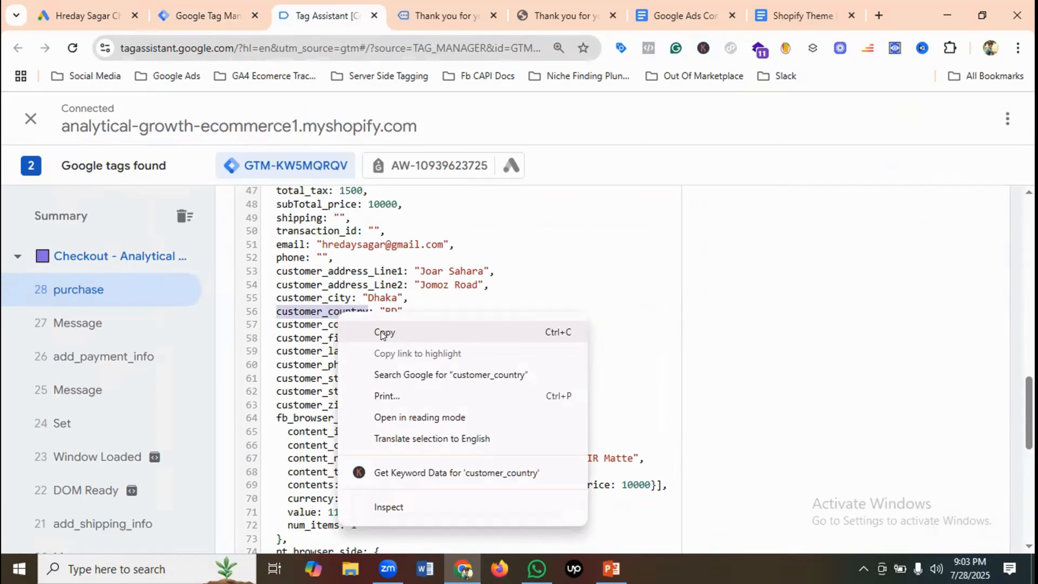
left_click(383, 333)
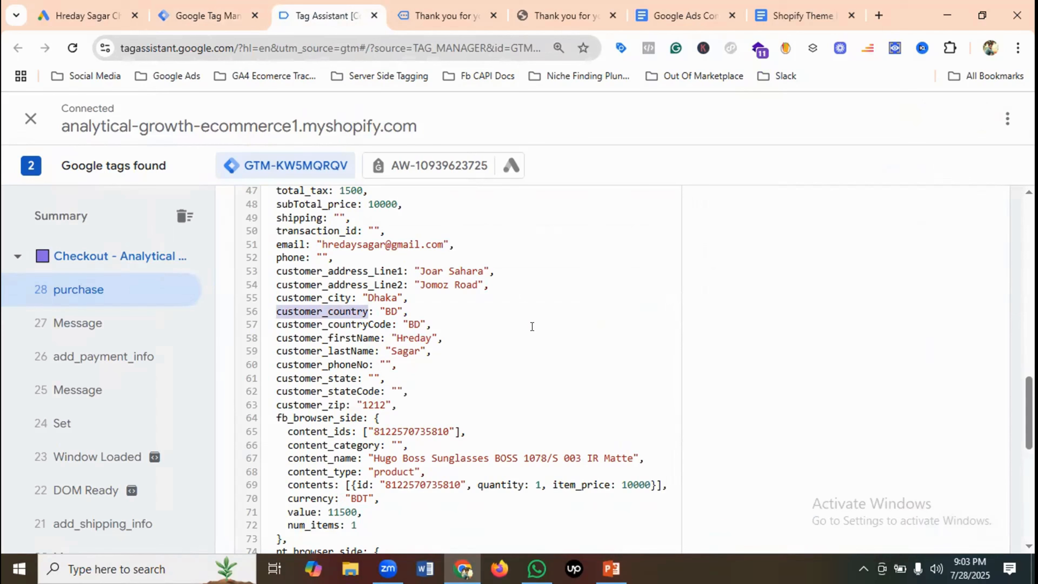
Return to Tag Manager and save a new Data Layer Variable named customer_country with customer_country as its Data Layer Variable Name.
left_click(204, 9)
left_click(960, 301)
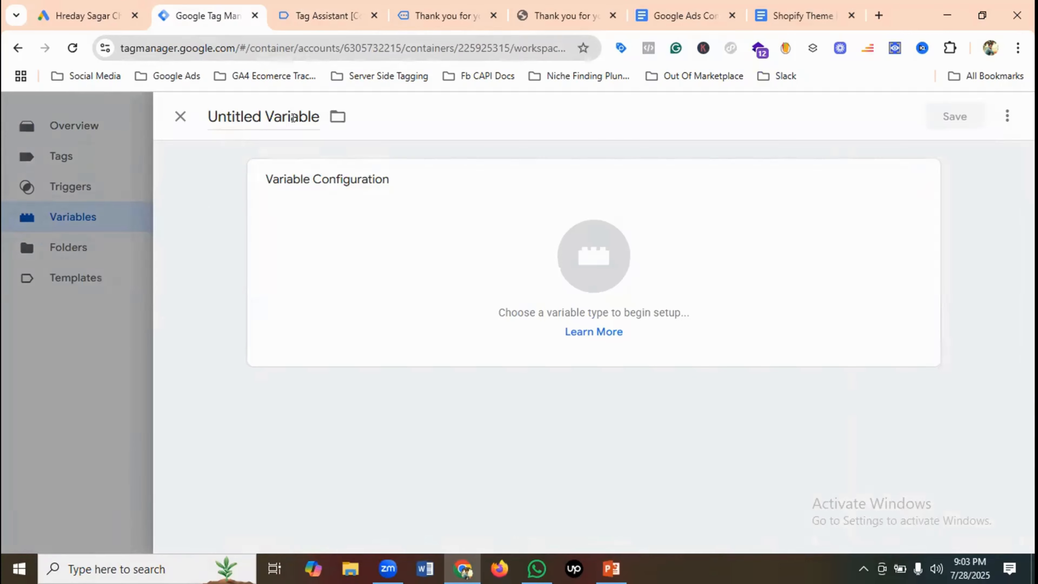
left_click(279, 115)
key("ctrl+v")
left_click(593, 266)
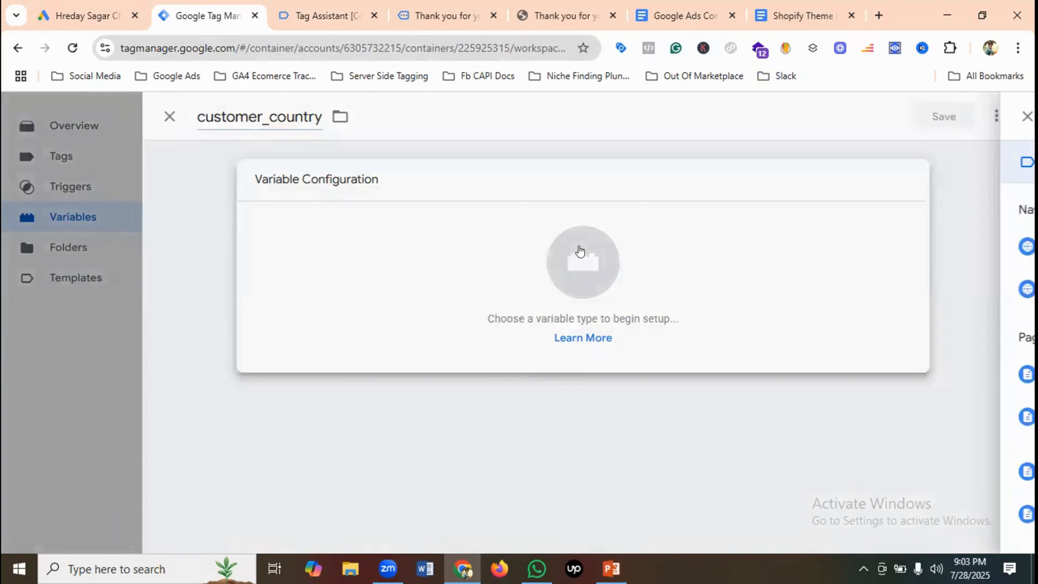
scroll(676, 320, "down", 3)
scroll(676, 321, "down", 1)
left_click(677, 319)
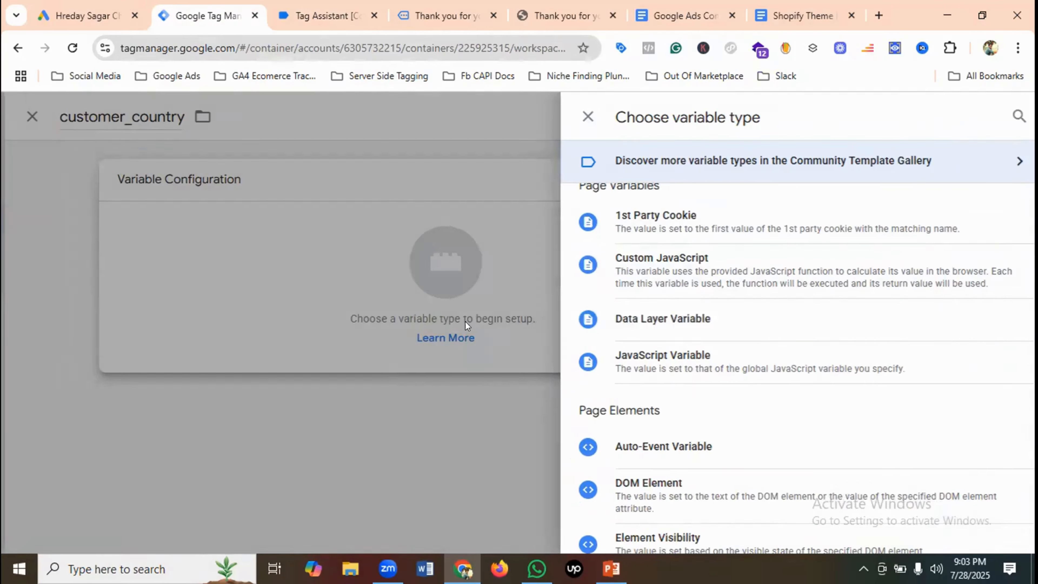
key("ctrl+v")
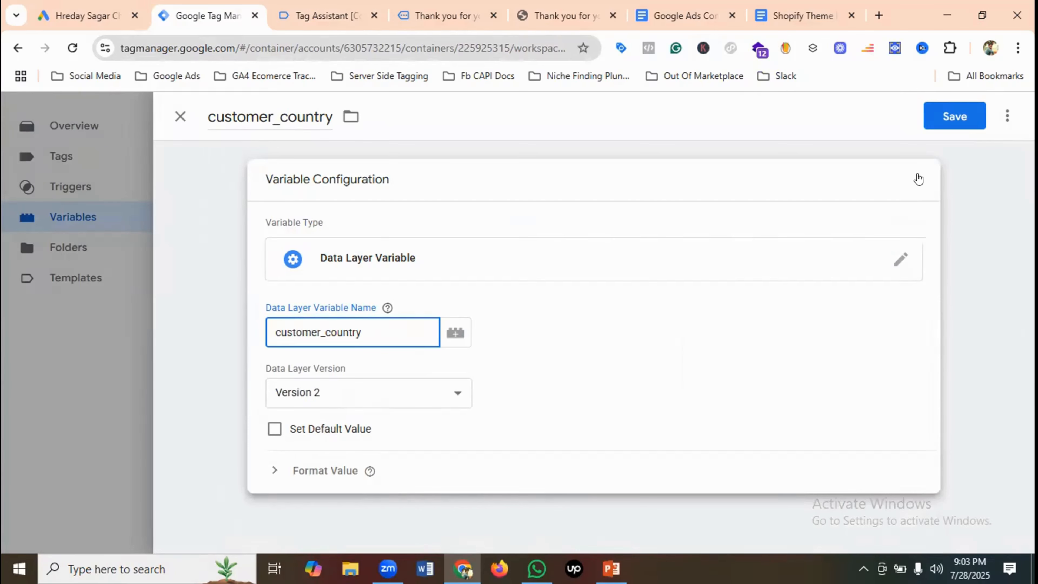
left_click(948, 118)
Switch to Tag Assistant and copy the customer_firstName key from the purchase event's data layer.
left_click(343, 19)
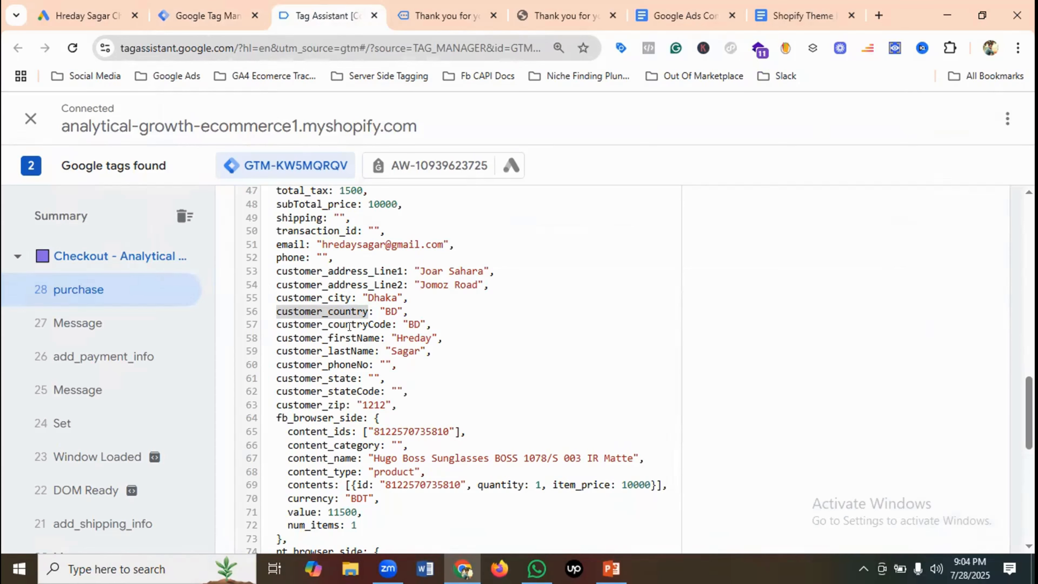
triple_click(342, 336)
left_click(342, 334)
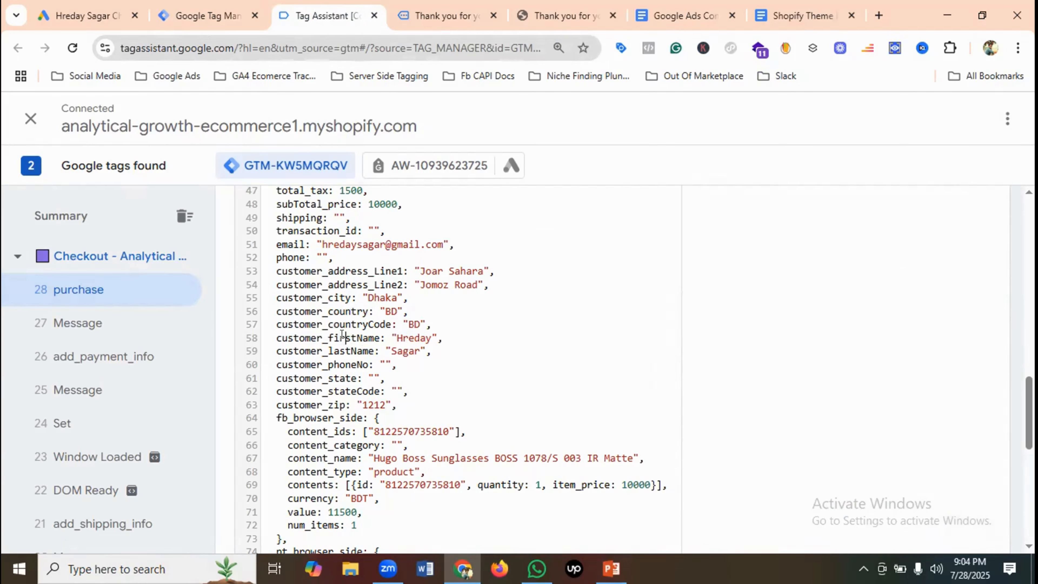
double_click(342, 334)
right_click(342, 334)
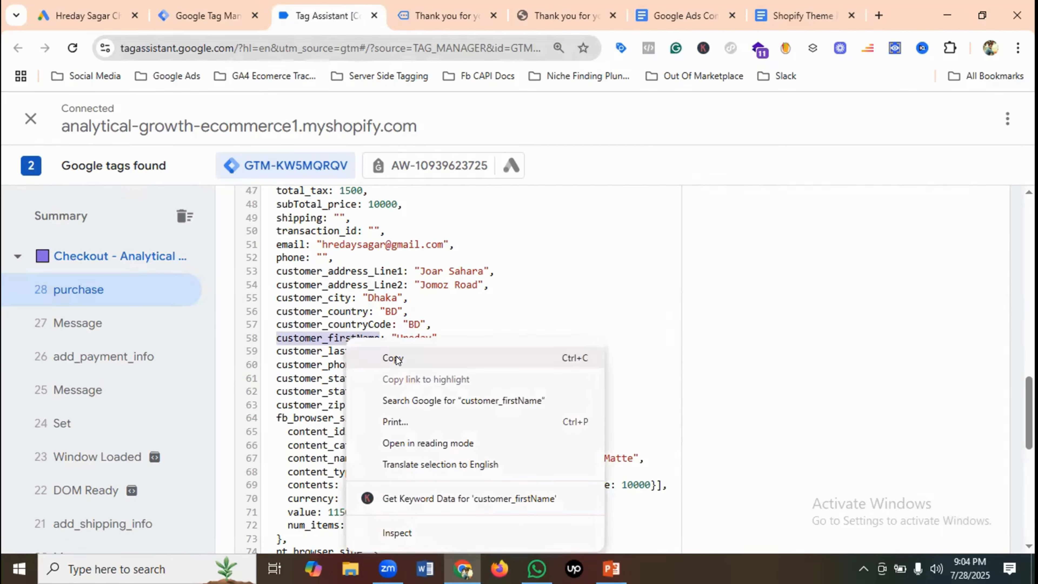
left_click(396, 359)
Return to Tag Manager and save a new Data Layer Variable named customer_firstName with customer_firstName as its Data Layer Variable Name.
left_click(202, 12)
left_click(966, 307)
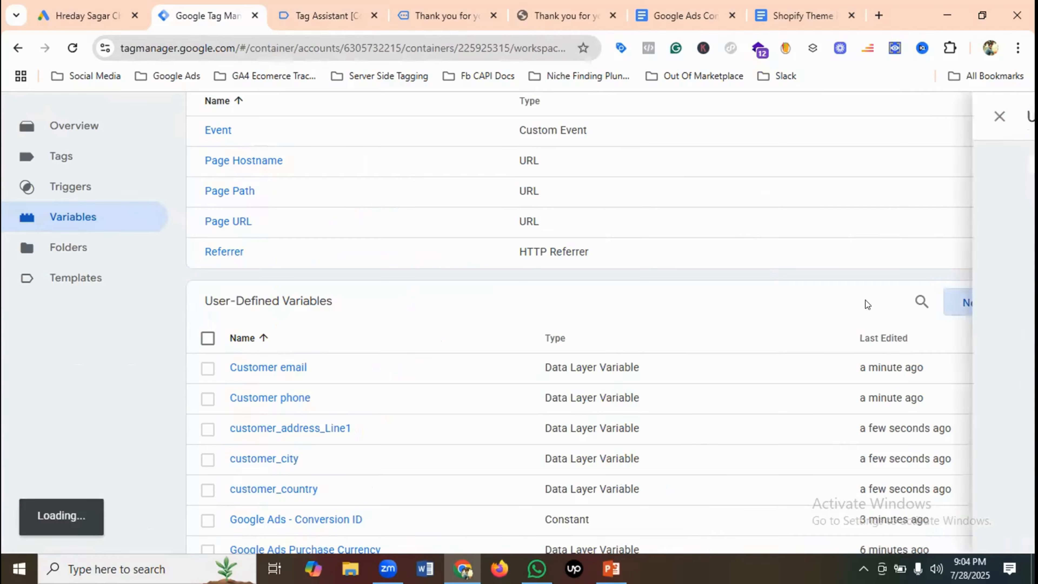
left_click(254, 118)
key("ctrl+v")
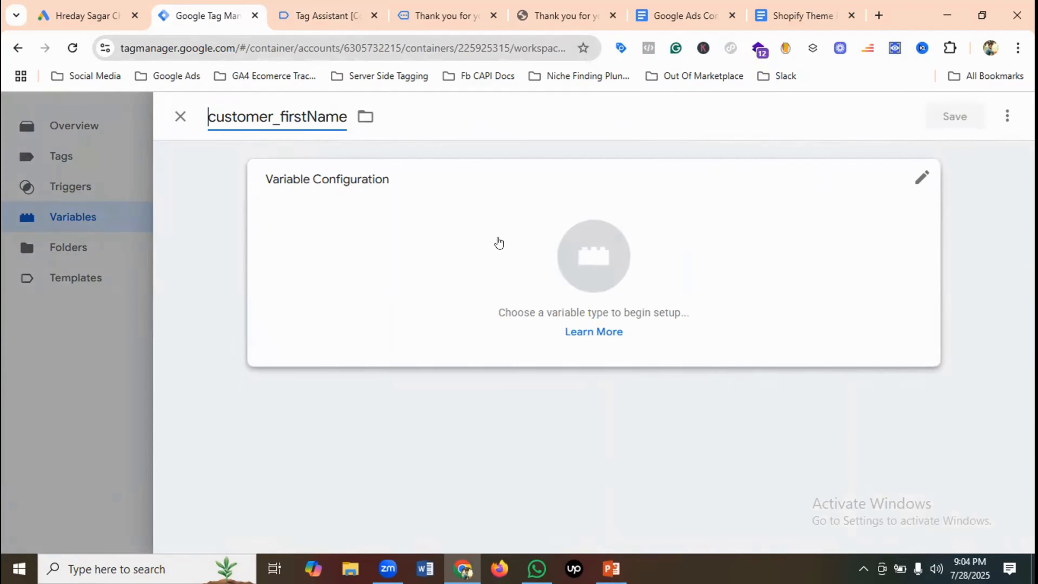
left_click(594, 257)
scroll(654, 333, "down", 3)
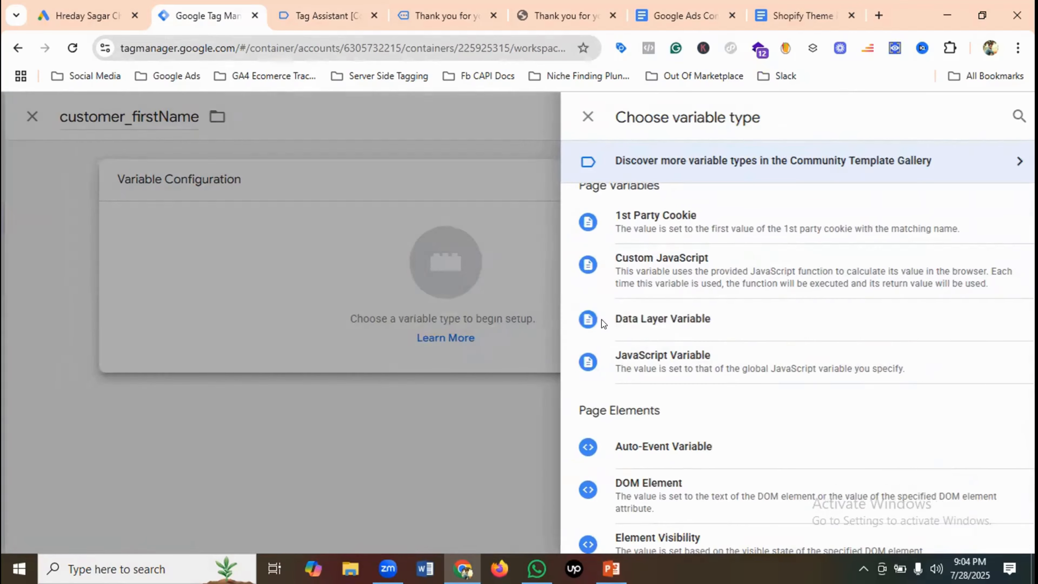
left_click(601, 320)
left_click(348, 327)
key("ctrl+v")
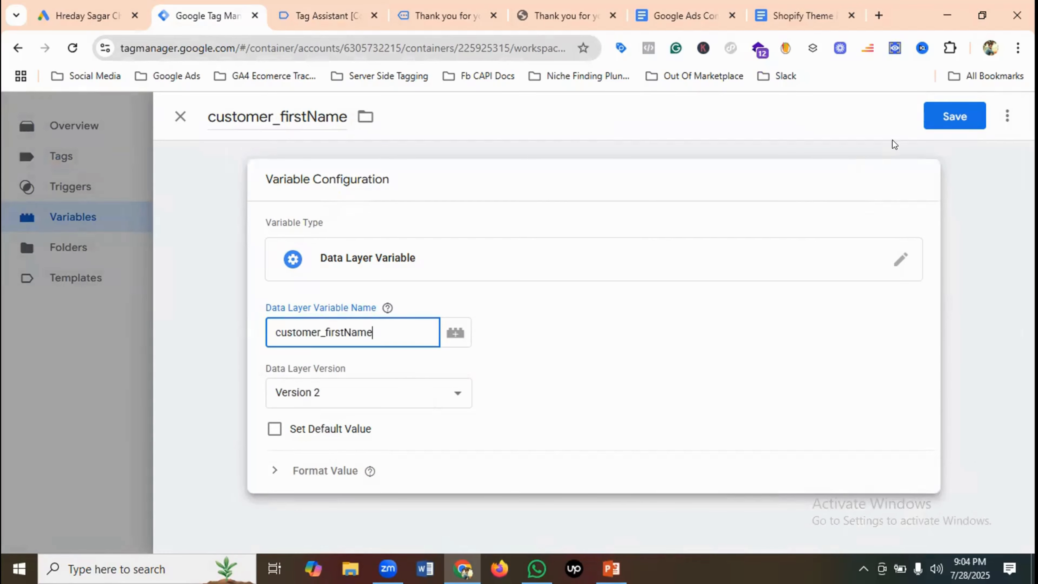
left_click(955, 116)
Switch to Tag Assistant and copy the customer_lastName key from the purchase event's data layer.
left_click(351, 15)
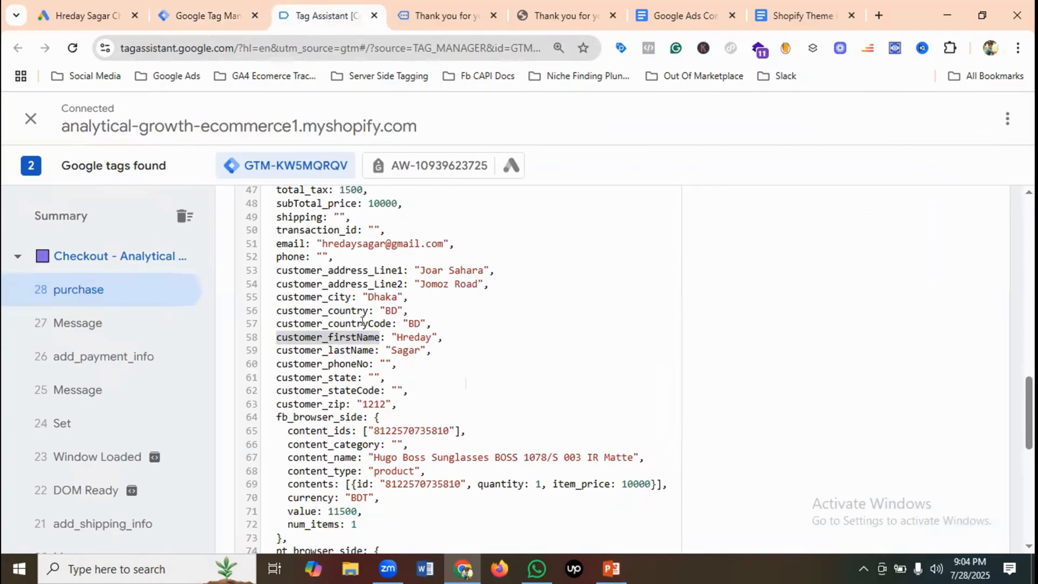
scroll(359, 314, "down", 2)
double_click(341, 273)
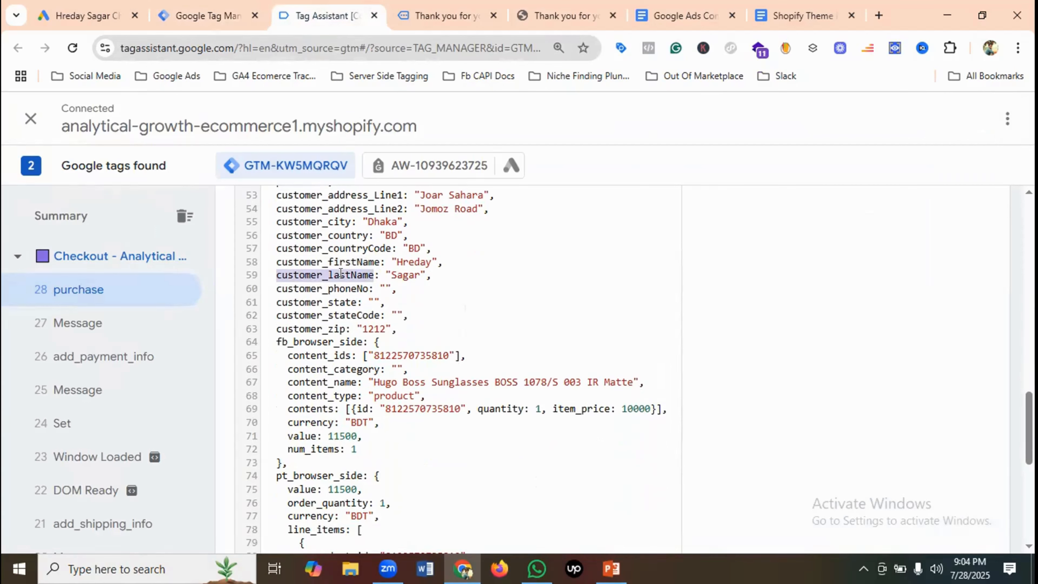
right_click(347, 282)
left_click(388, 295)
Return to Tag Manager and save a new Data Layer Variable named customer_lastName with customer_lastName as its Data Layer Variable Name.
left_click(224, 10)
left_click(976, 302)
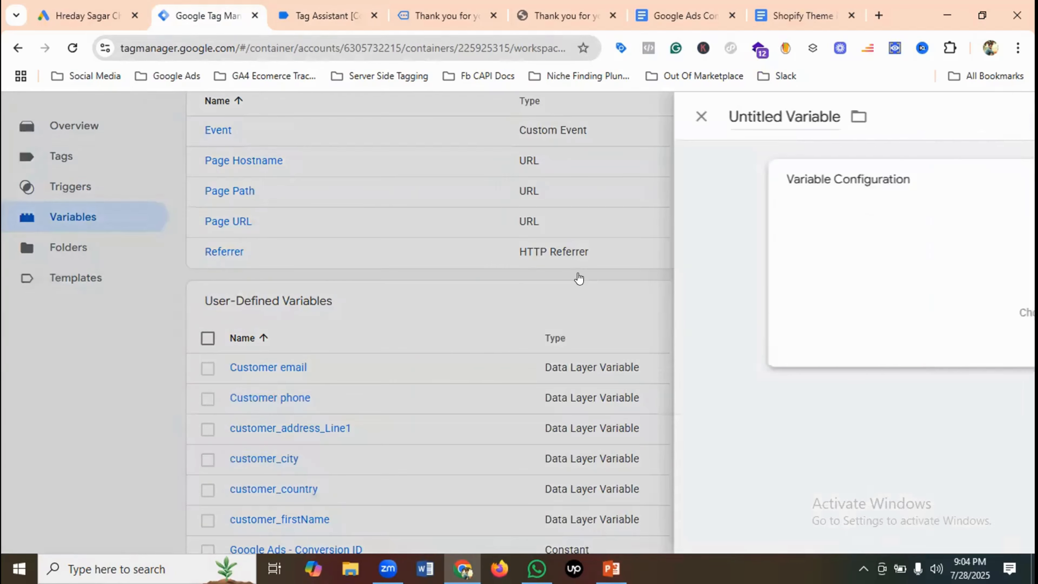
left_click(278, 118)
key("ctrl+v")
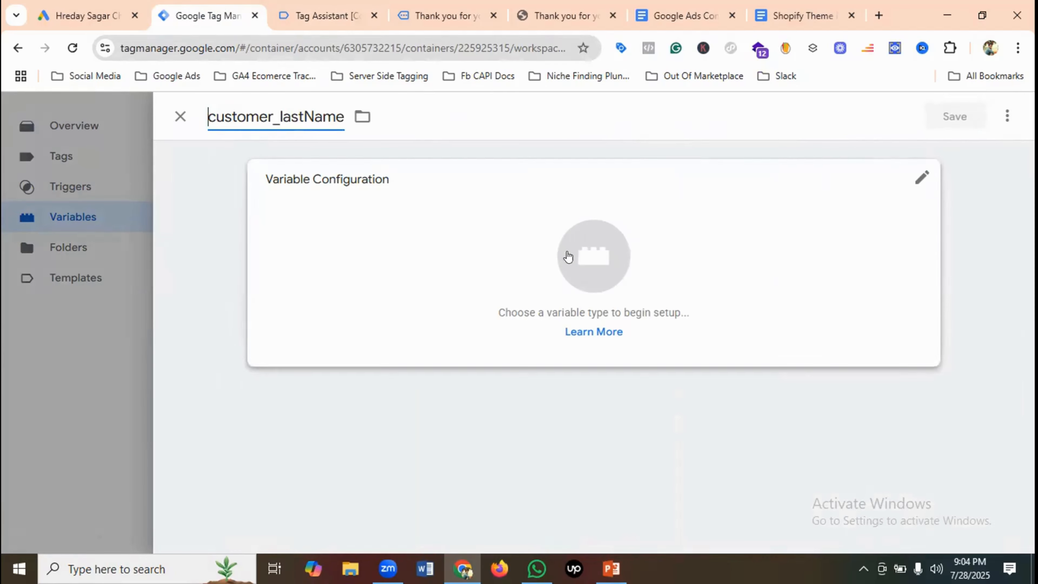
left_click(626, 274)
scroll(663, 396, "down", 2)
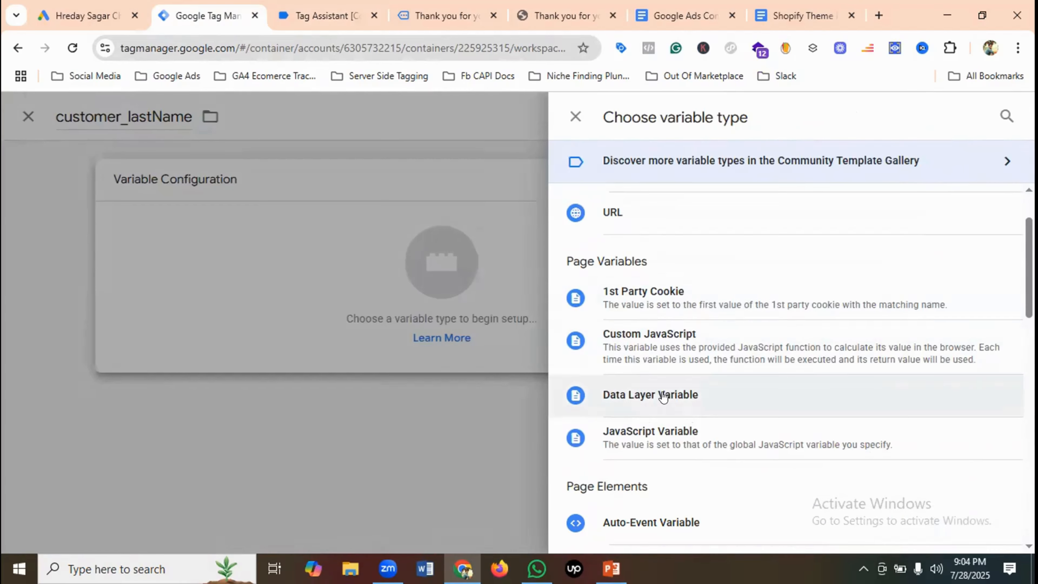
left_click(647, 393)
key("ctrl+v")
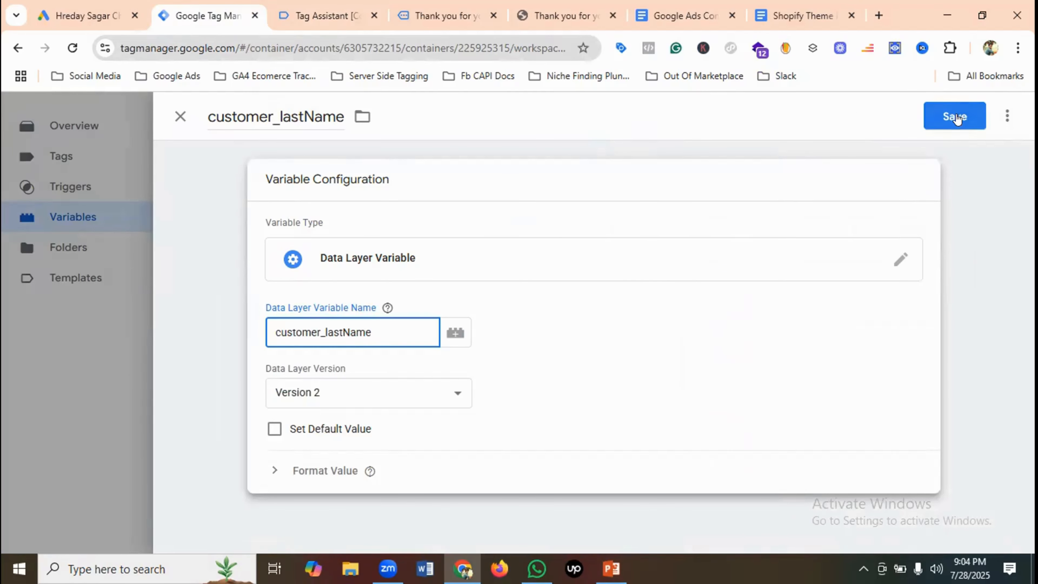
left_click(954, 117)
Switch to Tag Assistant and copy the customer_state key from the purchase event's data layer.
left_click(344, 6)
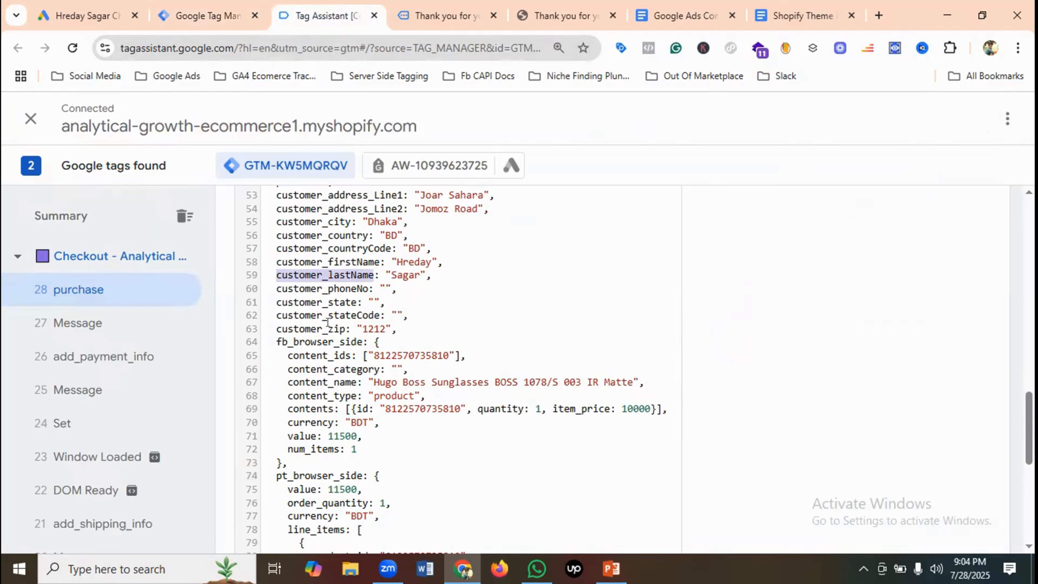
double_click(302, 301)
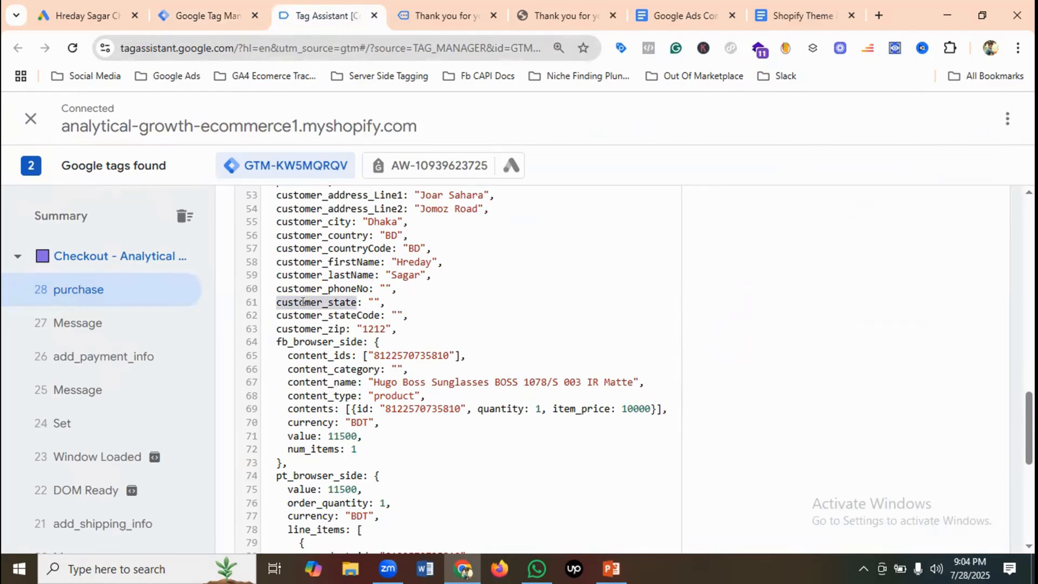
right_click(305, 307)
left_click(346, 326)
Return to Tag Manager and save a new Data Layer Variable named customer_state with customer_state as its Data Layer Variable Name.
left_click(201, 12)
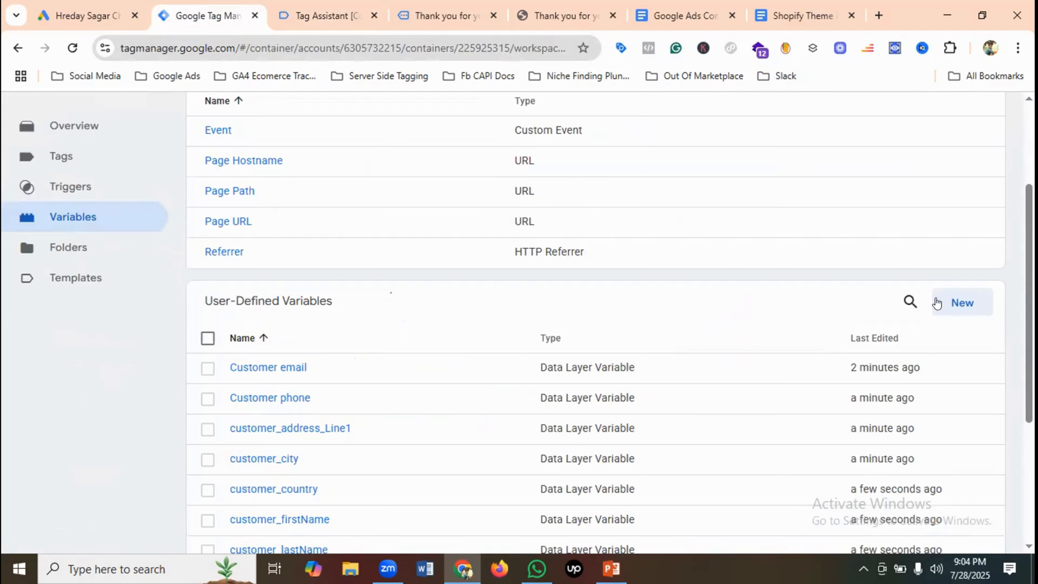
left_click(959, 302)
left_click(278, 116)
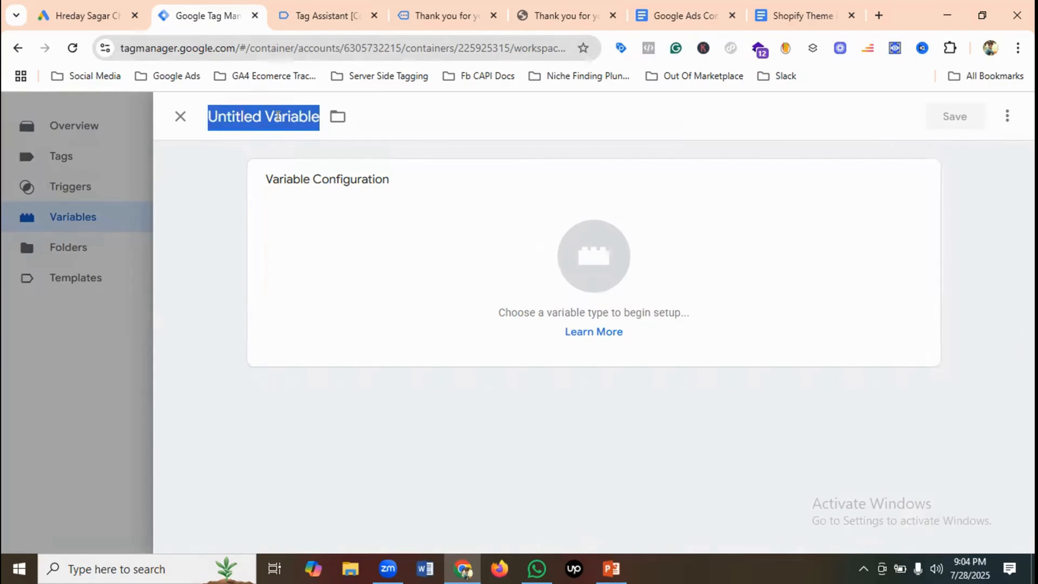
key("ctrl+v")
left_click(594, 255)
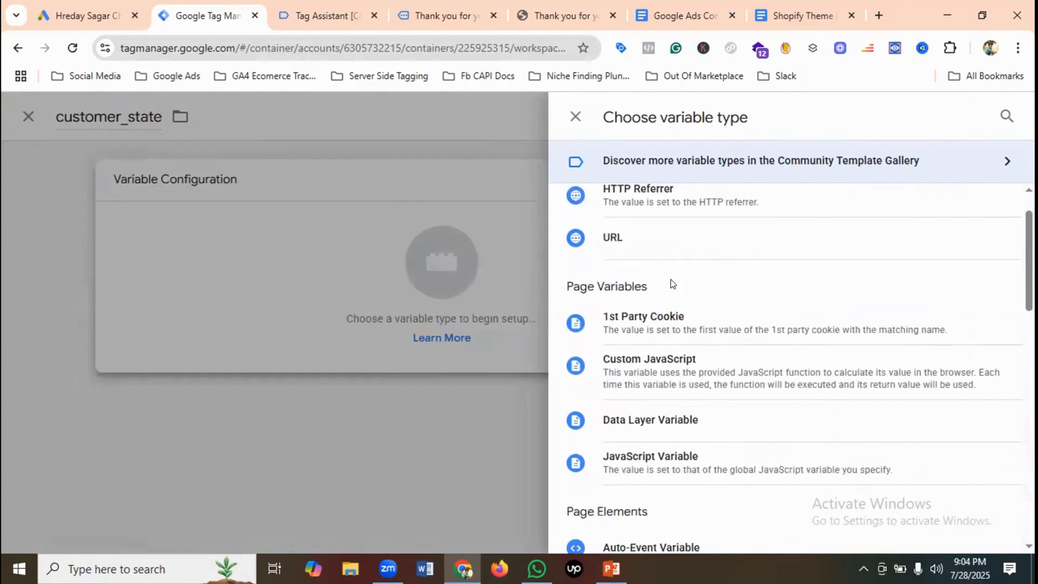
scroll(653, 315, "down", 2)
left_click(652, 315)
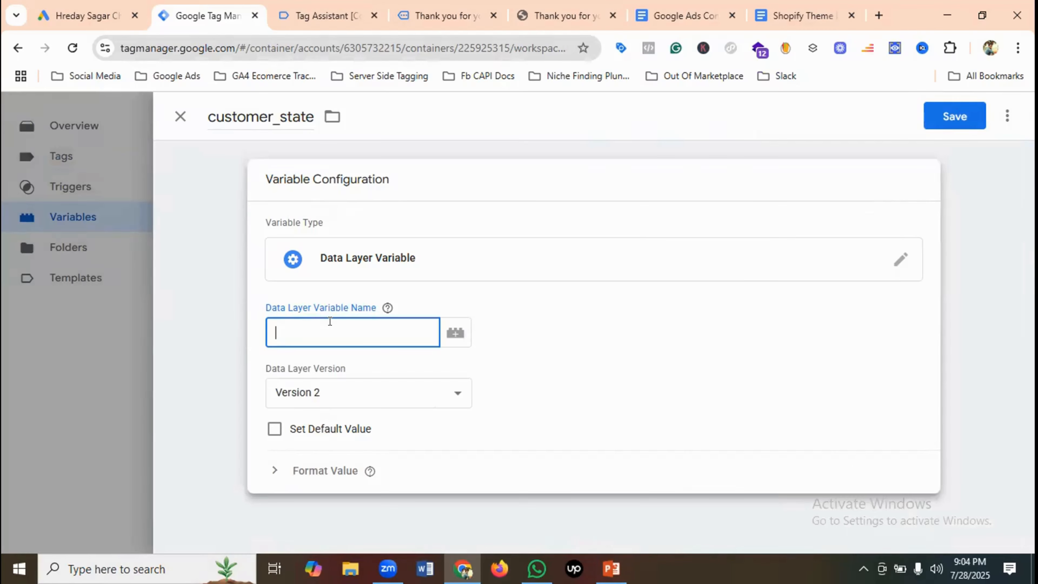
key("ctrl+v")
left_click(955, 116)
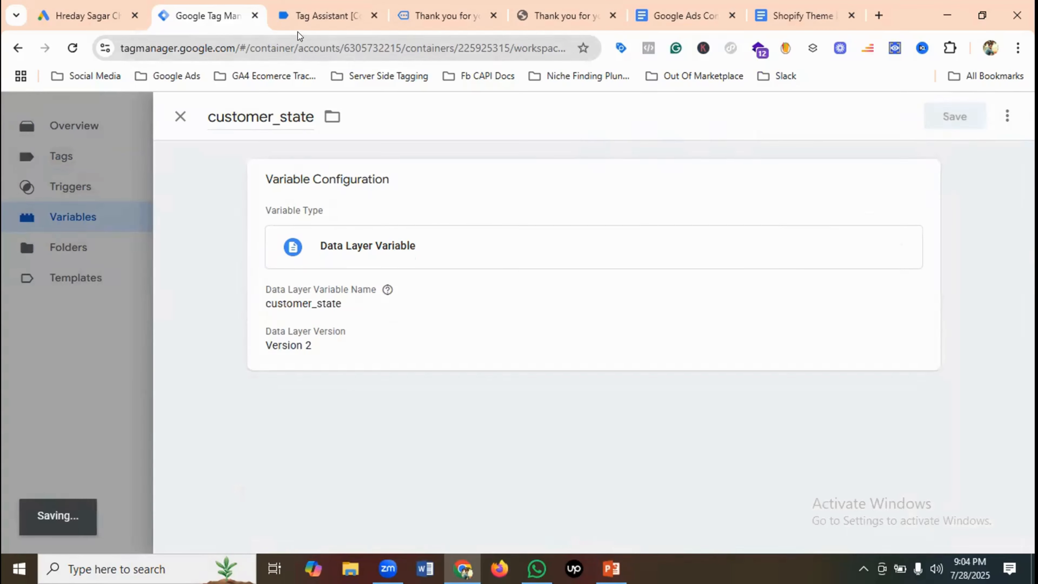
Copy the customer_zip key from the purchase event in Tag Assistant and save a matching Data Layer Variable named customer_zip in Tag Manager.
left_click(332, 15)
scroll(440, 285, "down", 5)
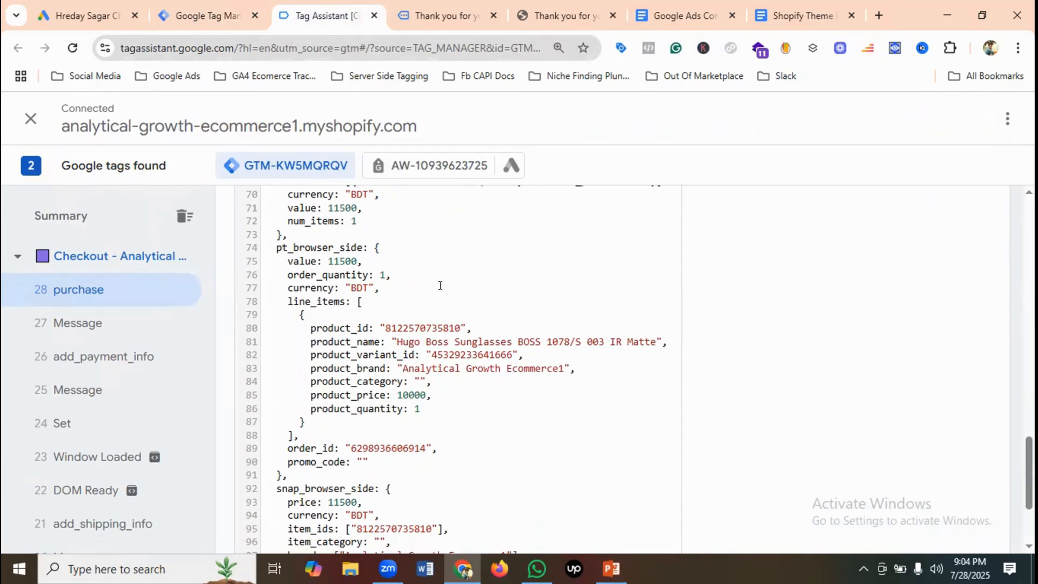
left_click(208, 17)
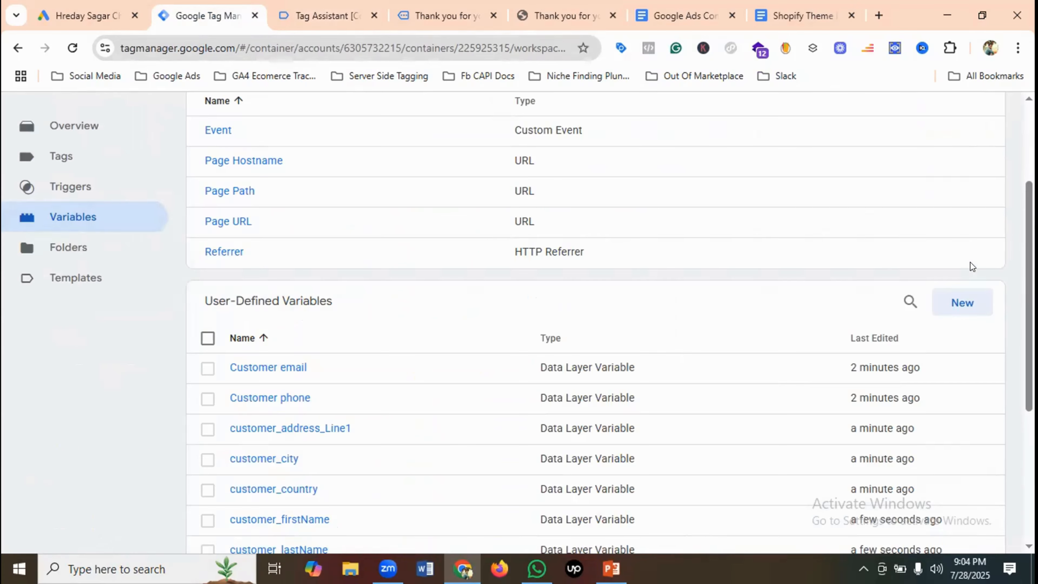
left_click(955, 309)
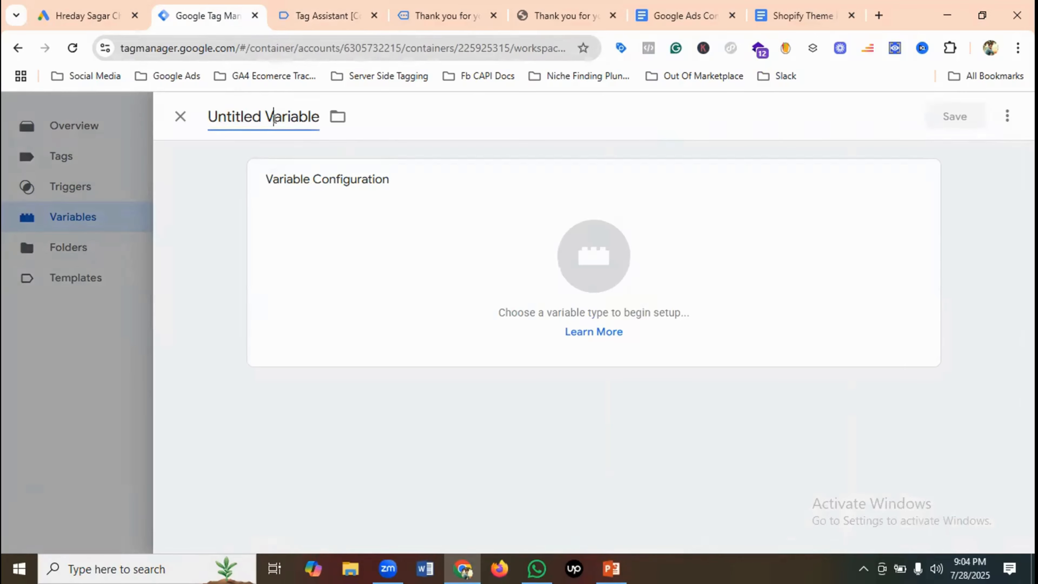
left_click(275, 118)
key("ctrl+v")
left_click(587, 240)
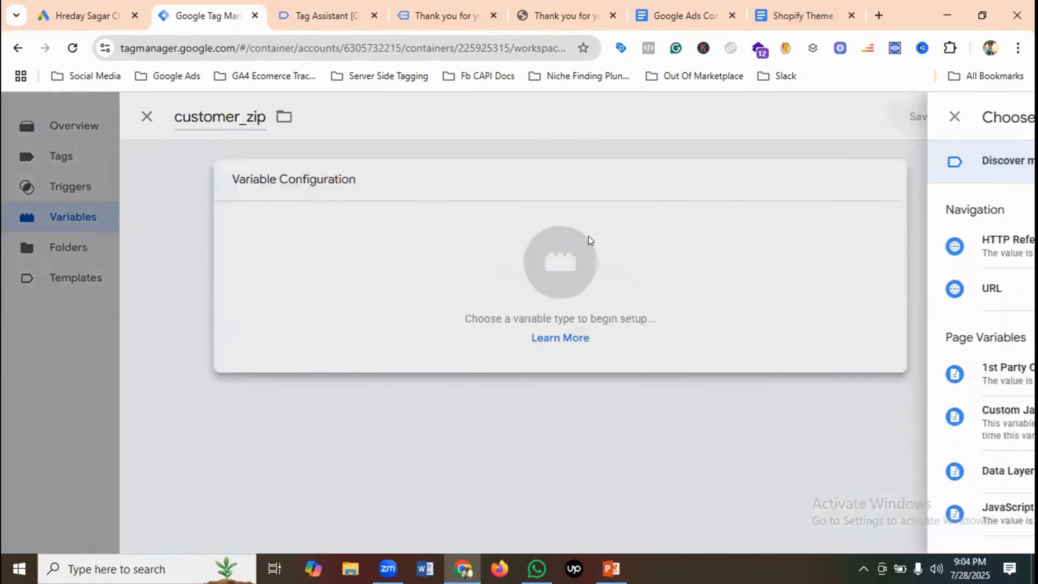
scroll(657, 302, "down", 1)
left_click(660, 321)
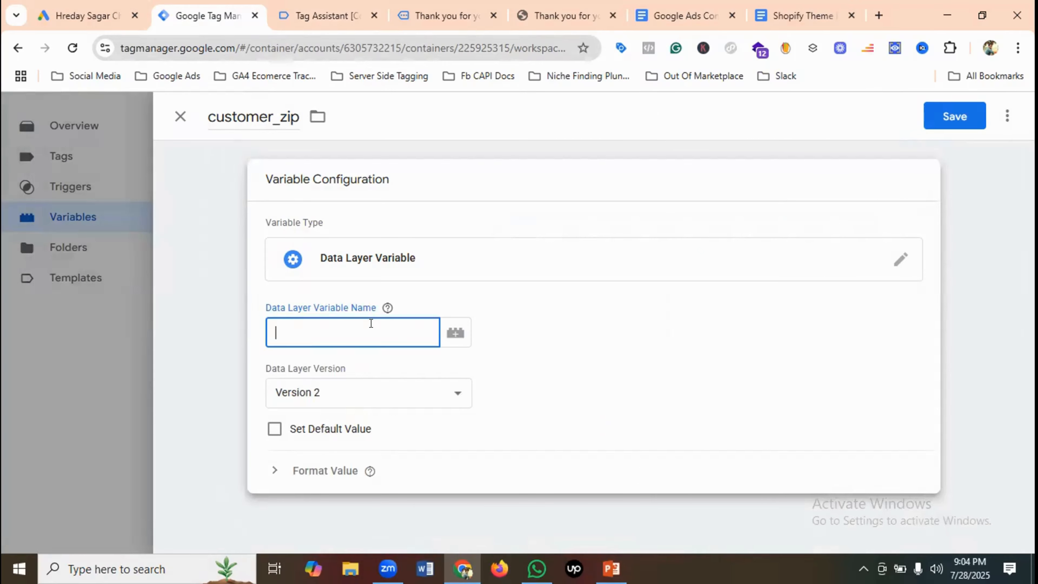
key("ctrl+v")
left_click(942, 119)
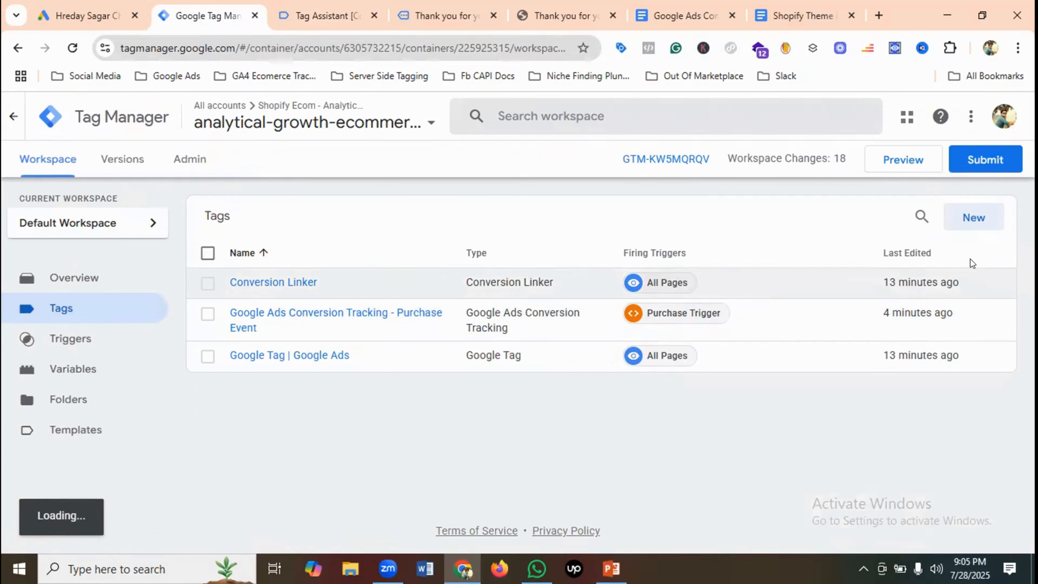
Create a new tag in the workspace's tag list and name it Google Ads Enhanced Conversion.
left_click(977, 221)
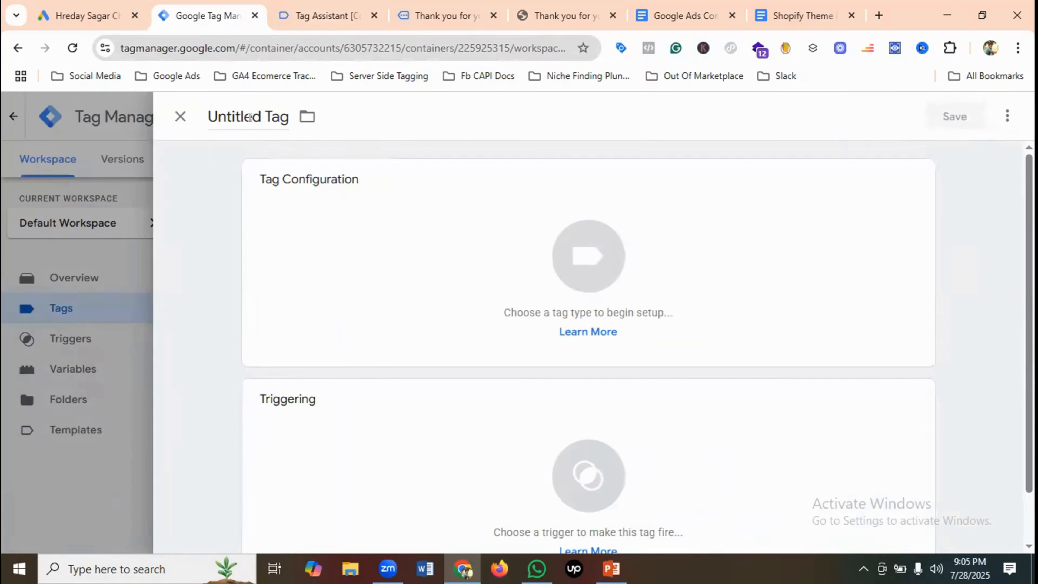
left_click(250, 117)
key("BackSpace")
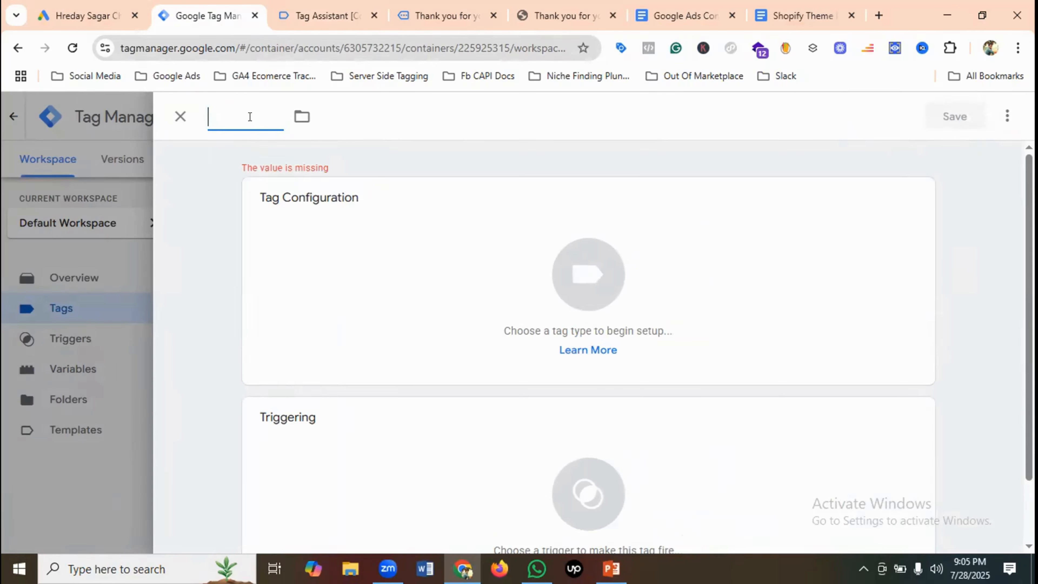
type("Google")
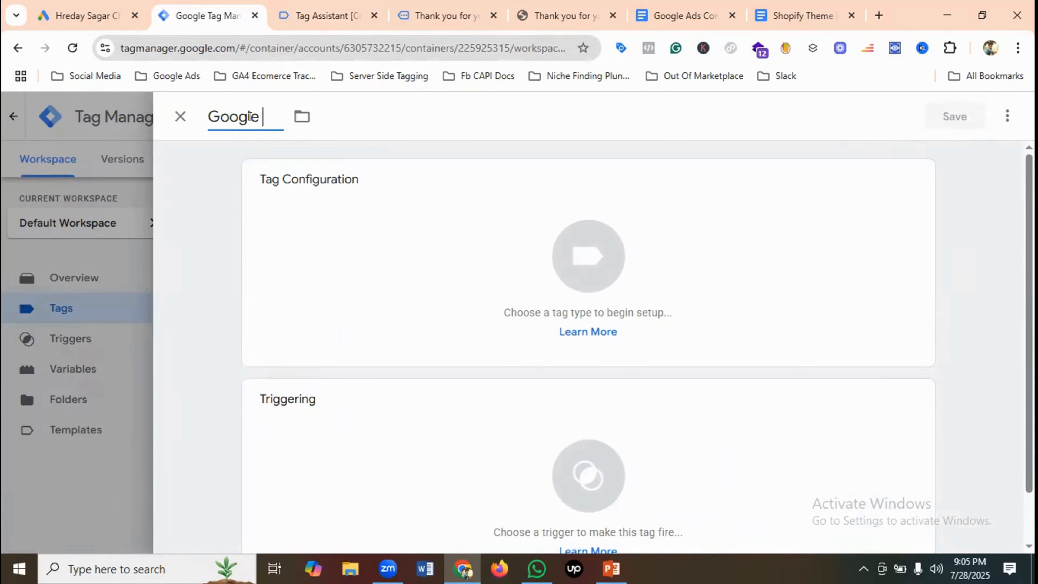
type(" Ads En")
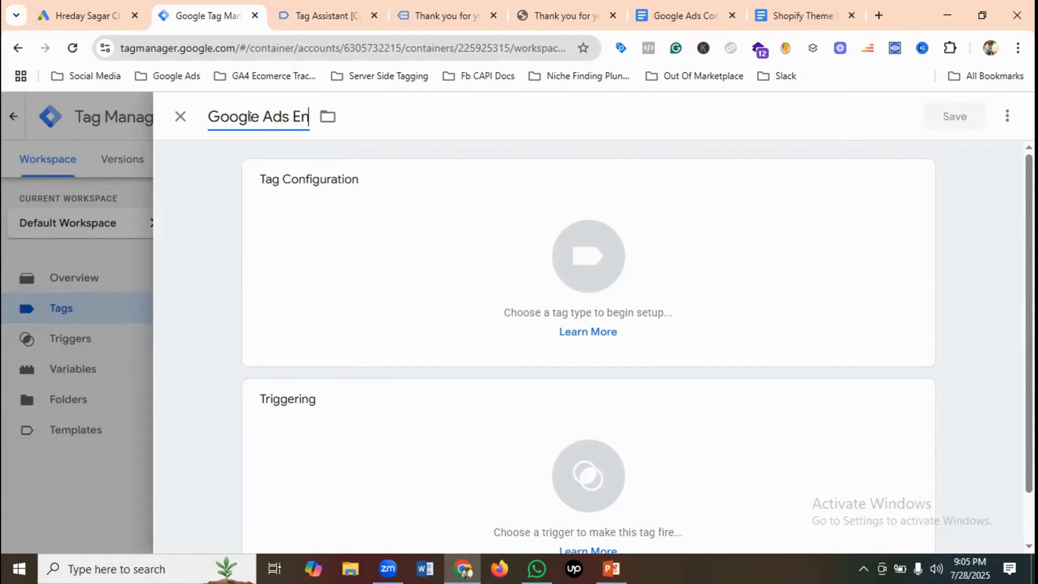
type("hanced Conversion")
left_click(515, 290)
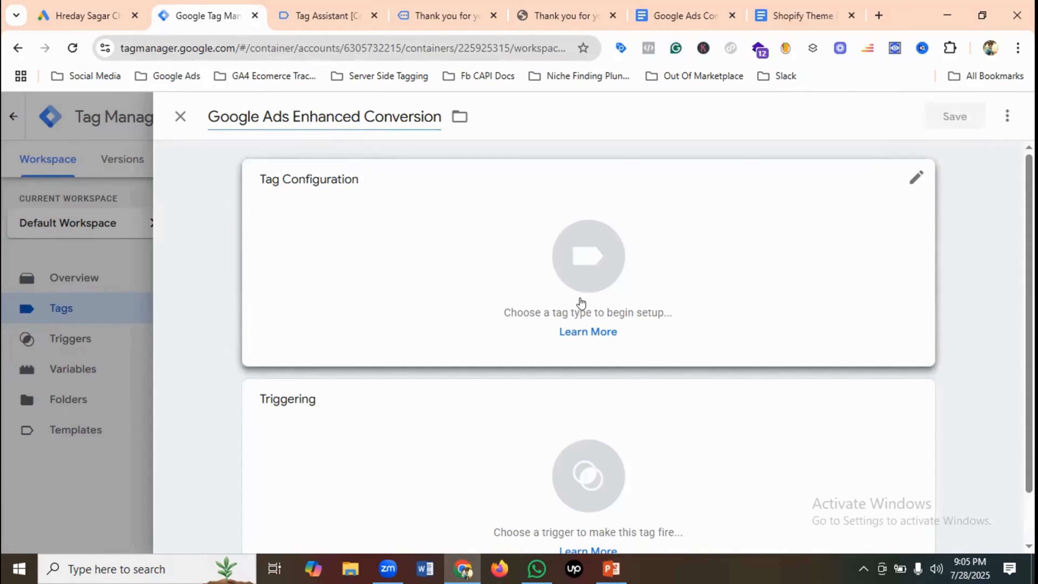
Switch to Google Ads and finish the new conversion action's setup instructions.
left_click(91, 6)
scroll(239, 384, "down", 3)
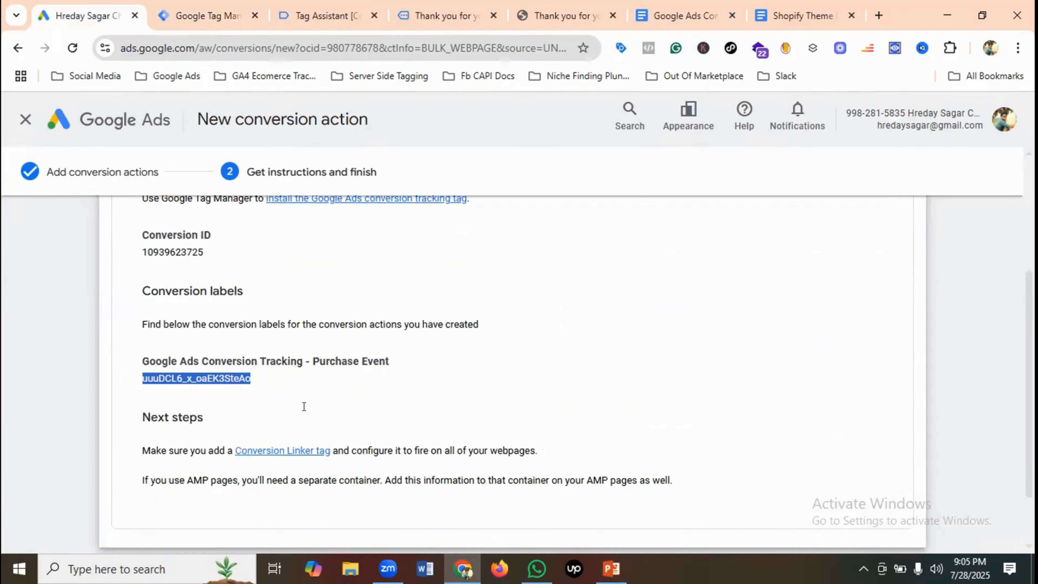
left_click(109, 506)
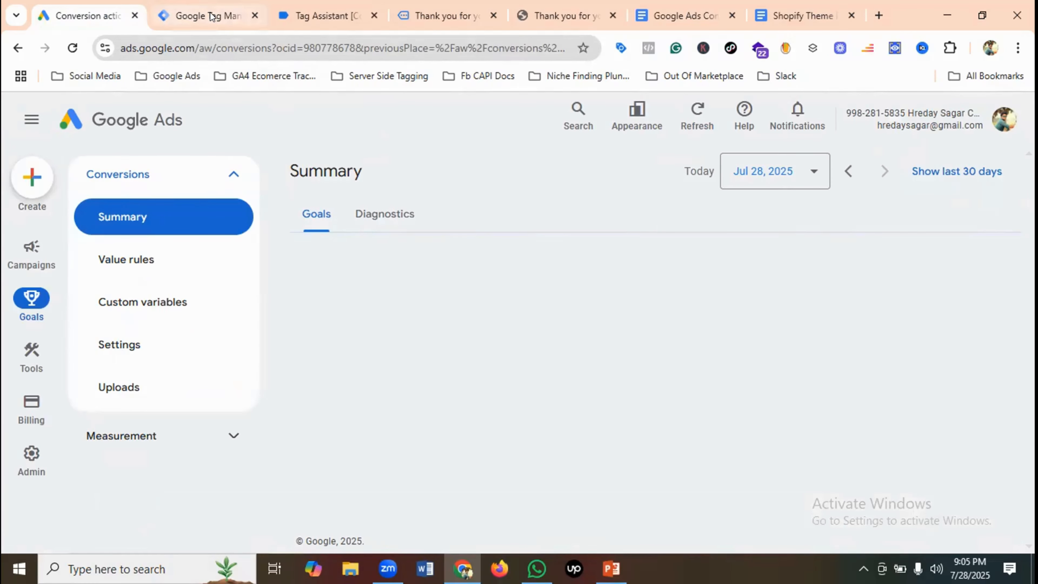
Return to Tag Manager and set the new tag's type to Google Ads User-provided Data Event.
left_click(207, 16)
left_click(654, 298)
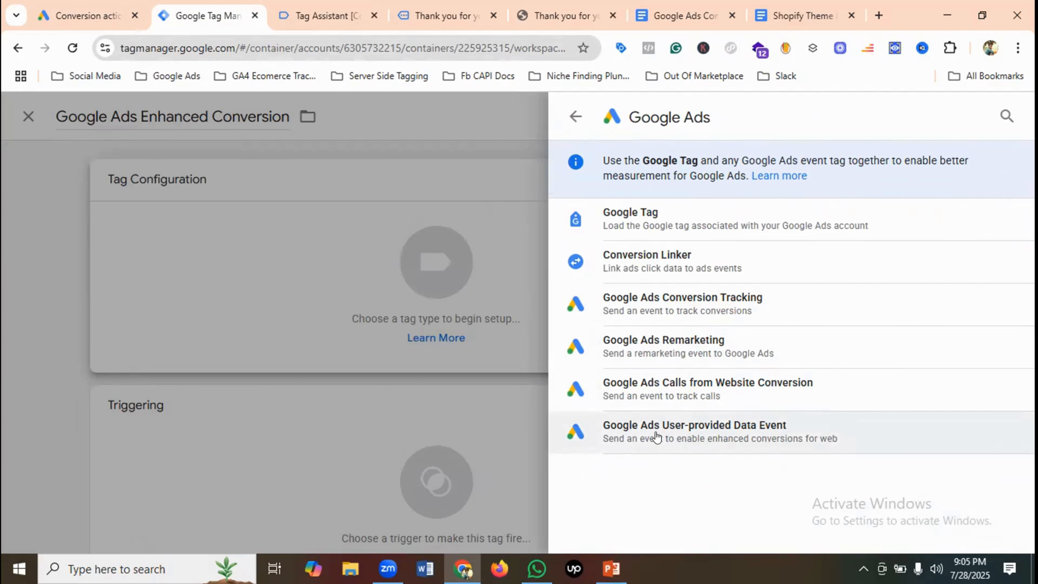
left_click(671, 428)
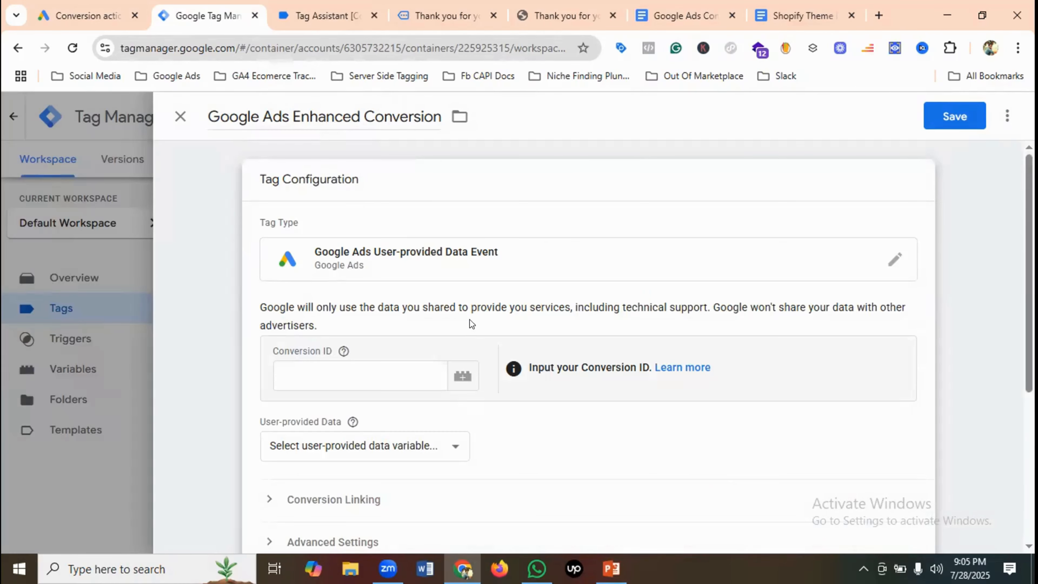
Set the tag's Conversion ID to the existing Google Ads - Conversion ID variable.
left_click(327, 359)
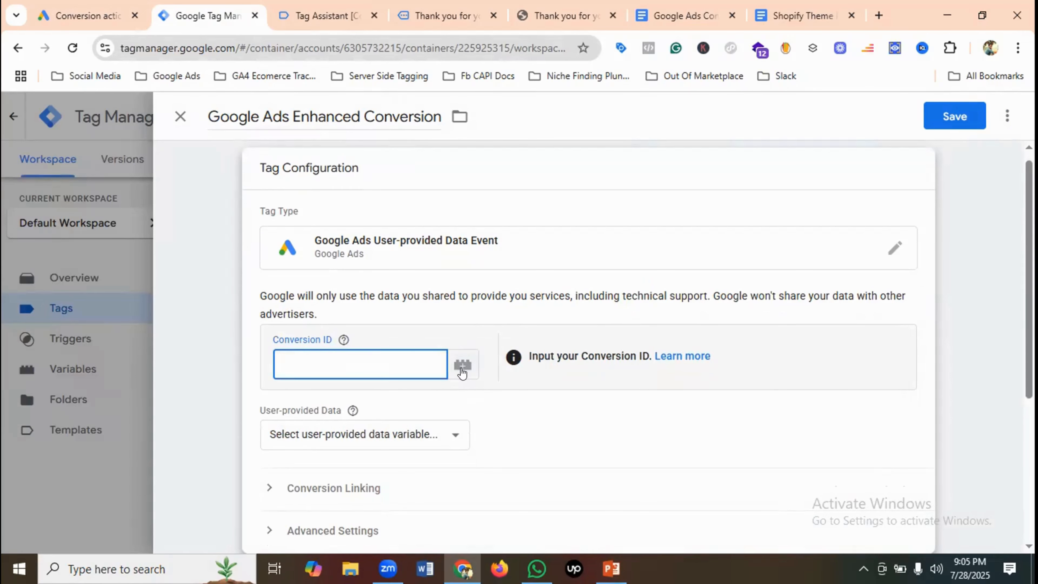
left_click(463, 366)
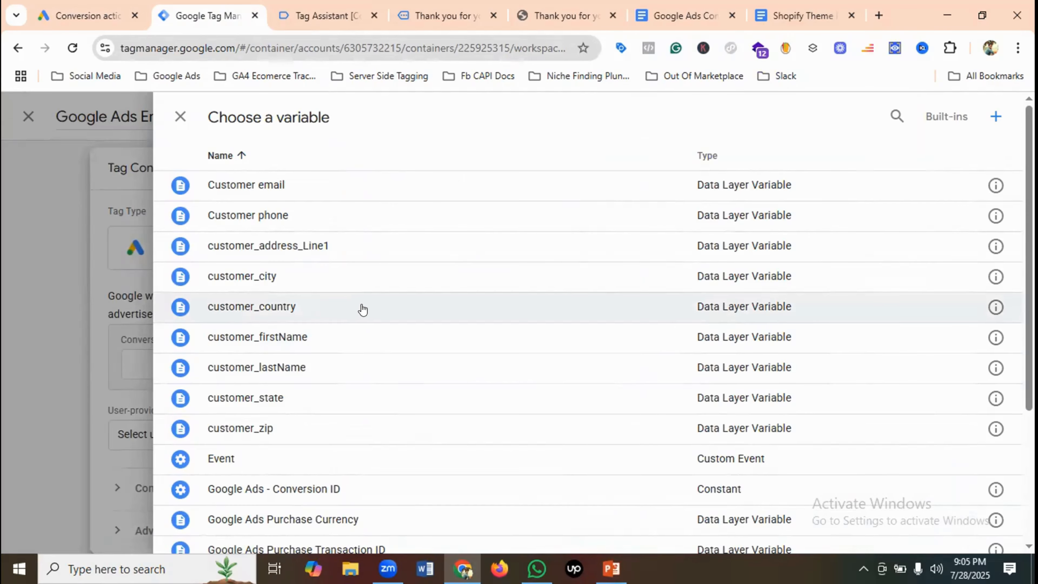
scroll(365, 304, "down", 2)
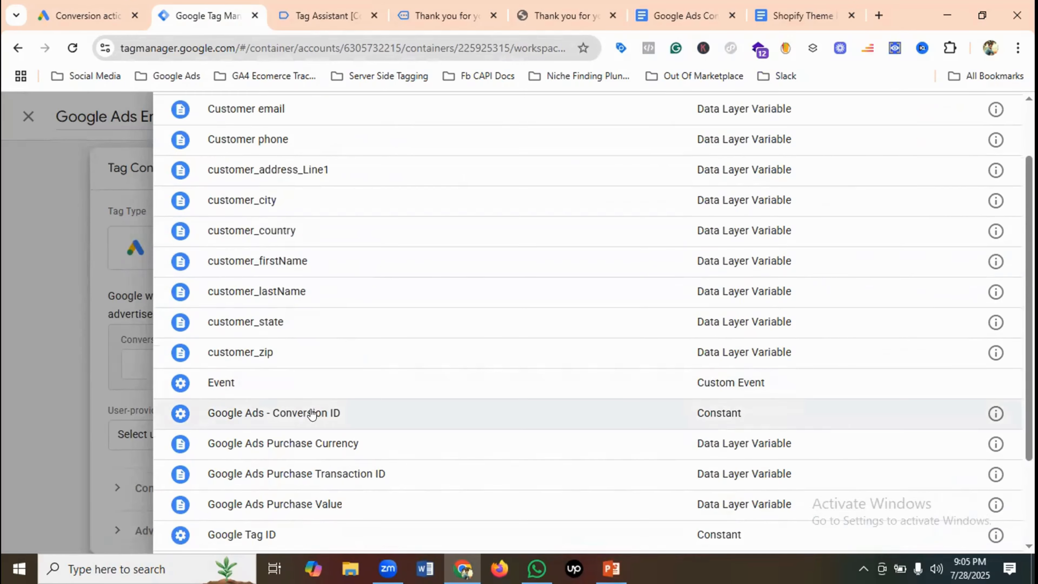
left_click(324, 410)
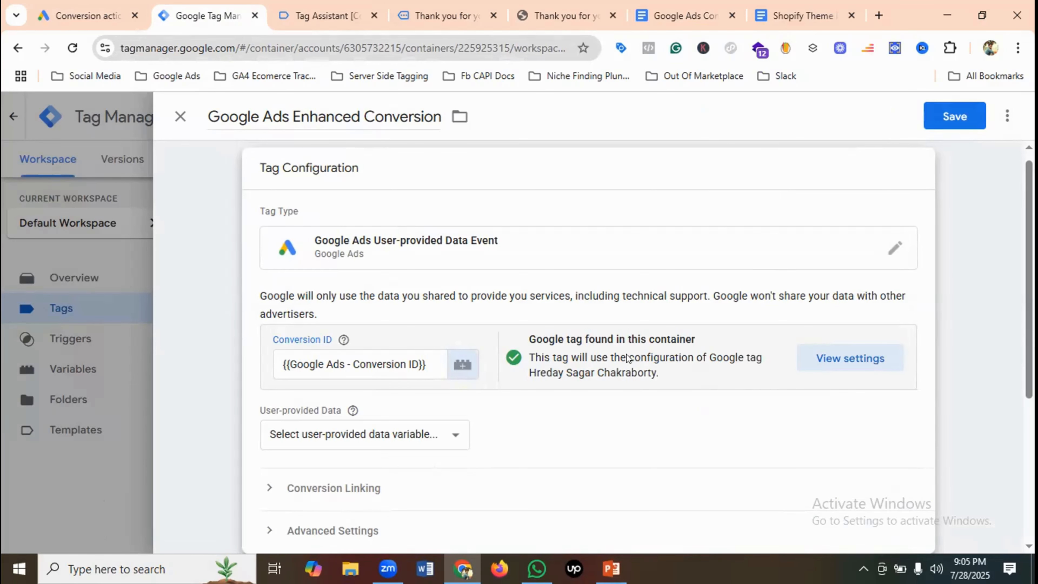
Create a new User-Provided Data variable for the tag and name it Enhanced Conversion Data.
scroll(695, 344, "down", 3)
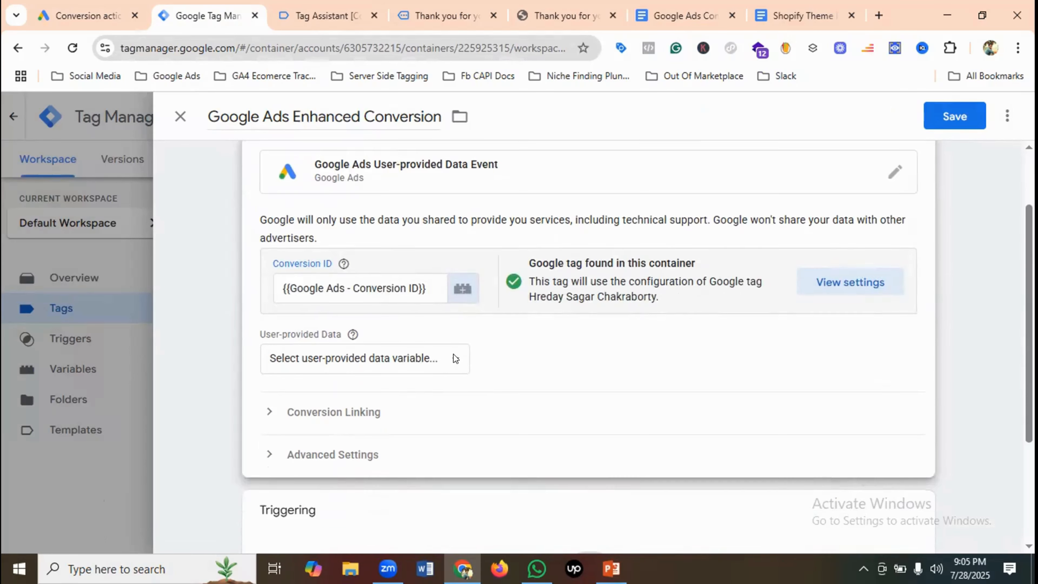
left_click(399, 284)
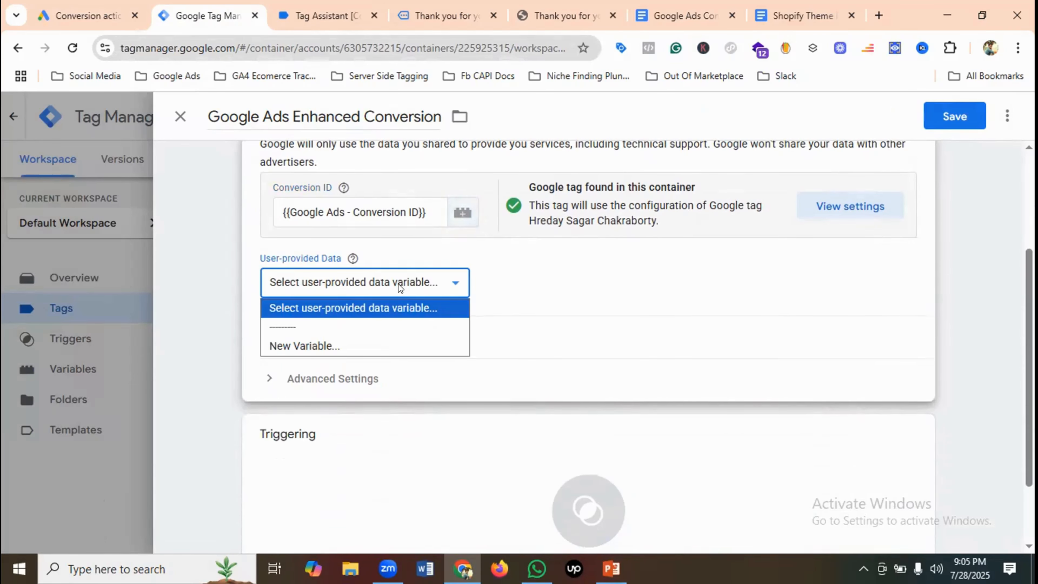
left_click(318, 346)
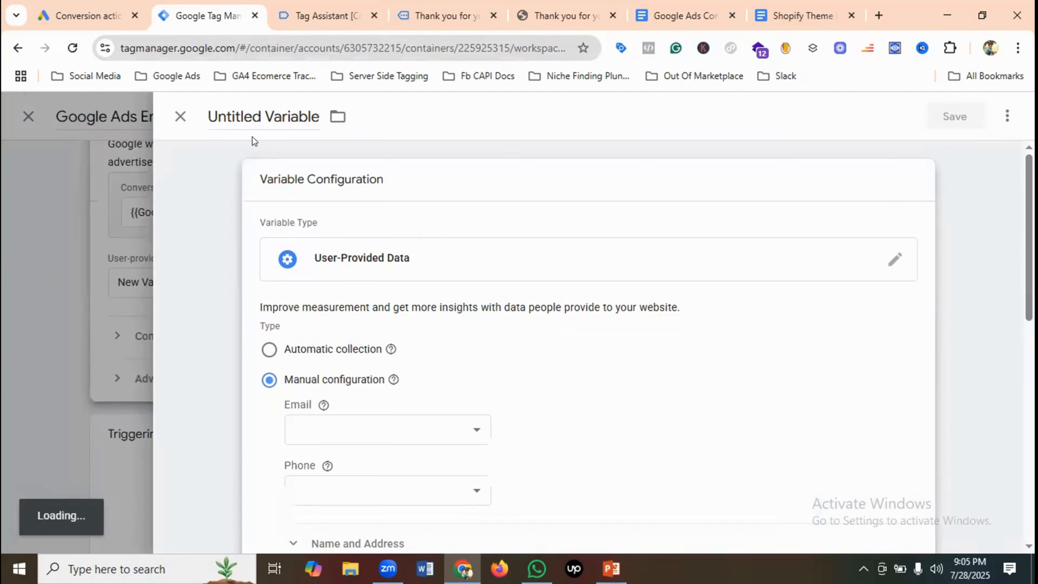
left_click(253, 119)
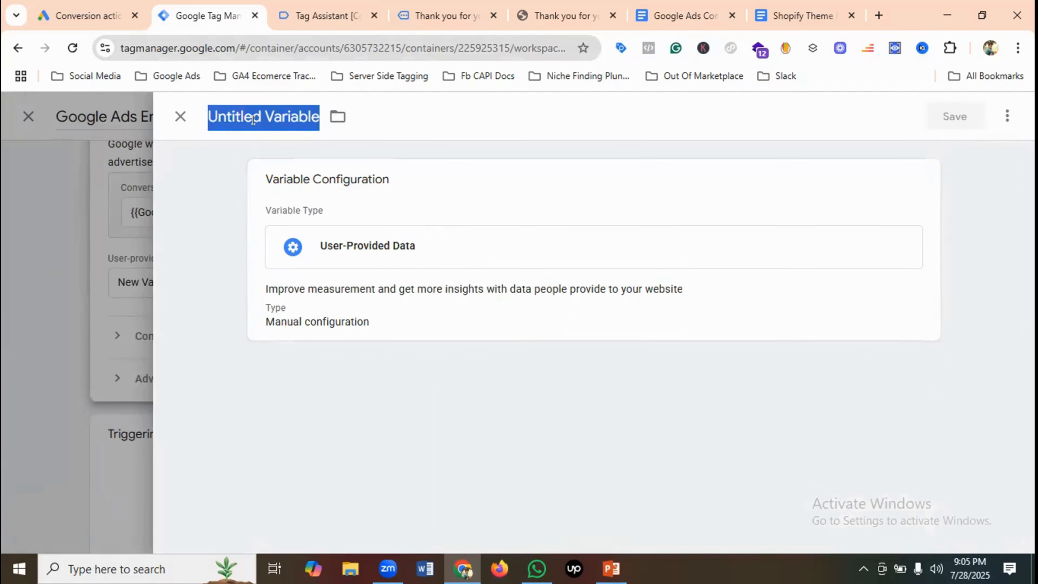
key("BackSpace")
type("Enhan")
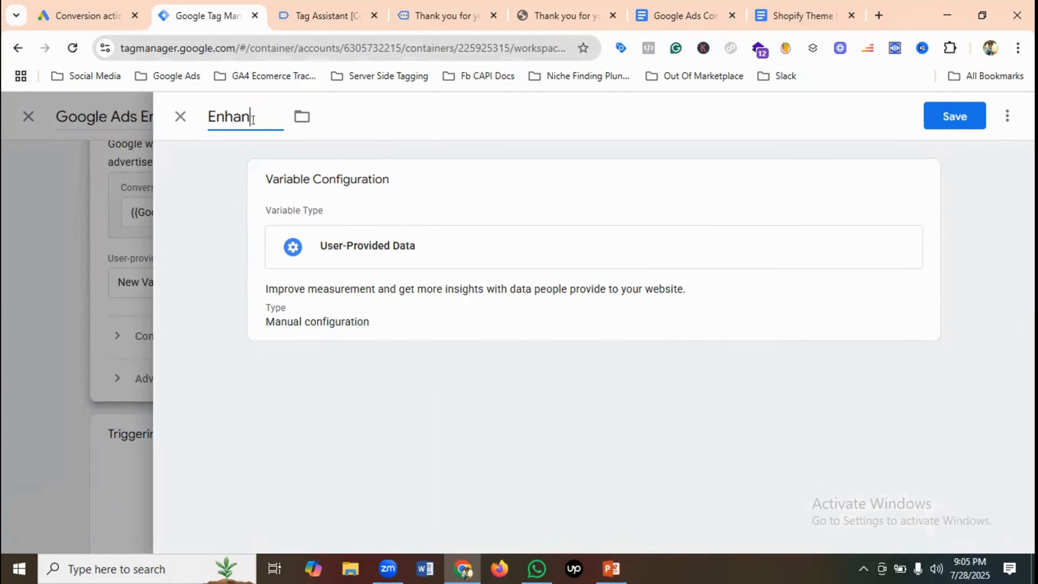
type("ced Co")
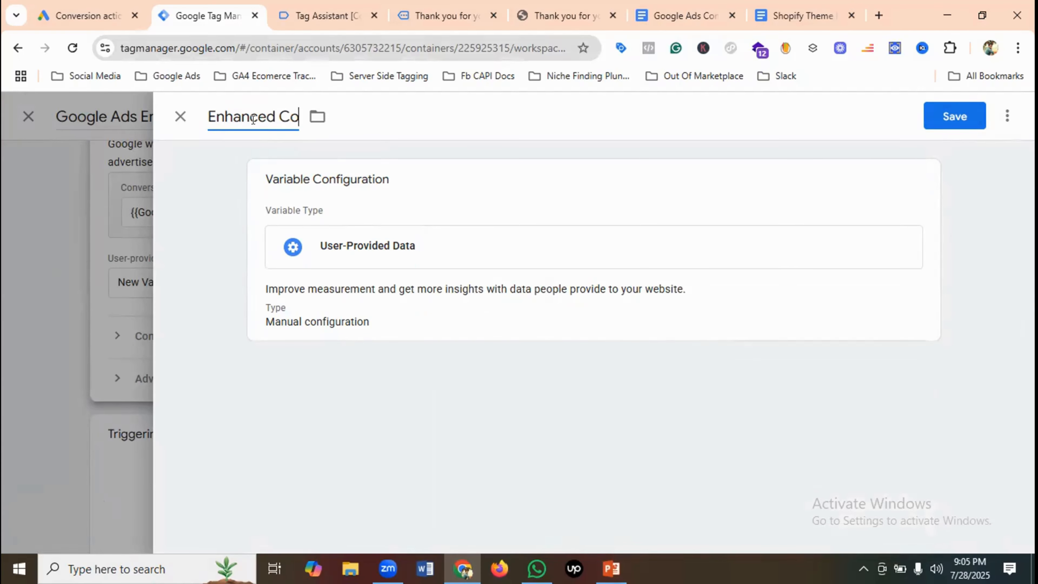
type("nversion Data")
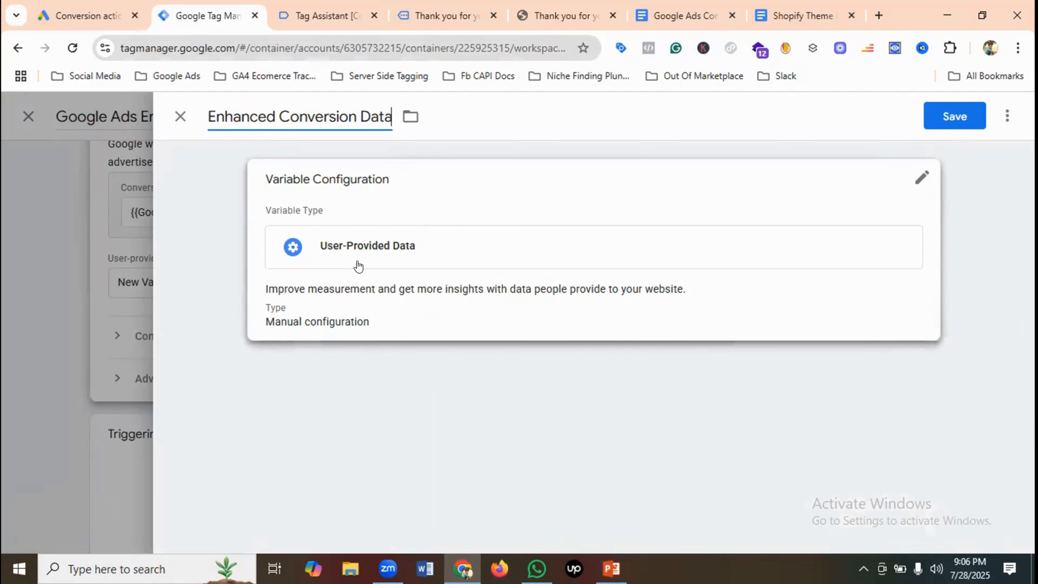
In the variable's manual configuration, map Email to {{Customer email}} and Phone to {{Customer phone}}.
left_click(408, 267)
scroll(434, 281, "down", 2)
scroll(434, 281, "down", 2)
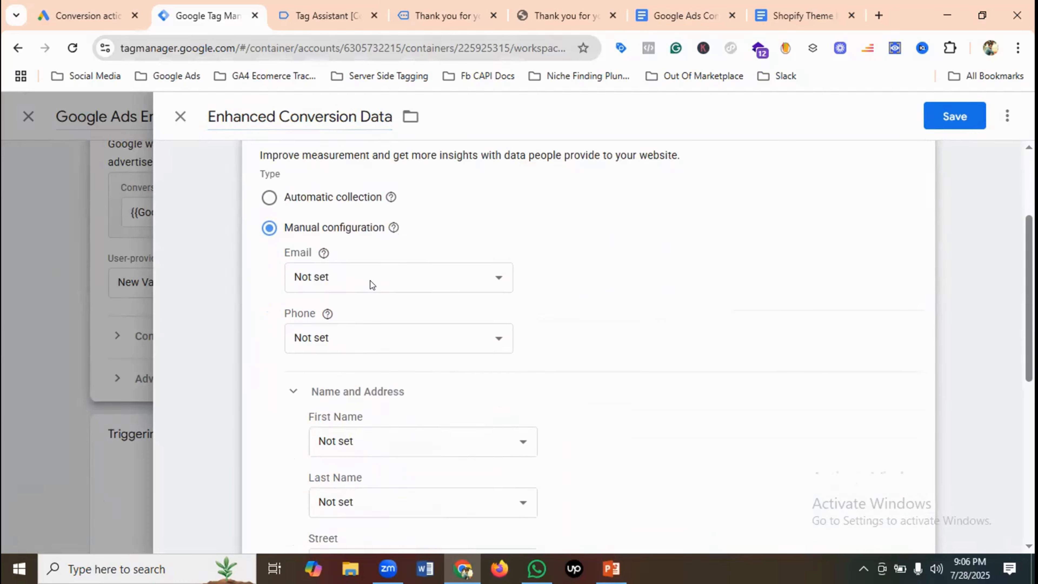
left_click(369, 281)
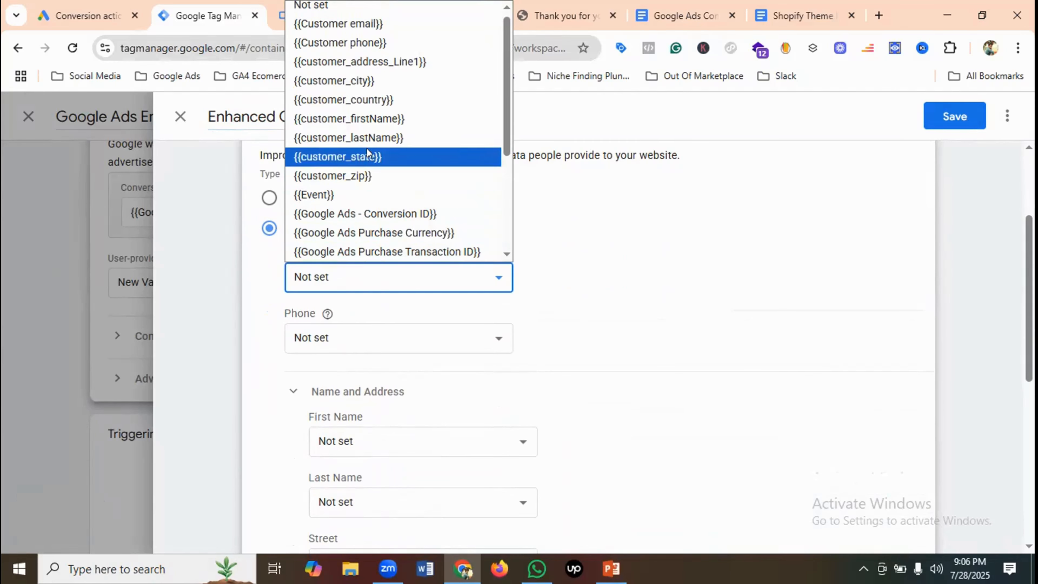
left_click(349, 25)
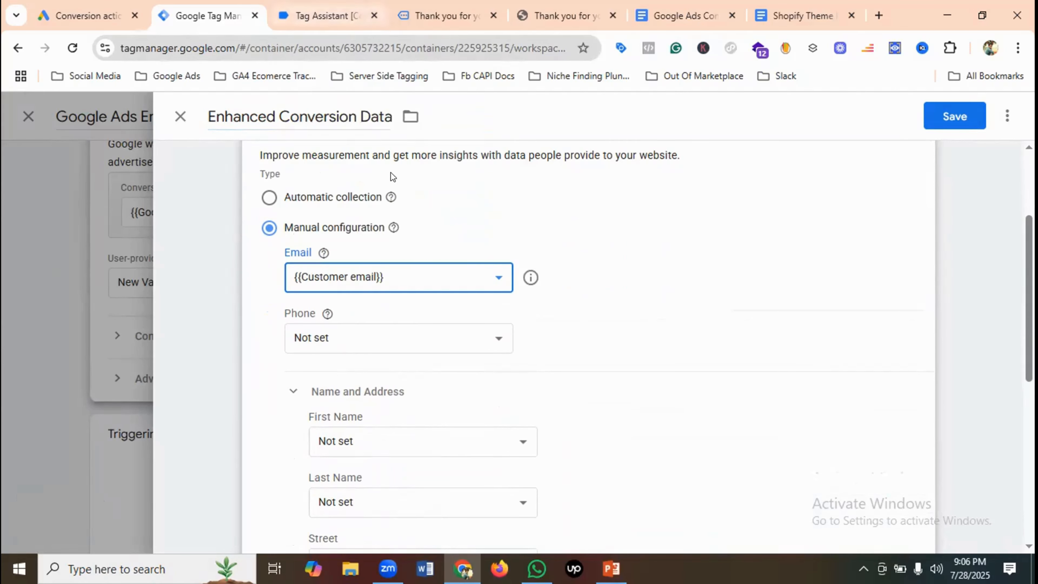
left_click(404, 337)
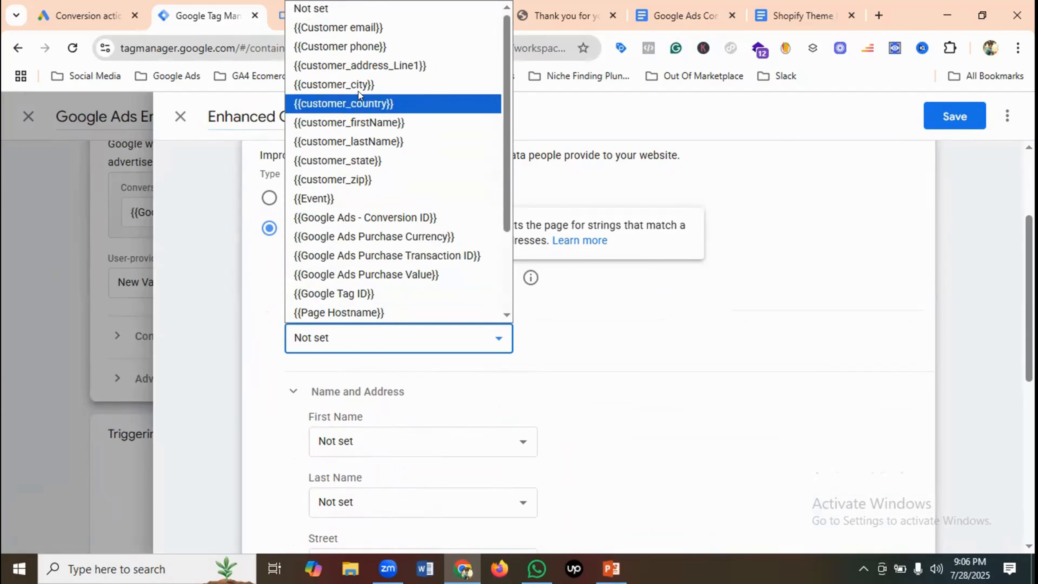
left_click(358, 48)
Map First Name to {{customer_firstName}} and Last Name to {{customer_lastName}} in the Name and Address section.
scroll(418, 328, "down", 4)
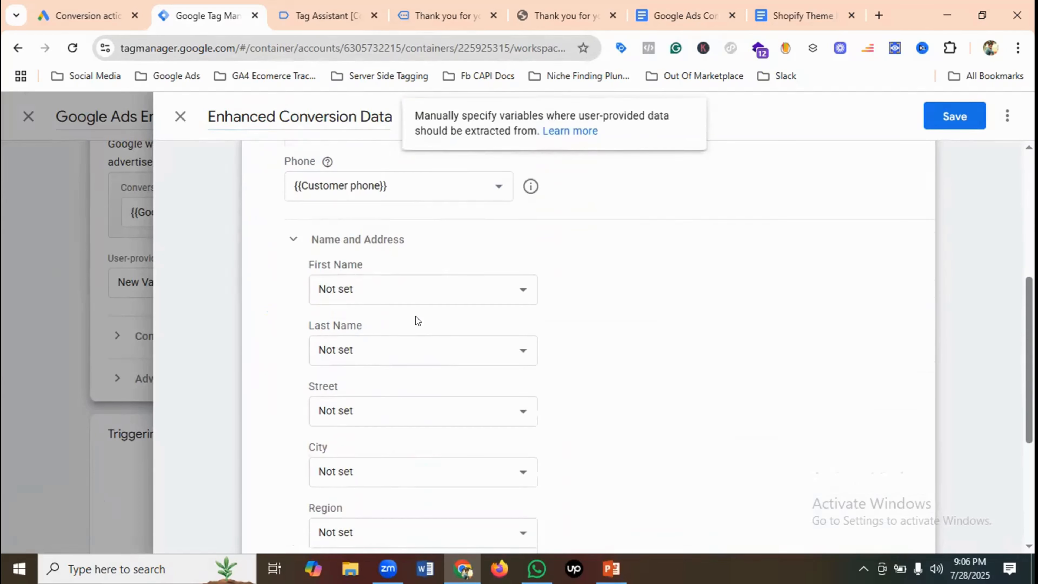
left_click(410, 288)
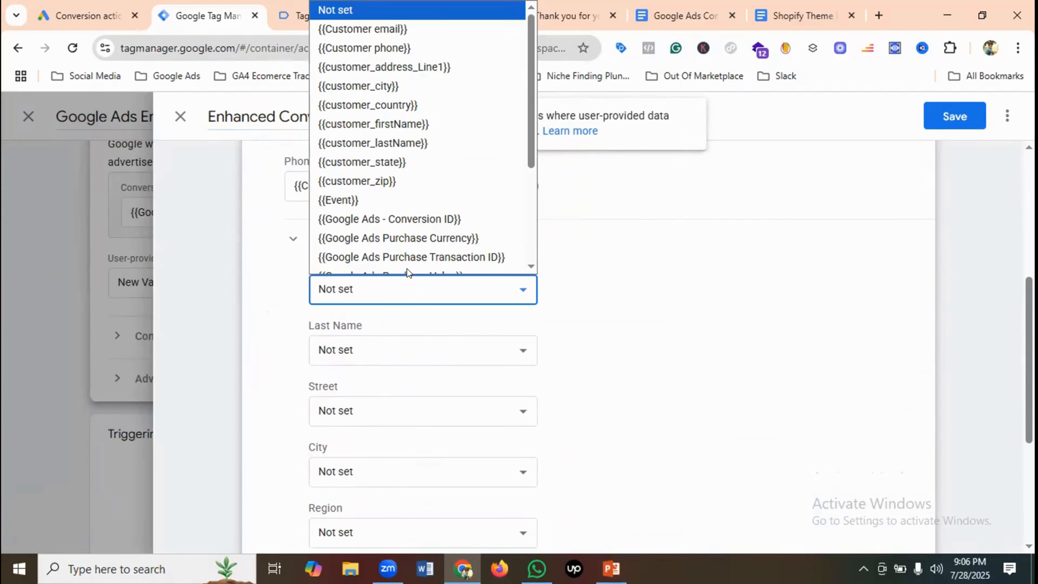
left_click(384, 111)
left_click(423, 353)
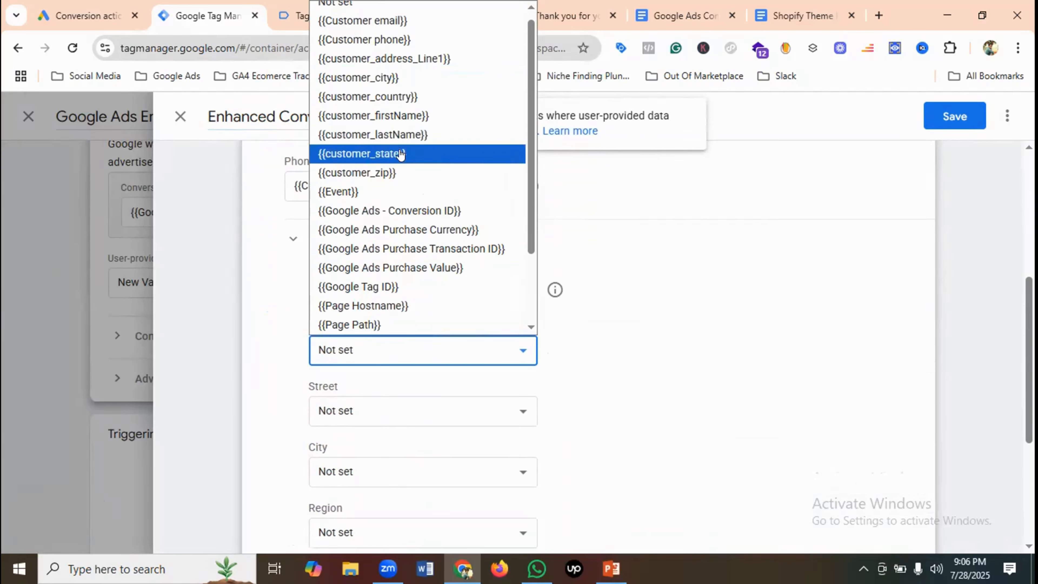
left_click(405, 133)
Map Street to {{customer_address_Line1}} and City to {{customer_city}} in the user-provided data variable.
scroll(488, 319, "down", 2)
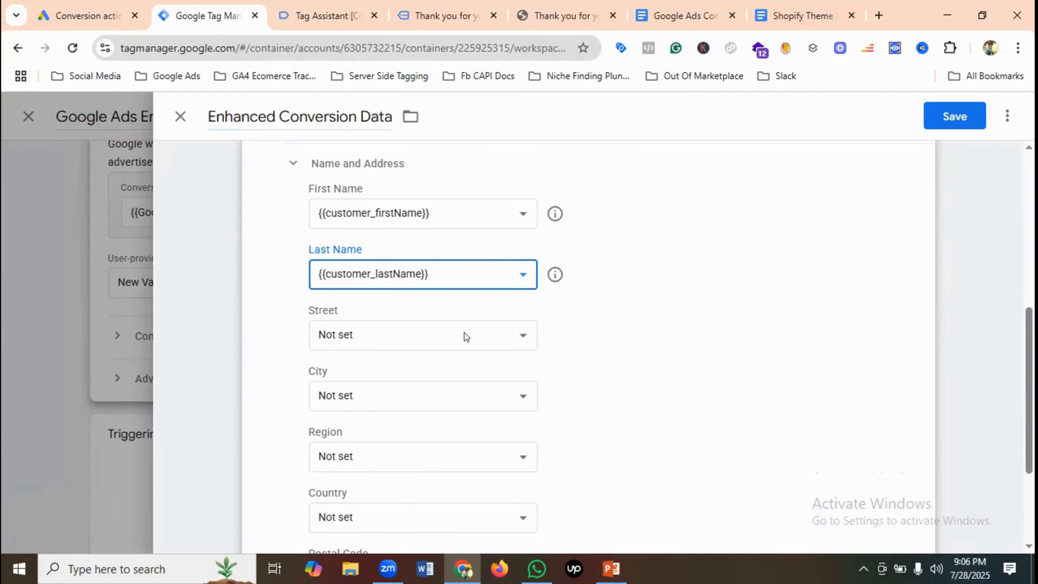
left_click(456, 334)
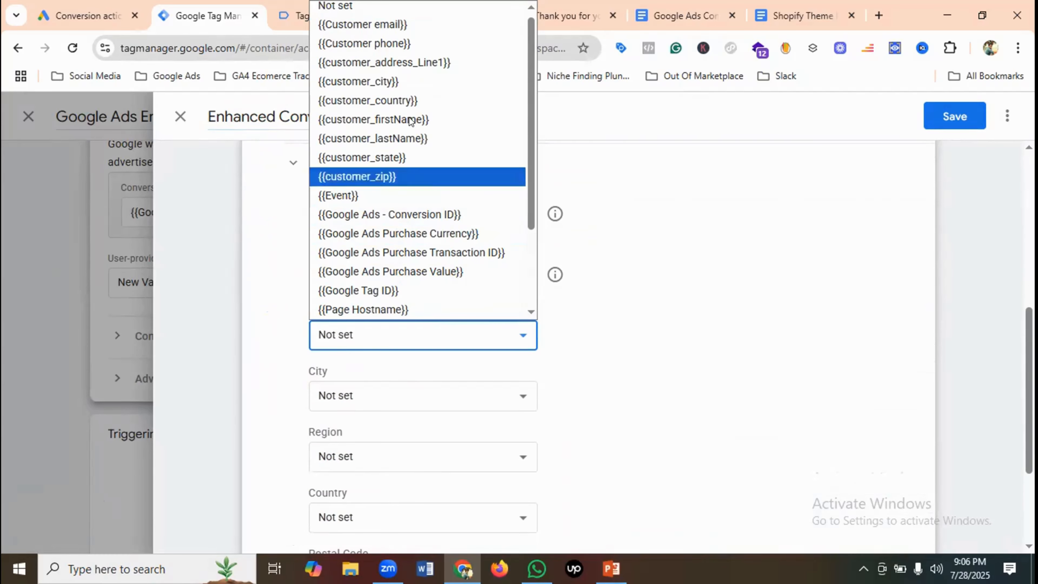
left_click(398, 62)
scroll(482, 319, "down", 1)
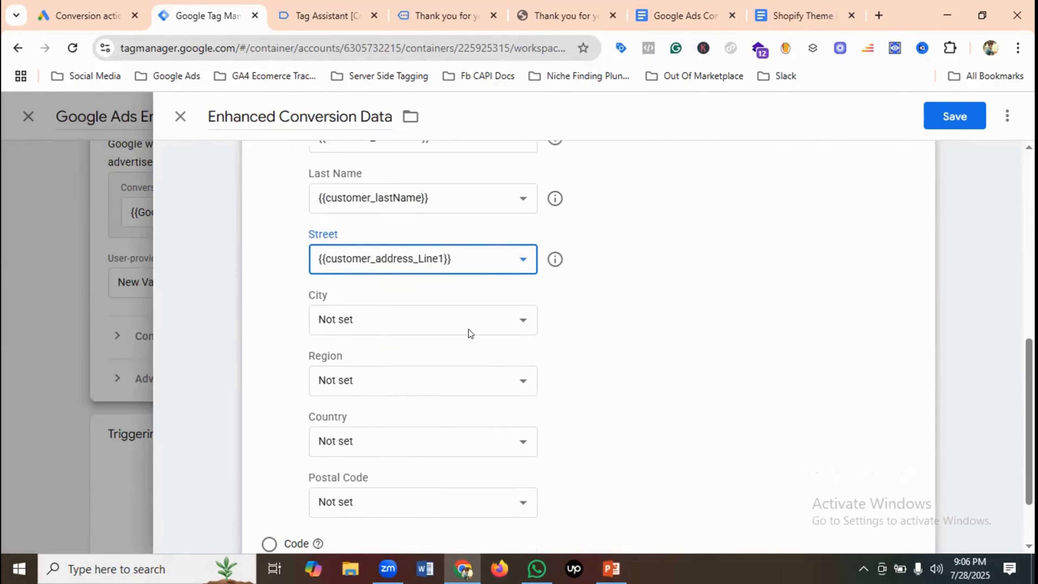
left_click(459, 318)
left_click(382, 88)
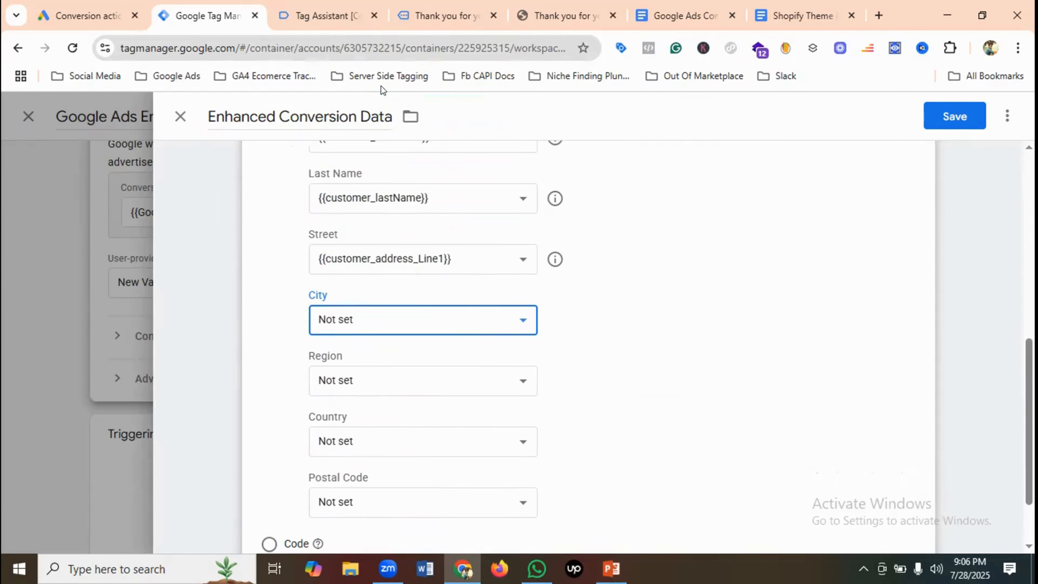
Map Region to {{customer_state}} and Country to {{customer_country}} in the user-provided data variable.
left_click(430, 377)
scroll(408, 275, "down", 1)
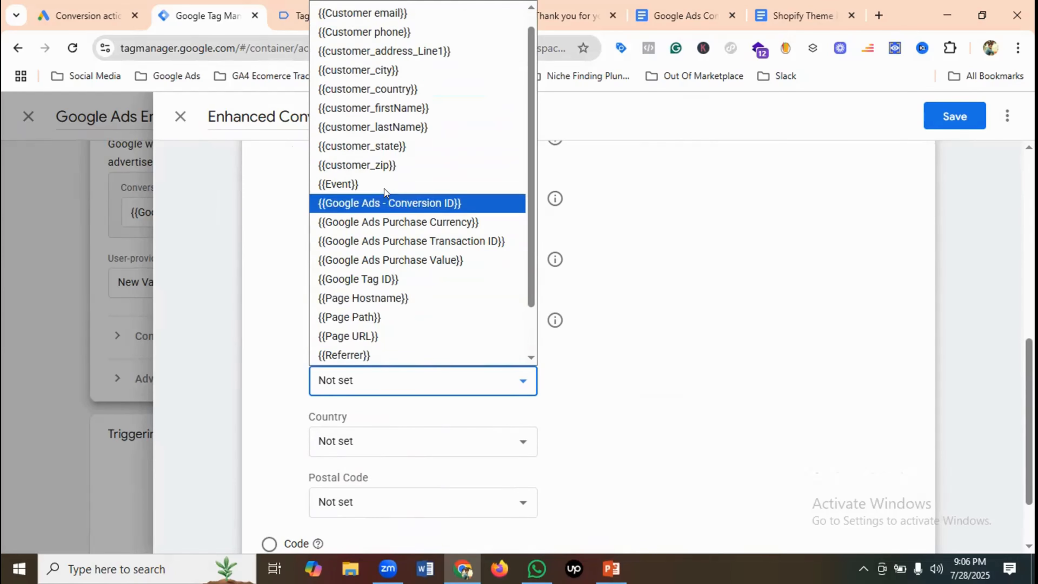
left_click(382, 153)
scroll(430, 395, "down", 2)
left_click(420, 366)
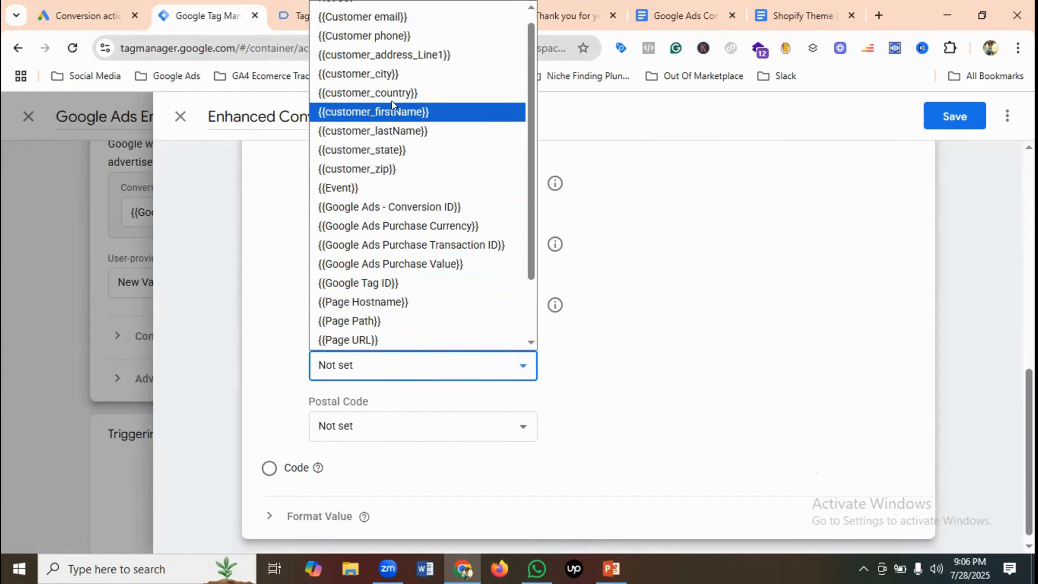
left_click(390, 93)
Map Postal Code to {{customer_zip}} and save the Enhanced Conversion Data variable.
left_click(418, 428)
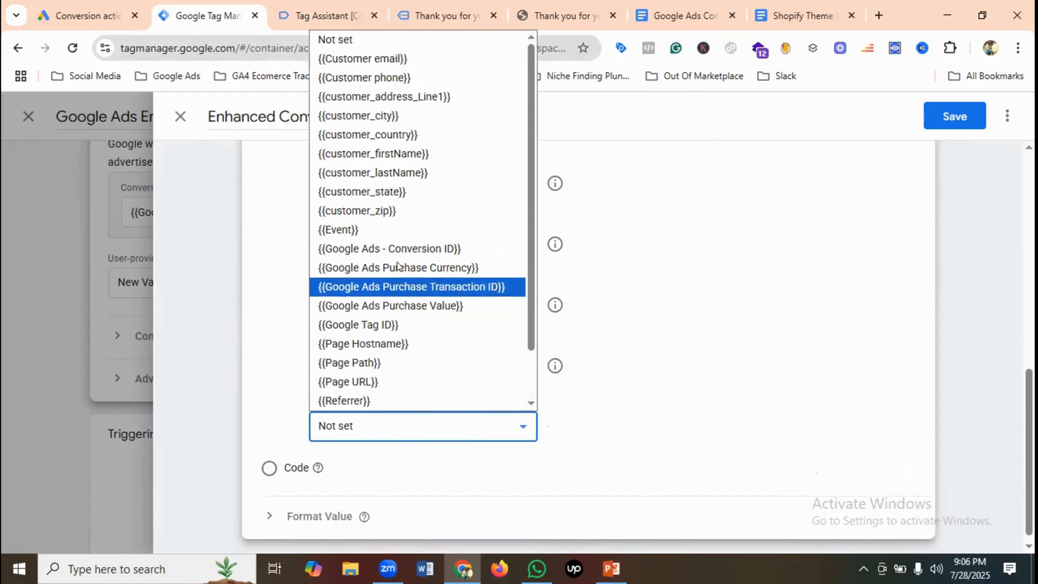
left_click(385, 212)
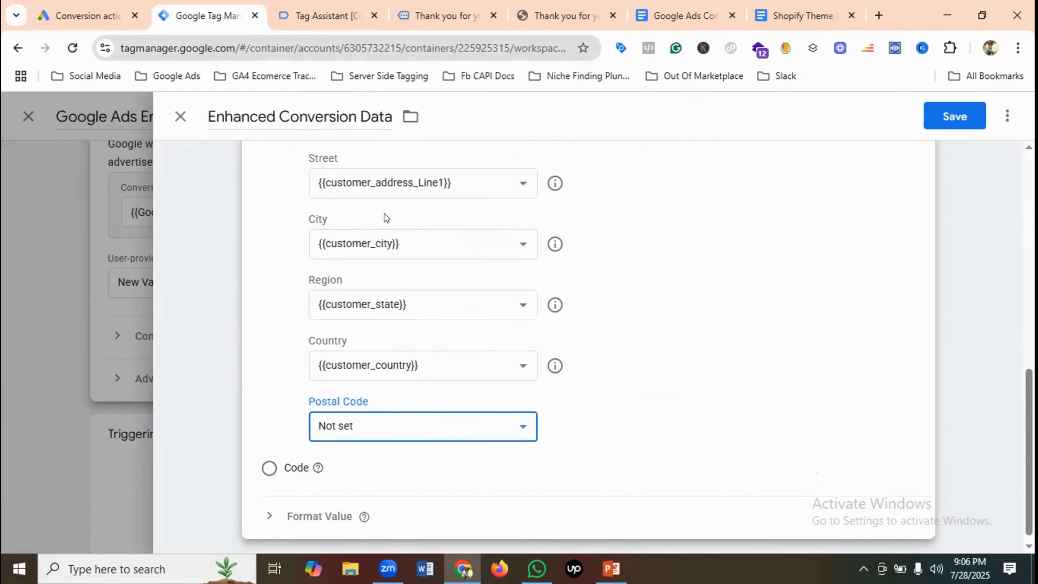
left_click(955, 118)
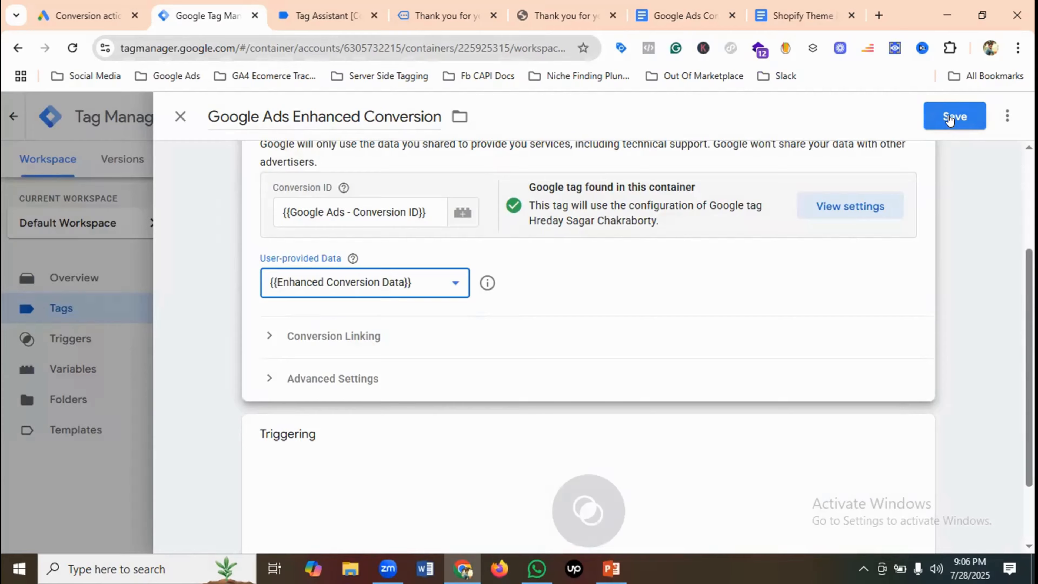
Add Purchase Trigger as the firing trigger of the Google Ads Enhanced Conversion tag and save the tag.
left_click(948, 116)
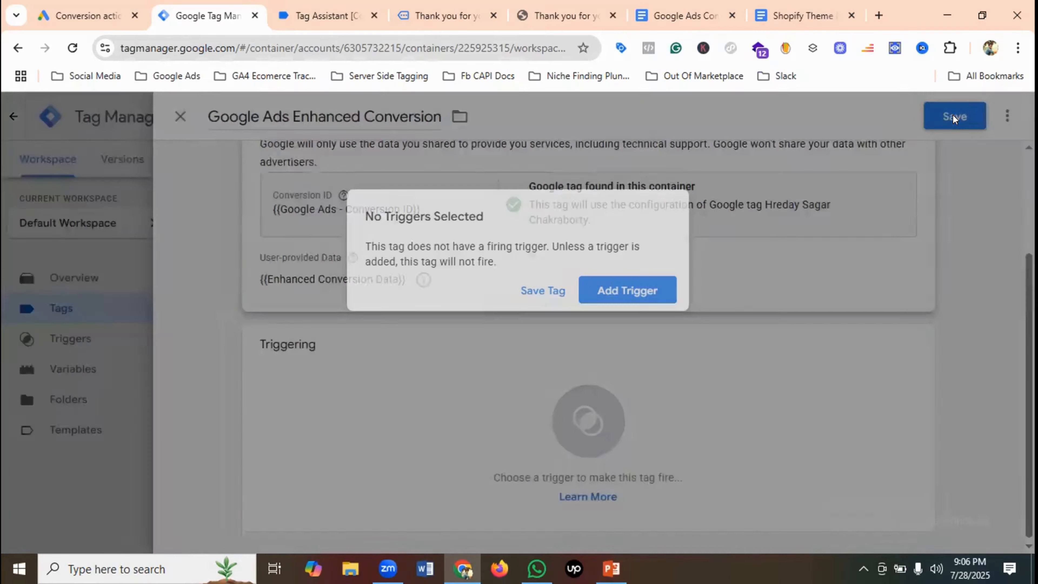
left_click(628, 297)
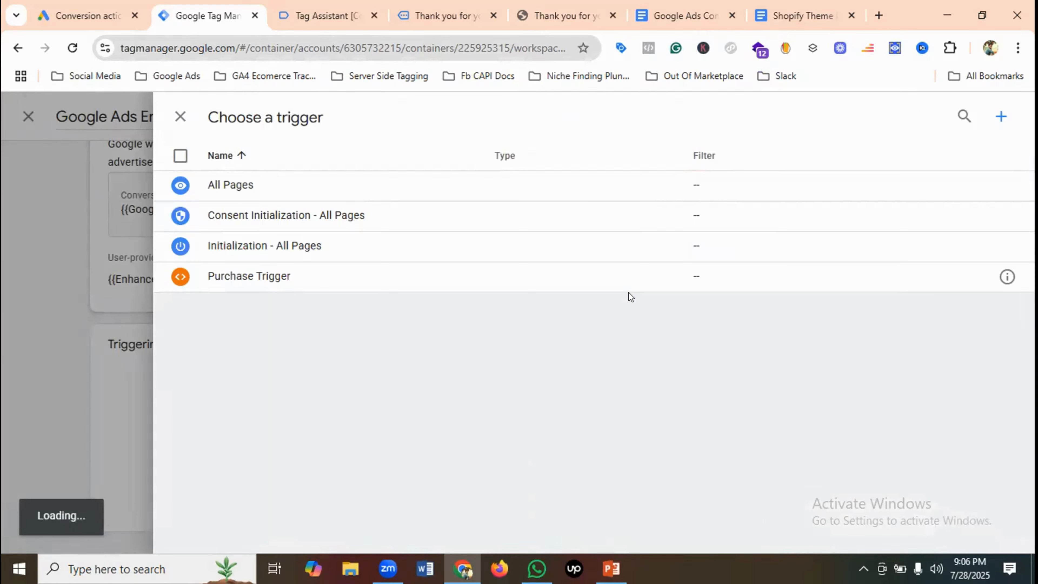
left_click(249, 278)
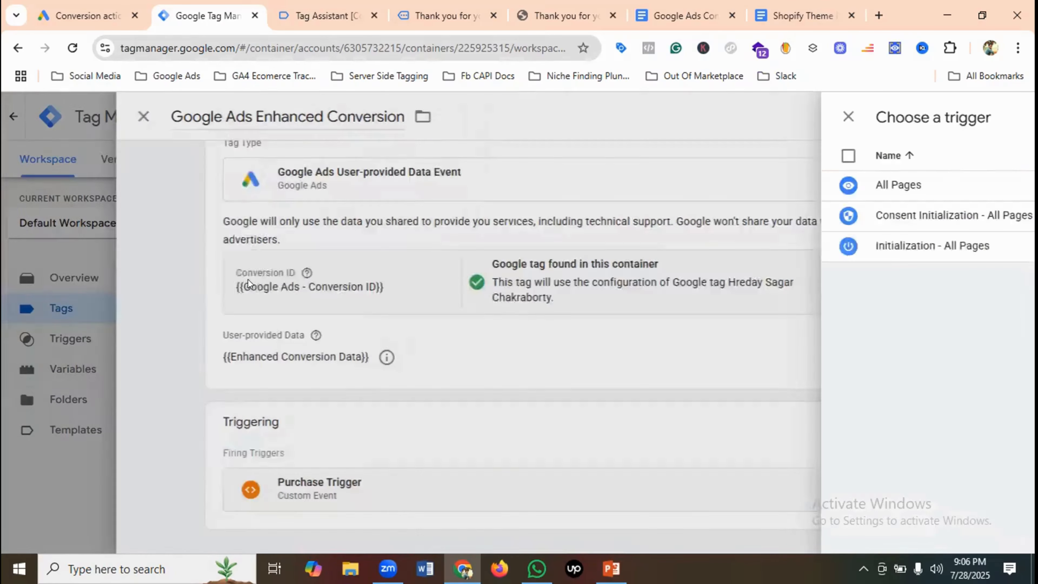
left_click(956, 117)
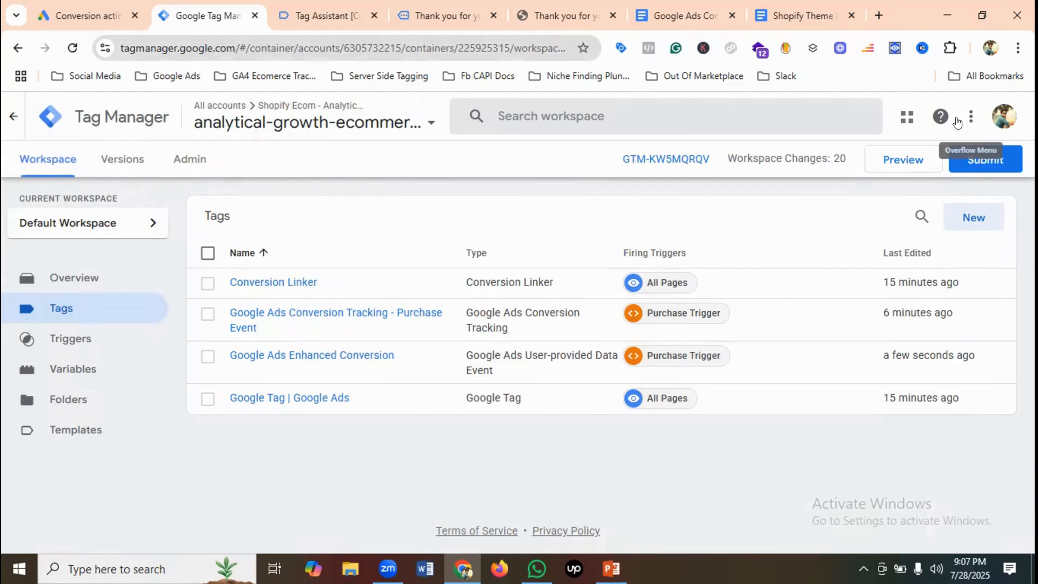
Check the topic outline in Google Docs, return to Tag Manager and start a preview session of the workspace in Tag Assistant.
left_click(687, 16)
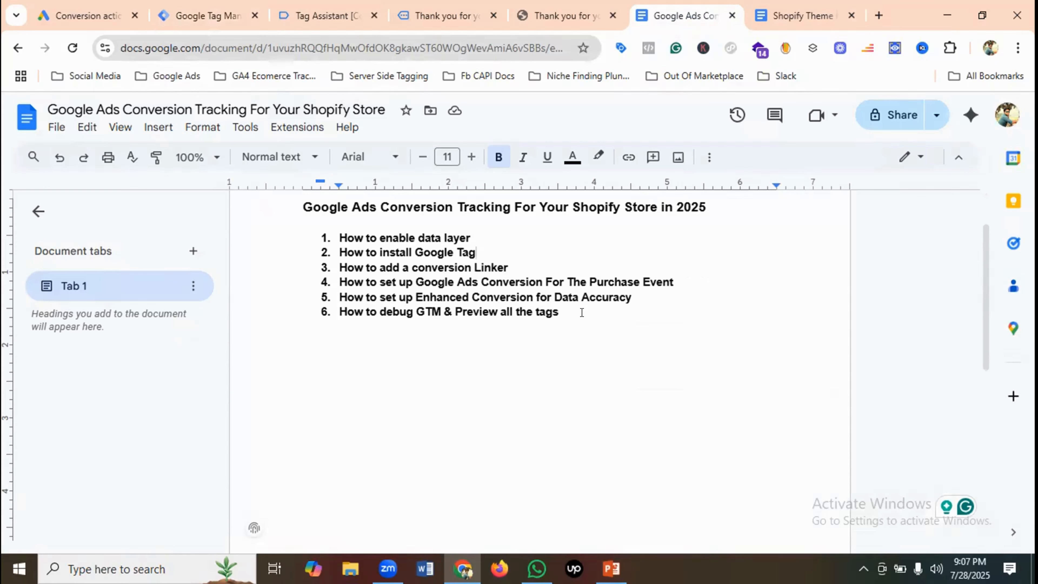
left_click(207, 15)
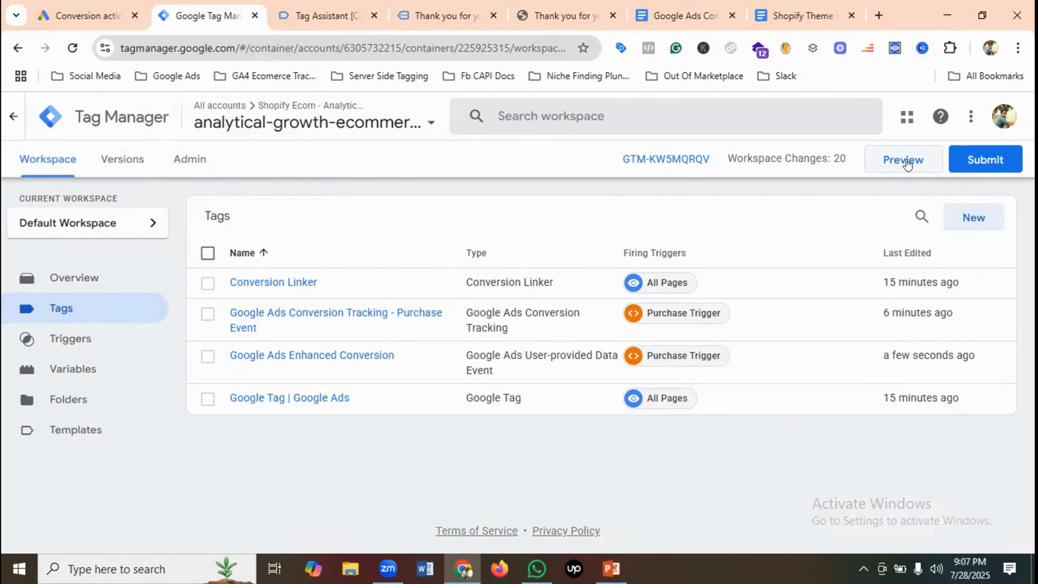
left_click(907, 161)
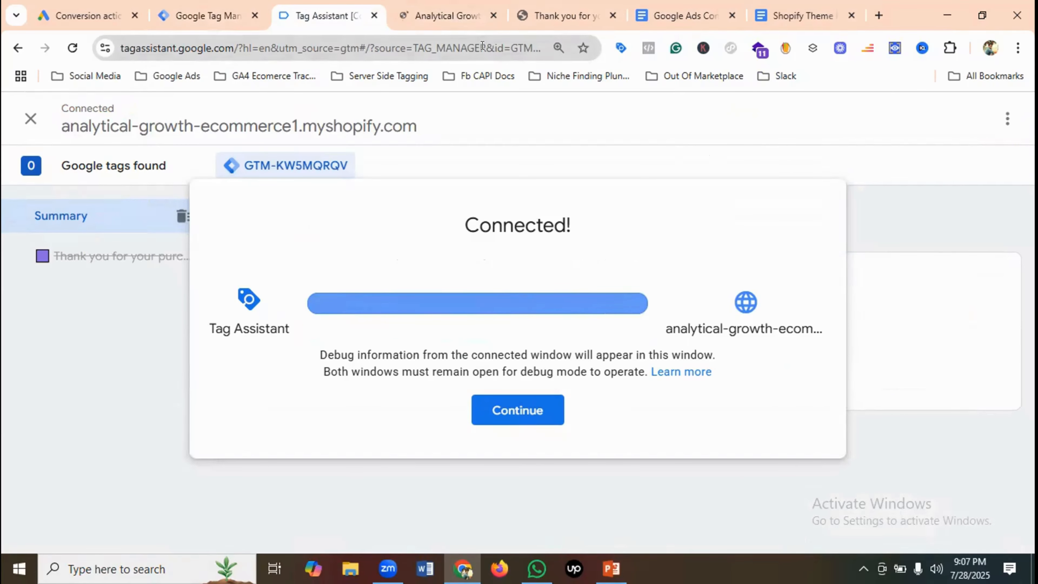
left_click(514, 408)
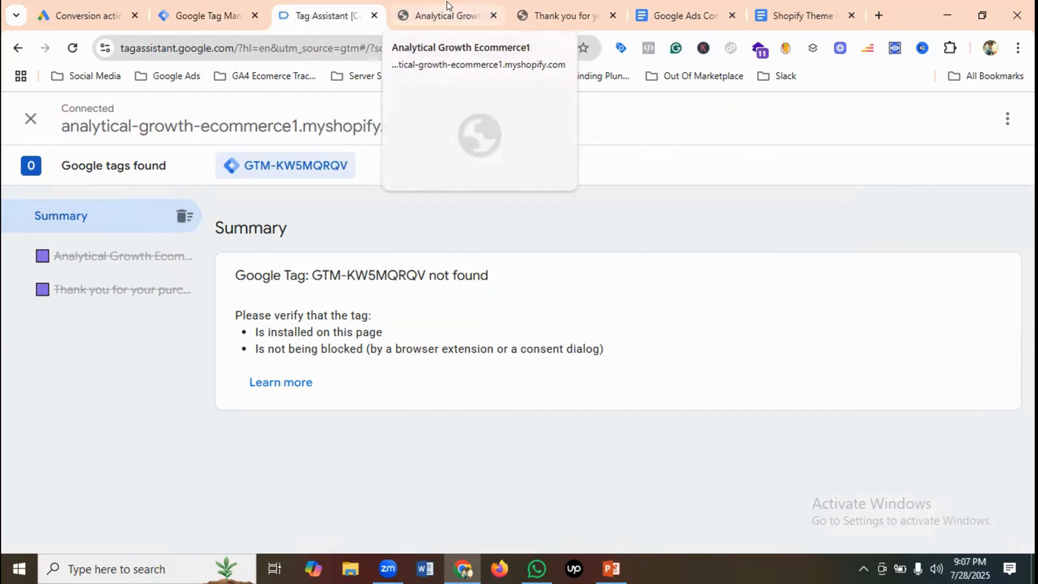
Check in Tag Assistant which tags fired on the store's home page.
left_click(447, 10)
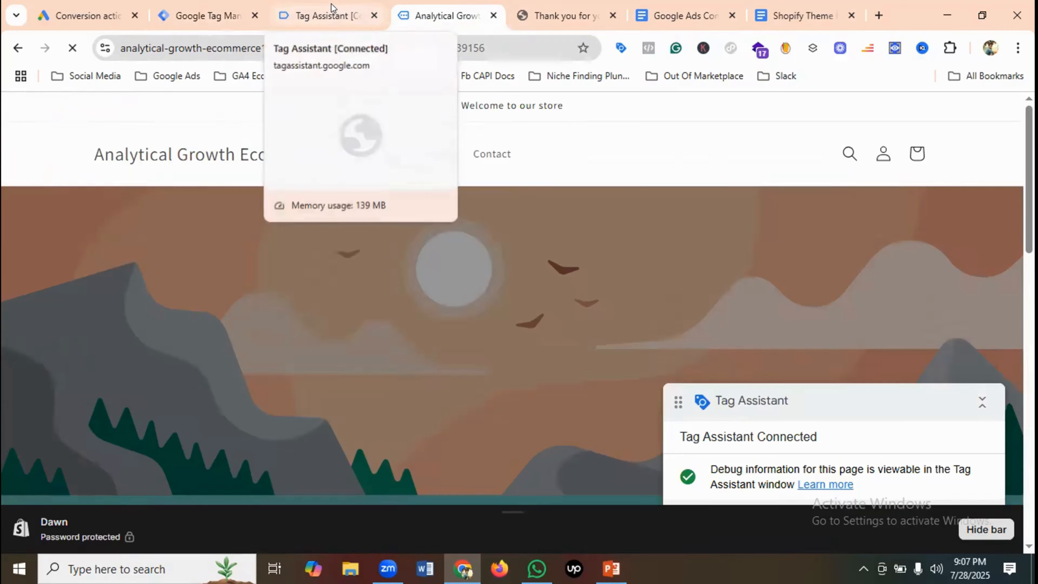
left_click(331, 9)
scroll(454, 224, "down", 4)
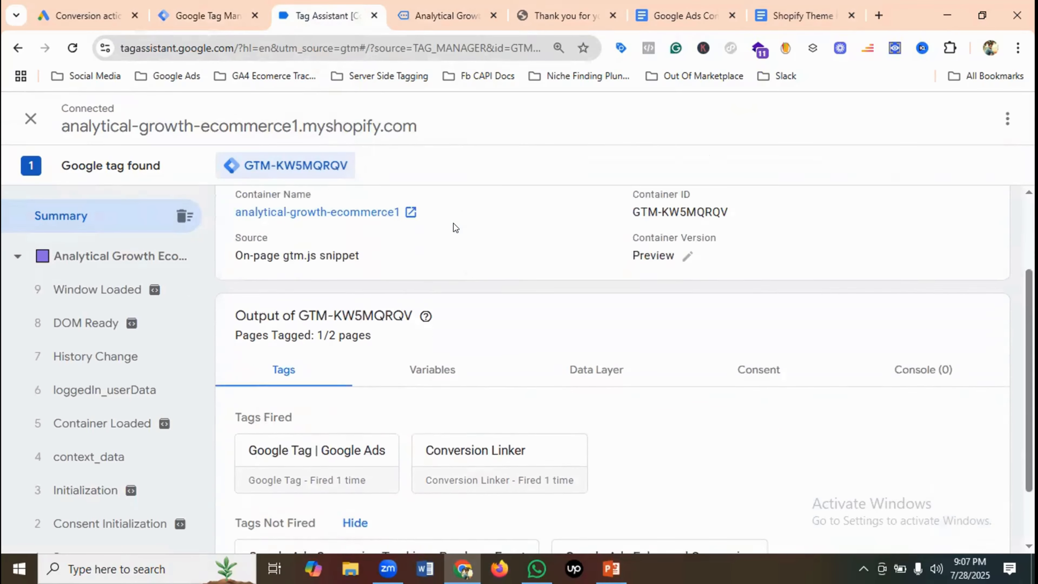
Open the Oakley OO9316-1163 THINLINK product in the store and add one to the cart.
left_click(468, 6)
scroll(434, 318, "down", 10)
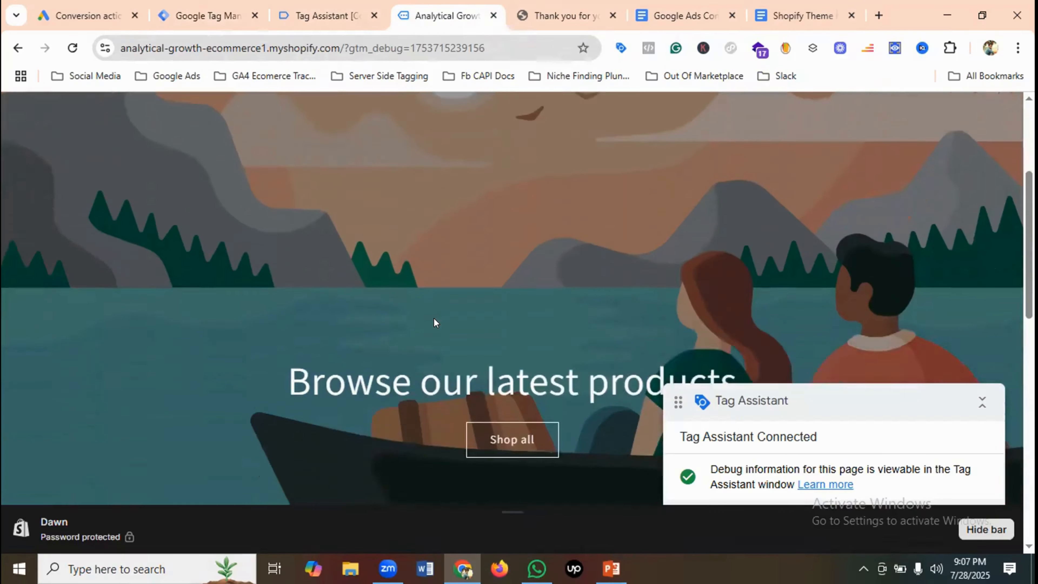
scroll(435, 318, "down", 4)
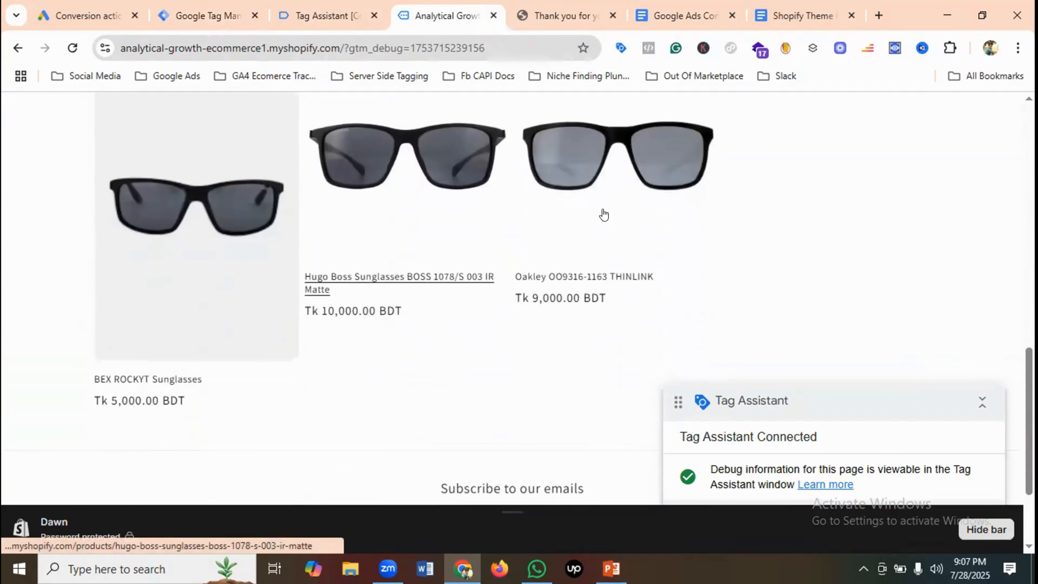
left_click(593, 215)
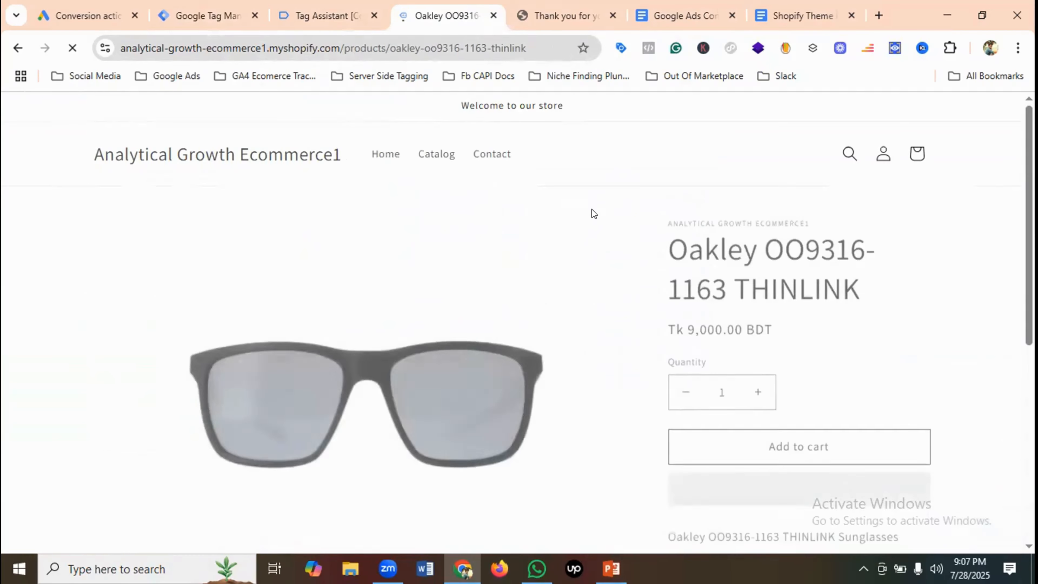
scroll(677, 252, "down", 3)
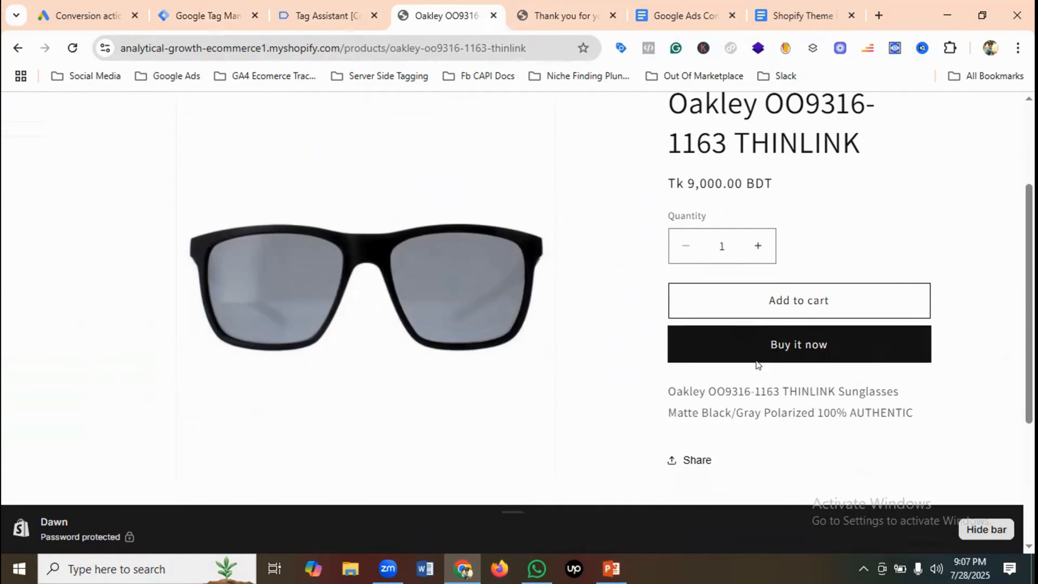
left_click(778, 301)
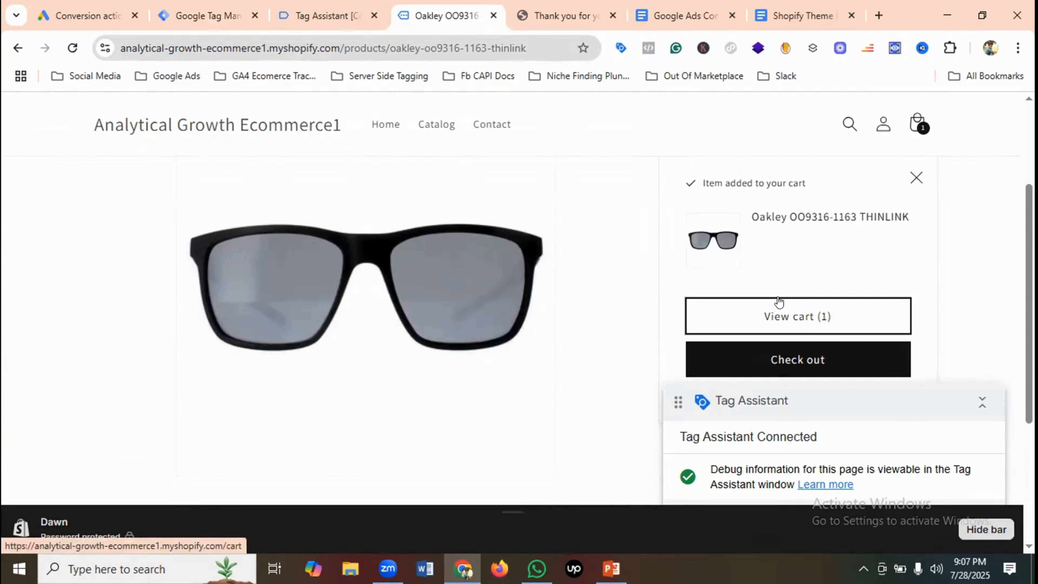
View the shopping cart and proceed to checkout with the Oakley sunglasses.
left_click(808, 320)
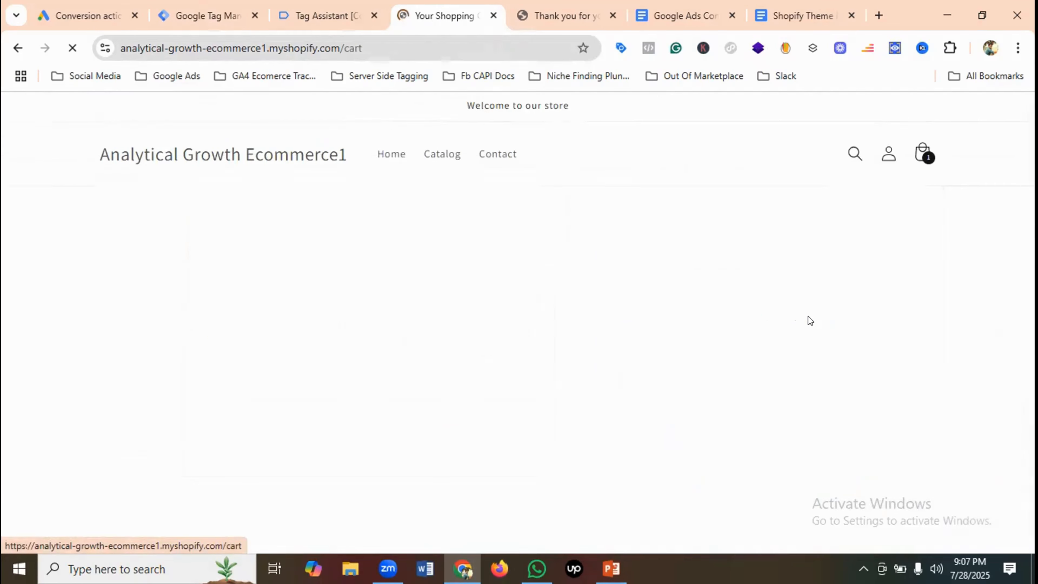
scroll(404, 292, "down", 3)
scroll(403, 292, "down", 3)
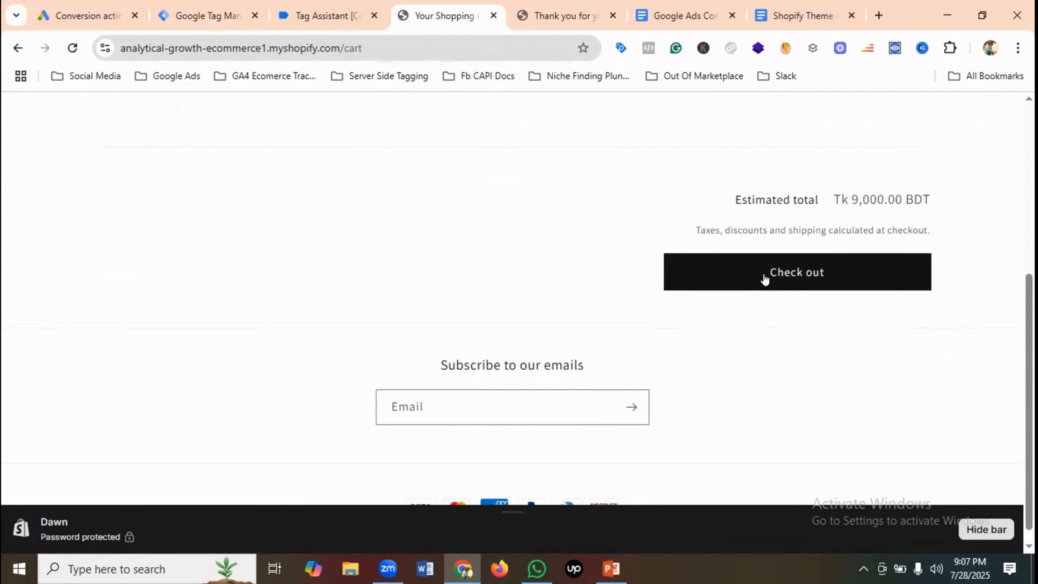
left_click(783, 274)
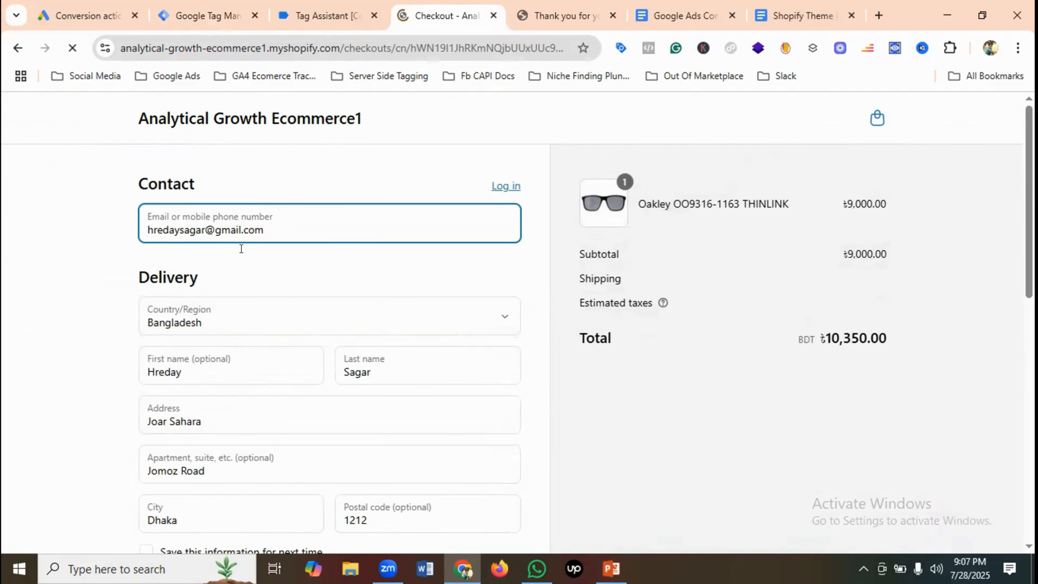
Enter the test card number, expiration date and security code at checkout and place the order.
scroll(245, 250, "down", 8)
scroll(245, 250, "up", 3)
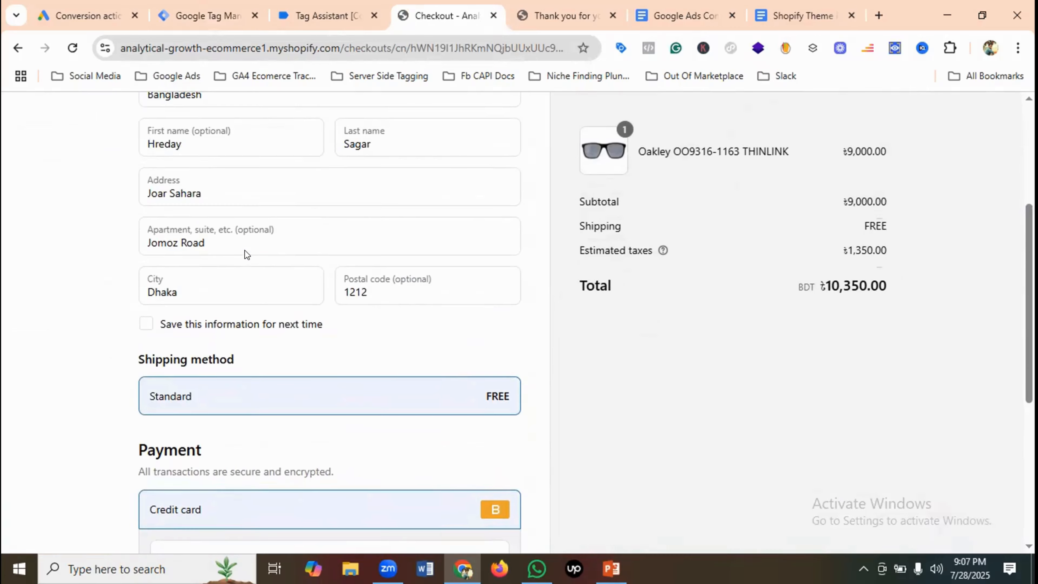
scroll(245, 249, "down", 6)
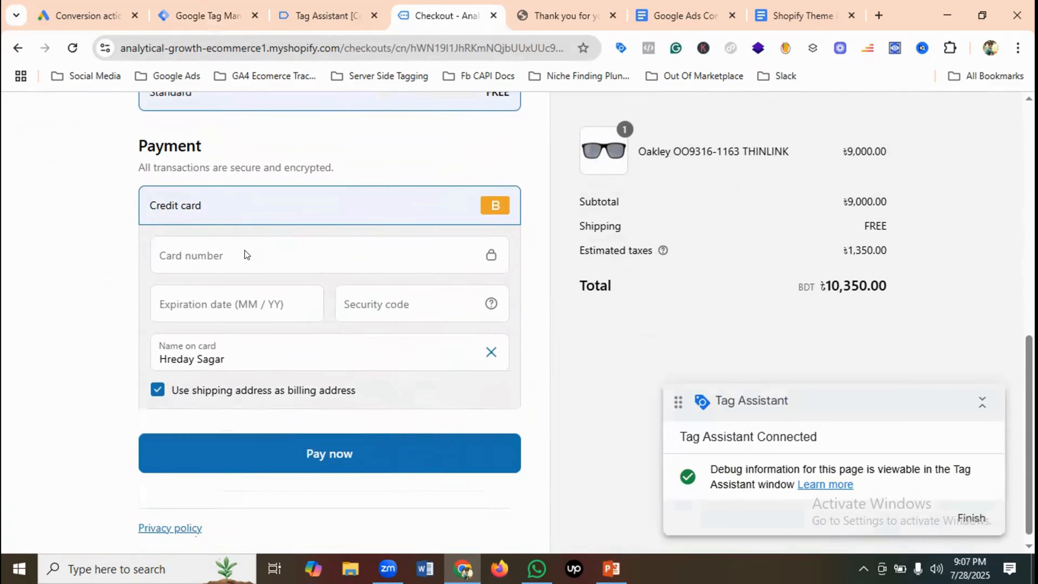
left_click(245, 254)
type("1")
left_click(172, 305)
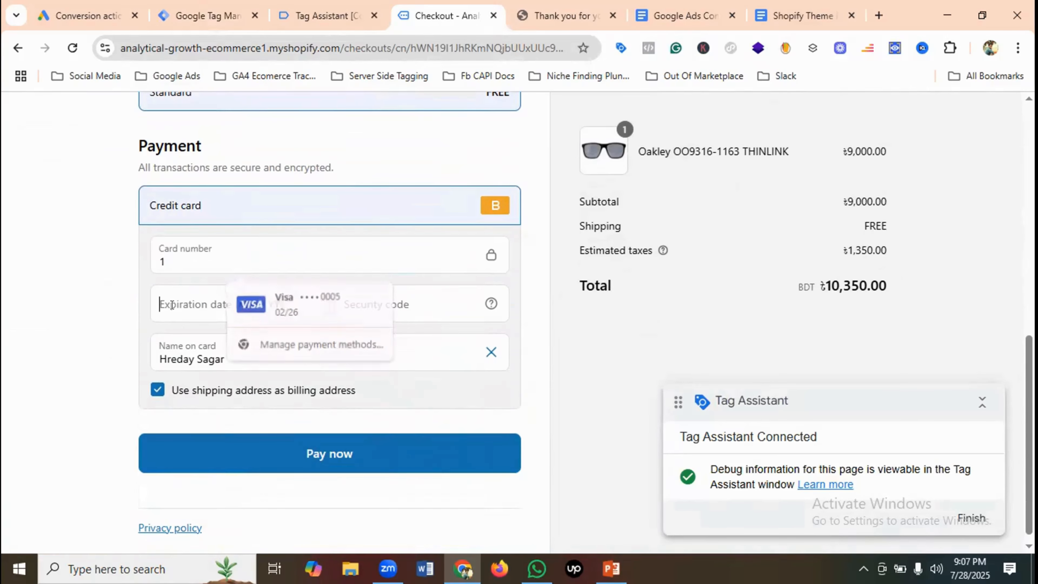
type("02 / 27")
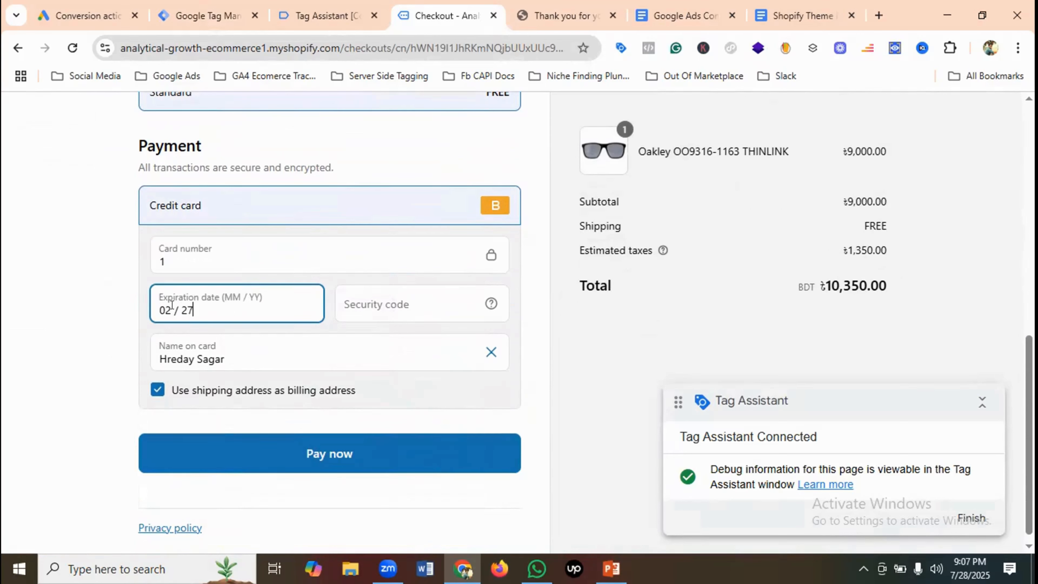
left_click(358, 302)
type("121")
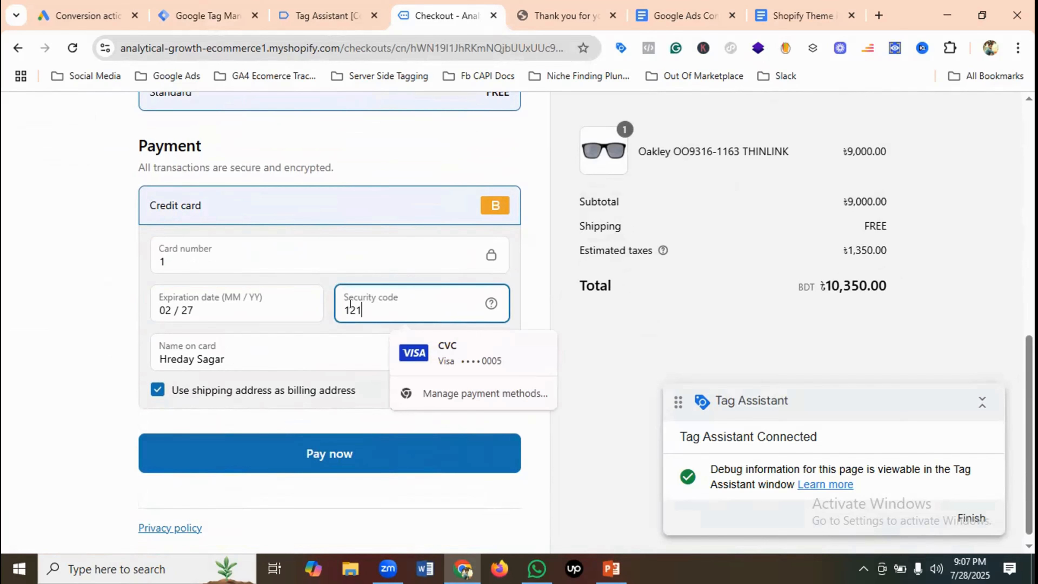
scroll(301, 378, "down", 1)
left_click(311, 444)
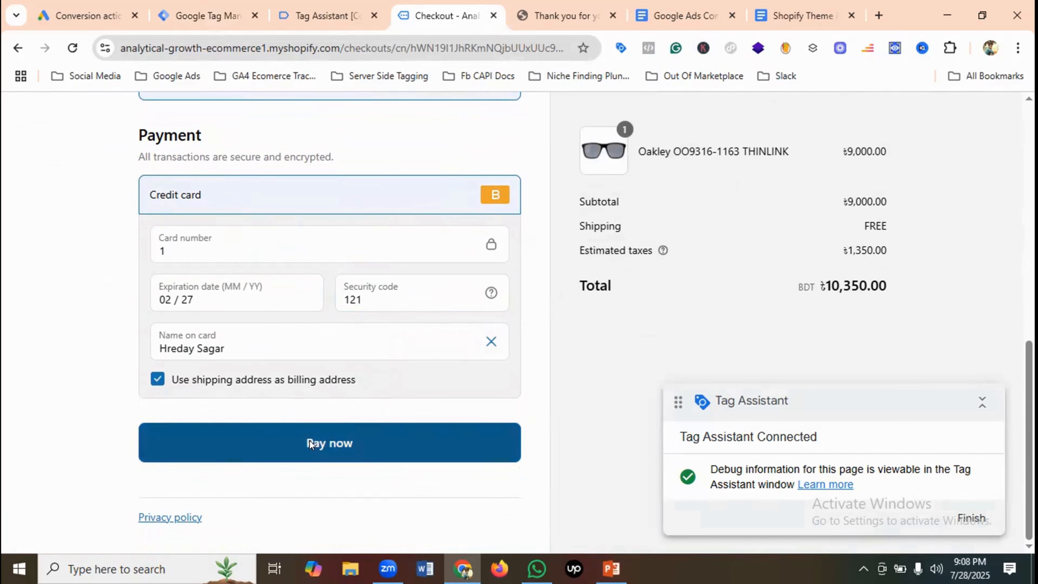
left_click(310, 441)
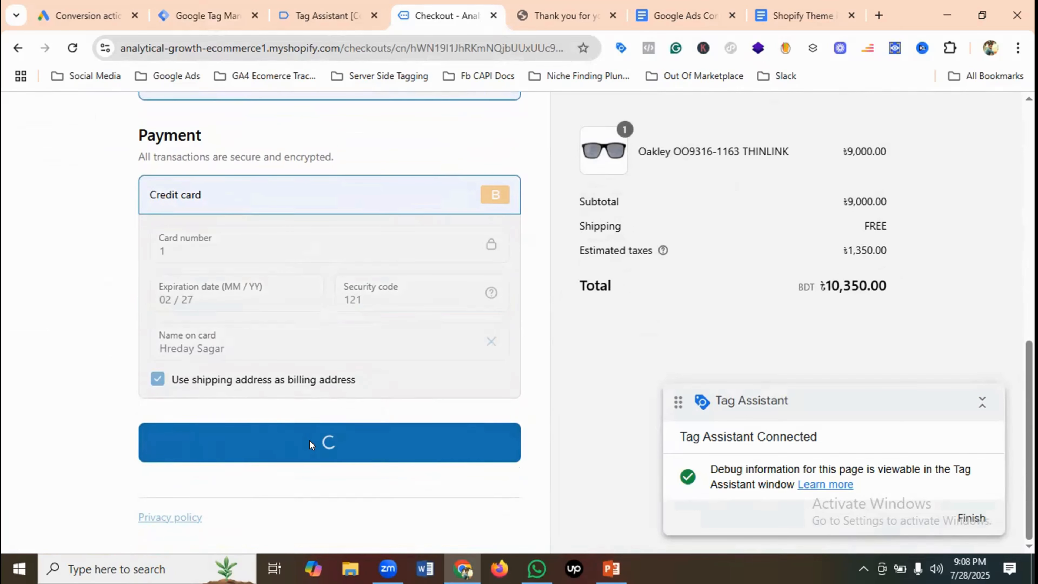
Check the order's thank-you page and examine in Tag Assistant whether the purchase and Enhanced Conversion tags fired.
left_click(322, 12)
scroll(540, 309, "down", 1)
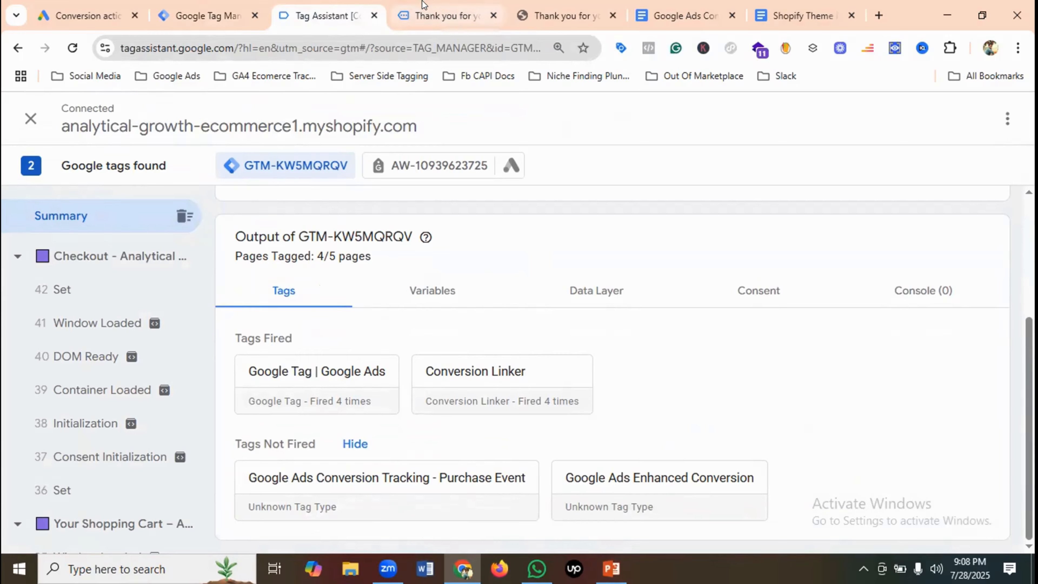
left_click(425, 9)
left_click(294, 15)
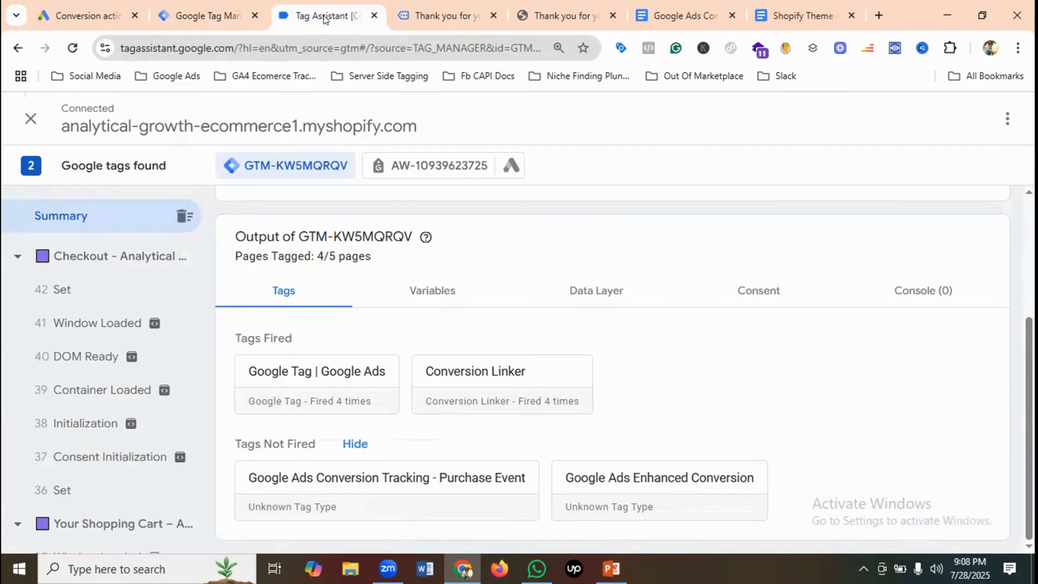
scroll(140, 311, "down", 2)
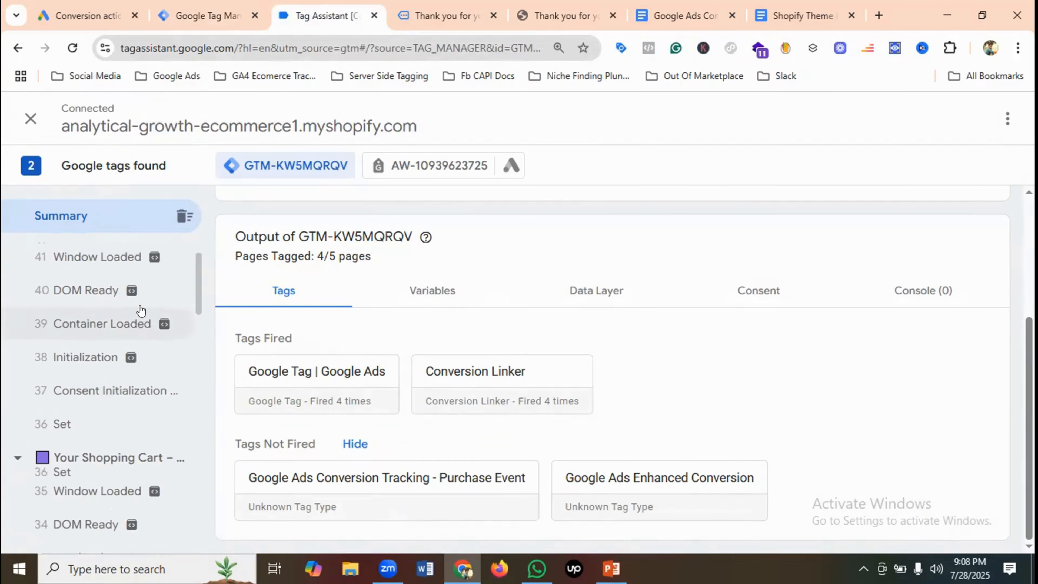
scroll(139, 311, "up", 2)
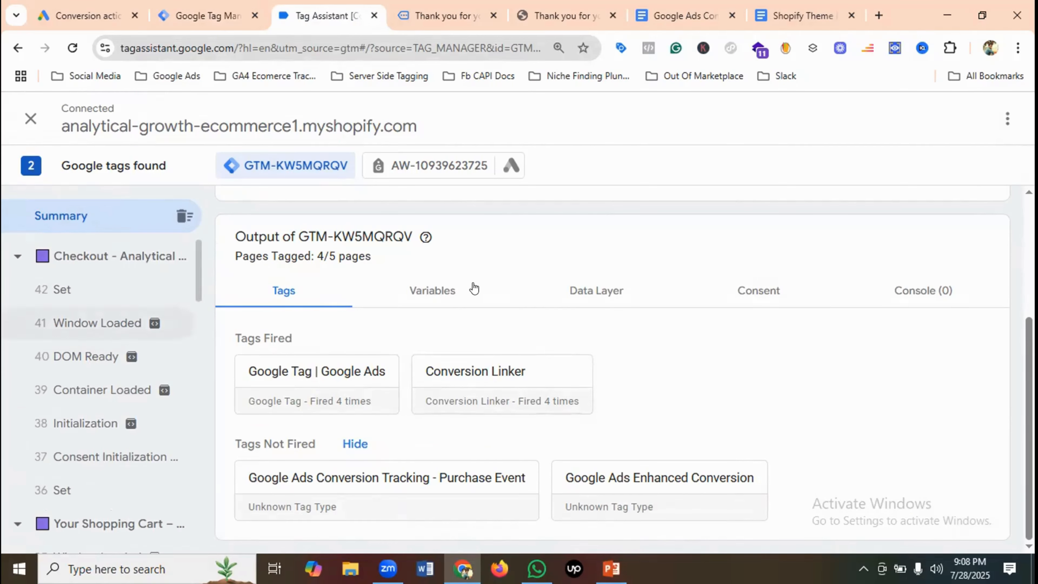
key("ctrl+Tab")
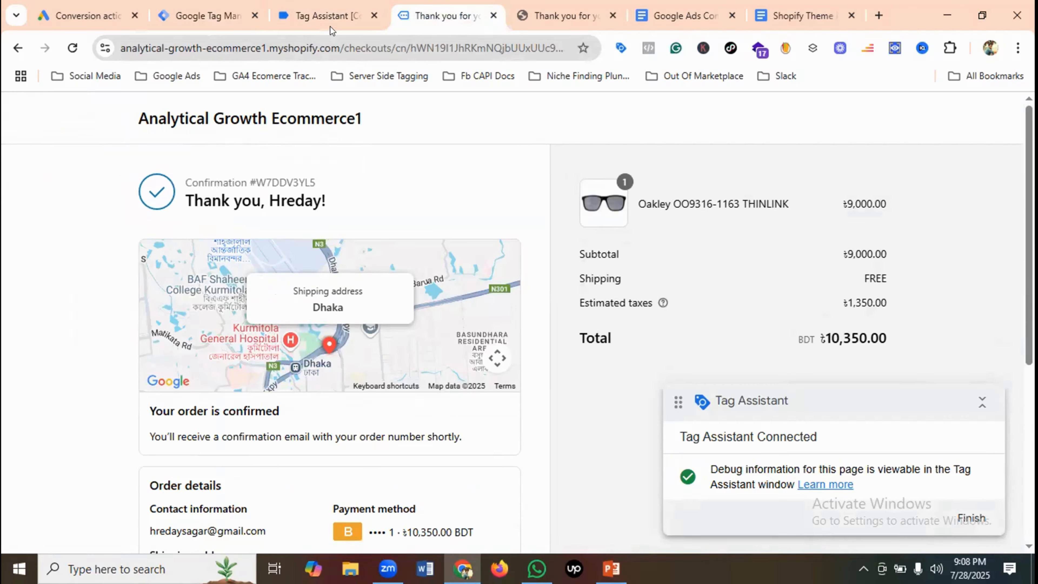
left_click(334, 12)
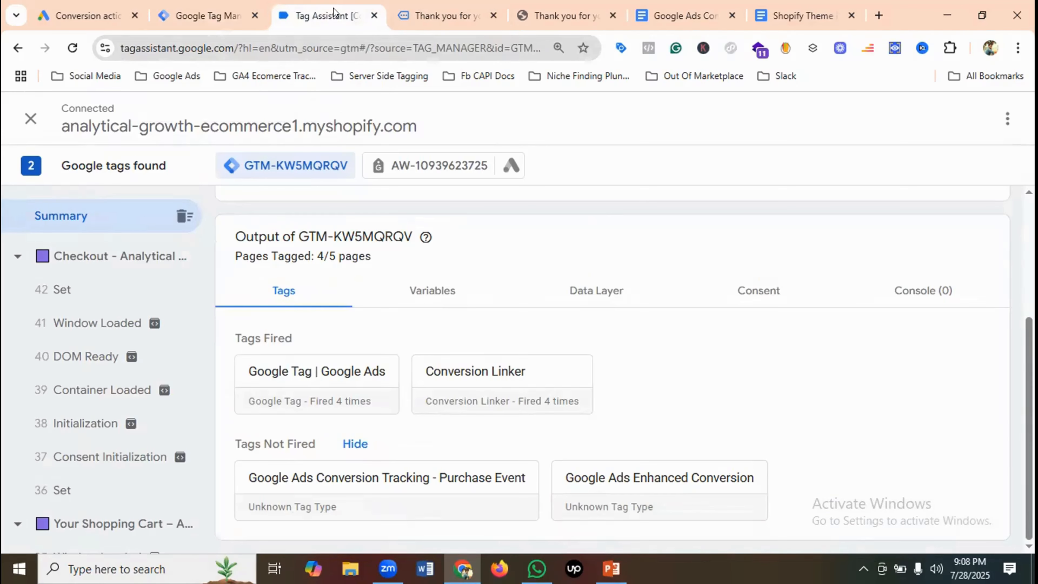
left_click(374, 16)
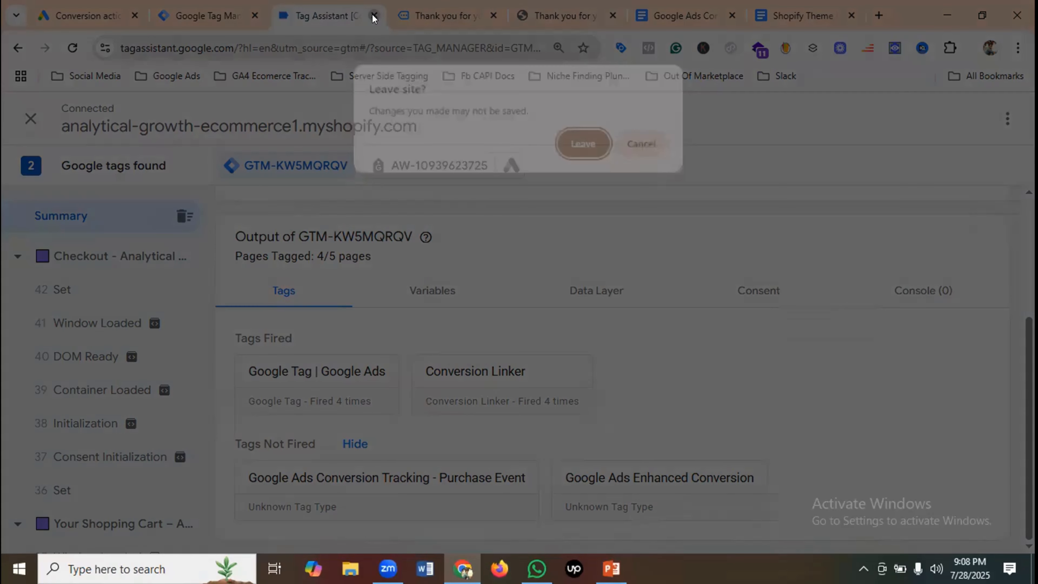
left_click(591, 146)
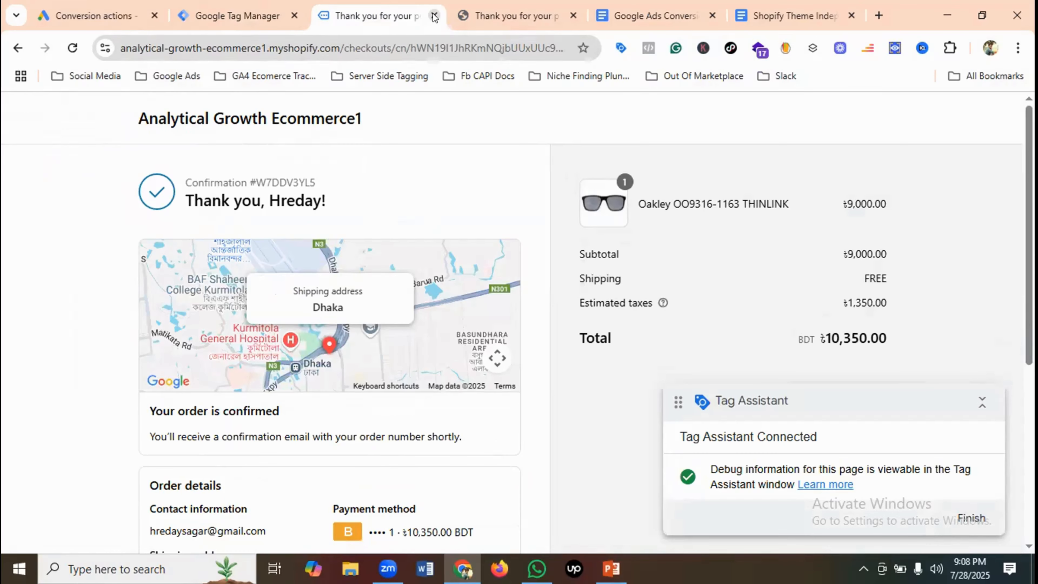
left_click(434, 16)
left_click(237, 15)
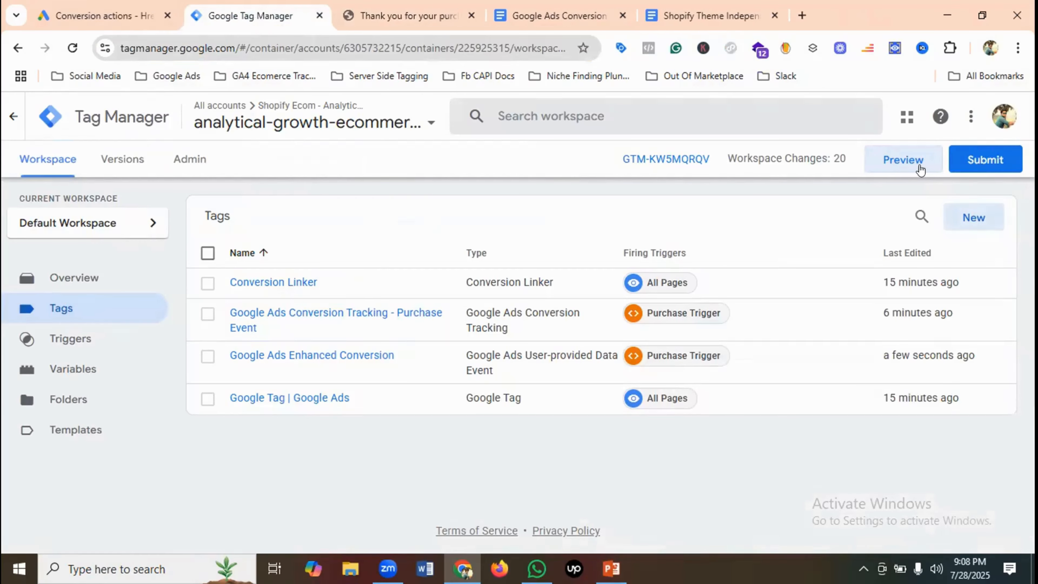
left_click(904, 160)
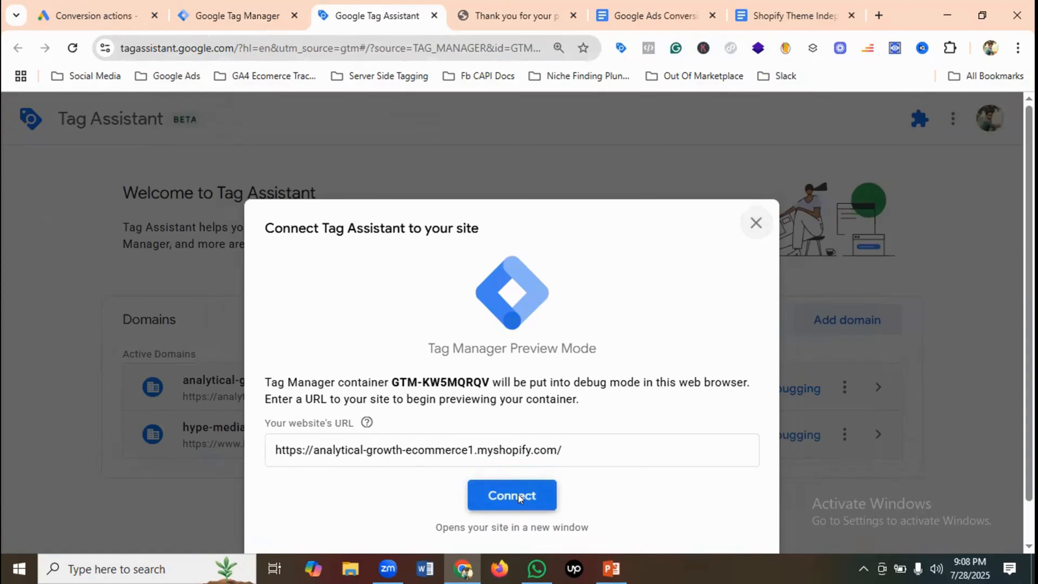
left_click(518, 494)
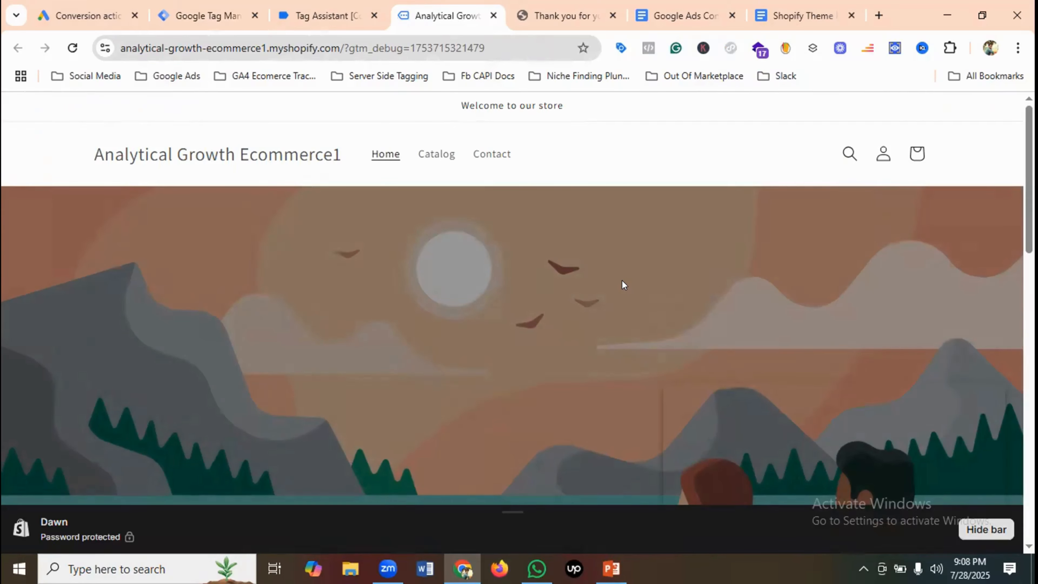
Add the Hugo Boss Sunglasses BOSS 1078/S 003 IR Matte to the cart and proceed to checkout.
scroll(621, 280, "down", 15)
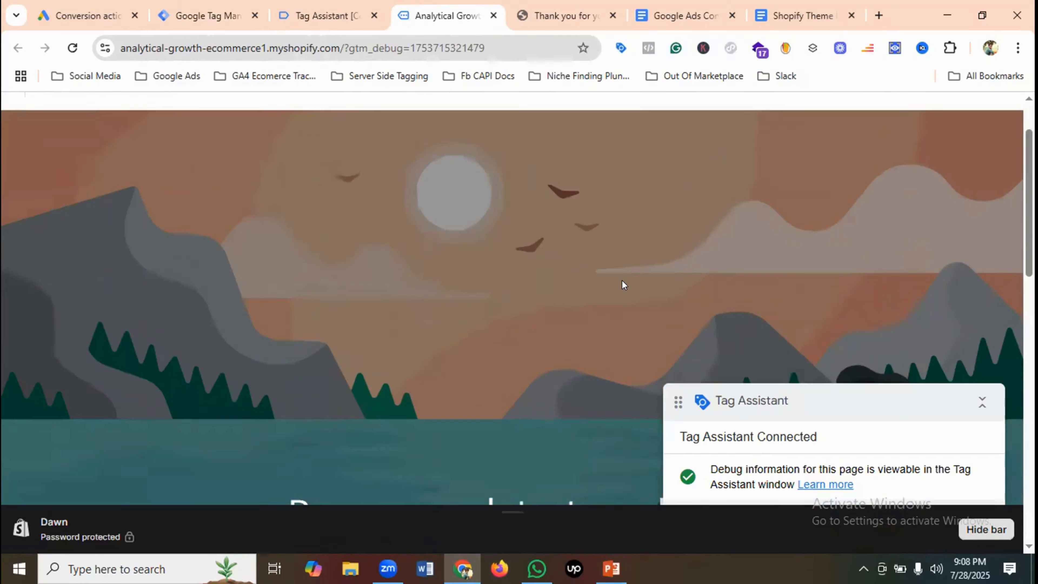
scroll(619, 287, "up", 3)
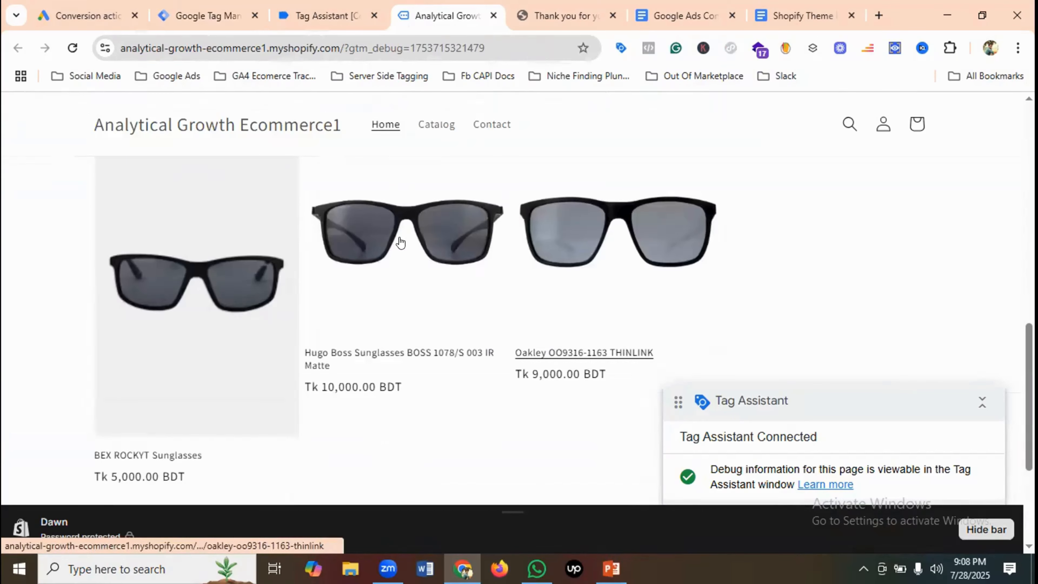
left_click(400, 236)
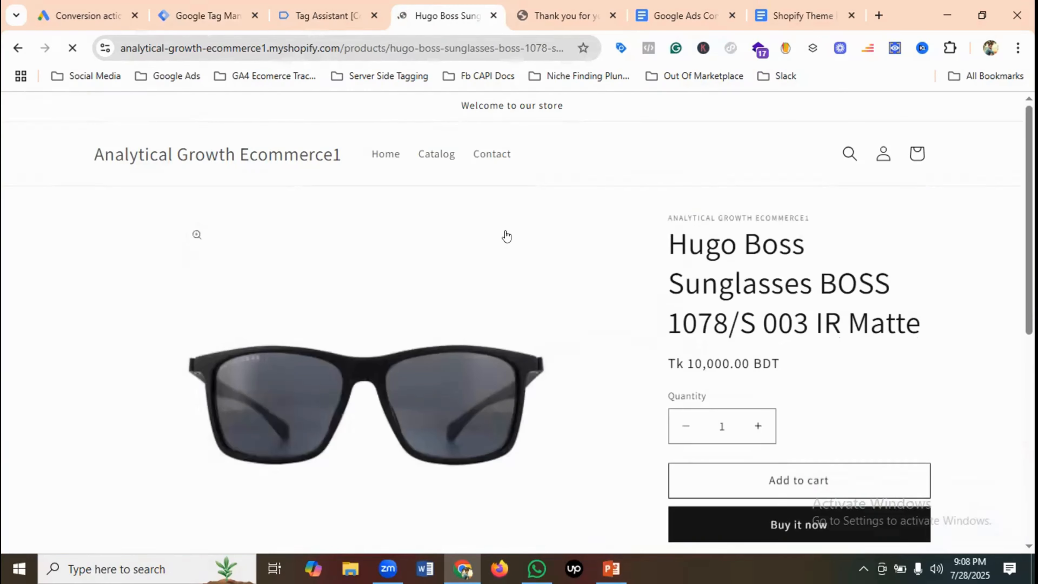
scroll(845, 249, "down", 2)
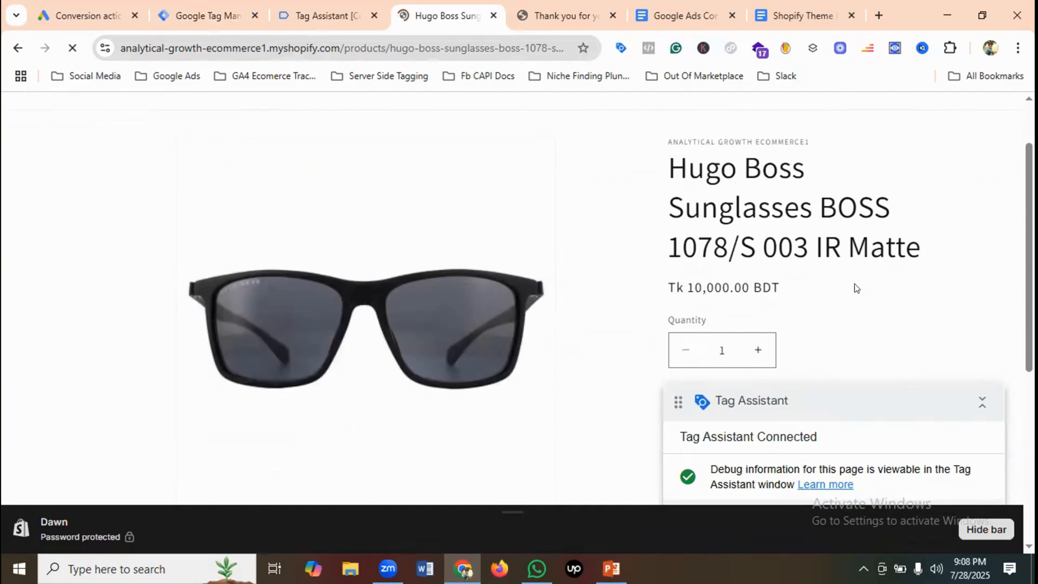
scroll(853, 287, "down", 3)
left_click(781, 263)
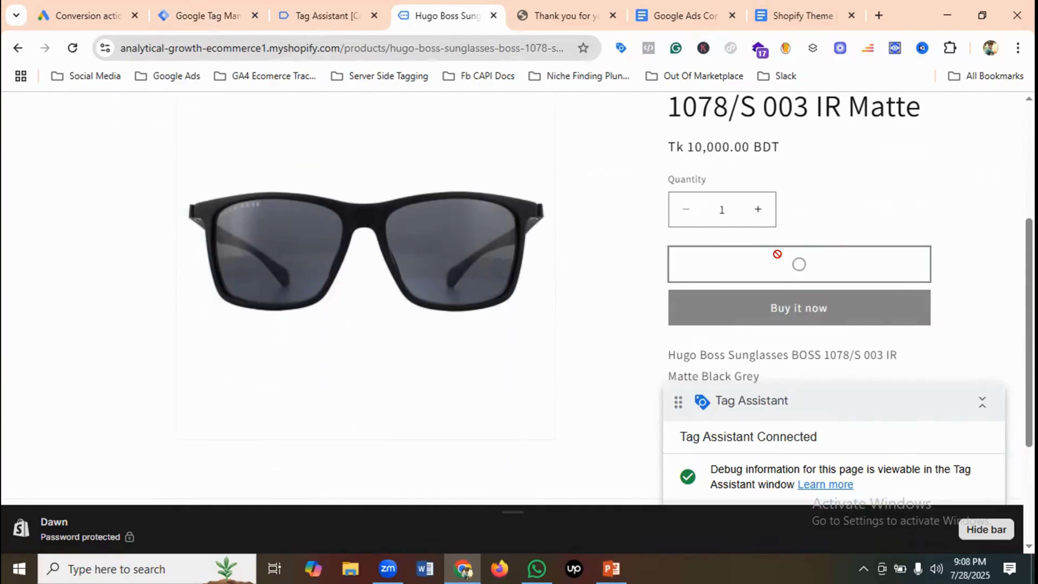
left_click(811, 356)
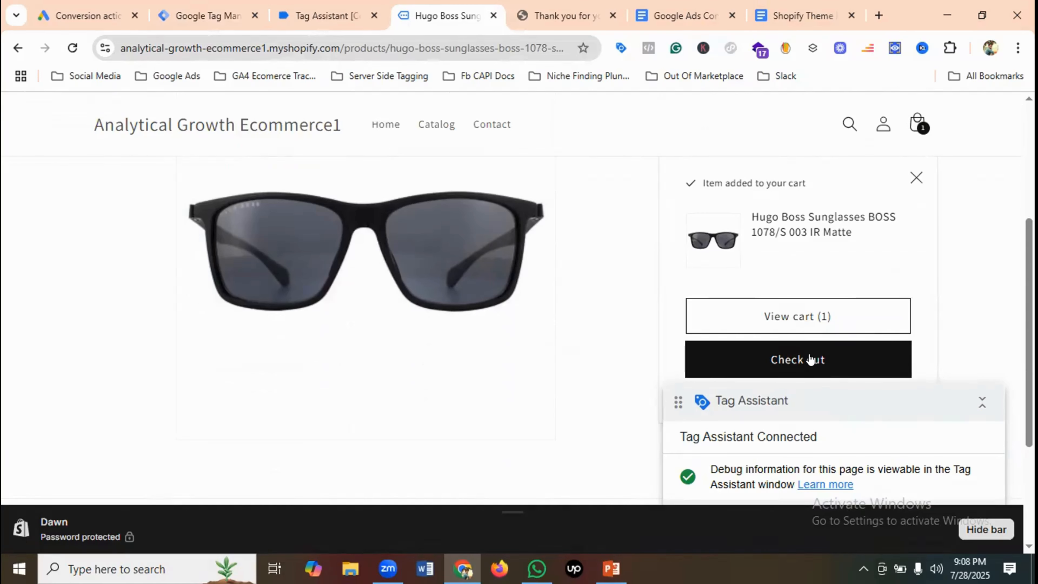
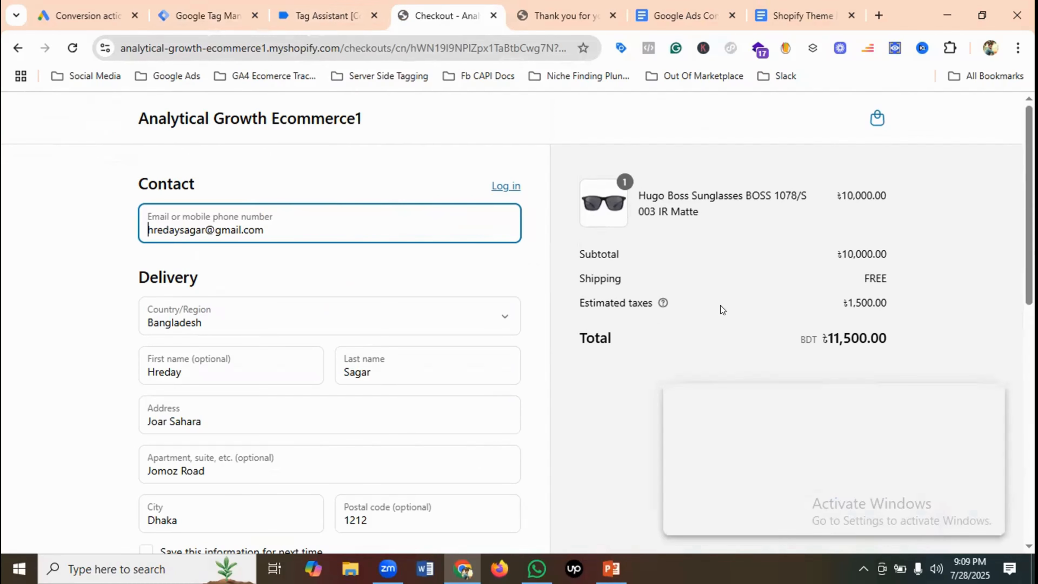
Dismiss the connection confirmation in Tag Assistant and check which tags fired before the purchase.
left_click(313, 12)
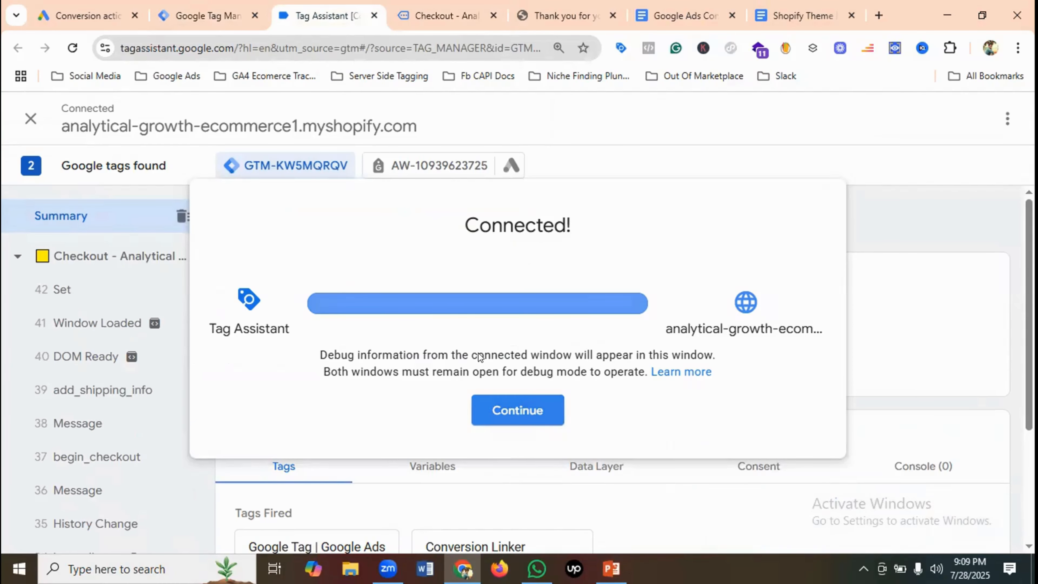
left_click(511, 407)
scroll(408, 330, "down", 1)
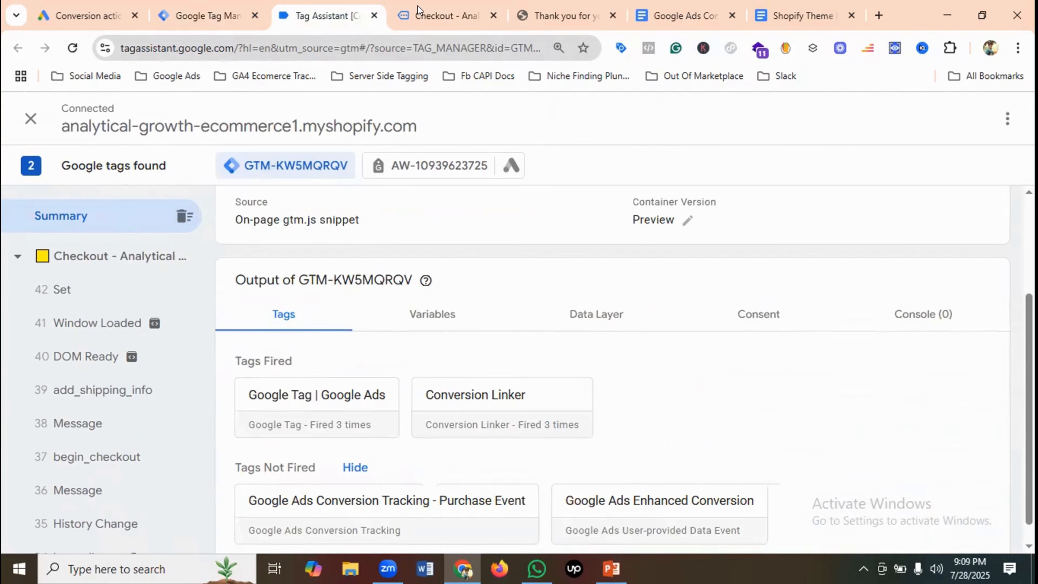
Return to the checkout, enter the test card number, expiration date and security code, and place the order.
left_click(428, 16)
scroll(302, 326, "down", 6)
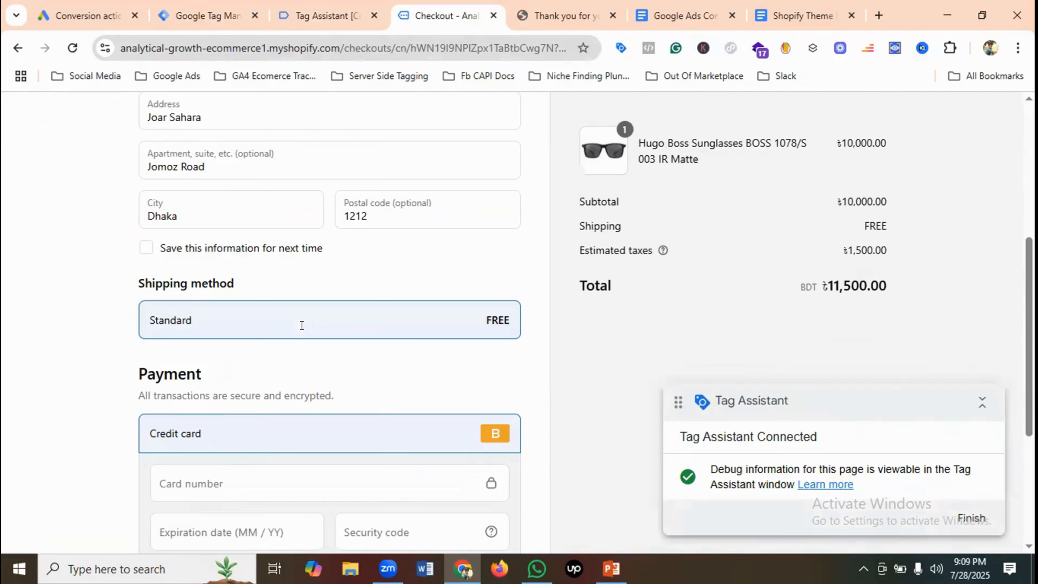
scroll(288, 316, "down", 4)
left_click(257, 258)
type("1")
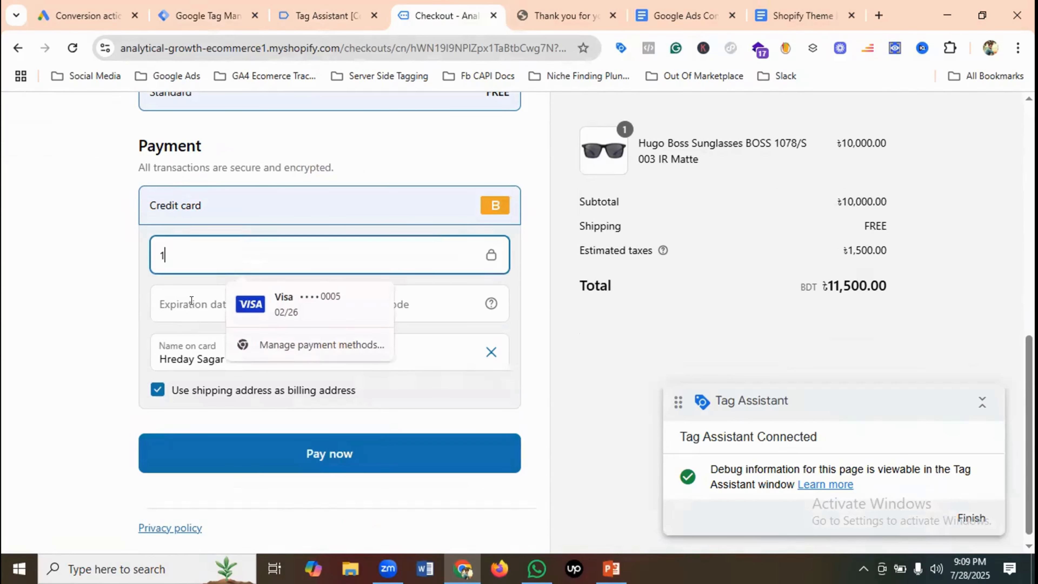
left_click(191, 302)
type("02 / ")
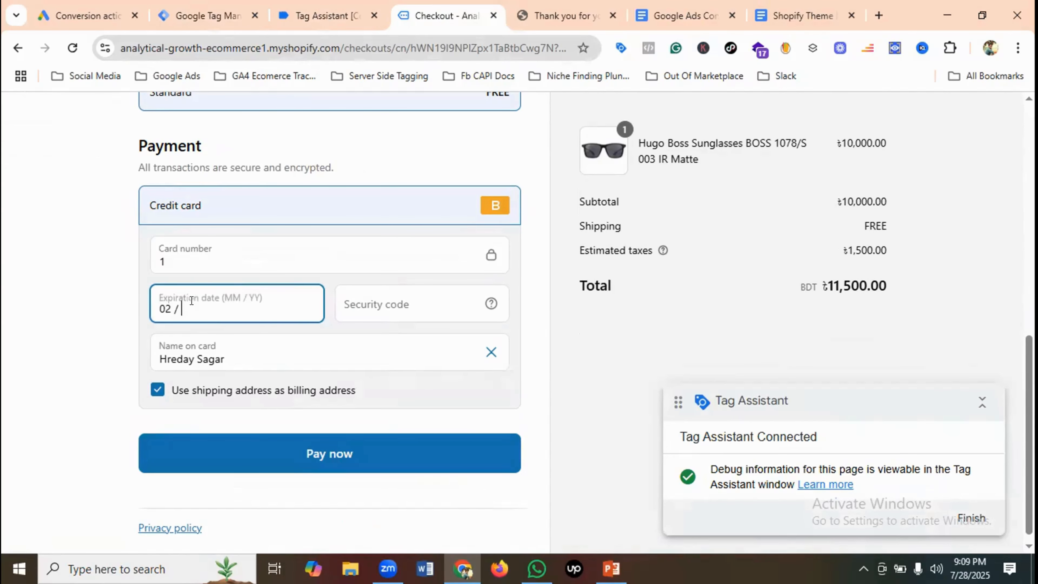
type("26")
left_click(365, 301)
type("121")
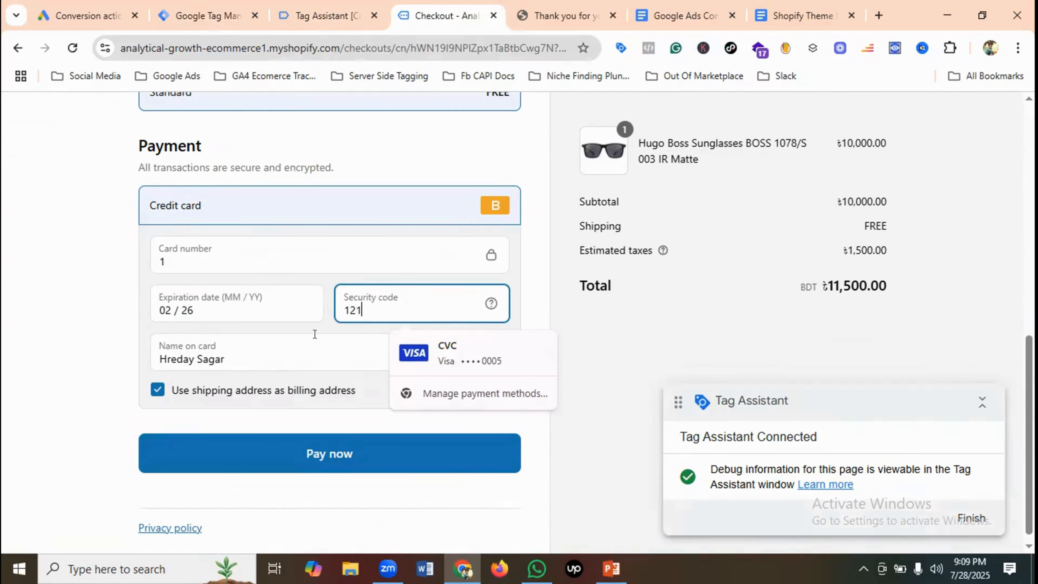
scroll(319, 433, "up", 2)
scroll(322, 450, "down", 2)
left_click(321, 450)
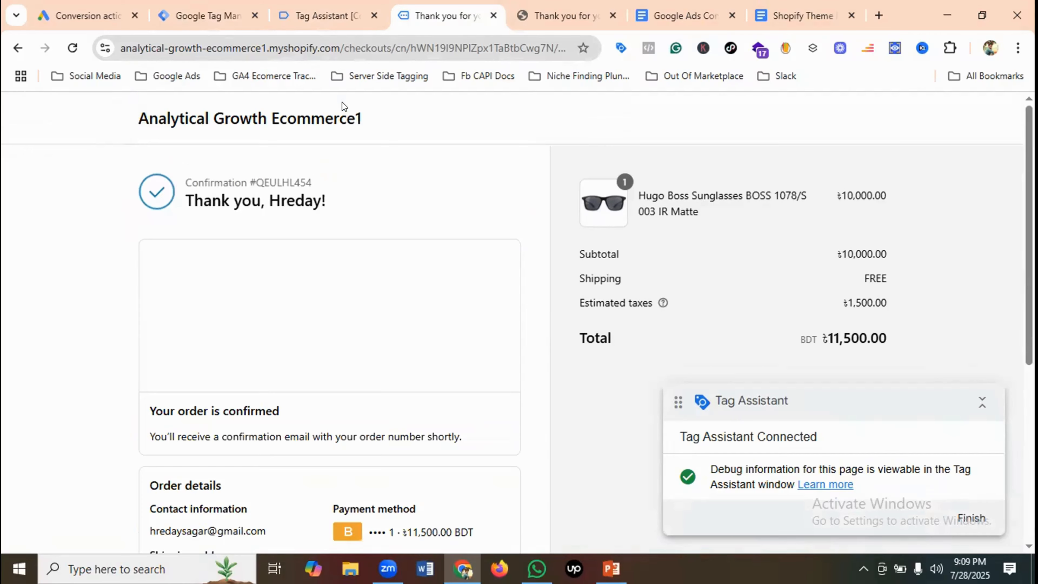
Check the fired tags in Tag Assistant and examine the full properties and trigger of the Google Ads Conversion Tracking - Purchase Event tag.
left_click(688, 392)
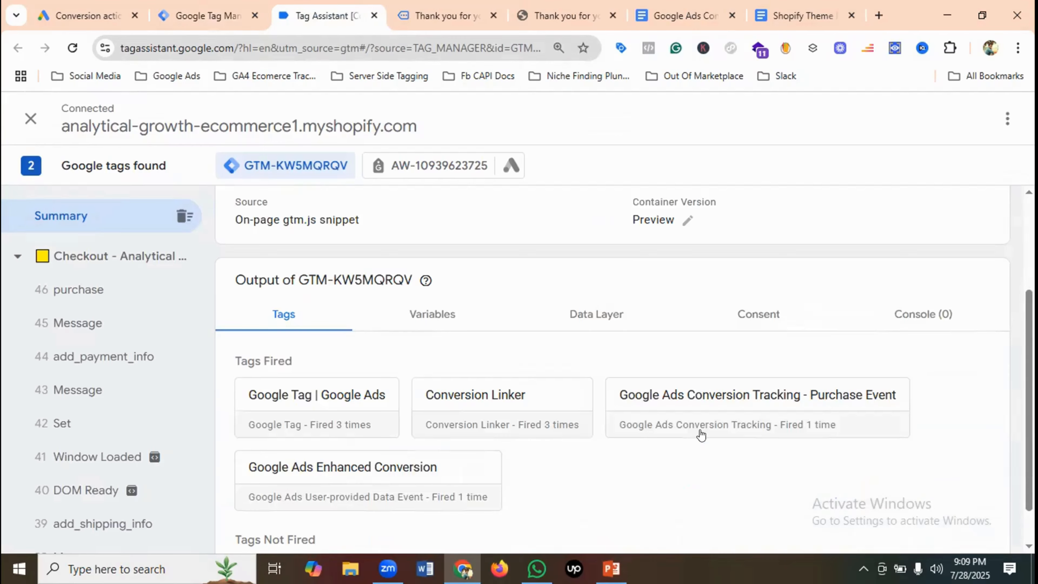
scroll(436, 423, "down", 1)
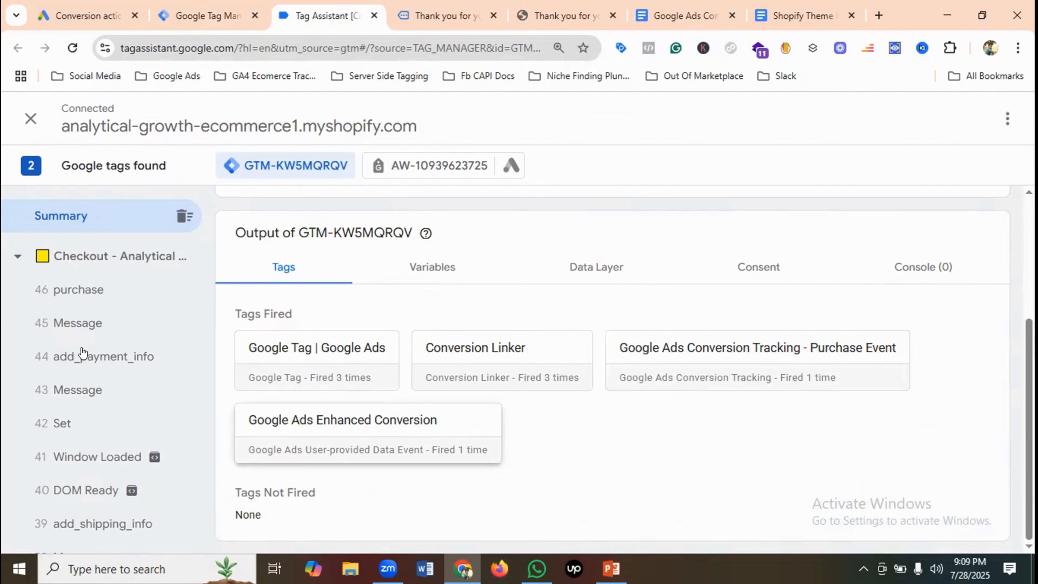
left_click(692, 354)
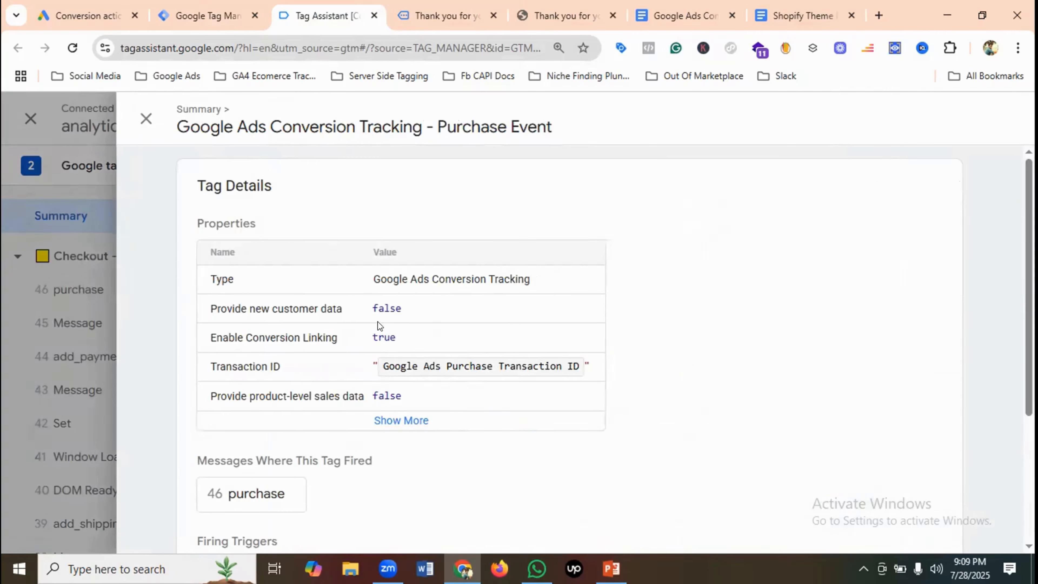
scroll(450, 327, "down", 2)
left_click(406, 347)
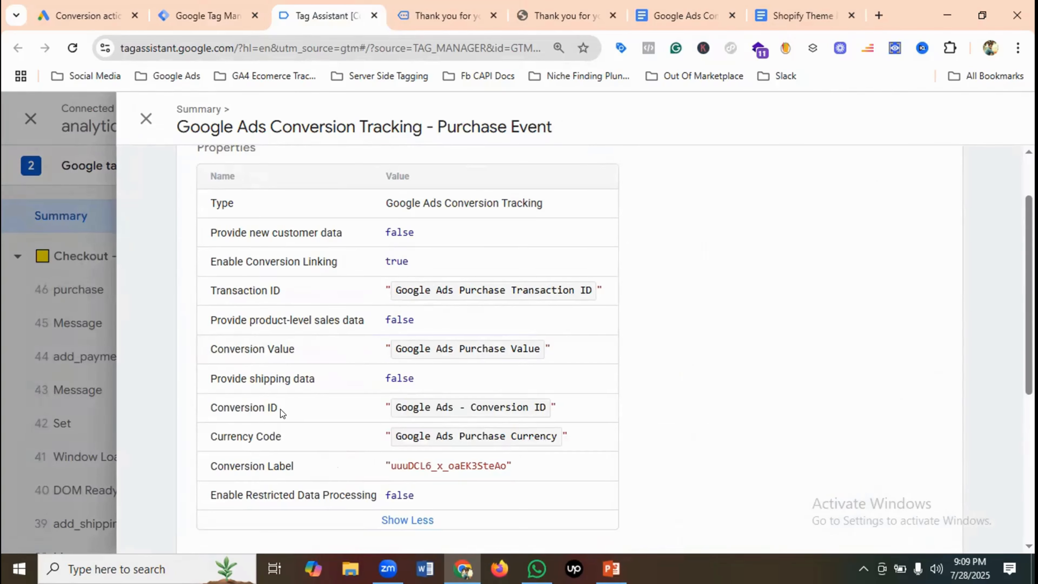
scroll(327, 388, "down", 3)
scroll(362, 367, "down", 3)
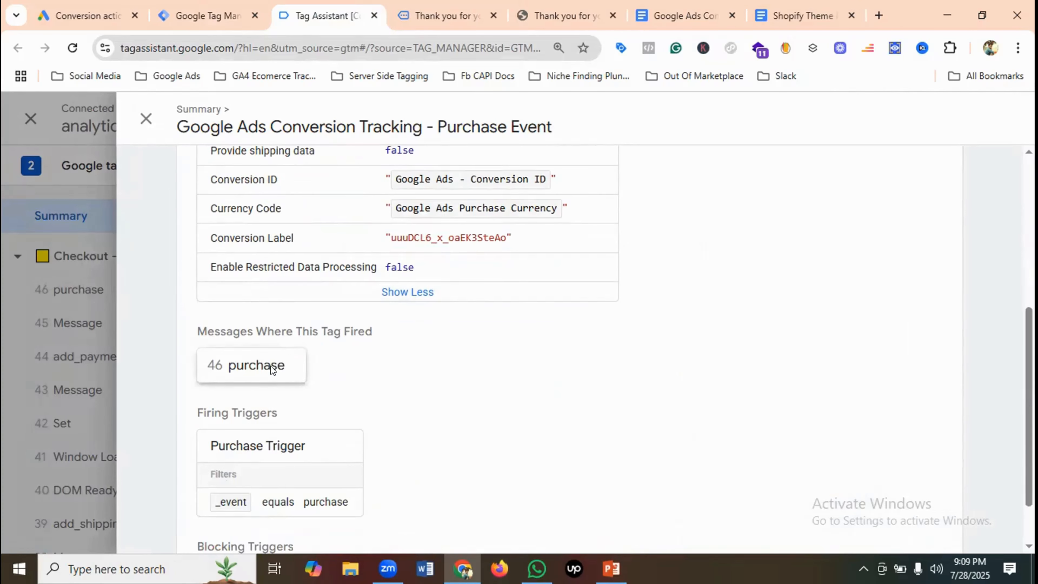
Display the purchase tag's variables as values for the purchase message and compare them with the order confirmation page.
left_click(271, 367)
scroll(464, 358, "up", 4)
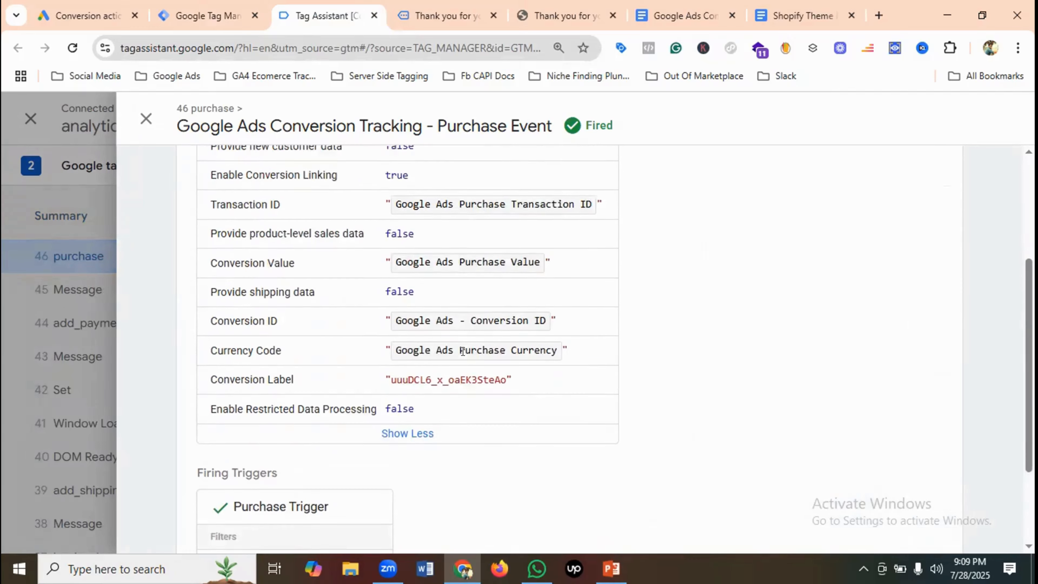
scroll(470, 349, "up", 4)
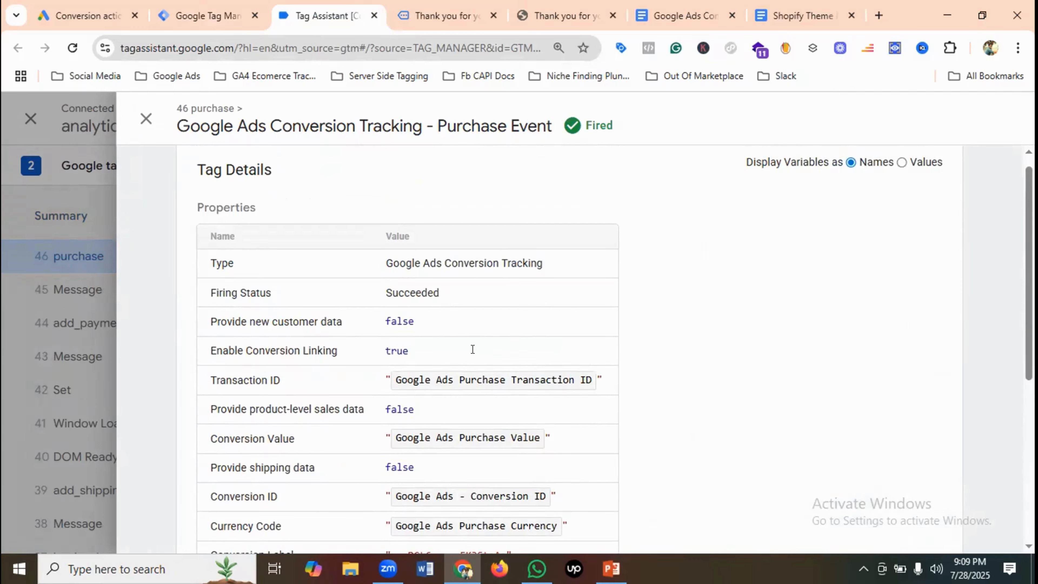
left_click(907, 162)
scroll(563, 285, "down", 2)
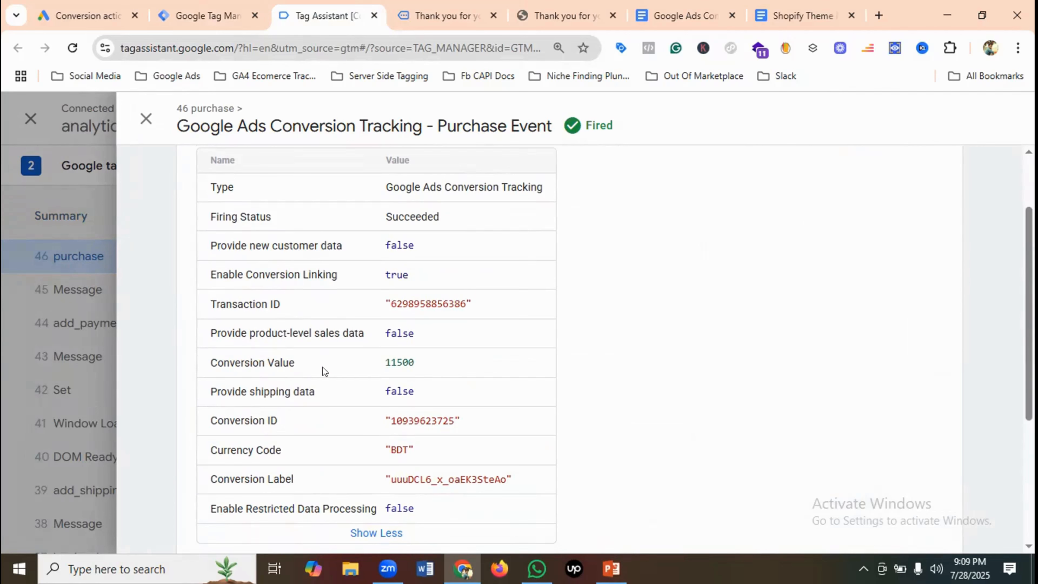
left_click(444, 14)
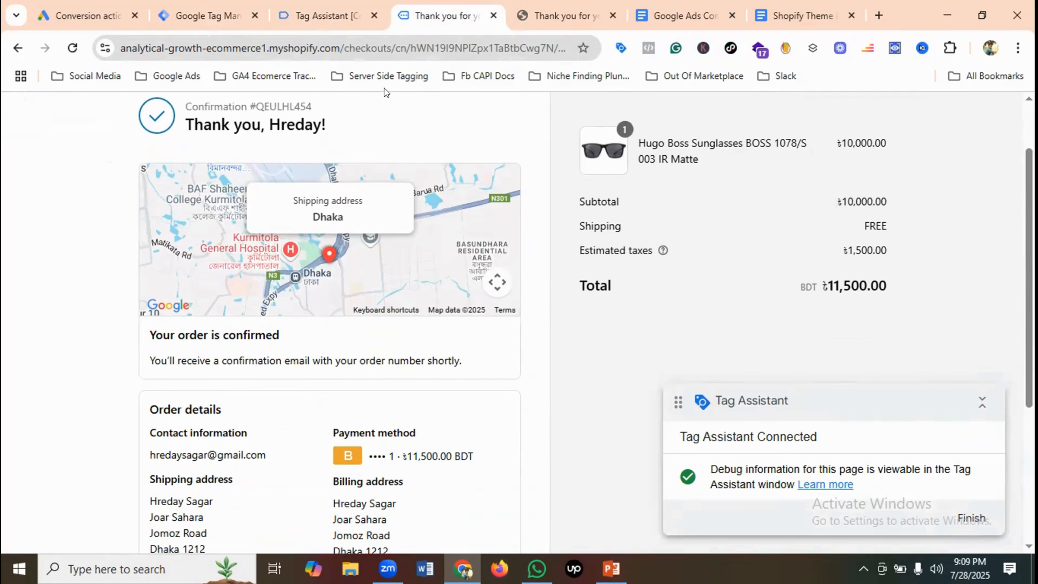
left_click(333, 15)
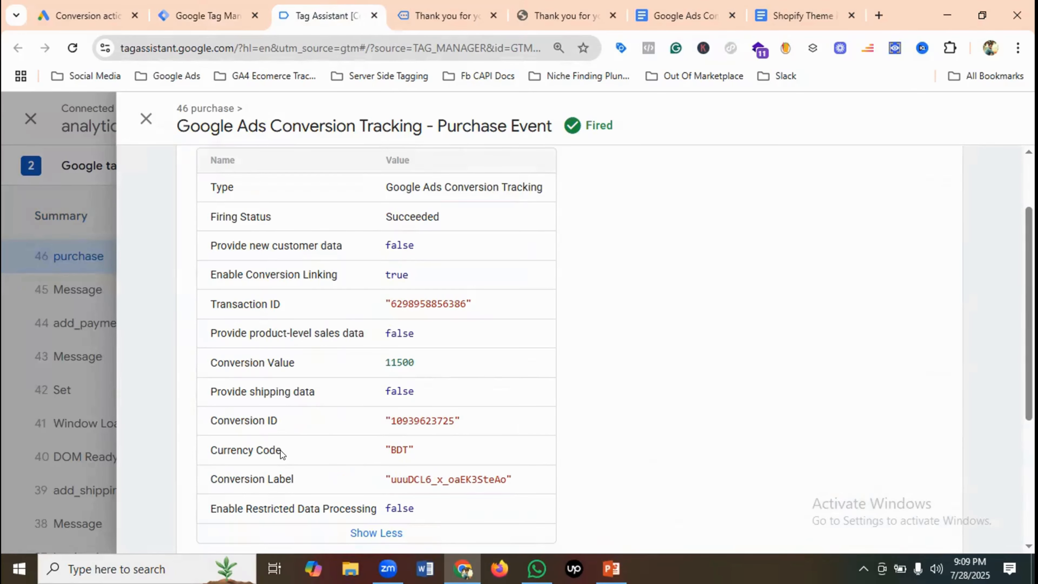
scroll(450, 446, "down", 2)
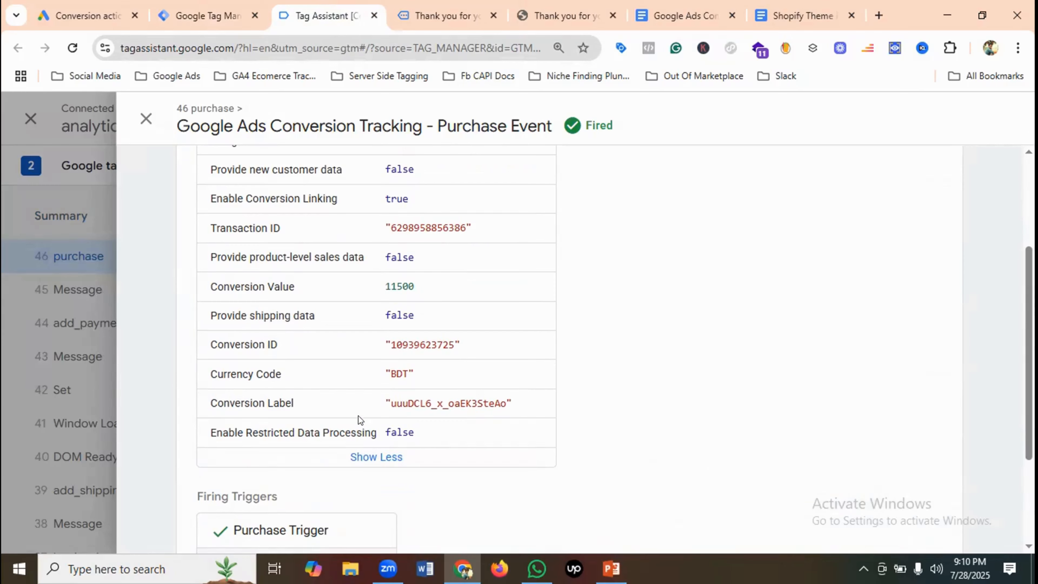
scroll(482, 415, "down", 4)
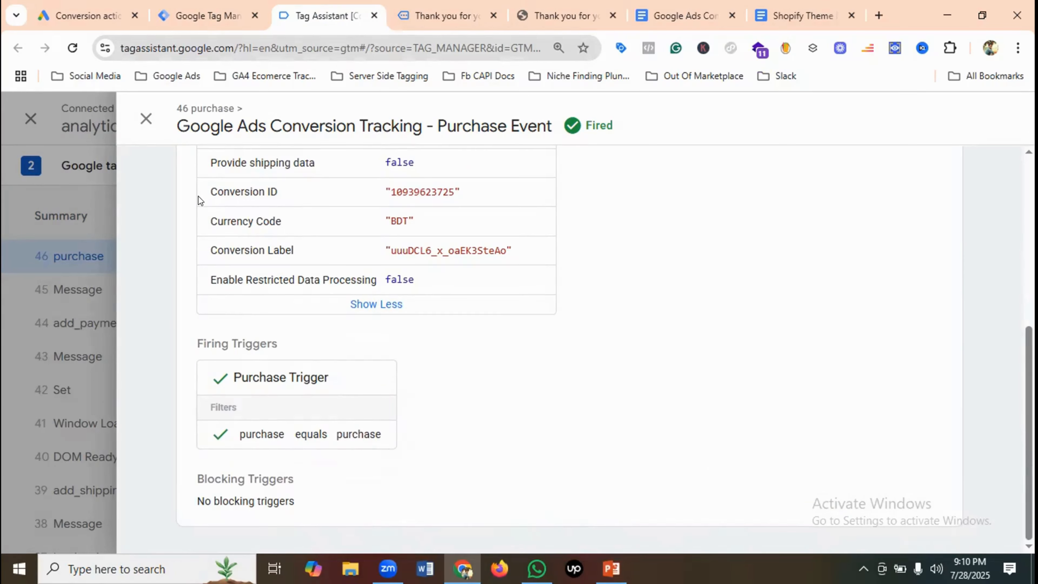
left_click(146, 119)
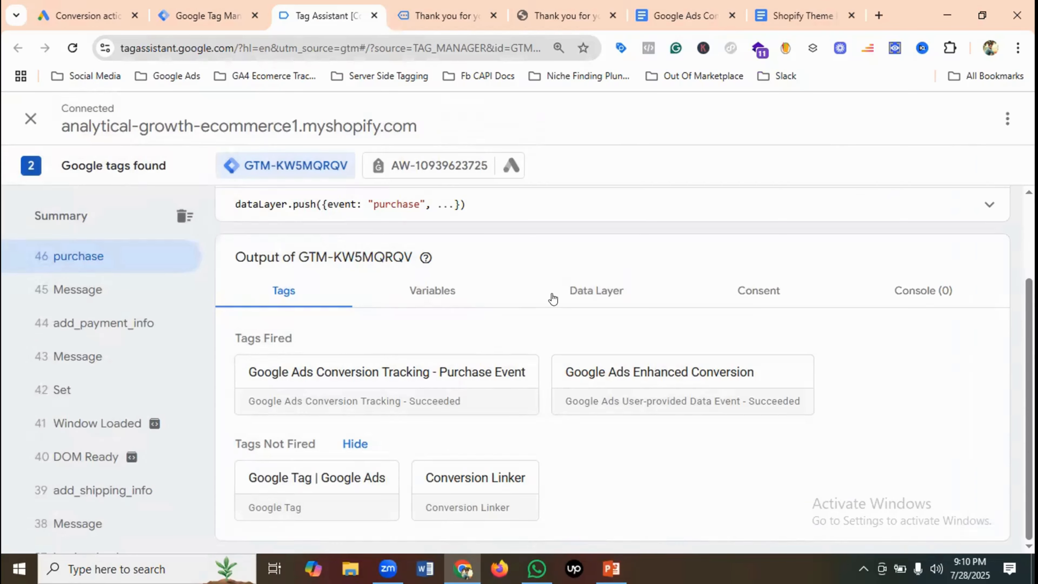
Examine the purchase event's customer, Enhanced Conversion Data and Google Ads variables in Tag Assistant, and check them against the order page.
left_click(436, 300)
scroll(443, 298, "down", 2)
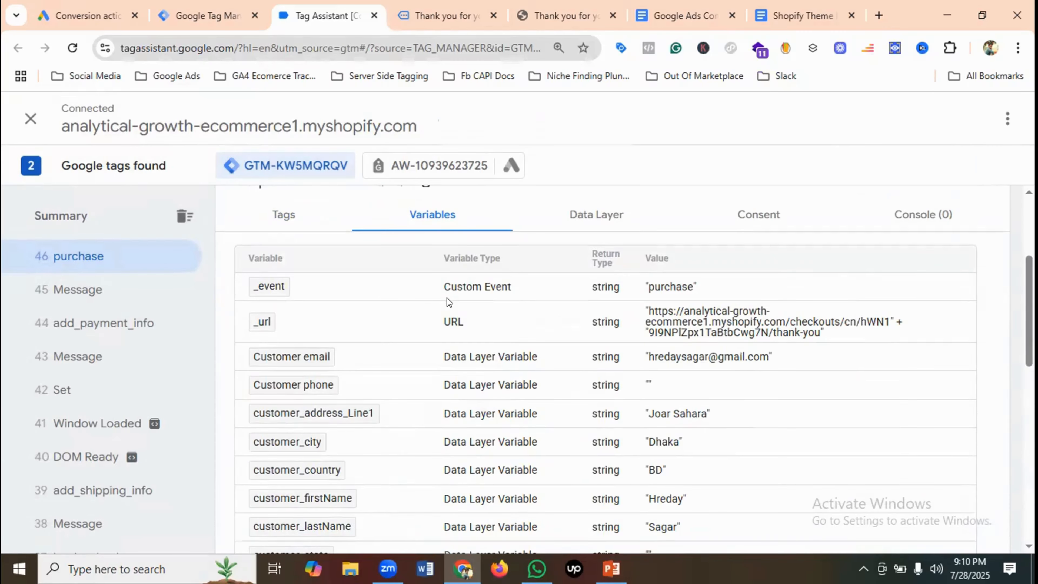
scroll(435, 323, "down", 2)
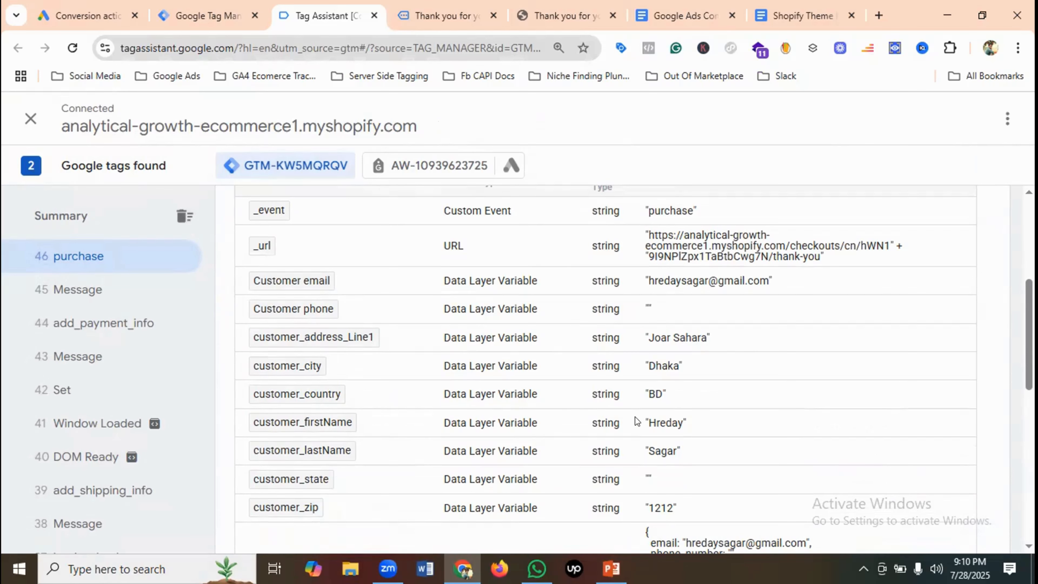
scroll(610, 440, "down", 3)
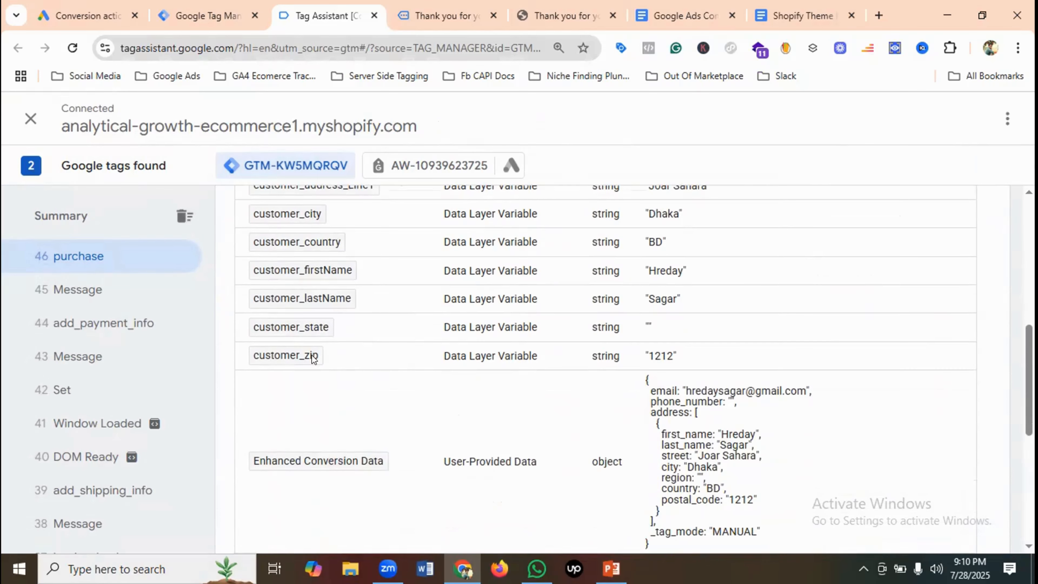
scroll(539, 357, "down", 3)
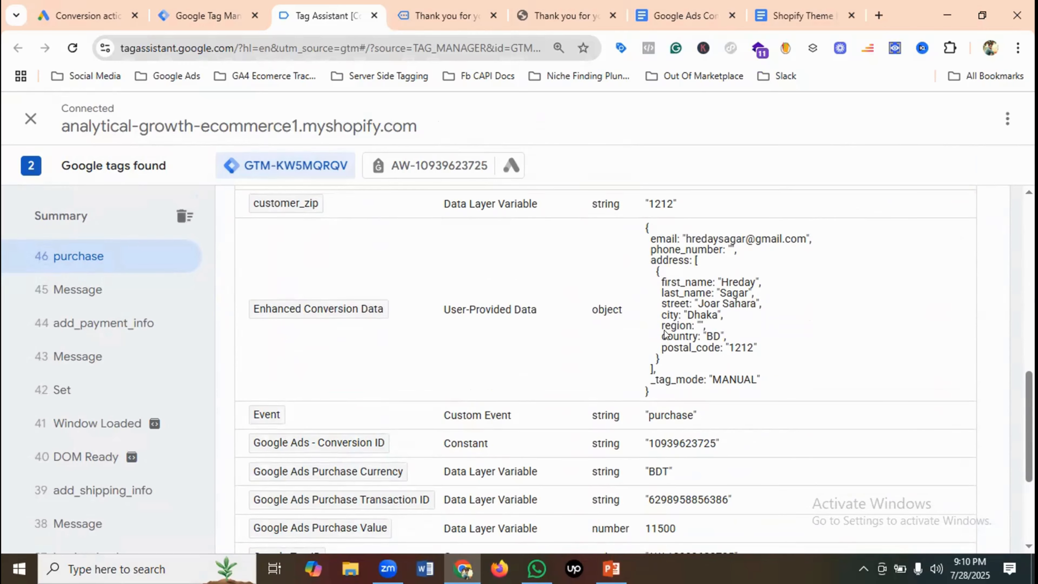
scroll(605, 312, "down", 2)
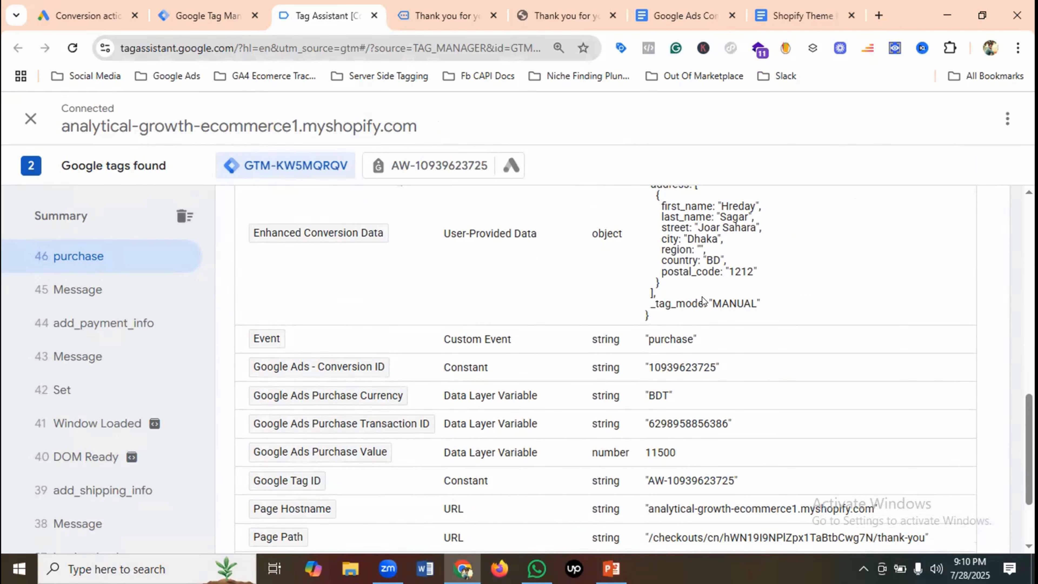
scroll(702, 298, "down", 2)
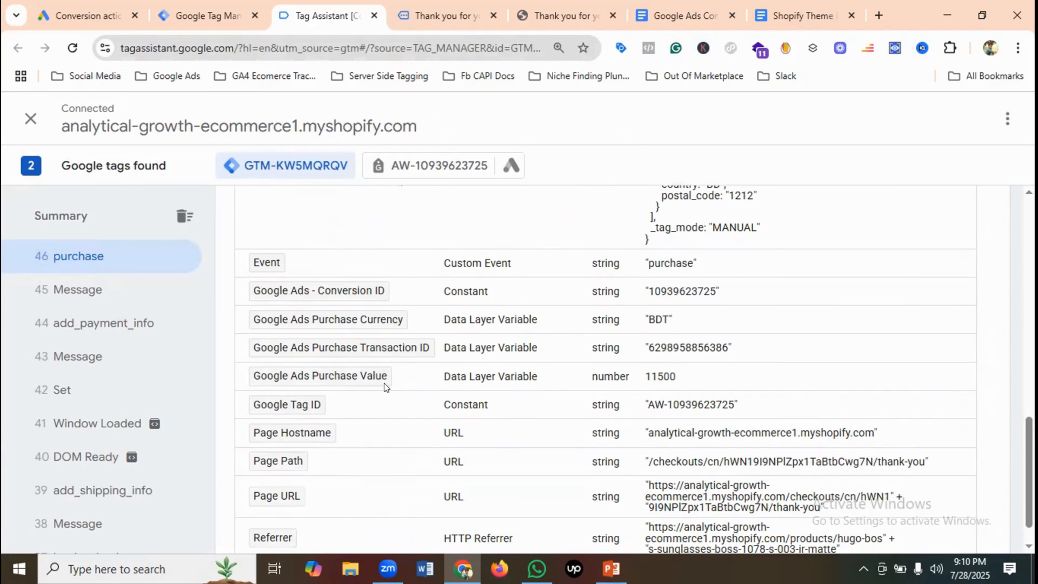
scroll(675, 377, "down", 1)
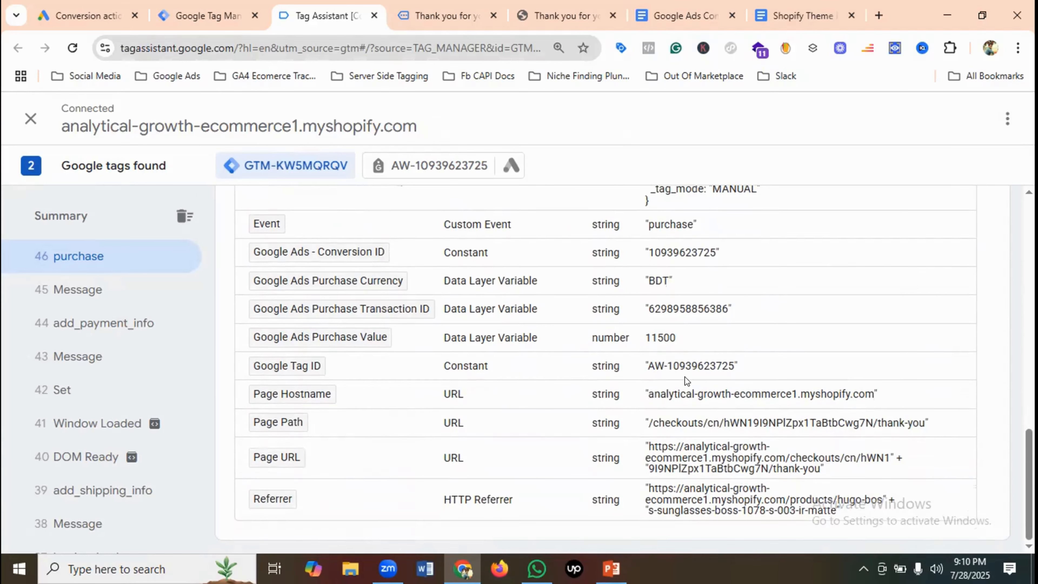
scroll(738, 333, "up", 5)
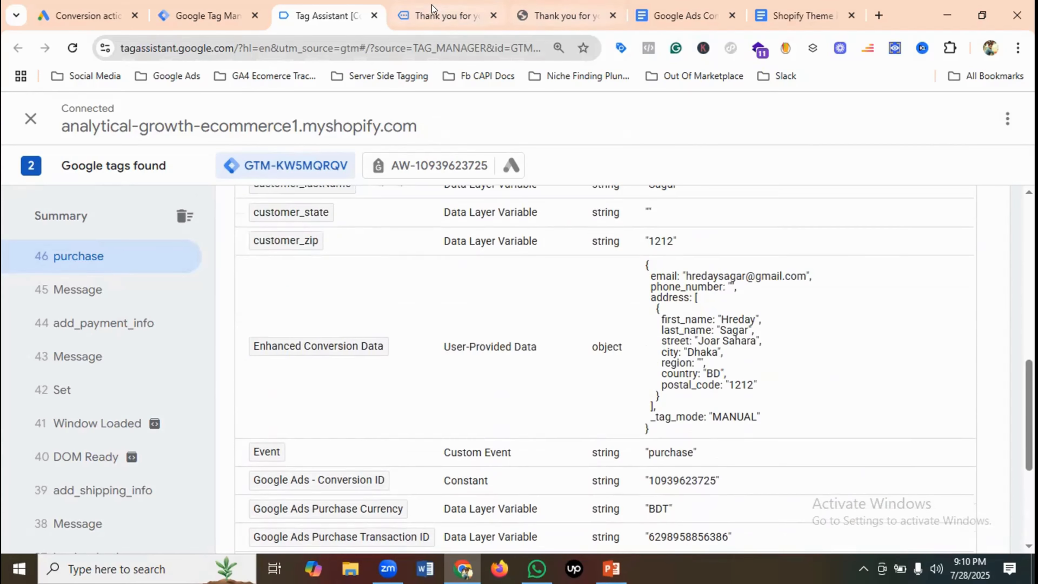
left_click(431, 9)
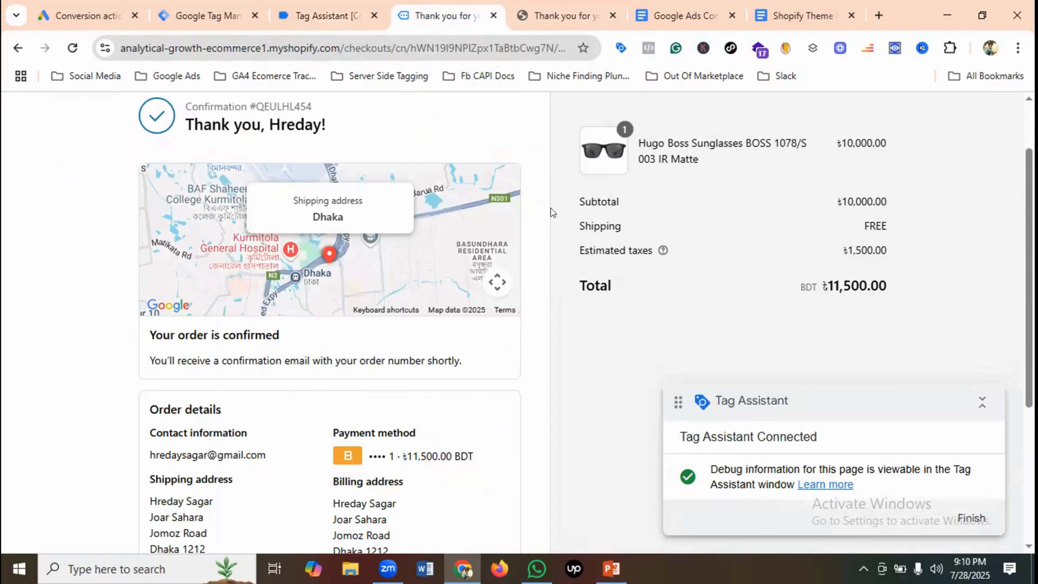
Turn off the Shopify Custom Pixel DataLayer Checker and the GTM Injector in DataLayer Checker Plus on the earlier order page and save the settings.
left_click(210, 7)
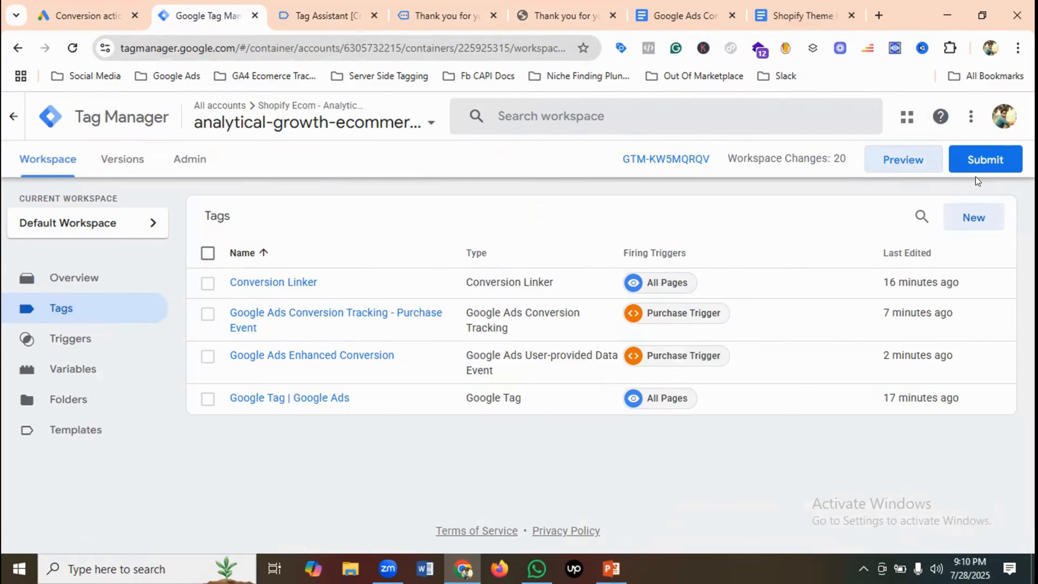
left_click(559, 15)
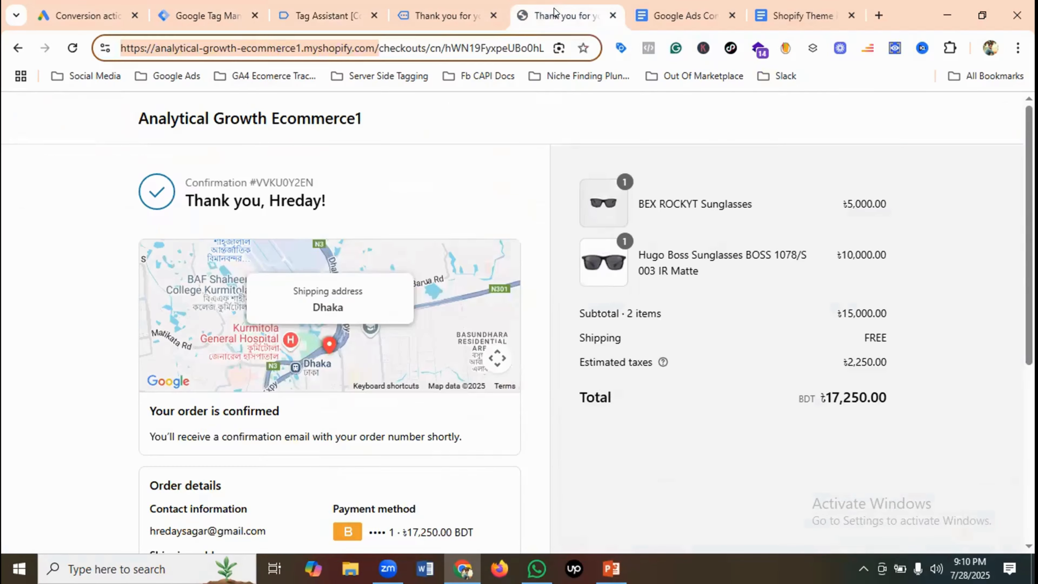
left_click(894, 48)
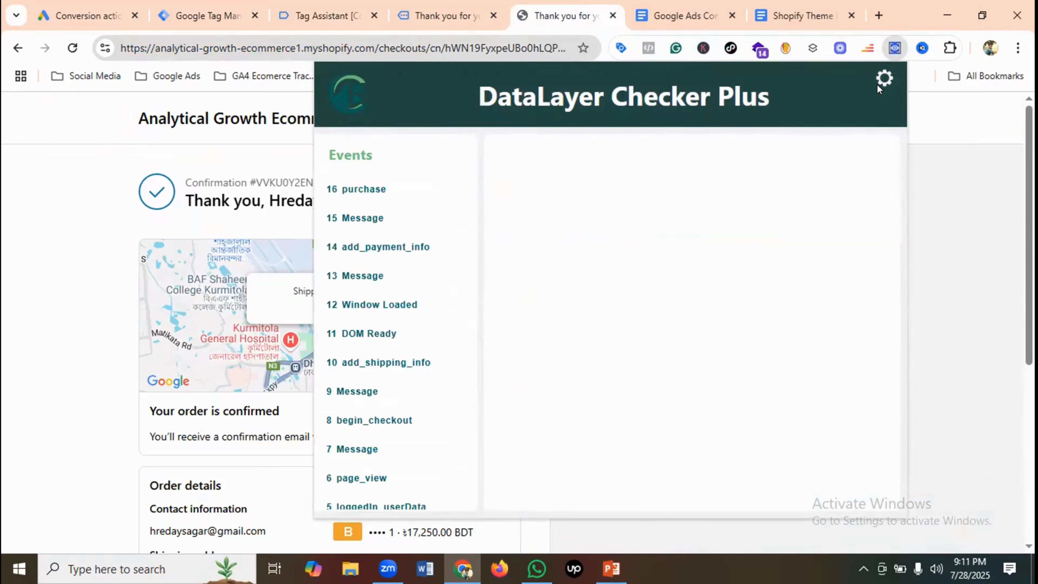
left_click(884, 78)
left_click(880, 159)
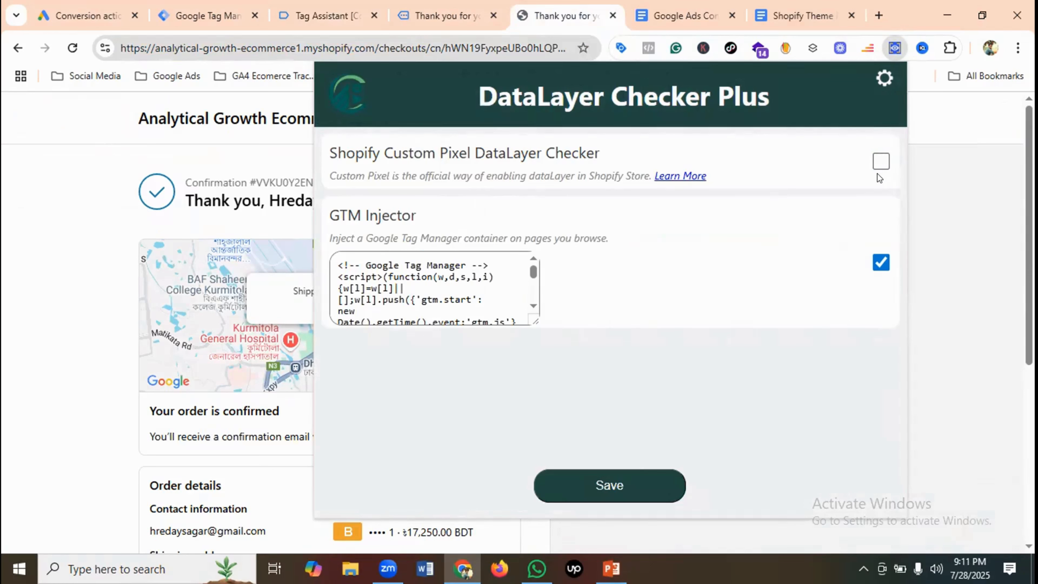
left_click(459, 276)
key("ctrl+a")
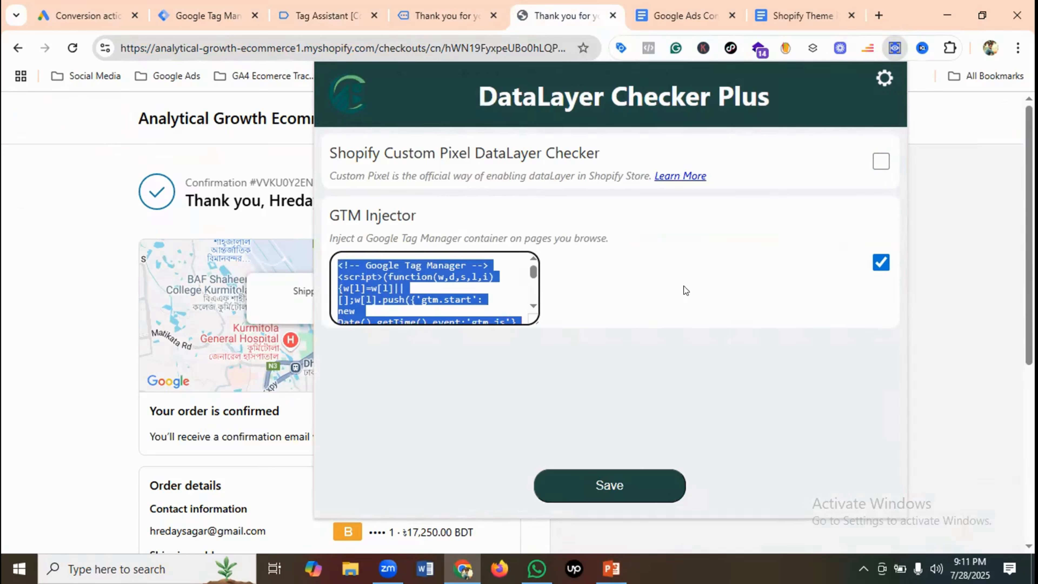
left_click(890, 260)
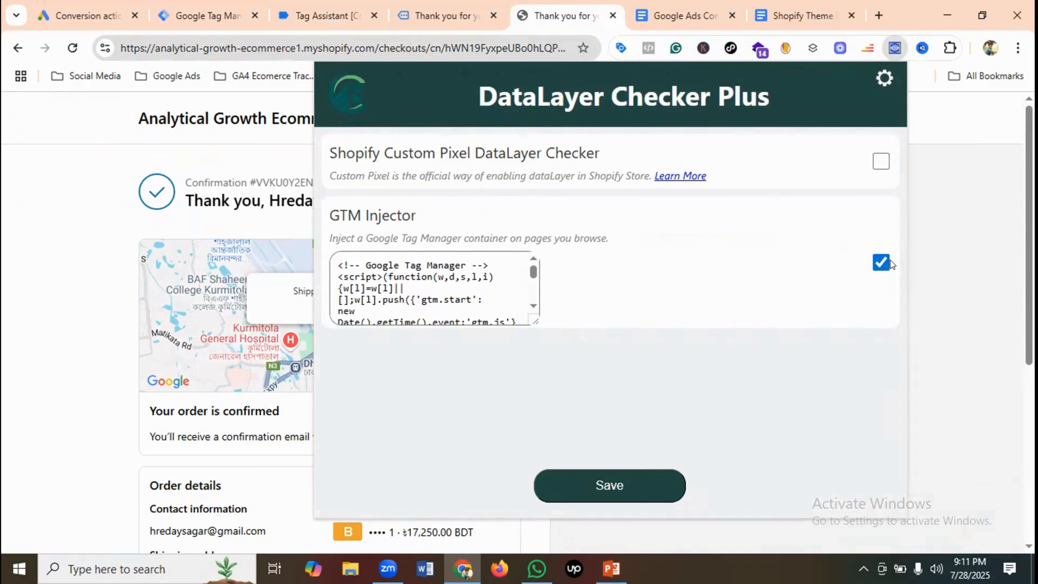
left_click(877, 263)
left_click(586, 487)
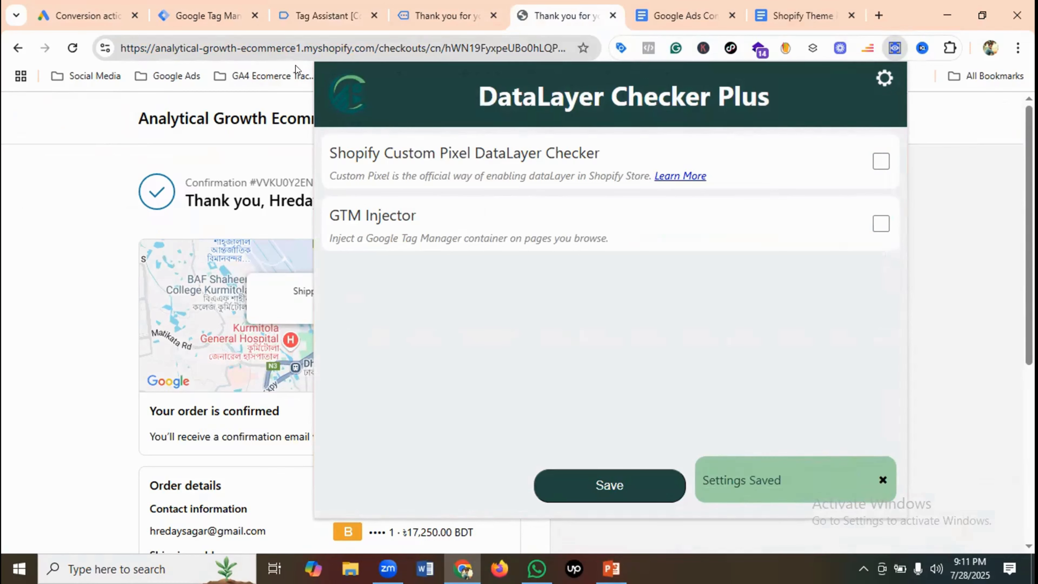
Publish the Tag Manager workspace changes without a version name or description and return to the workspace.
left_click(209, 13)
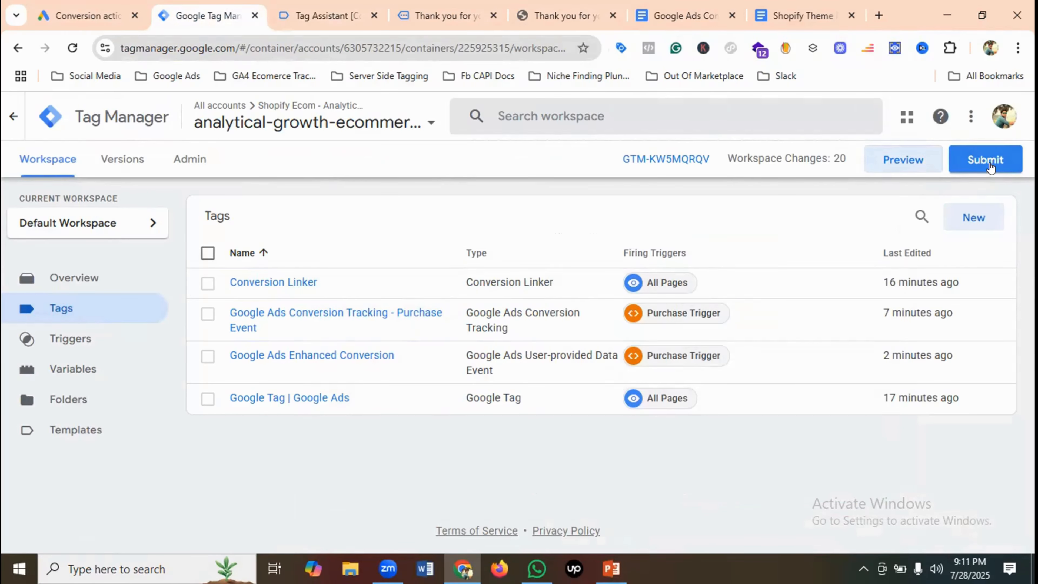
left_click(980, 157)
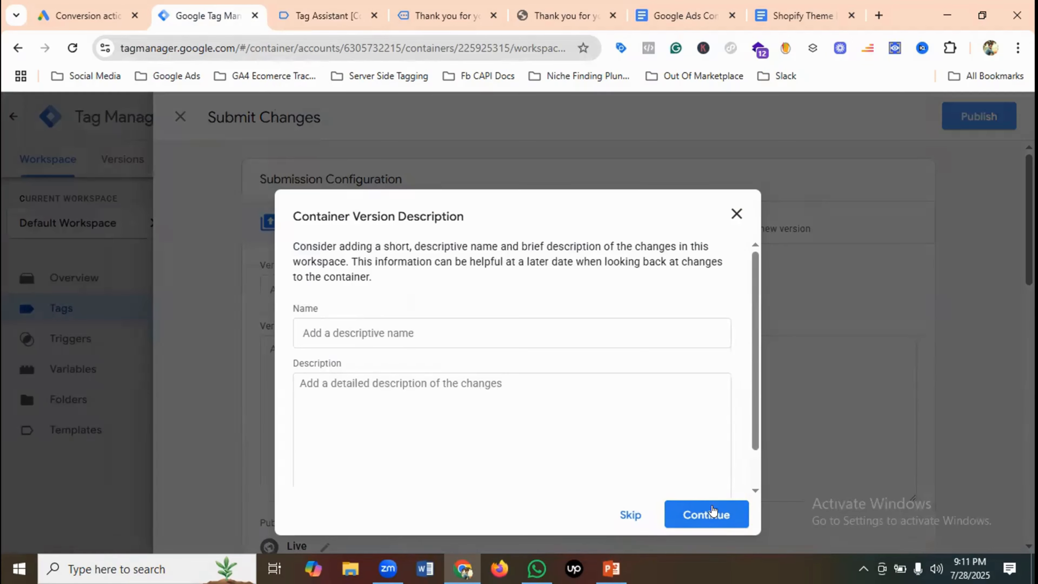
left_click(710, 514)
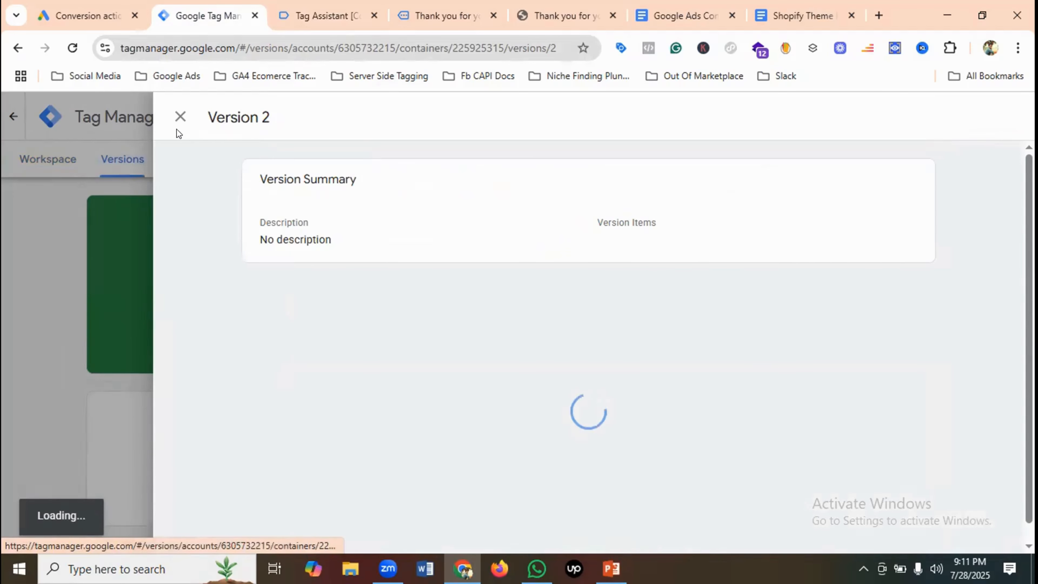
left_click(180, 117)
left_click(40, 158)
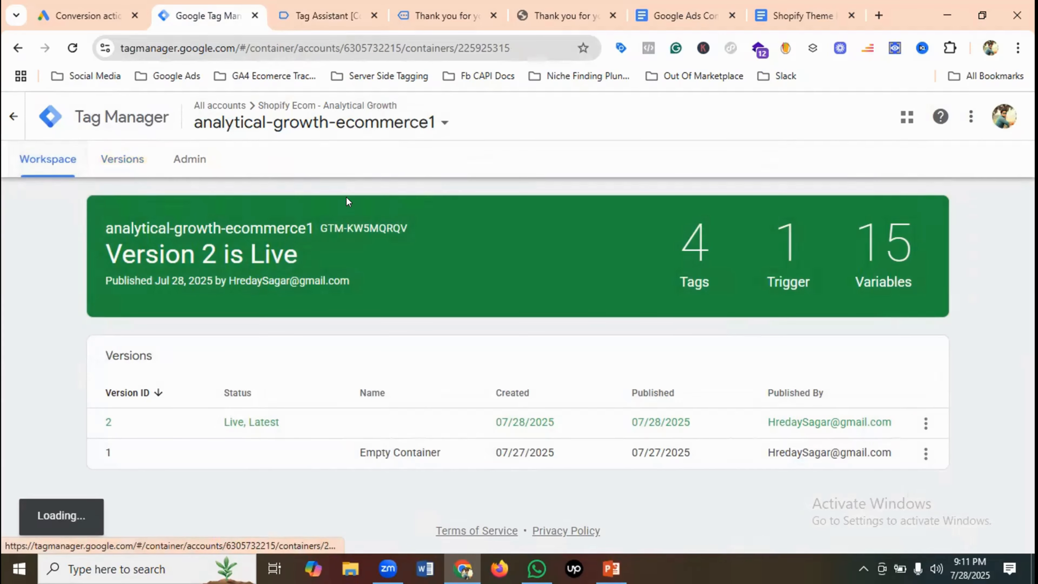